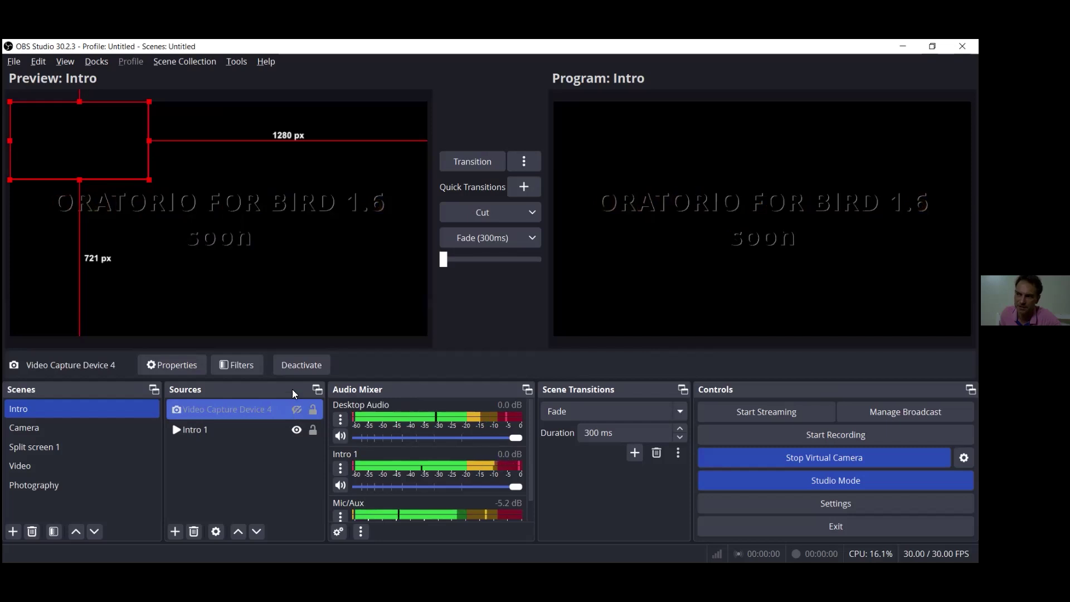
Make Video Capture Device 4 visible in the Intro scene and deactivate its camera
click(296, 410)
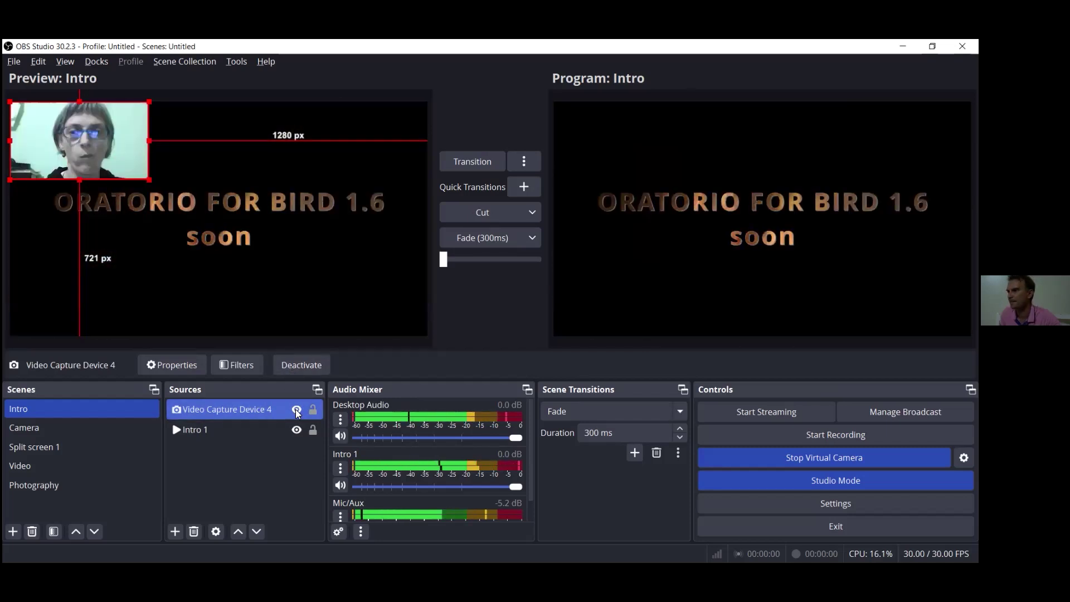
click(292, 367)
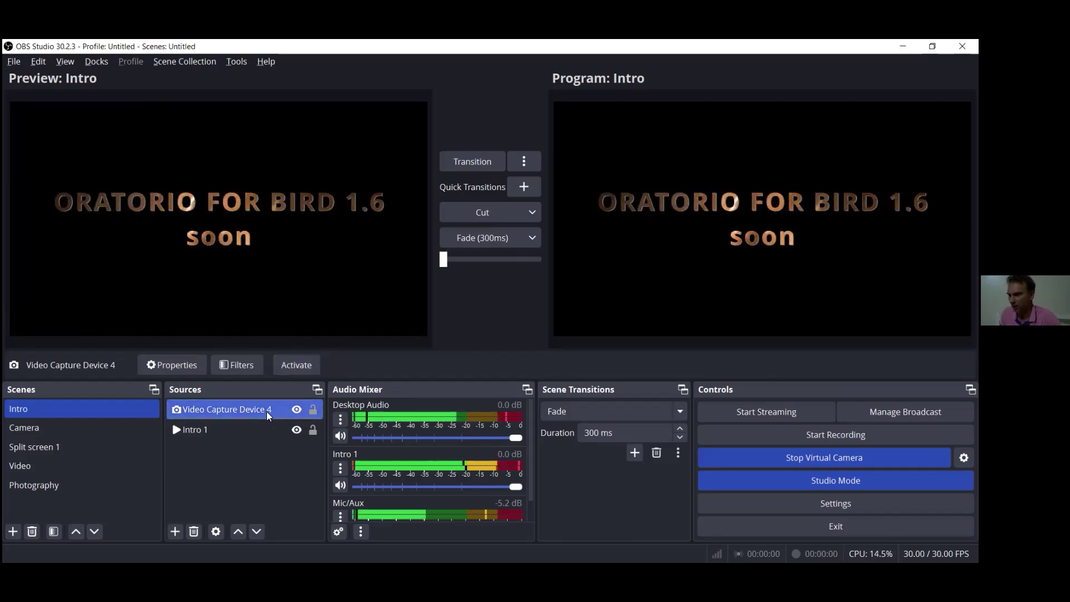
click(297, 431)
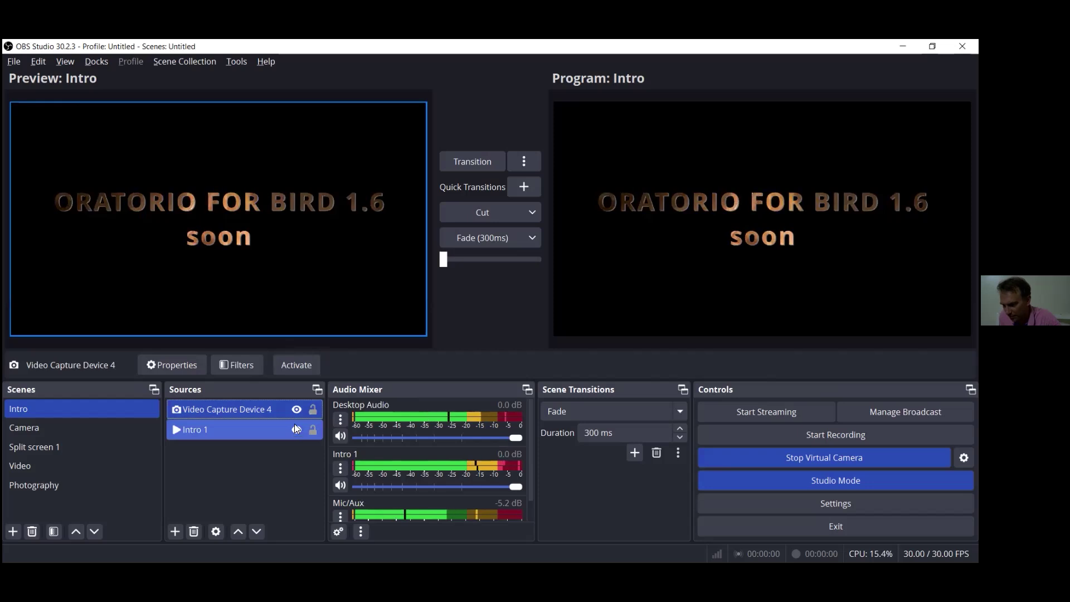
click(242, 410)
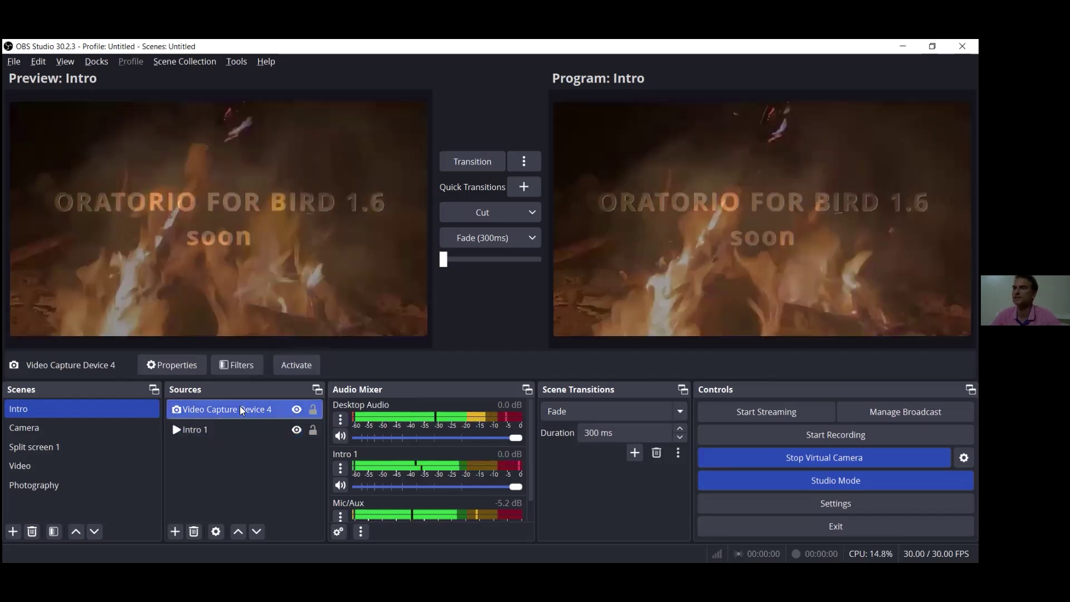
Load the Camera scene into the preview and send it to the program output with a Cut transition
click(49, 428)
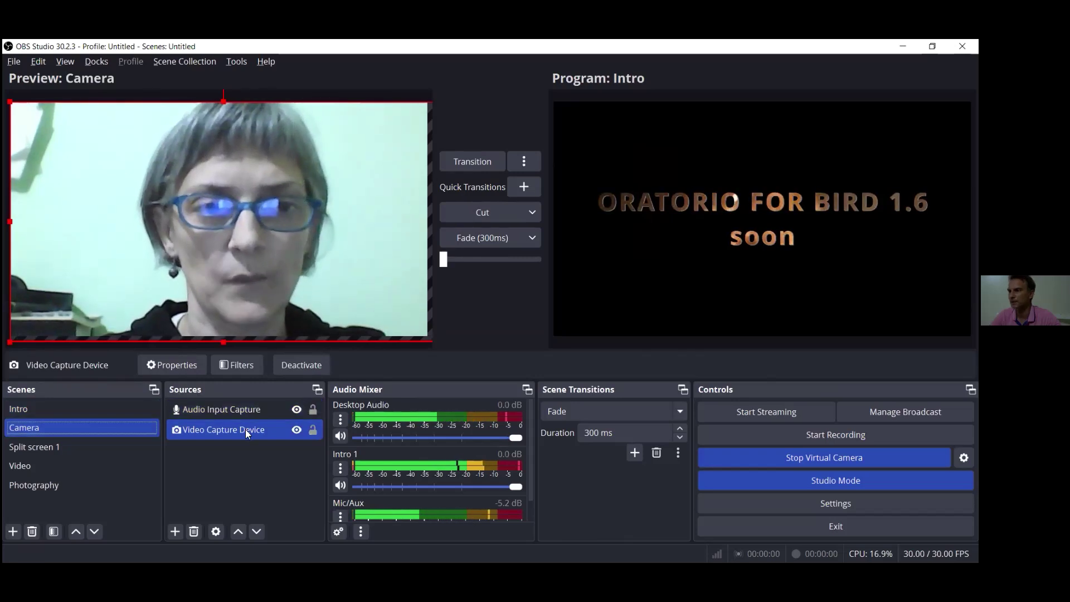
ctrl+click(222, 410)
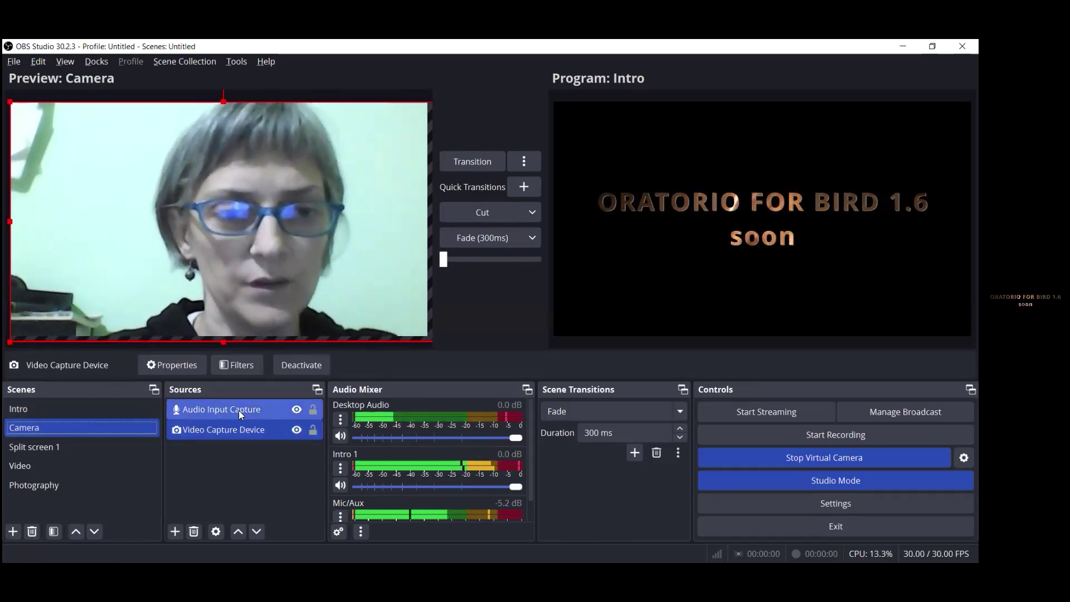
click(241, 427)
ctrl+click(260, 402)
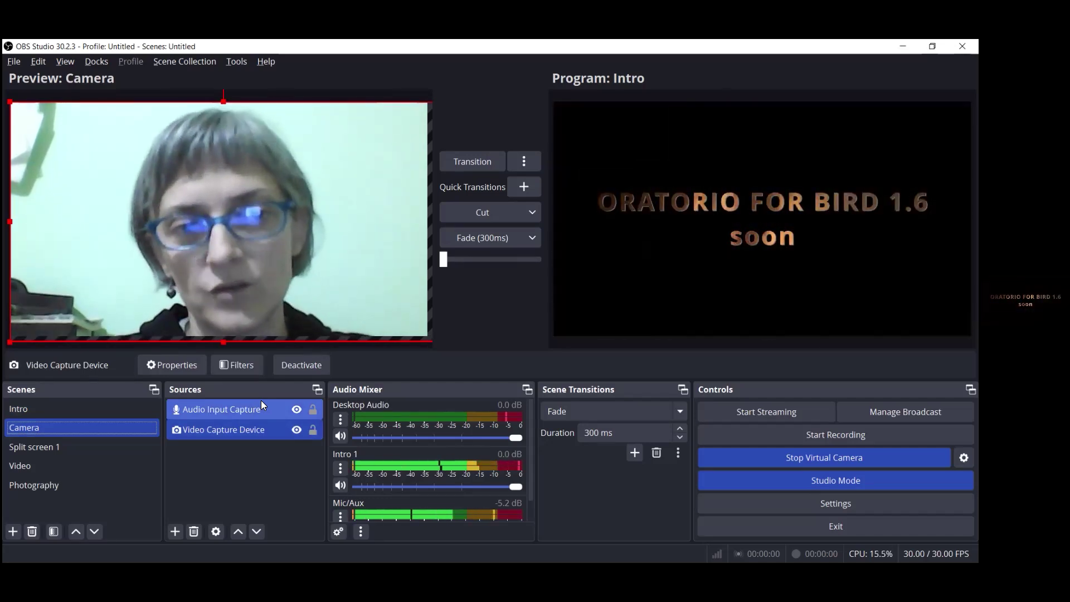
click(242, 310)
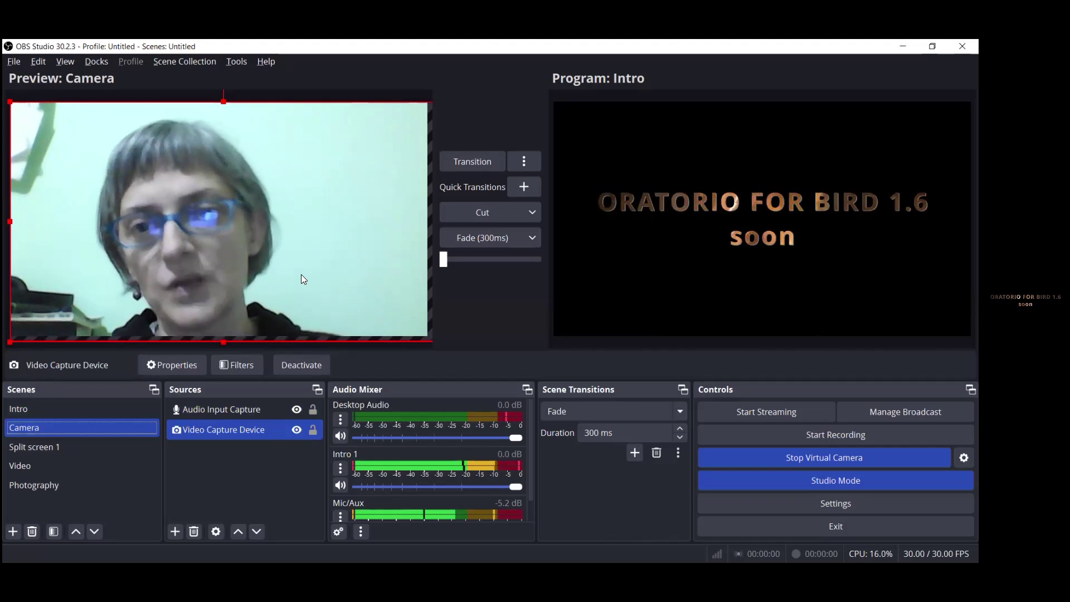
click(498, 213)
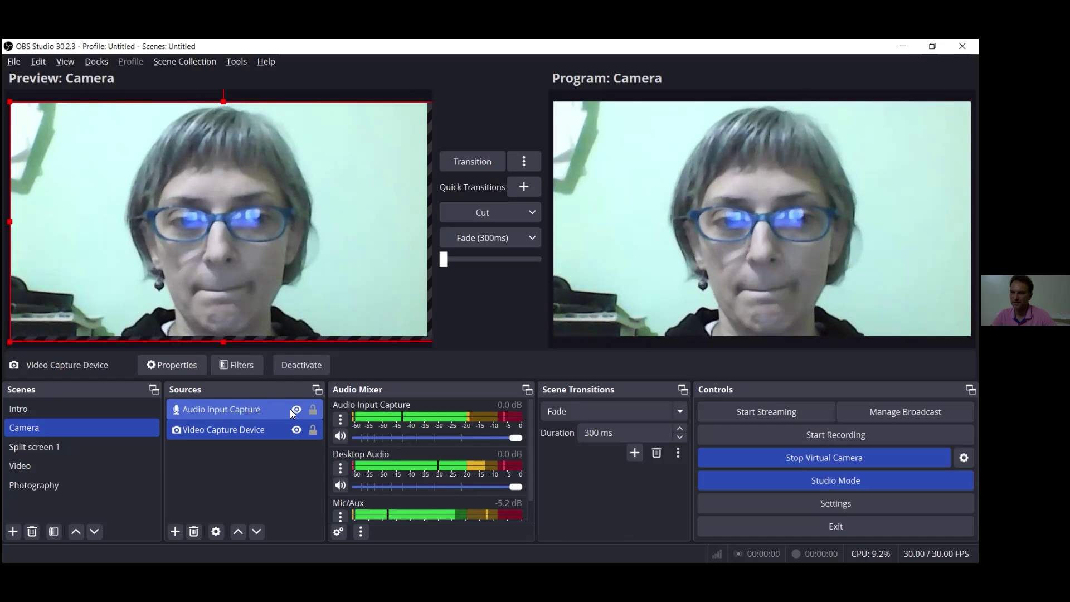
Hide the Audio Input Capture source and remove it from the Camera scene
click(213, 430)
ctrl+click(244, 410)
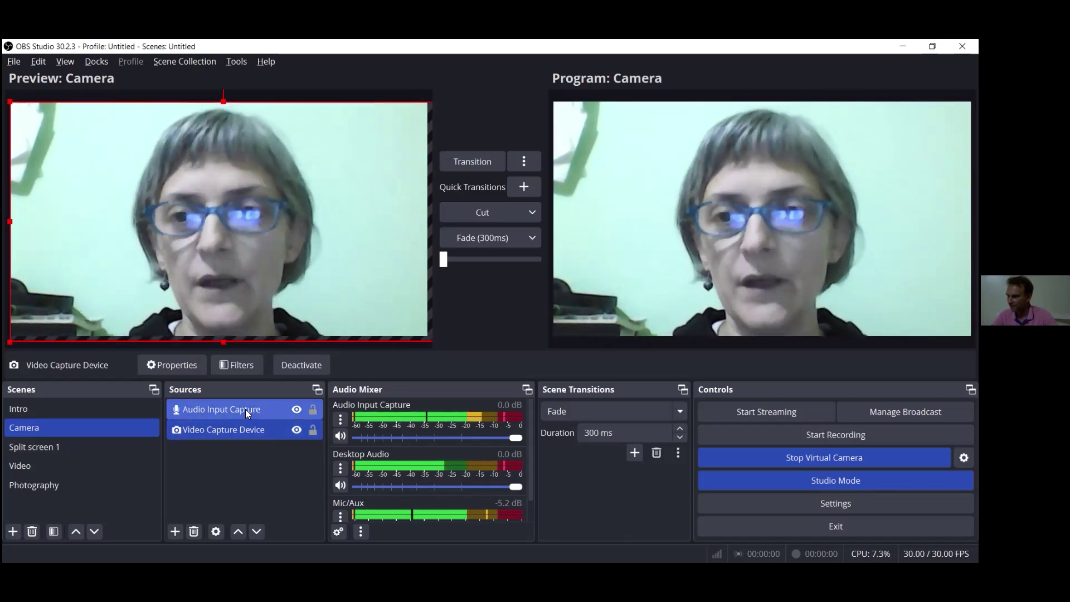
click(297, 409)
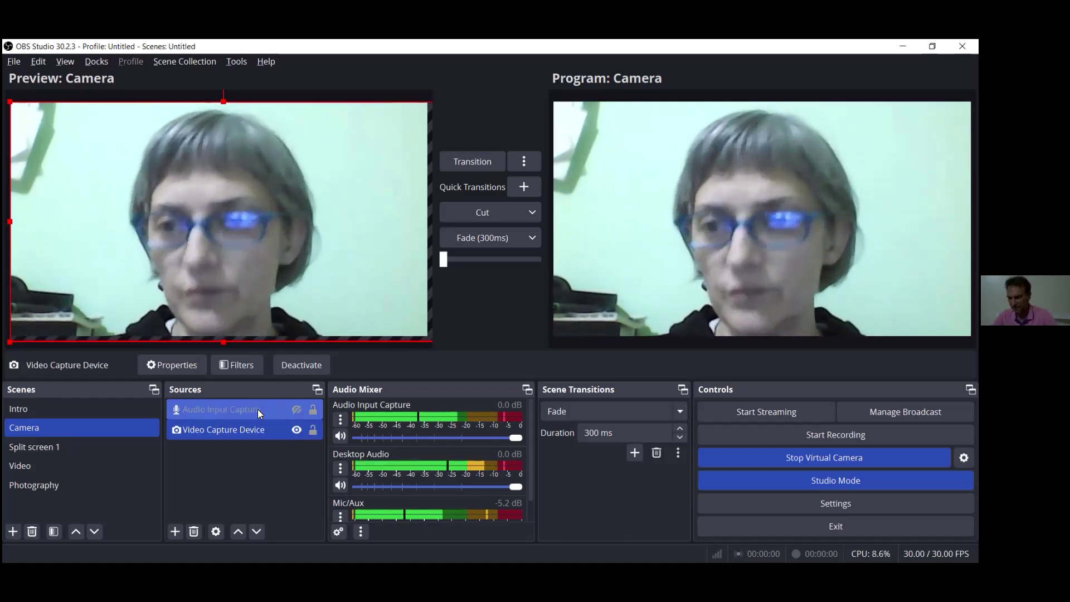
click(257, 409)
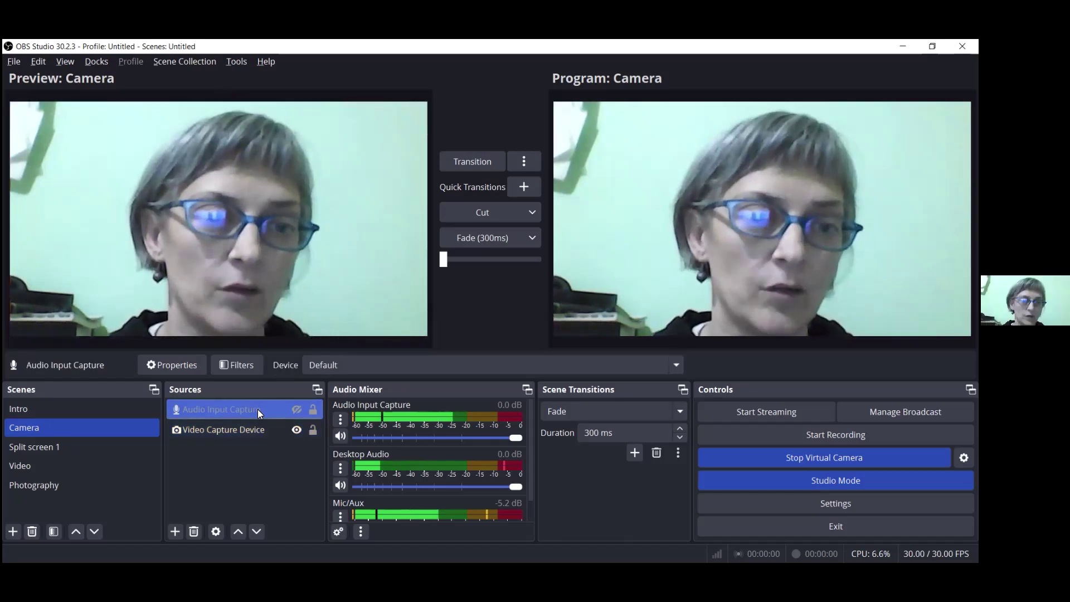
right_click(260, 407)
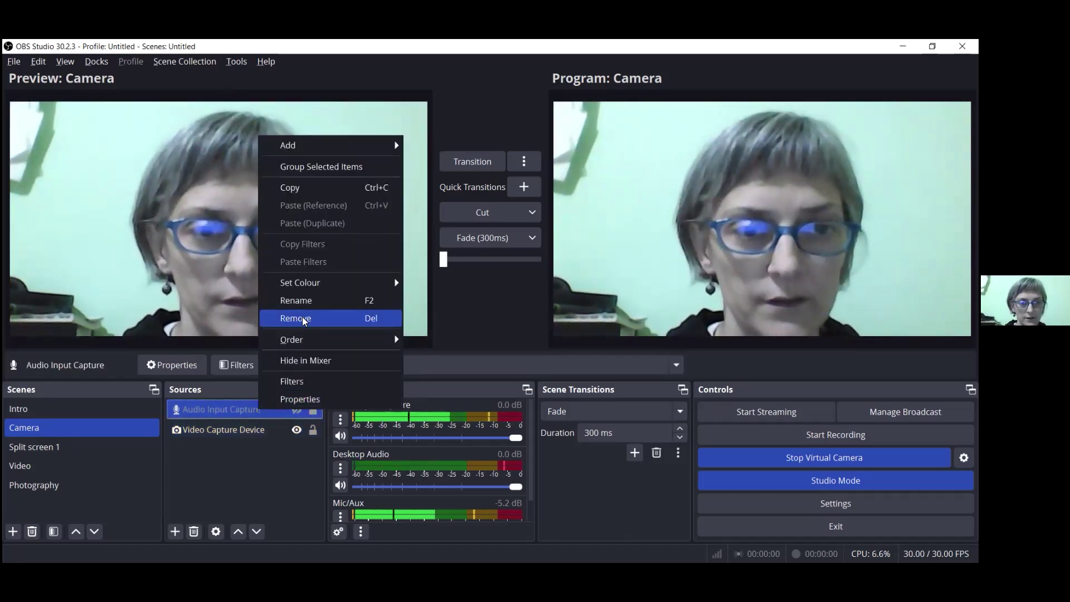
key(Return)
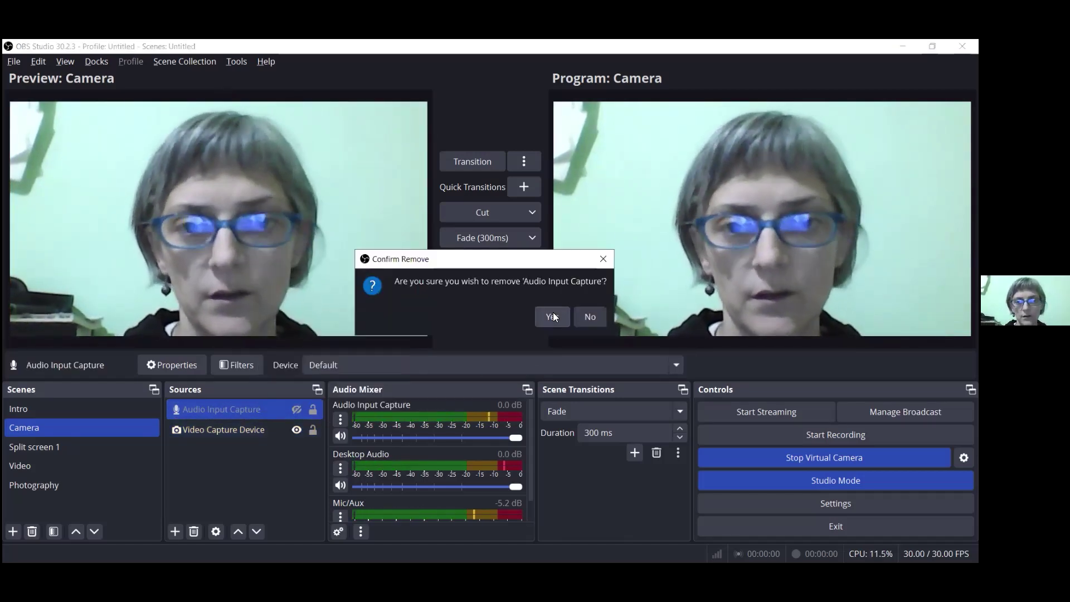
key(Return)
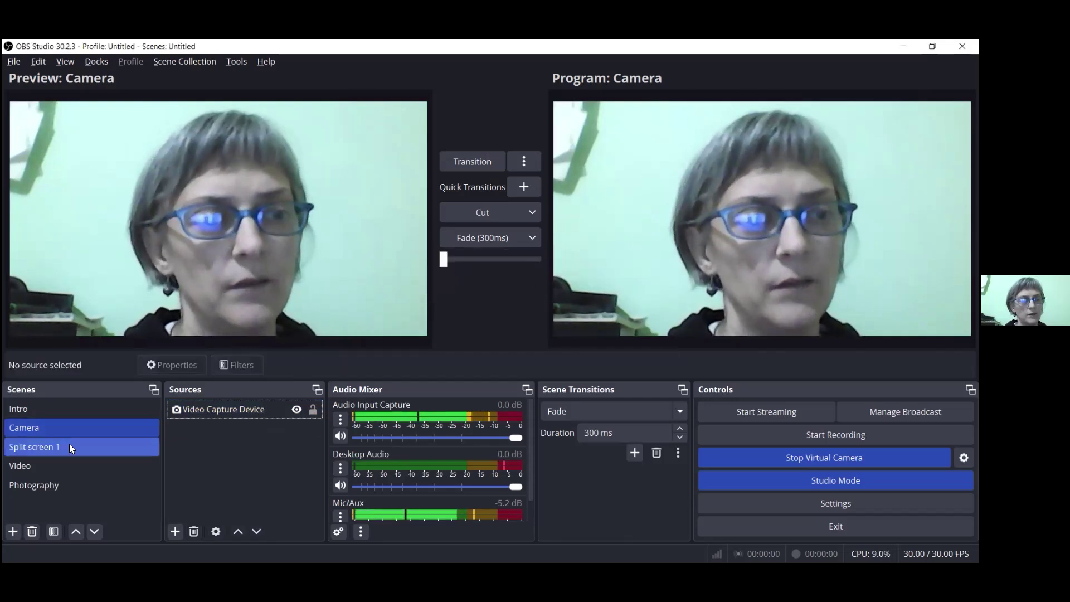
Preview the Split screen 1 scene and switch Video Capture Device 3 and Video Capture Device 2 off and back on, one after the other
click(69, 445)
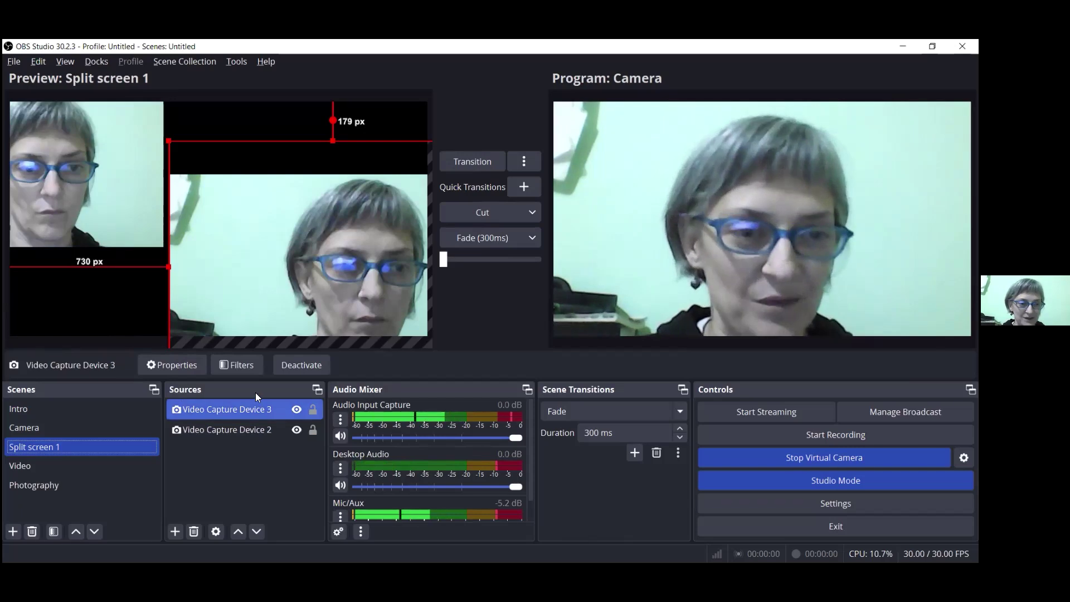
click(317, 360)
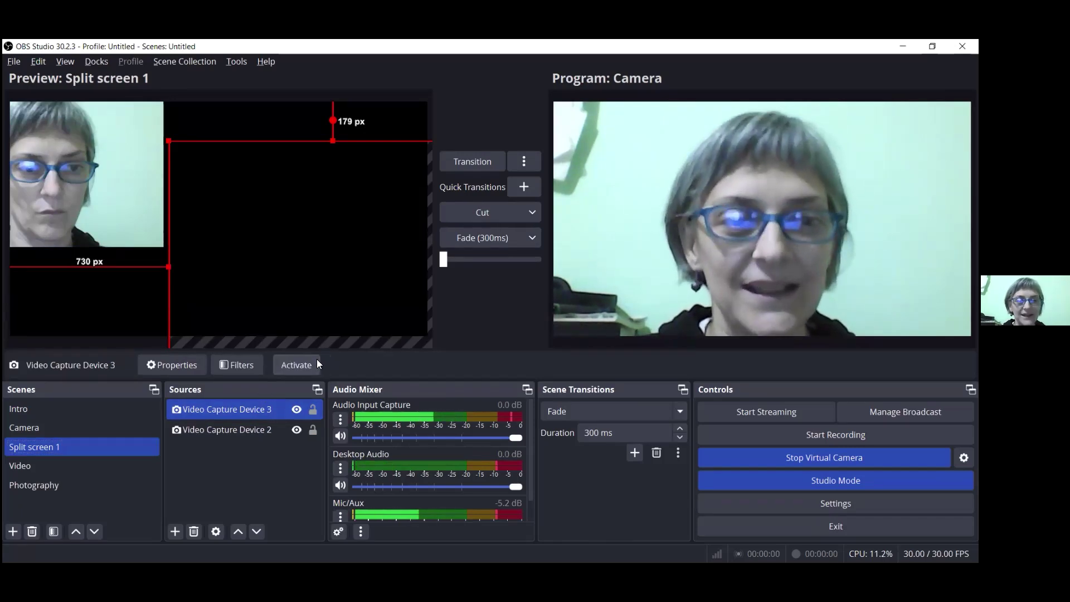
click(301, 364)
ctrl+click(264, 428)
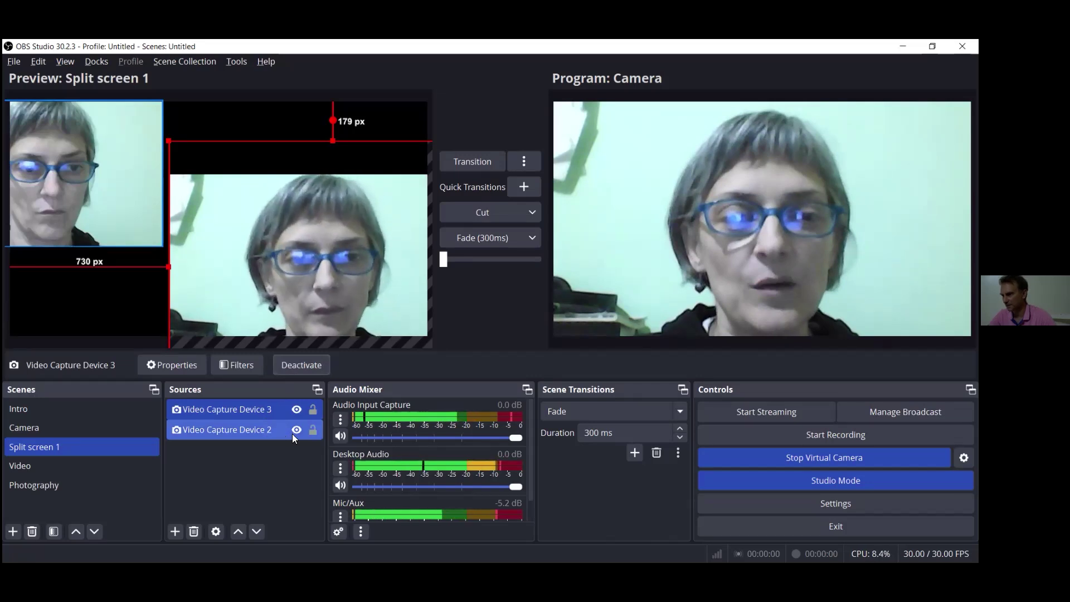
click(278, 429)
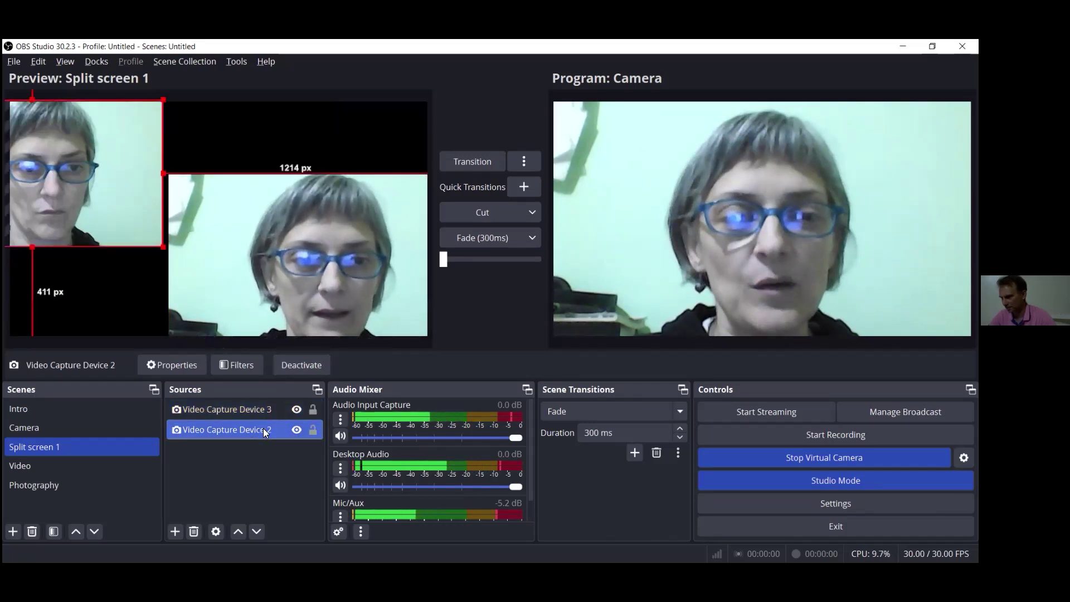
click(294, 365)
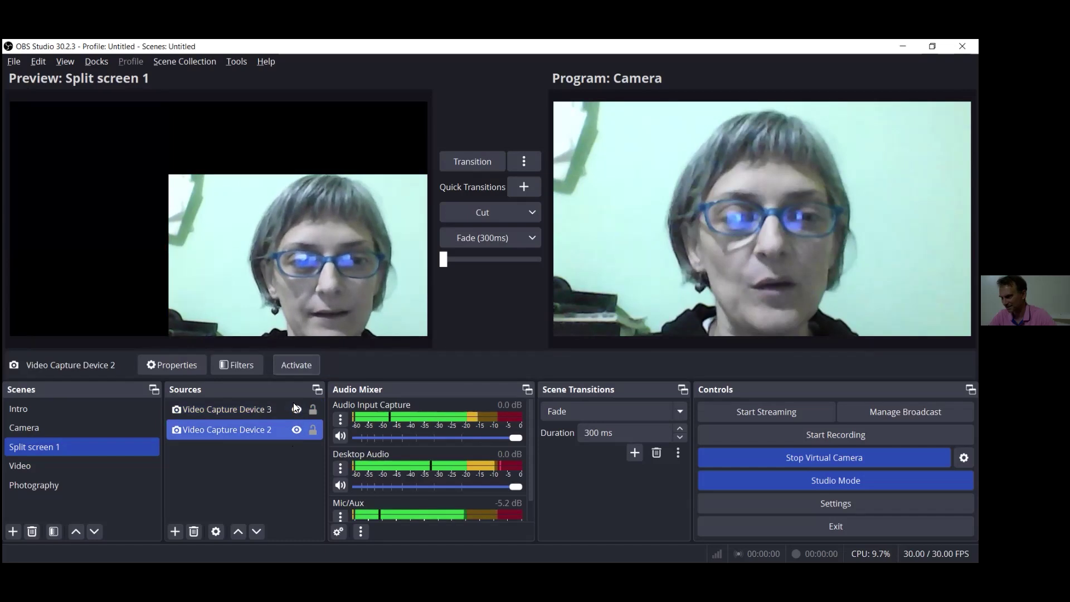
click(286, 370)
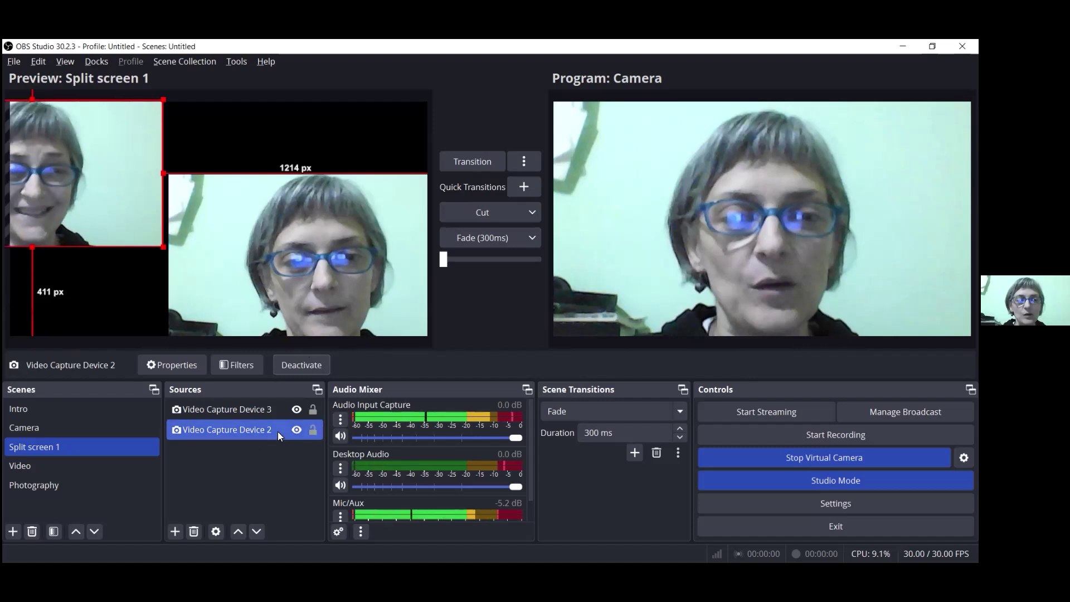
Deactivate and reactivate Video Capture Device 2 once more, followed by Video Capture Device 3, in the Split screen 1 scene
ctrl+click(273, 409)
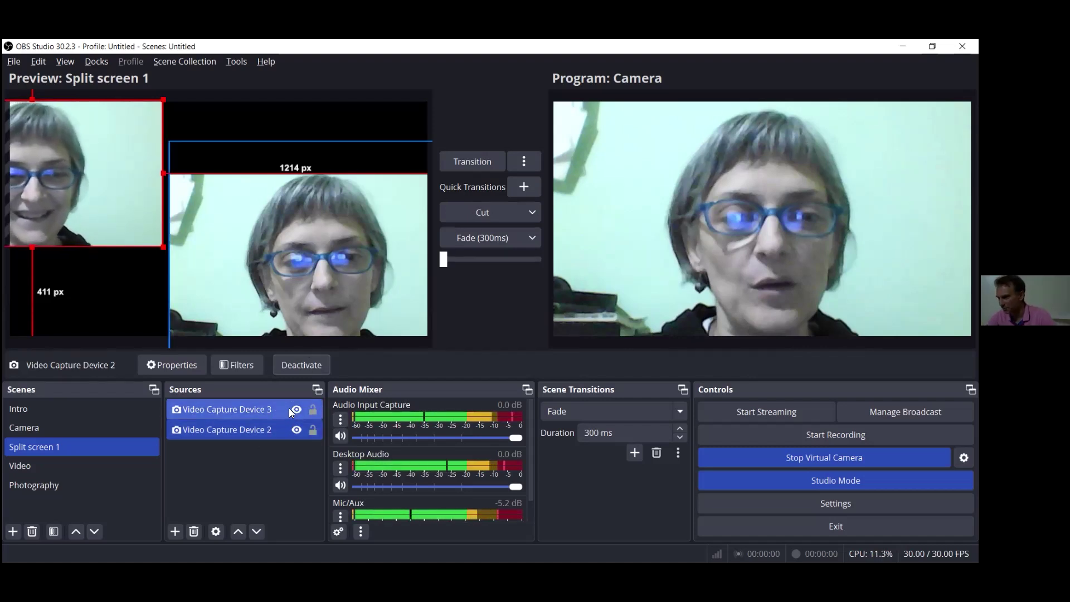
ctrl+click(289, 408)
click(289, 363)
click(289, 364)
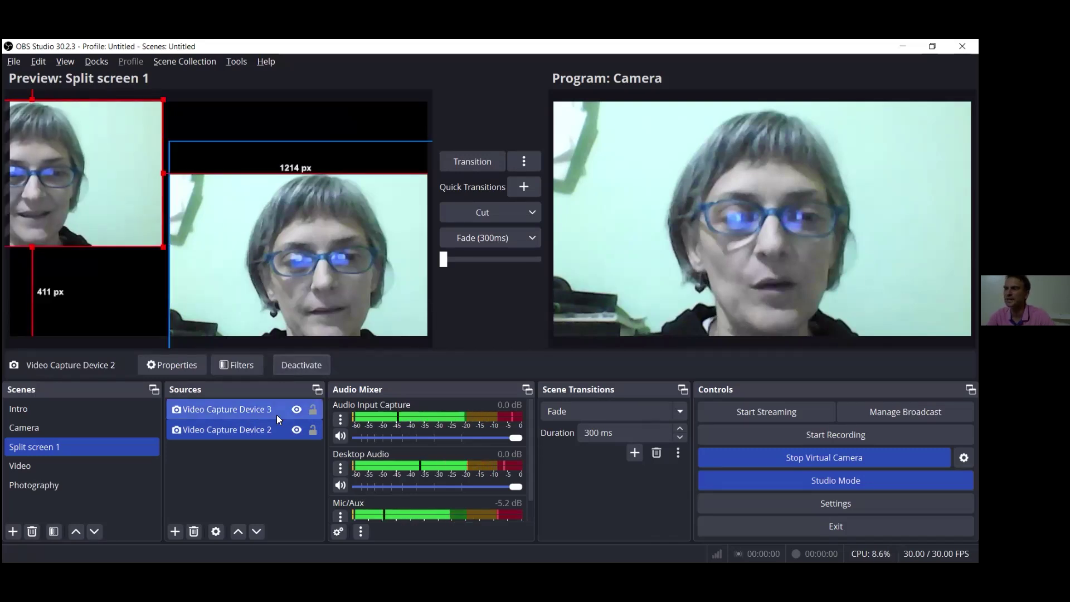
click(277, 414)
click(299, 367)
click(298, 367)
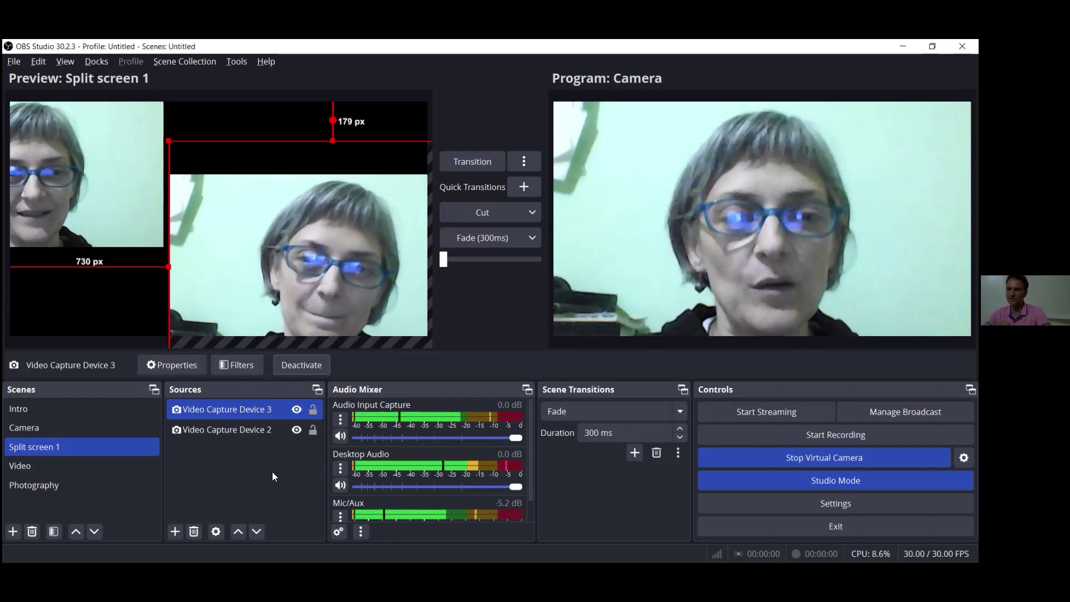
ctrl+click(248, 434)
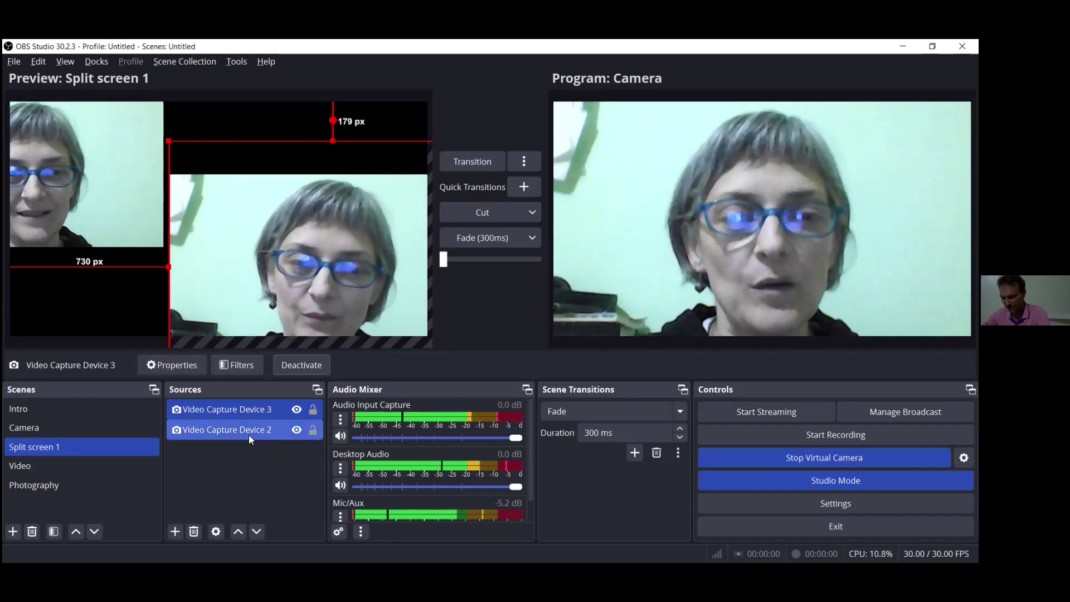
ctrl+click(228, 432)
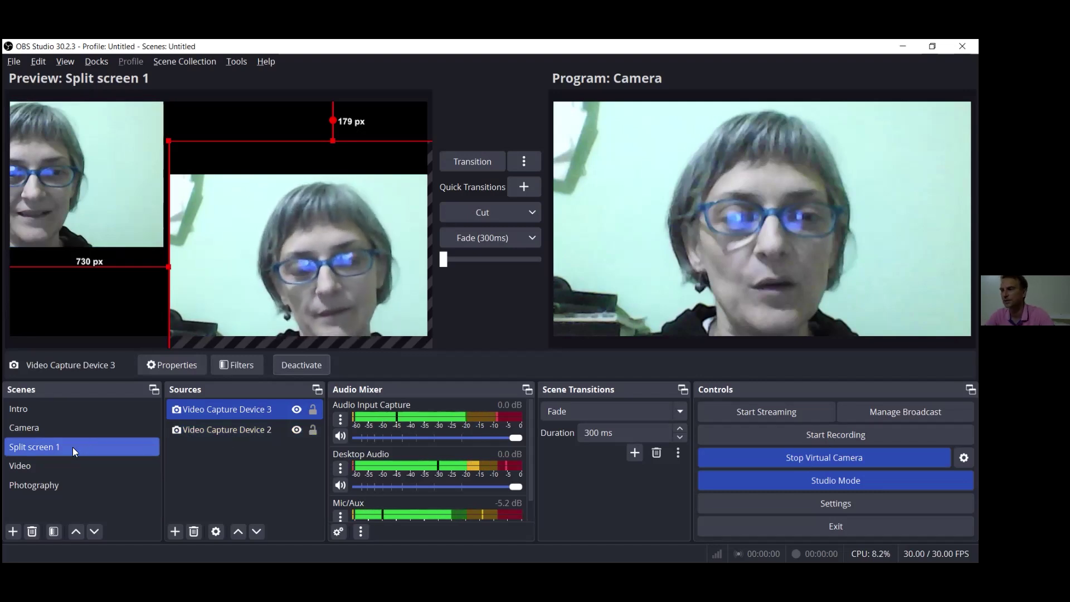
Load the Video scene into the preview, play the Or 1.2 clip and send the scene to the program output with a Cut
click(56, 463)
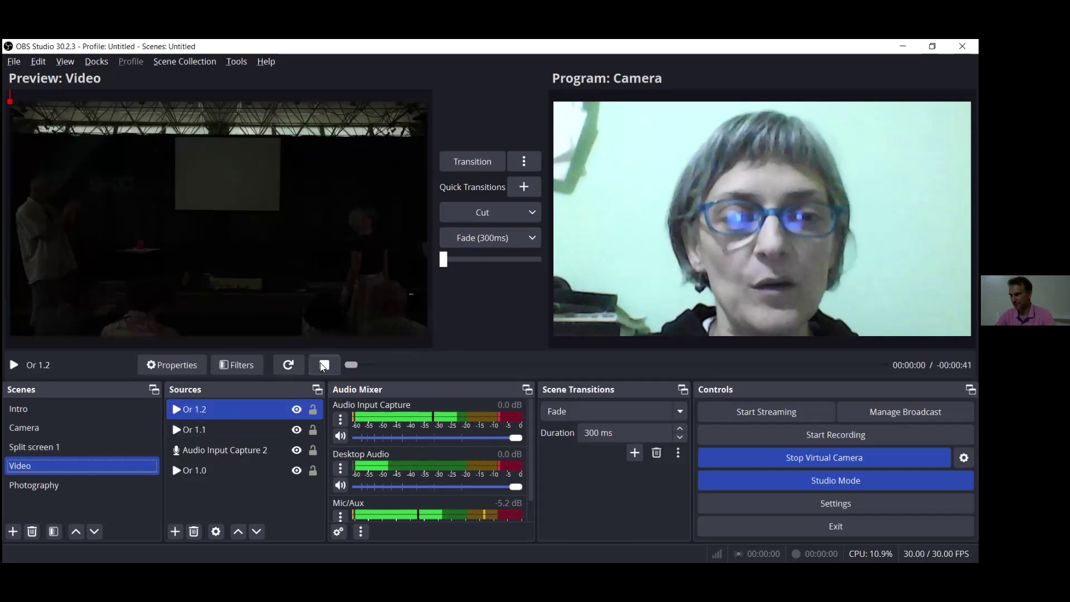
click(292, 365)
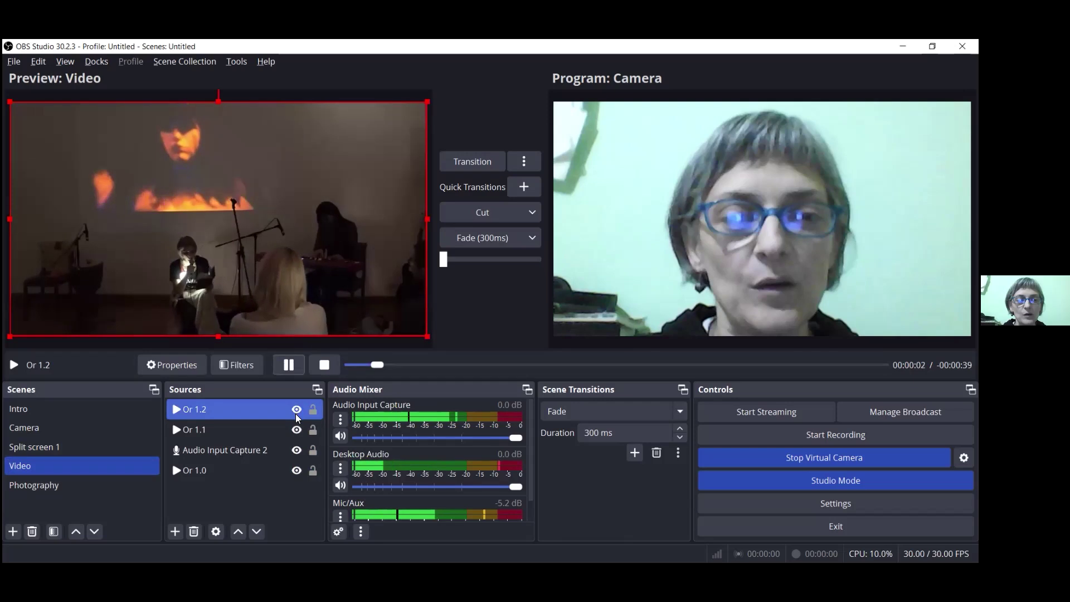
click(485, 215)
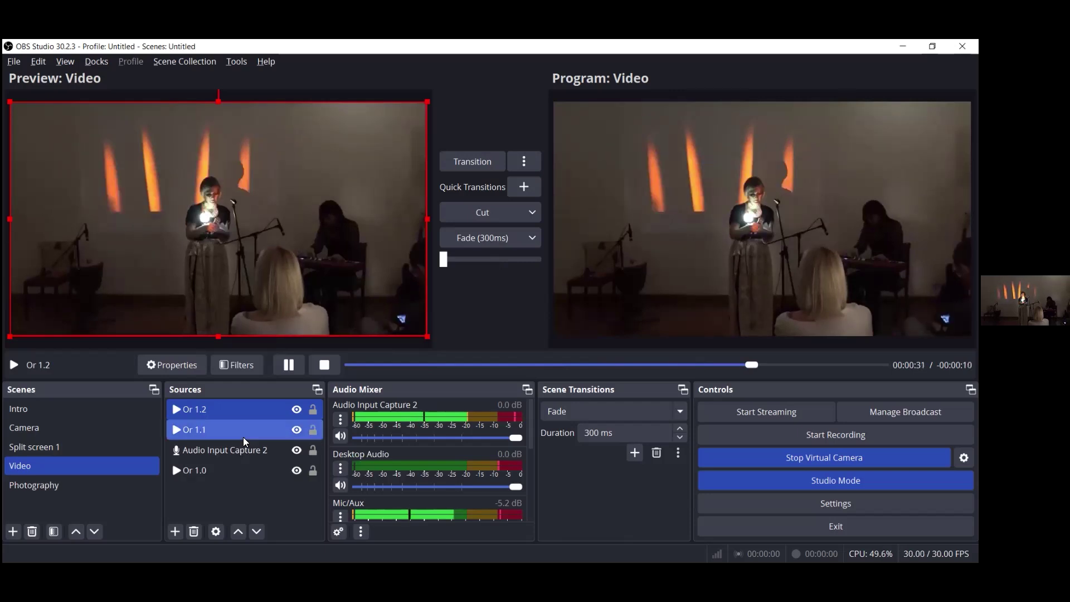
Hide the Or 1.2 clip, select Or 1.1 and cut the updated Video scene to the program output
click(226, 431)
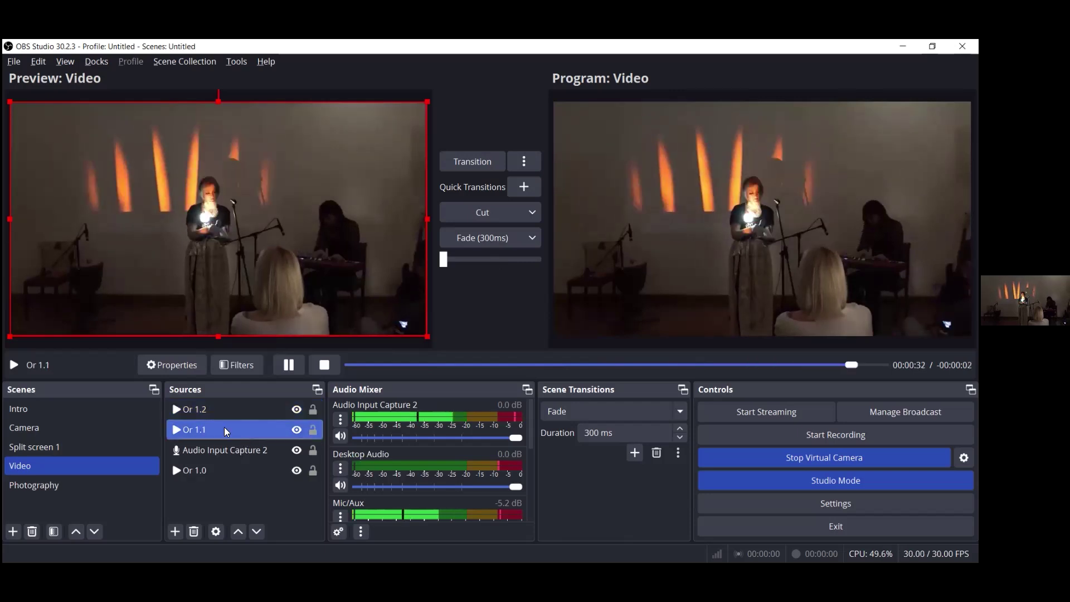
ctrl+click(285, 413)
click(270, 432)
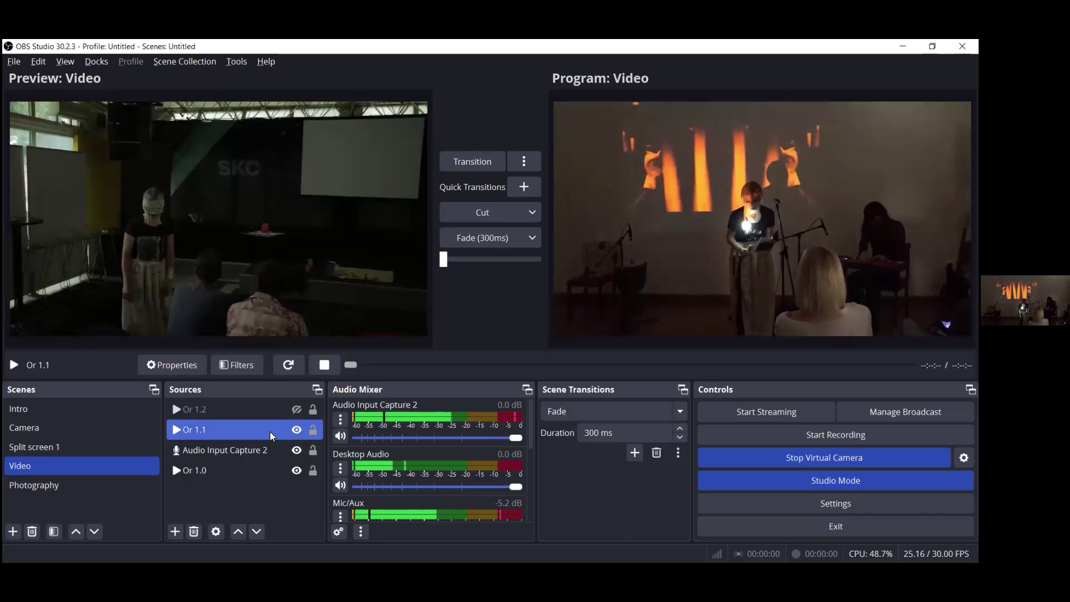
click(494, 212)
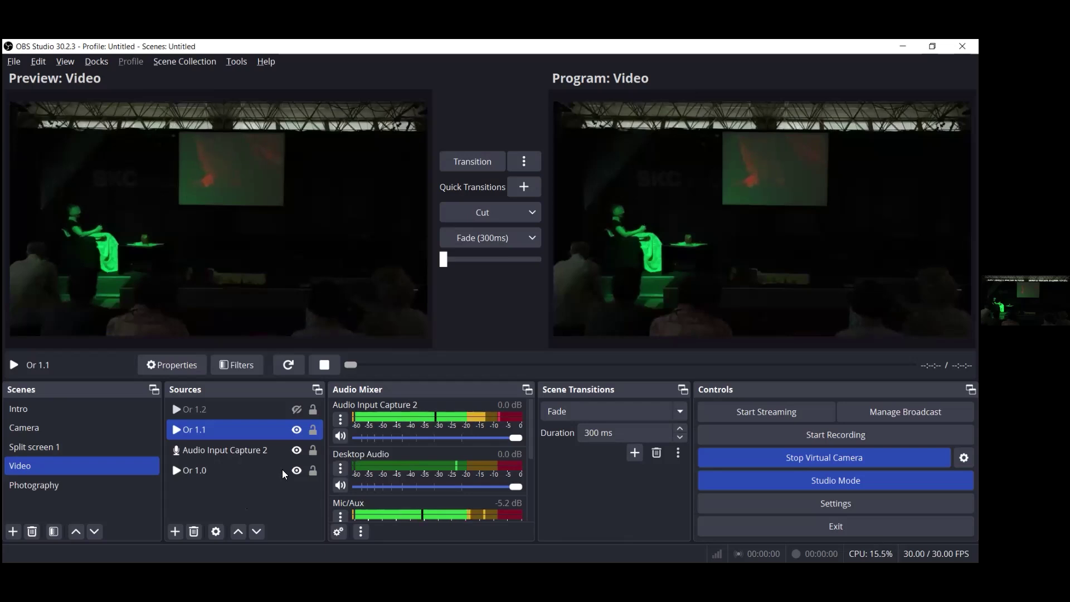
Hide the Or 1.1 clip in the Video scene and compare the playback controls of Or 1.0 and Or 1.1
click(297, 430)
click(247, 470)
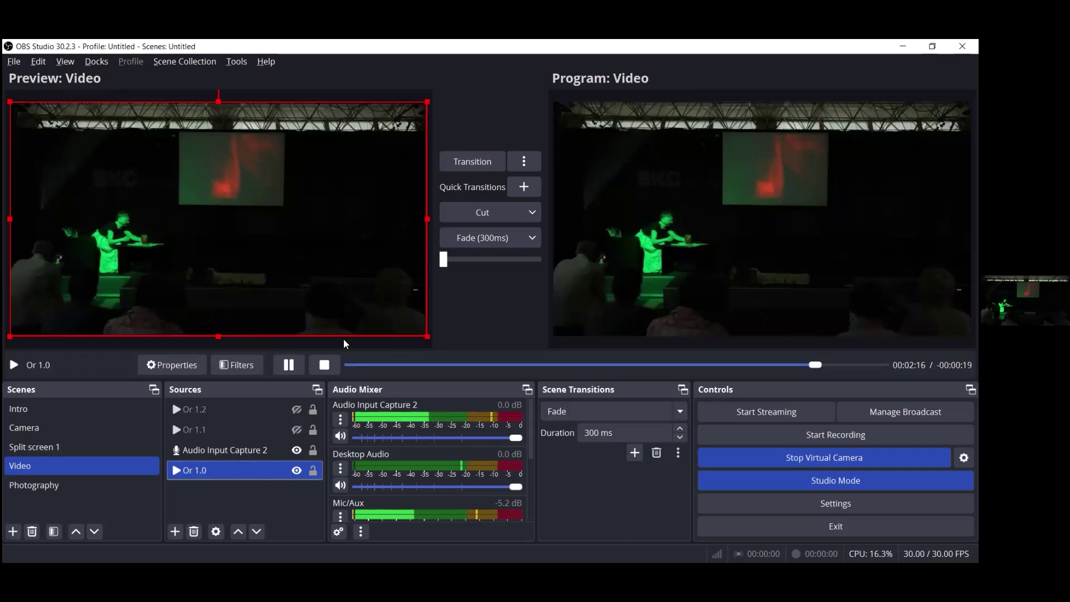
ctrl+click(231, 429)
click(214, 466)
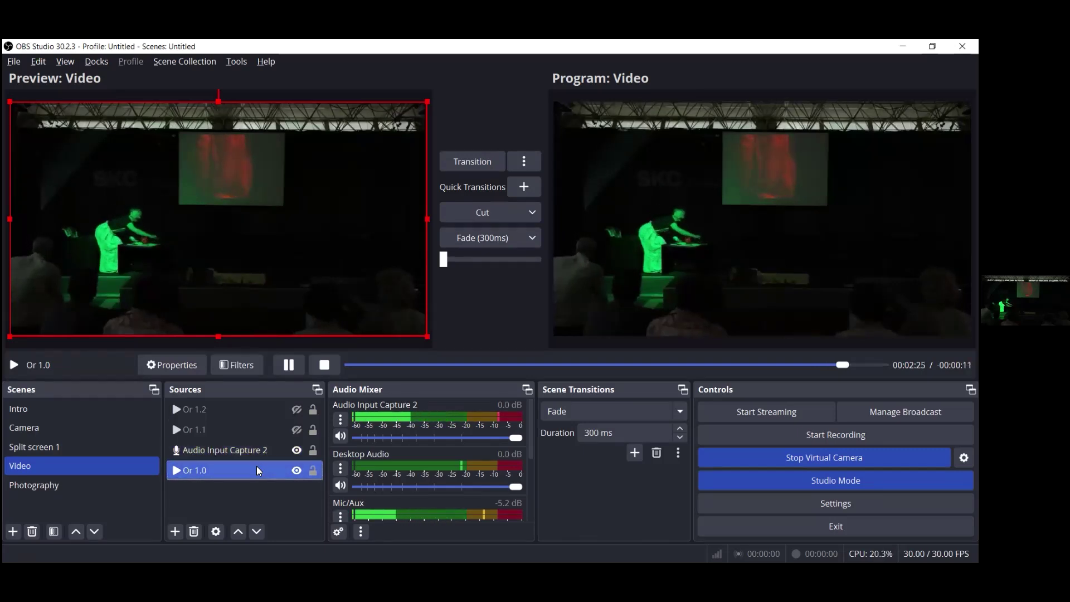
ctrl+click(243, 430)
click(243, 432)
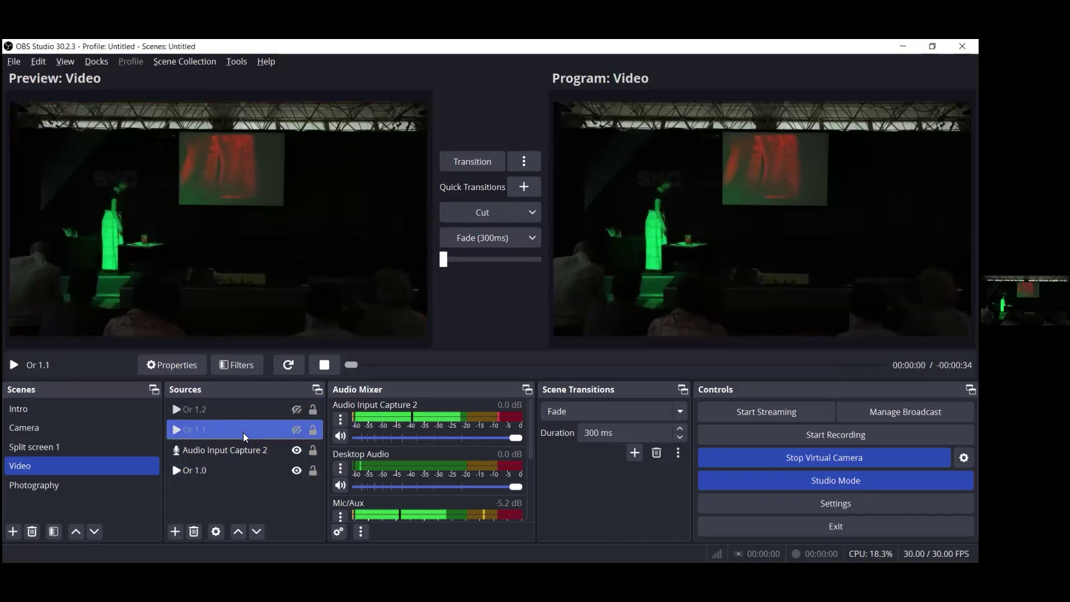
Show the Or 1.1 clip and hide Or 1.0 in the Video scene, and select the Or 1.0 source
click(297, 433)
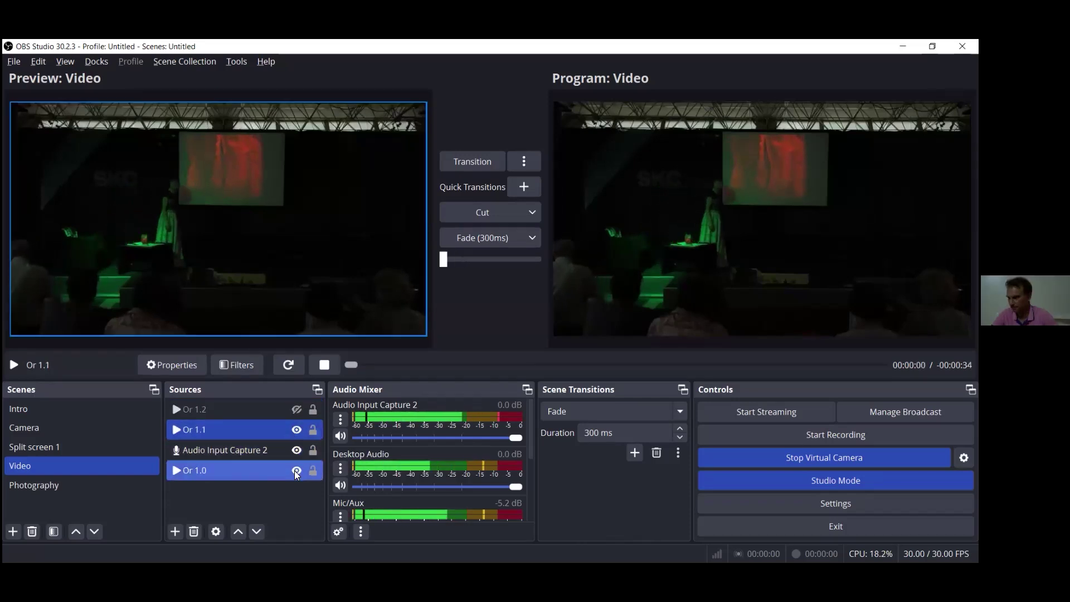
click(297, 471)
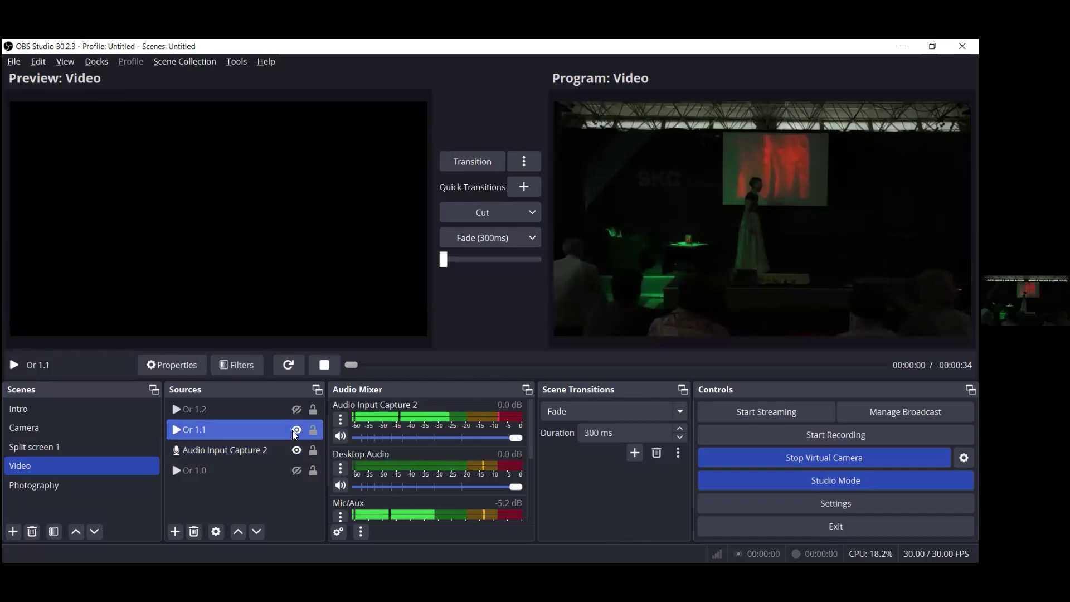
click(212, 410)
click(226, 470)
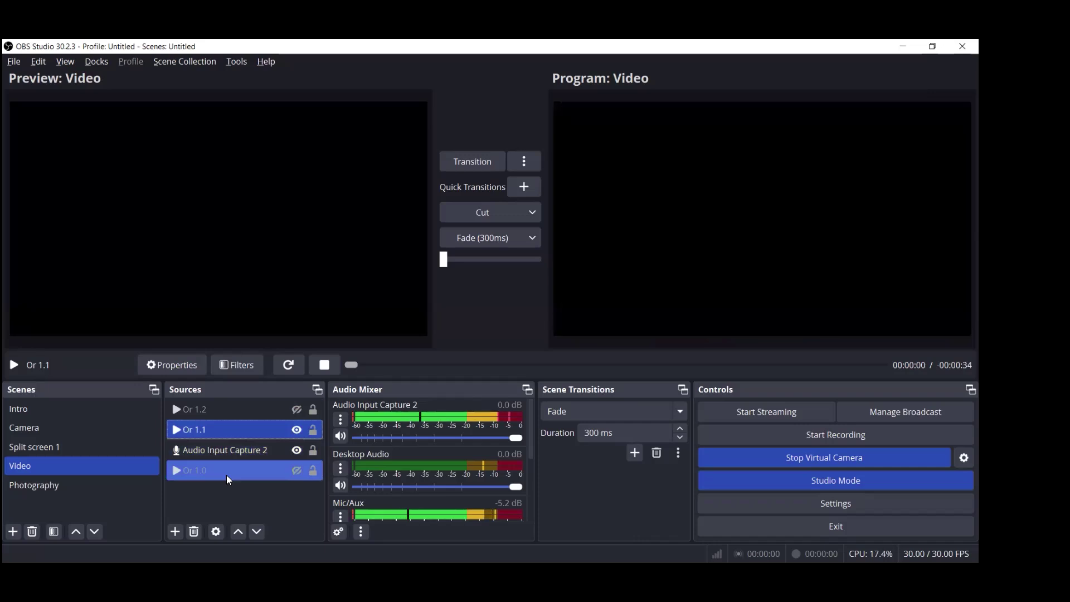
Compare the Or 1.0, Or 1.1 and Or 1.2 clips in the Video scene's source list
ctrl+click(245, 412)
ctrl+click(245, 413)
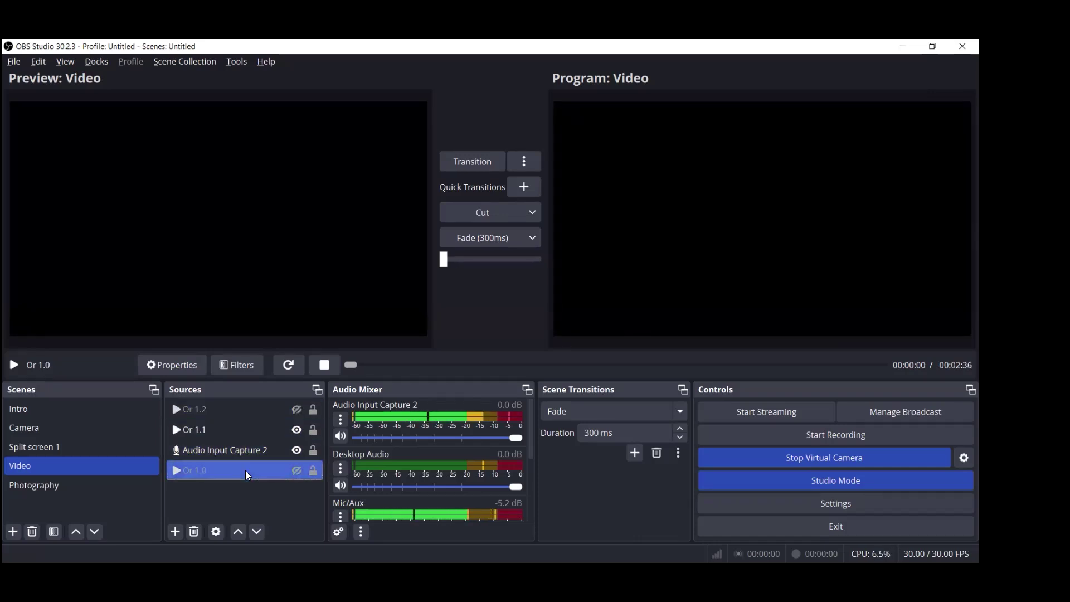
ctrl+click(210, 454)
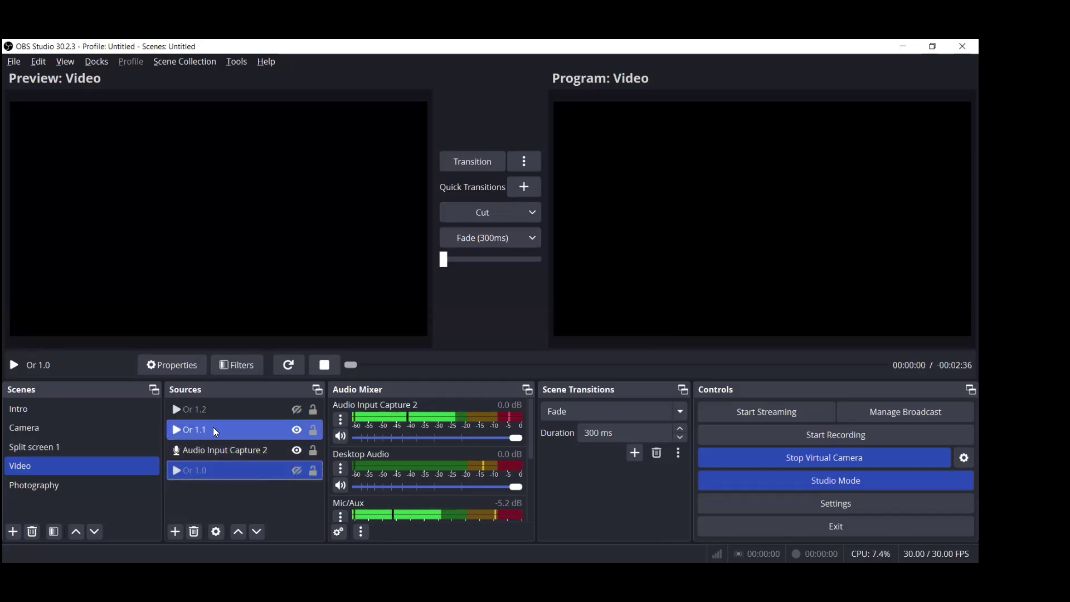
click(207, 470)
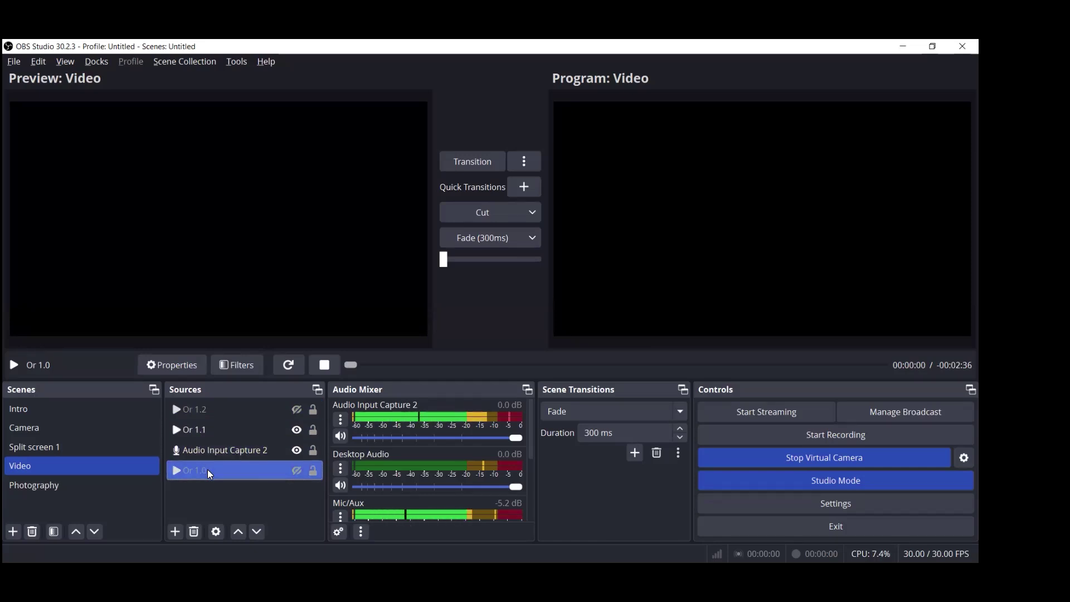
ctrl+click(209, 409)
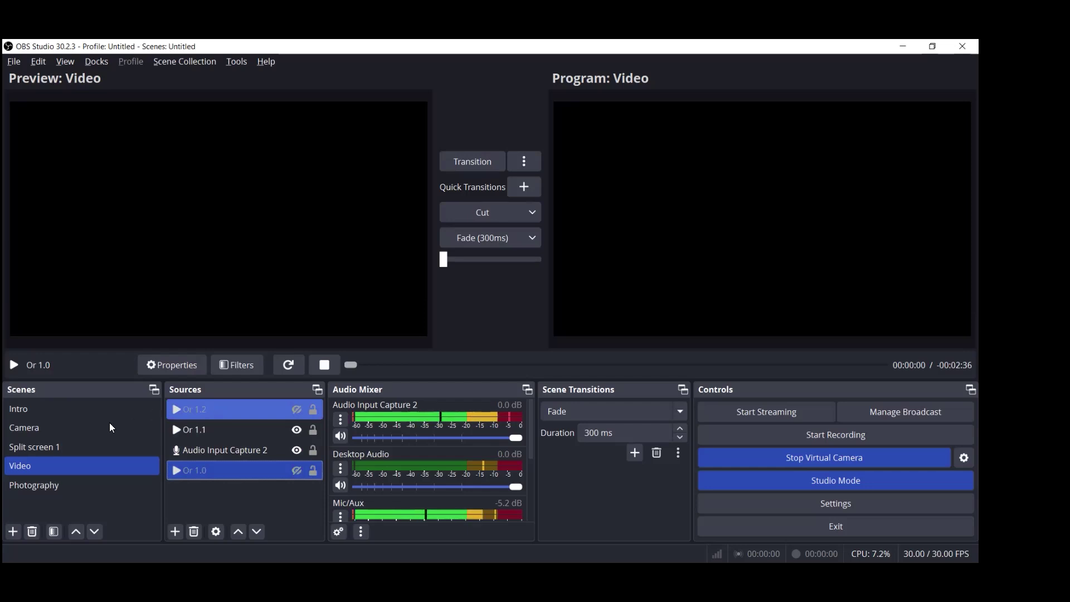
Load the Photography scene into the preview, select Image 2 and send the scene to the program output with a Cut
click(59, 483)
shift+click(193, 410)
click(193, 409)
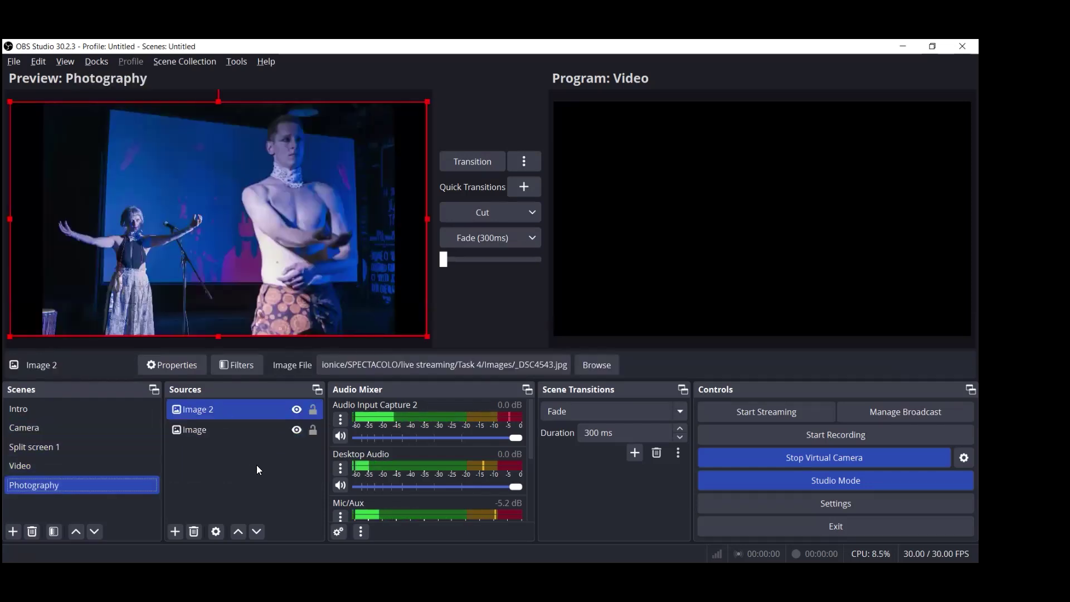
click(472, 217)
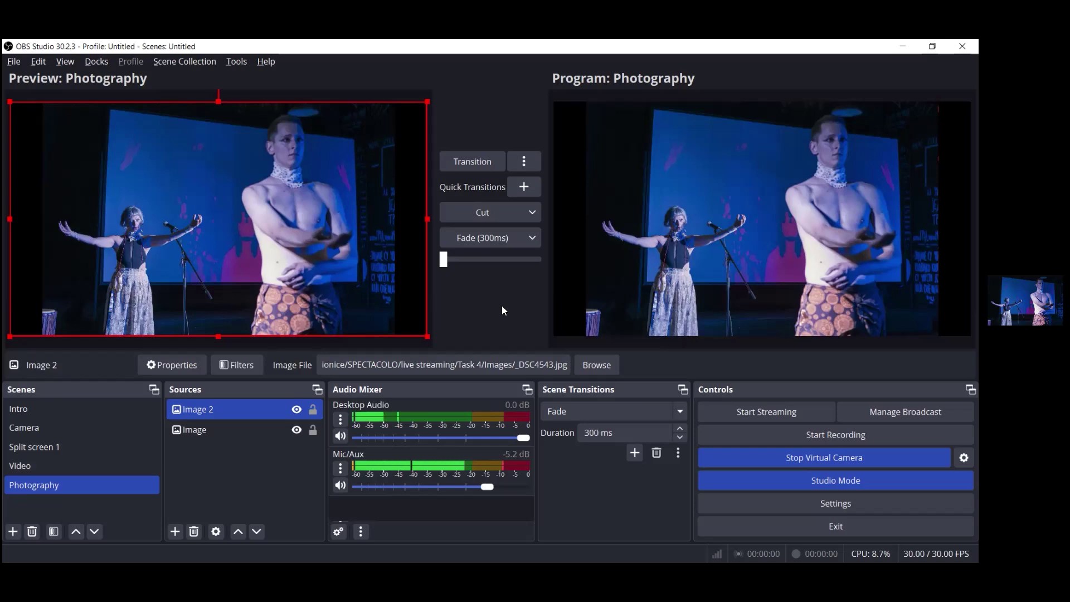
Return to the Video scene and add a new, visible Media Source named Or 1.0
click(73, 466)
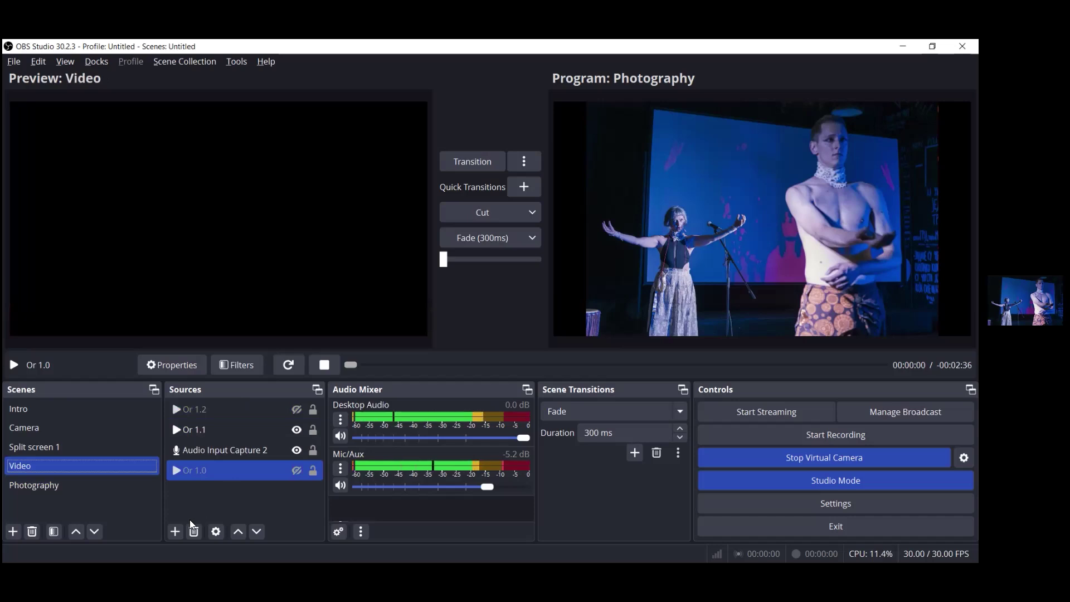
click(176, 531)
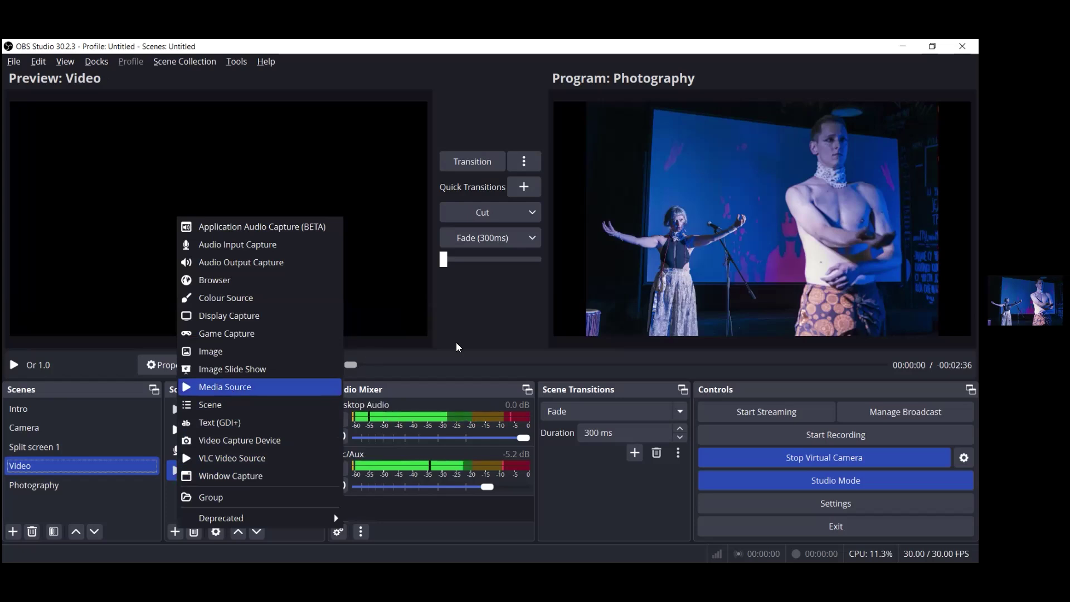
click(233, 393)
key(BackSpace)
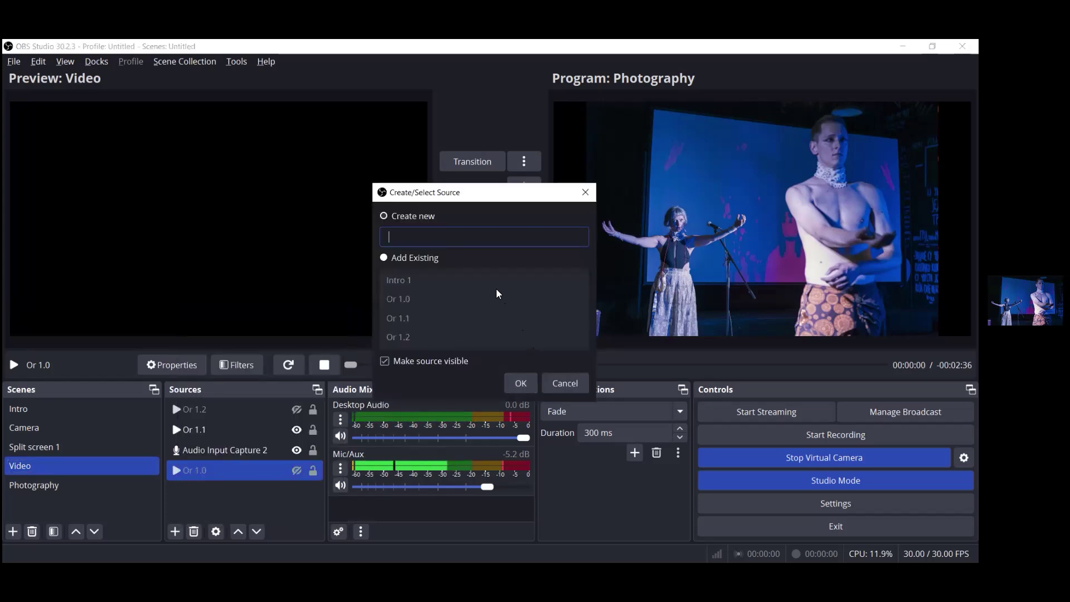
text(O)
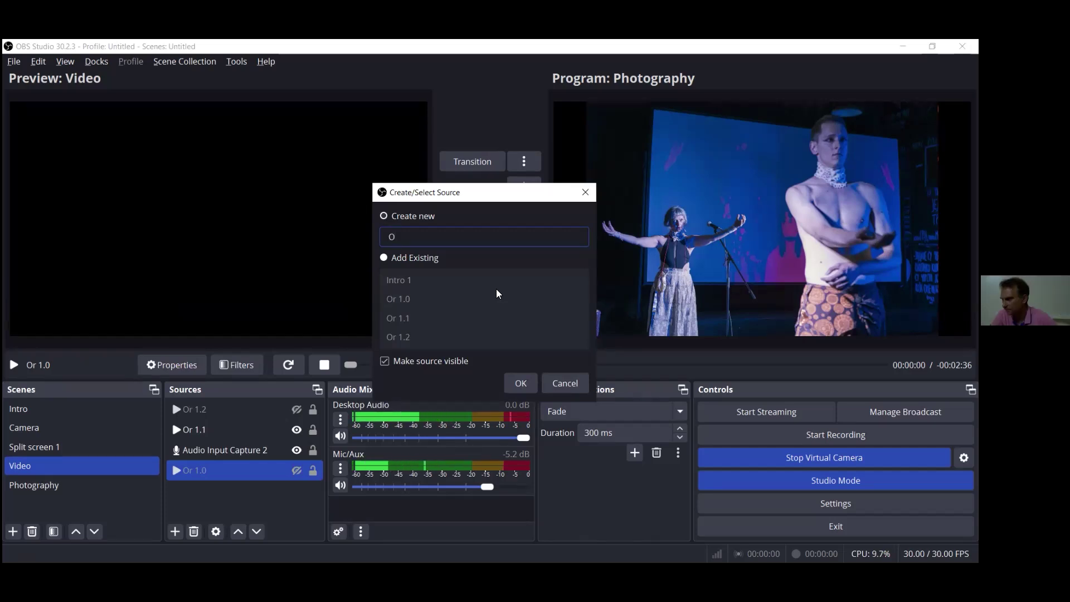
text(r 1)
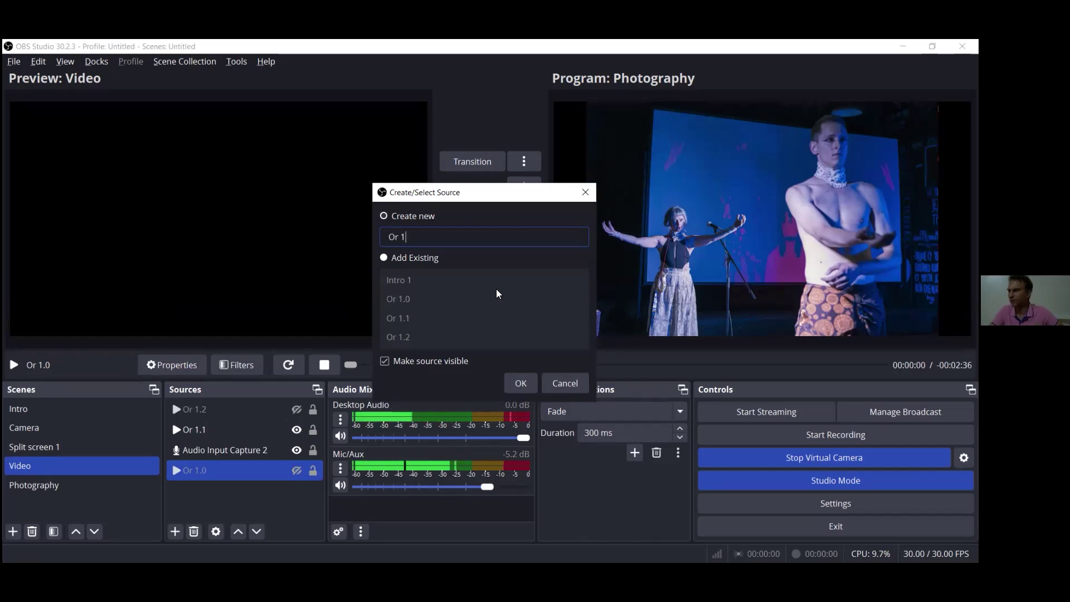
text(.3)
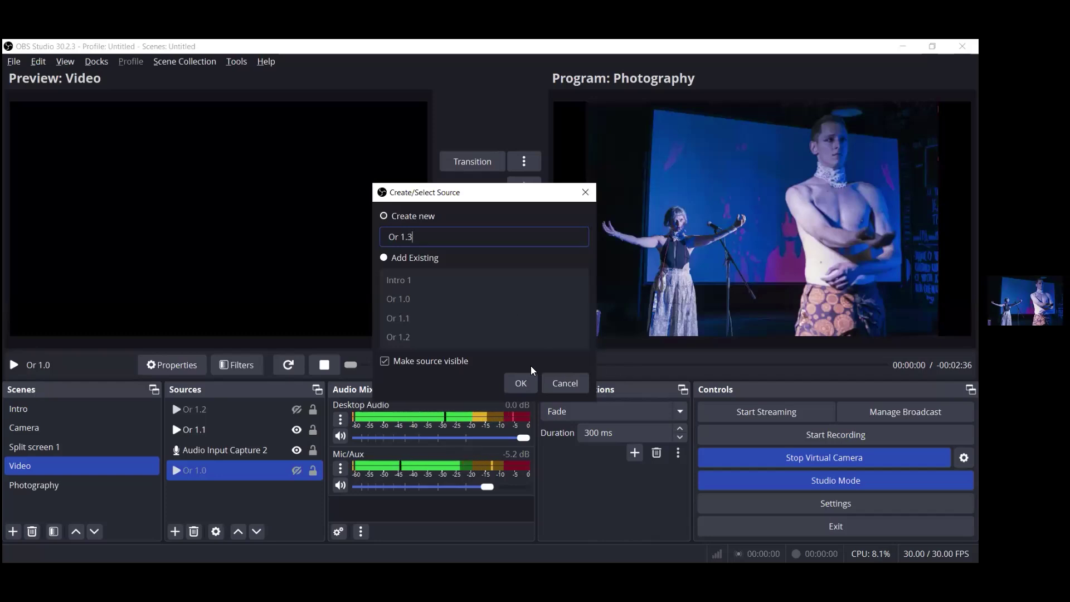
key(BackSpace)
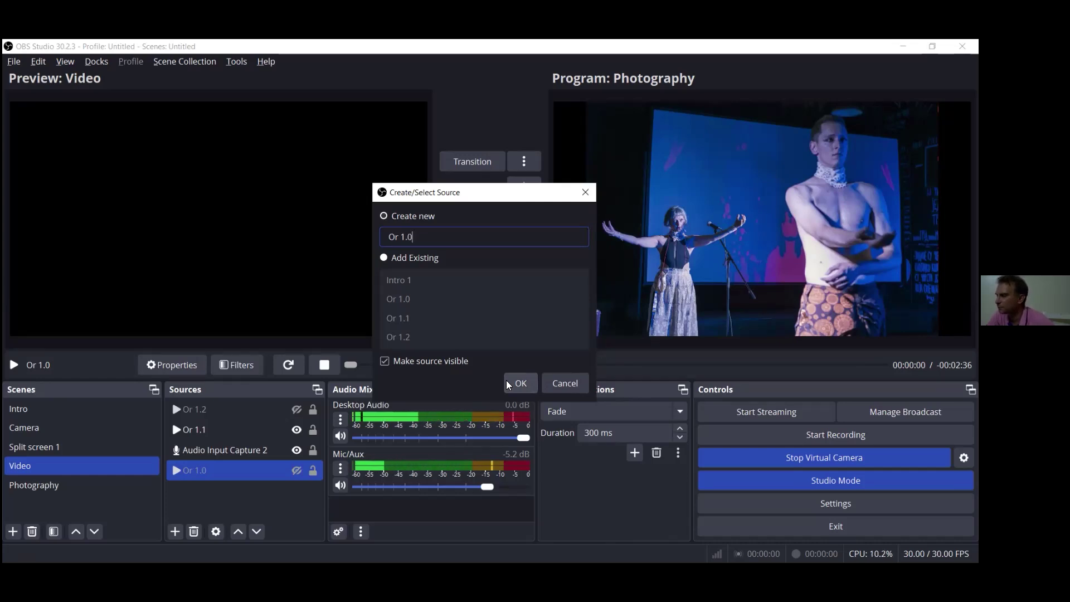
text(0)
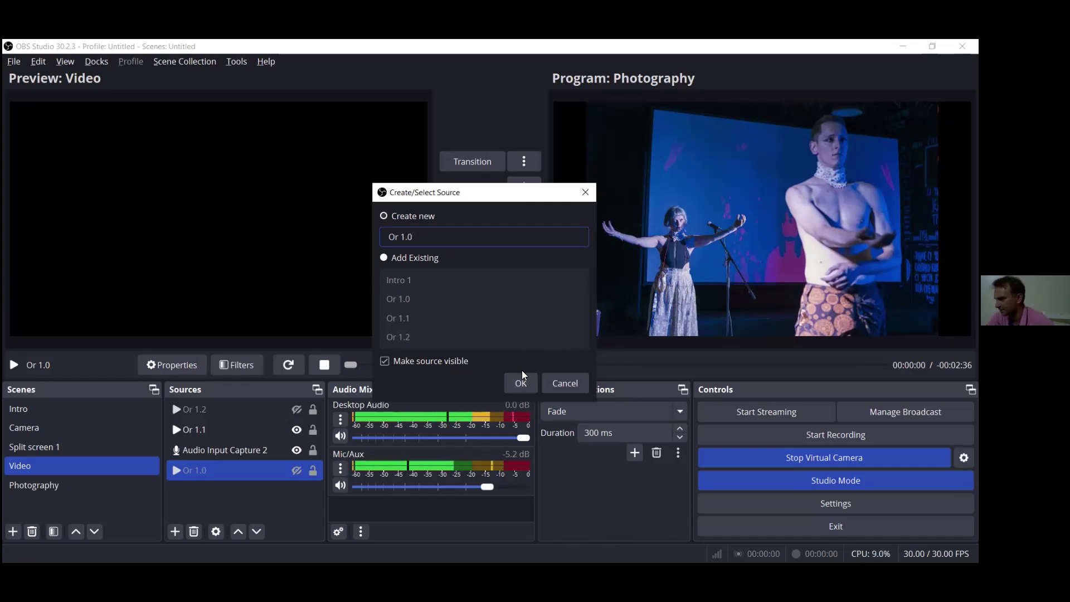
click(515, 387)
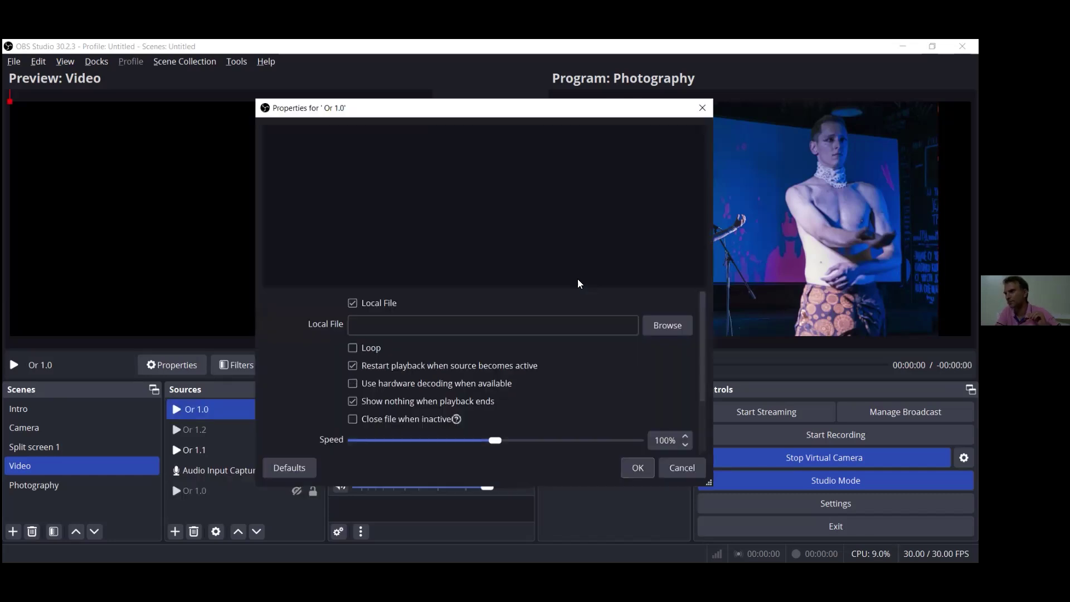
Assign Orat 1.1 highlights short.mov from the Task 4 Videos folder as the new source's local file and accept the properties
click(675, 328)
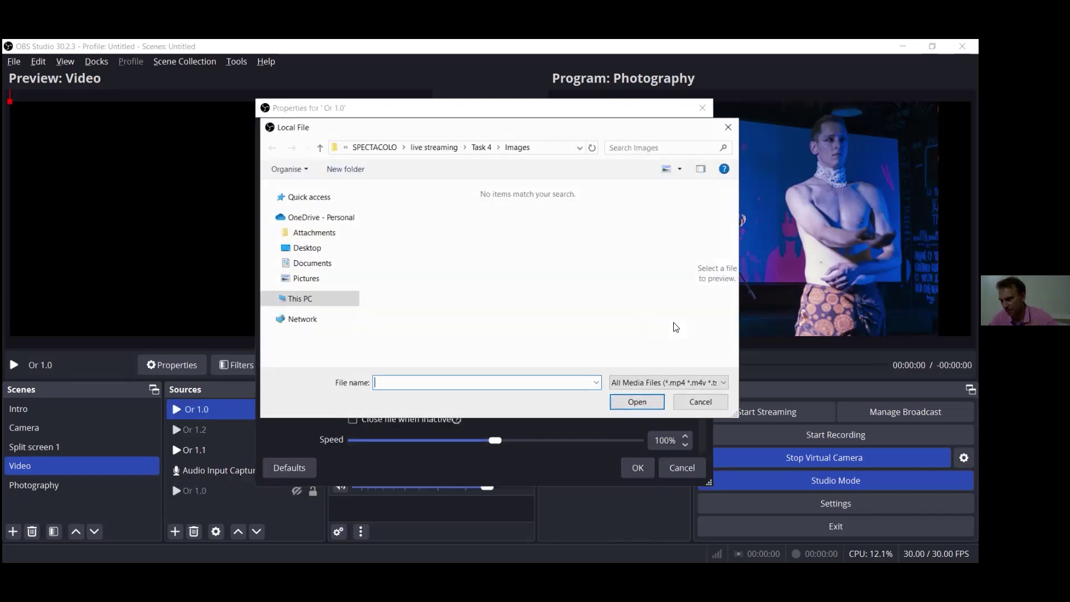
click(481, 147)
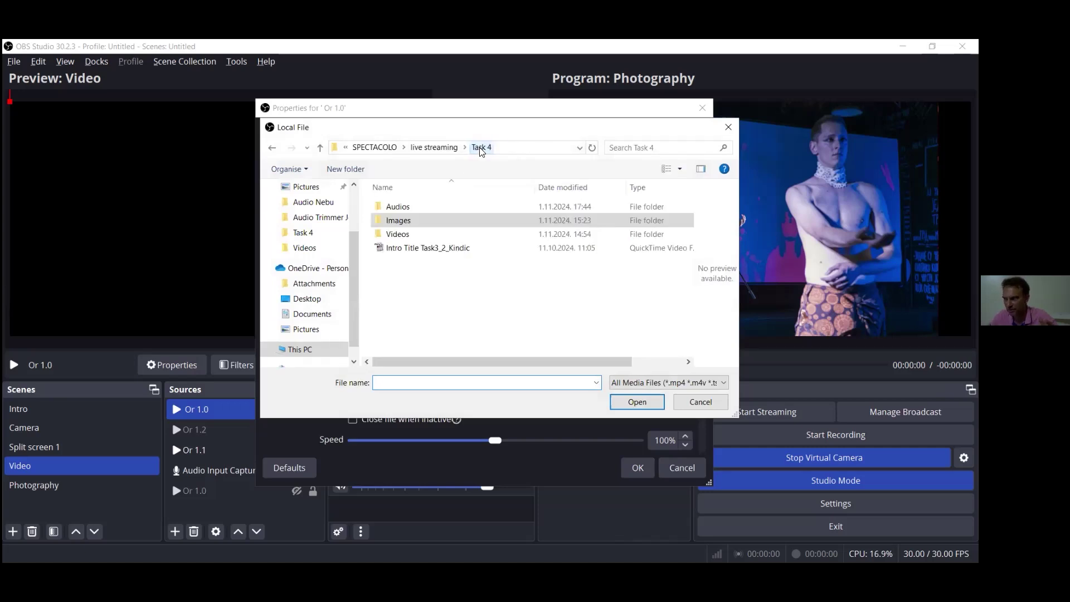
double_click(398, 234)
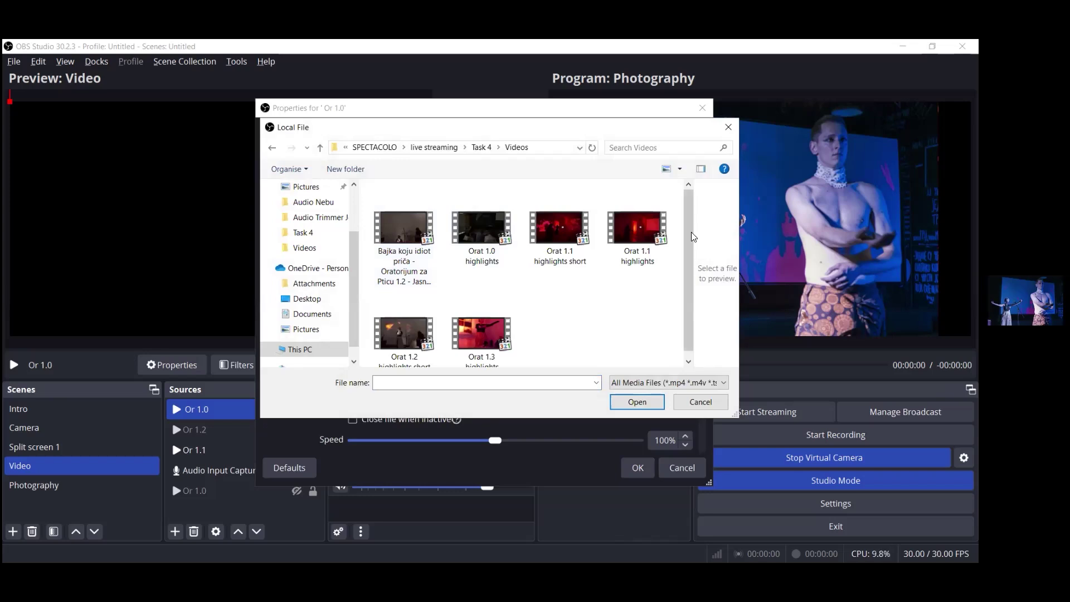
click(556, 238)
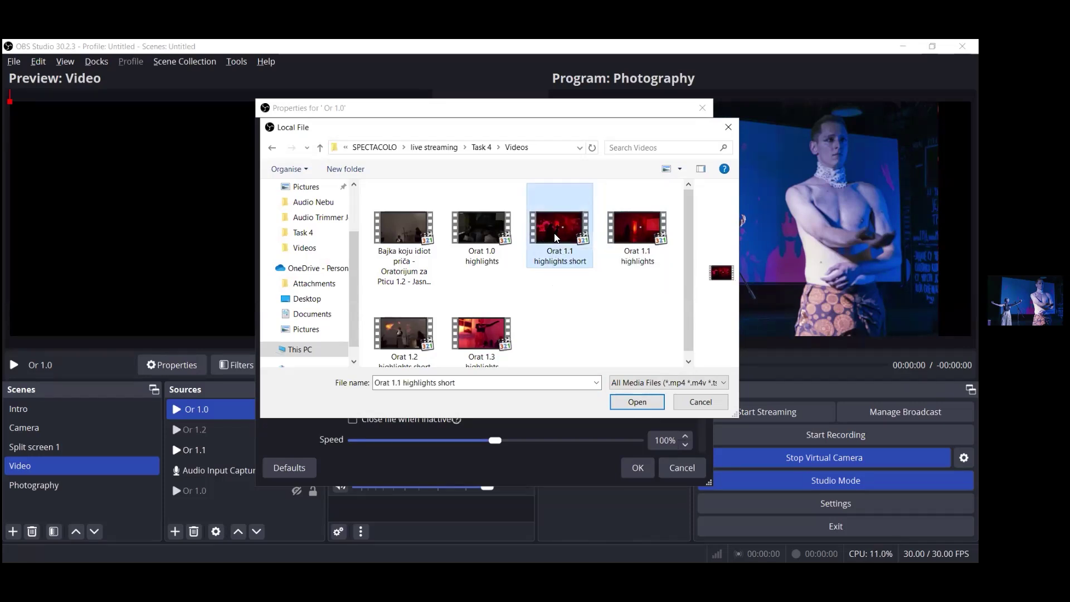
click(614, 399)
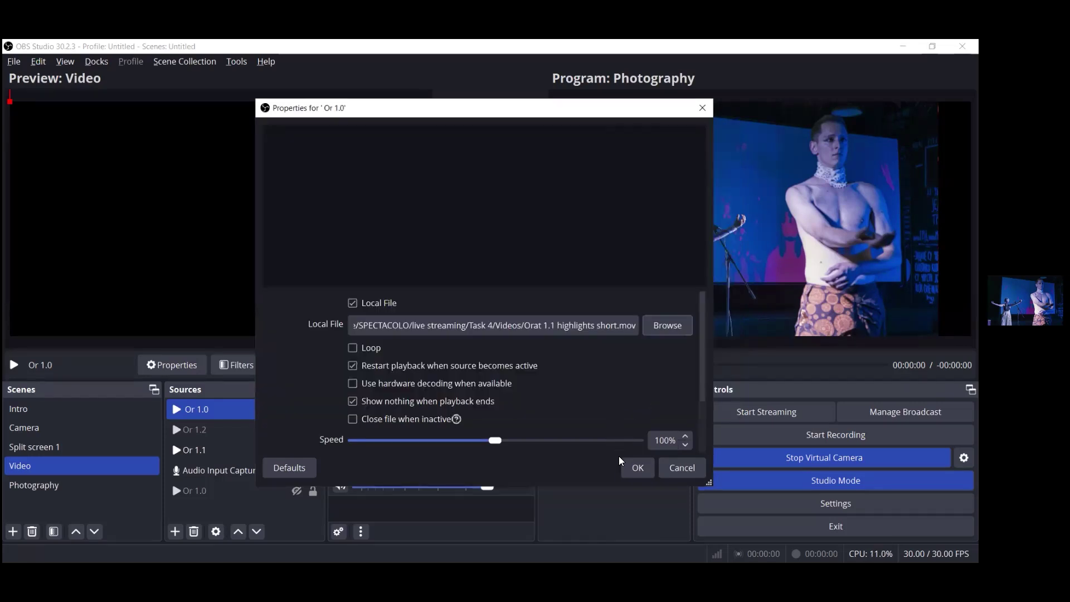
click(638, 471)
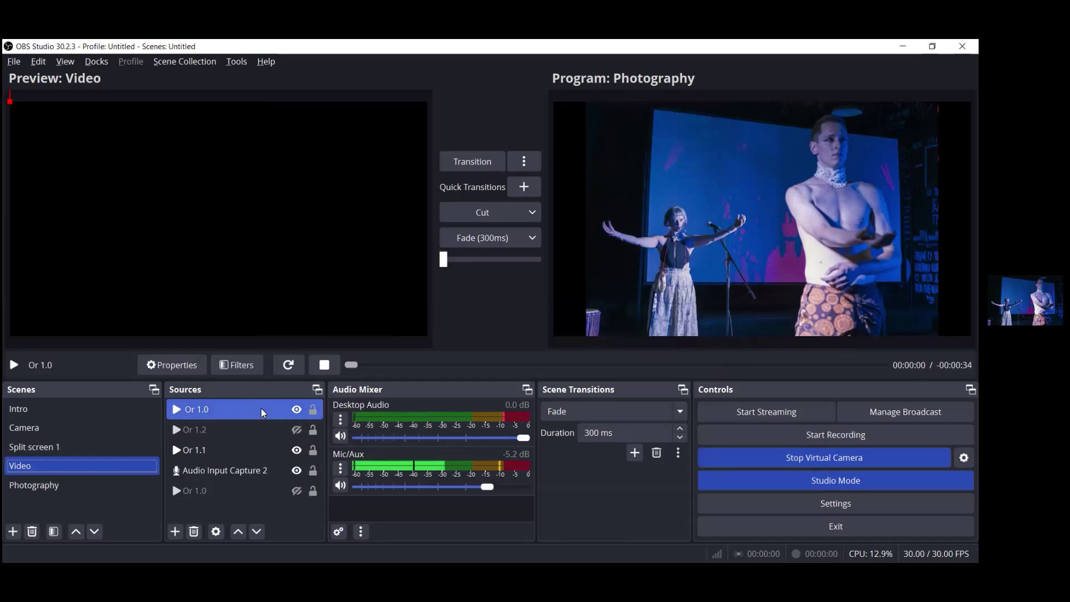
Stop and restart the newly added Or 1.0 clip in the Video scene and send the preview to the program output with a Cut
click(317, 365)
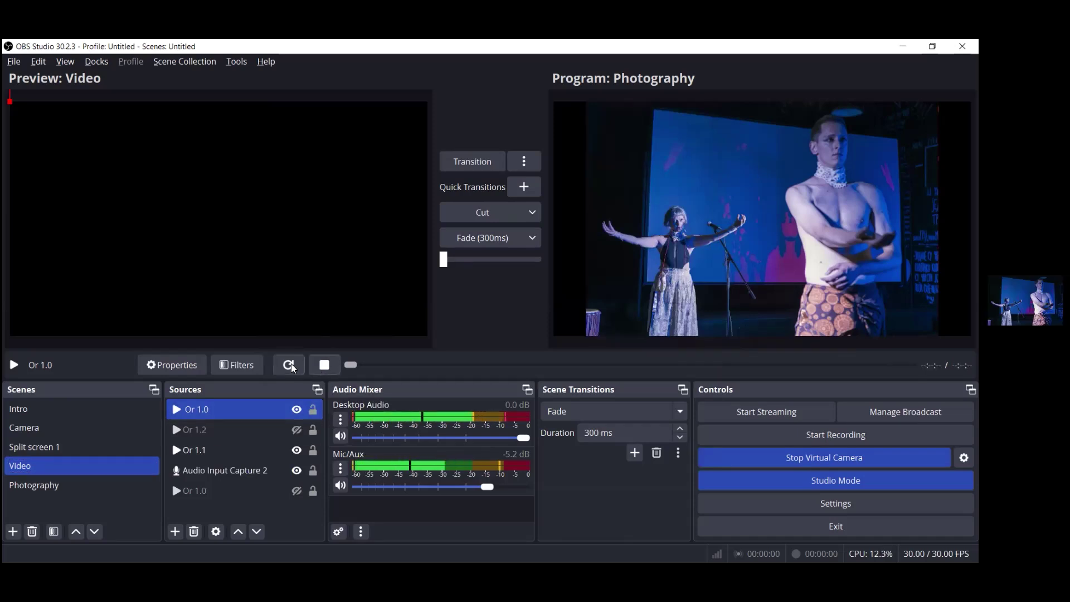
click(290, 364)
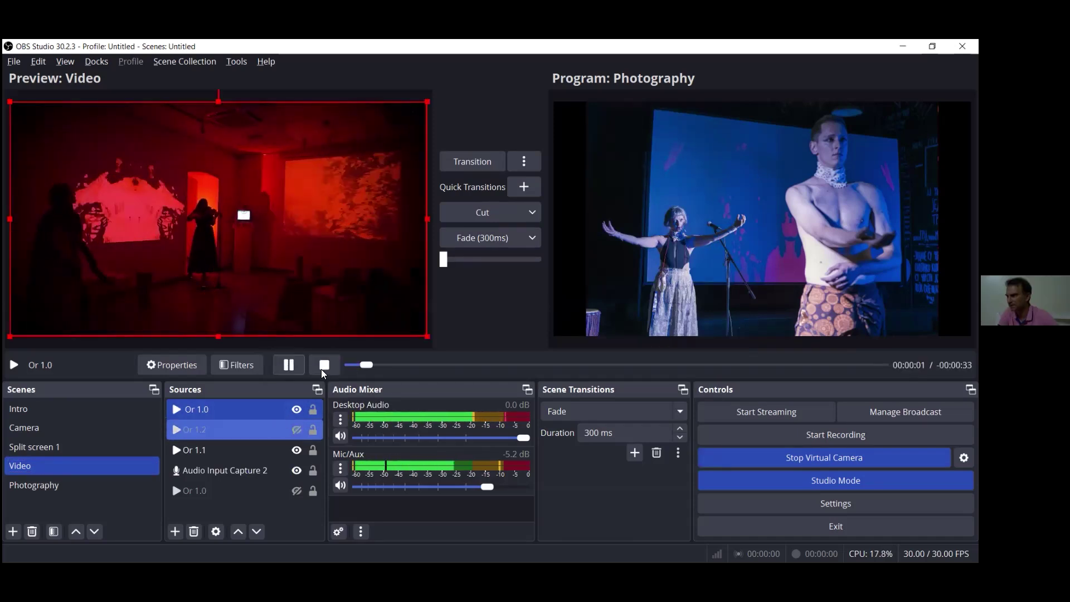
click(475, 216)
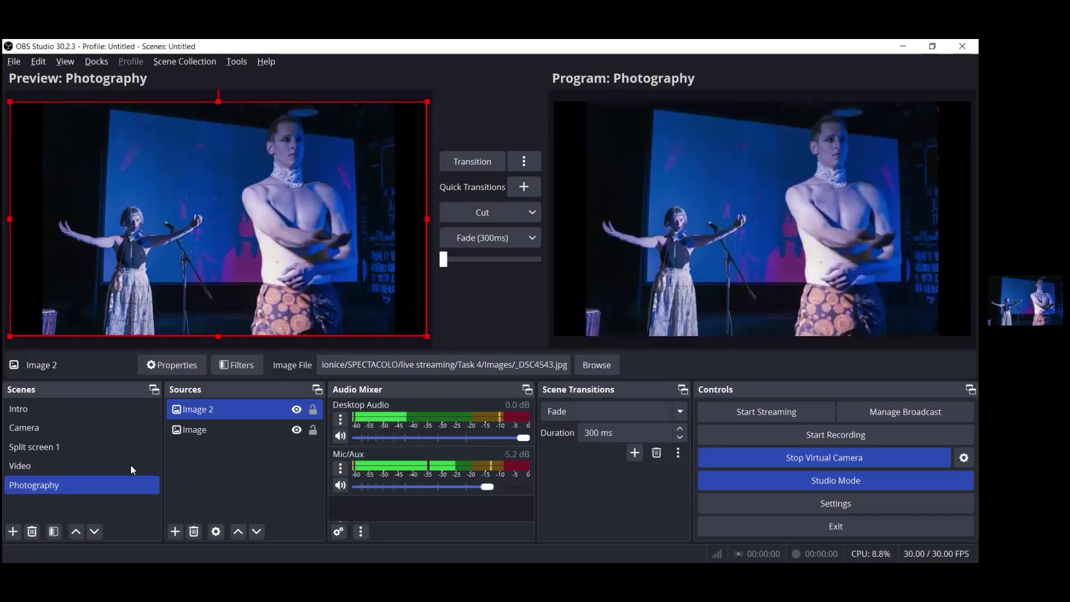
Check the properties of the Image source in the Photography scene and hide Image 2 in the preview
ctrl+click(221, 430)
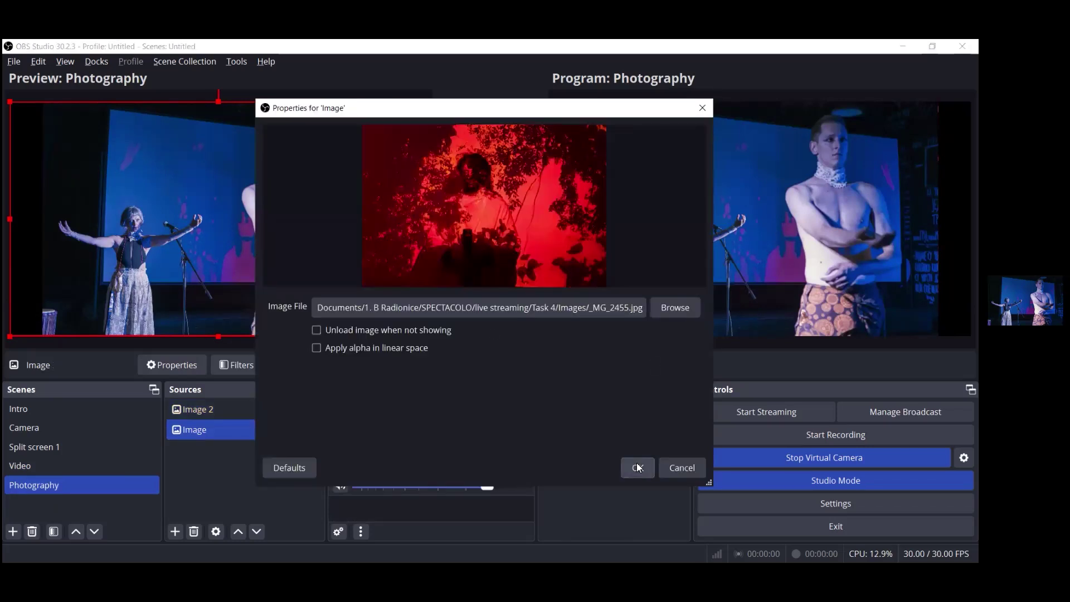
key(Escape)
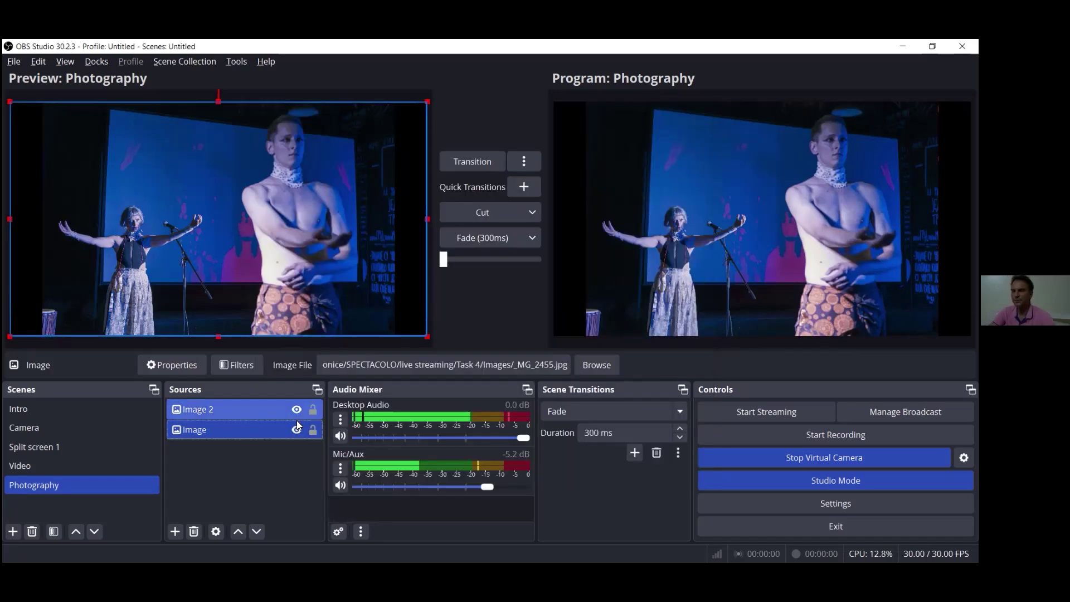
click(296, 410)
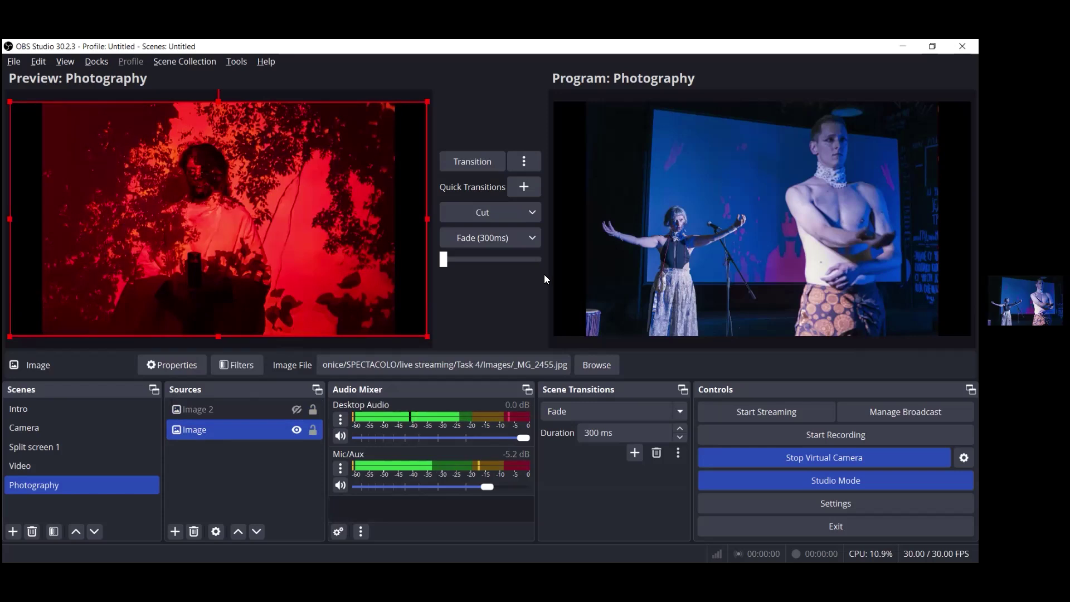
Load the Video scene into the preview and replay the newly added Or 1.0 clip from its start
click(83, 463)
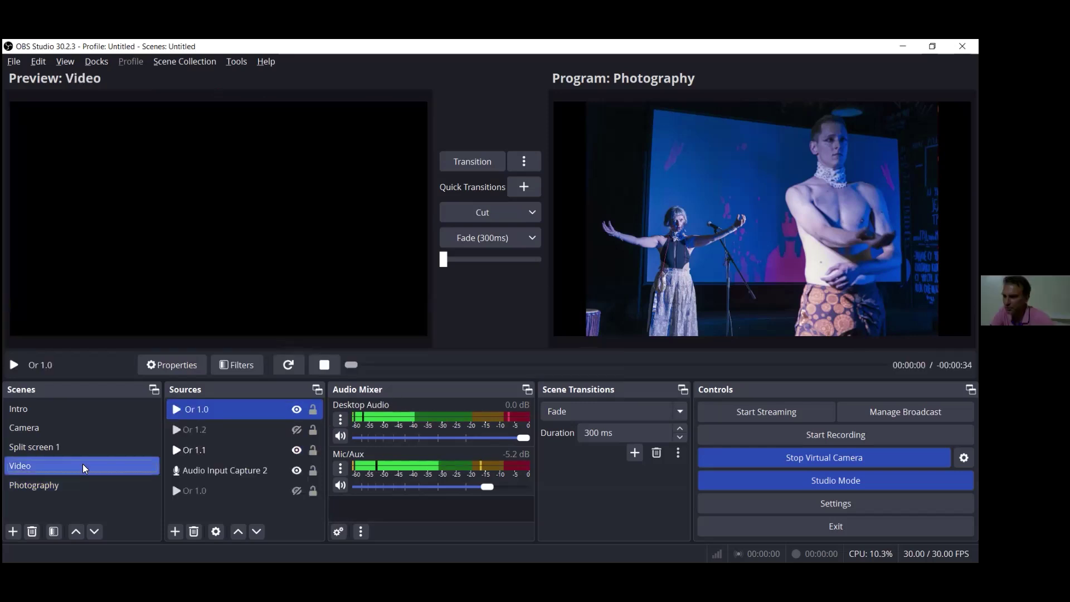
ctrl+click(256, 454)
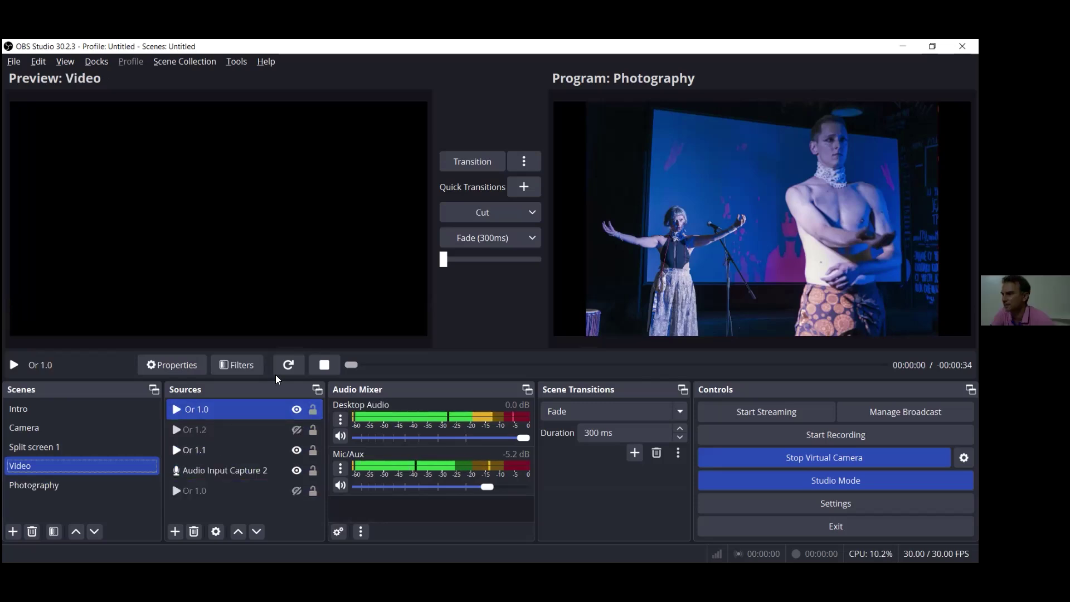
click(320, 363)
click(288, 365)
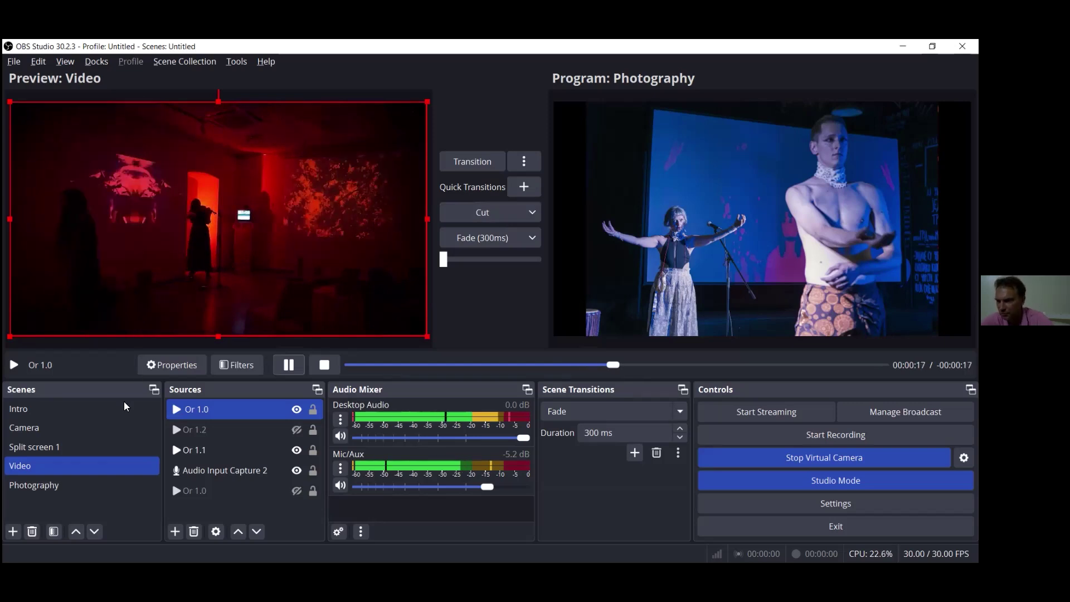
ctrl+click(284, 444)
click(180, 417)
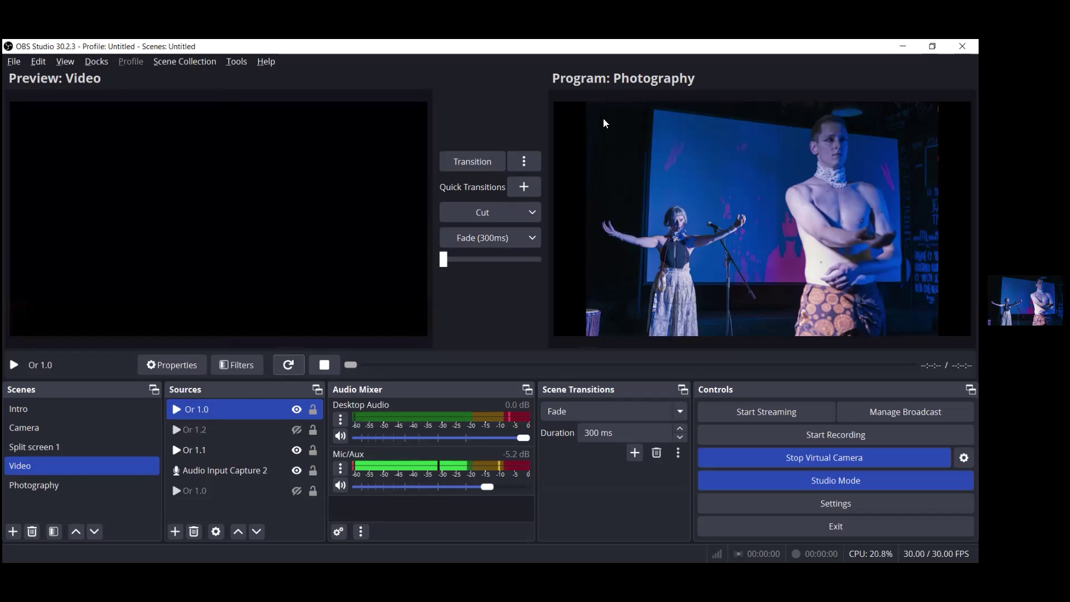
Load the Camera scene into the preview and deactivate and reactivate its Video Capture Device source
click(104, 432)
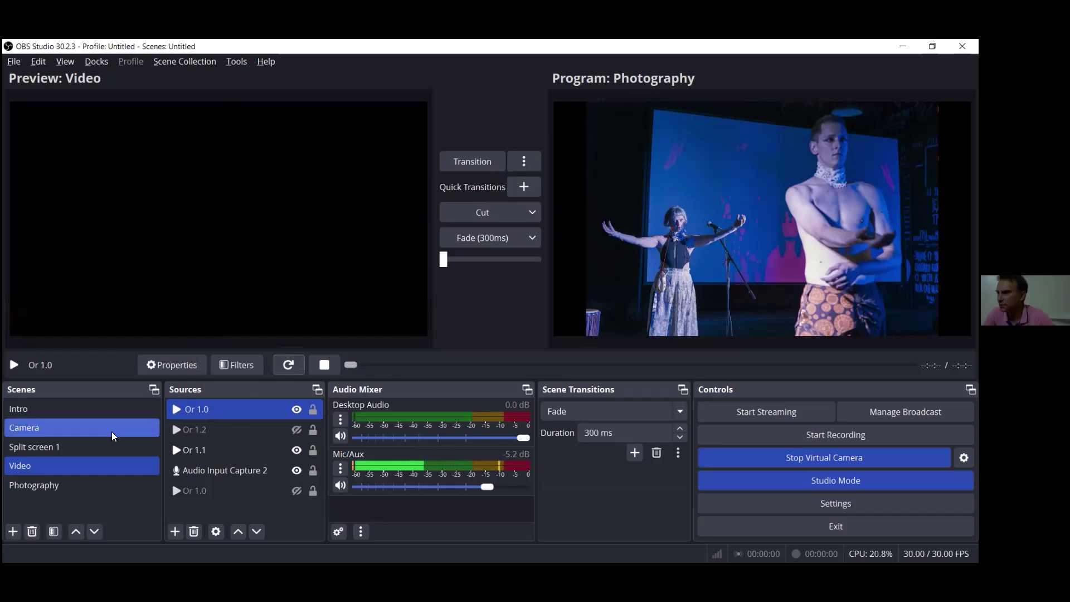
click(263, 415)
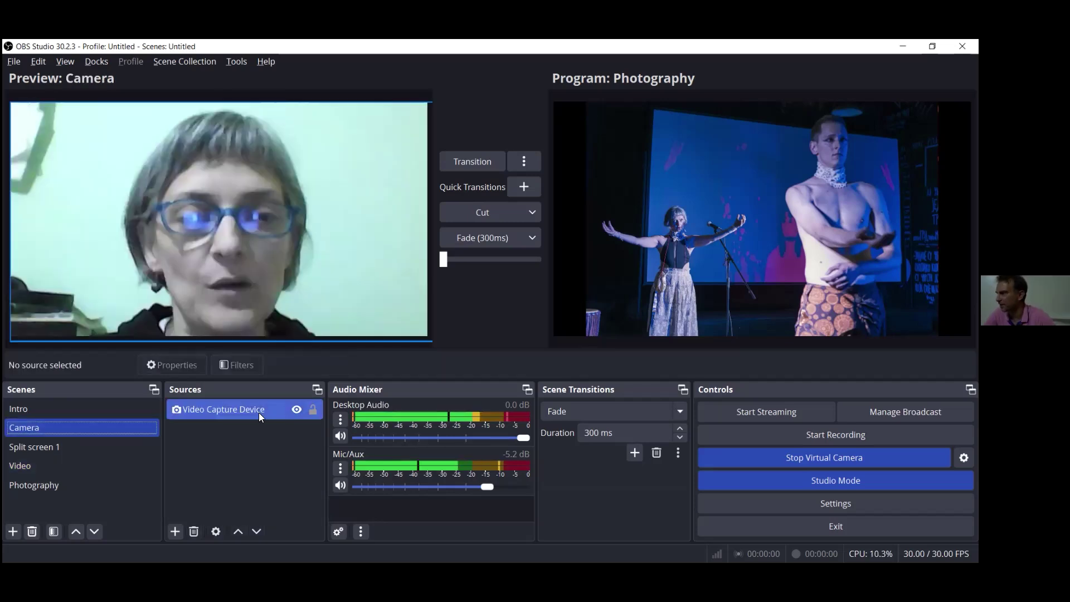
click(346, 290)
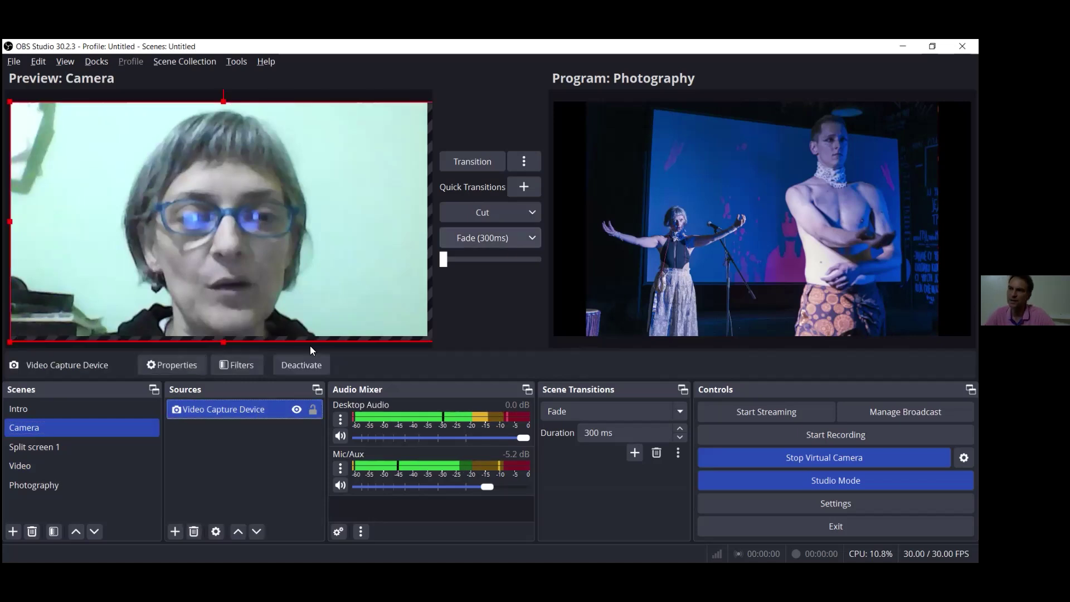
click(298, 366)
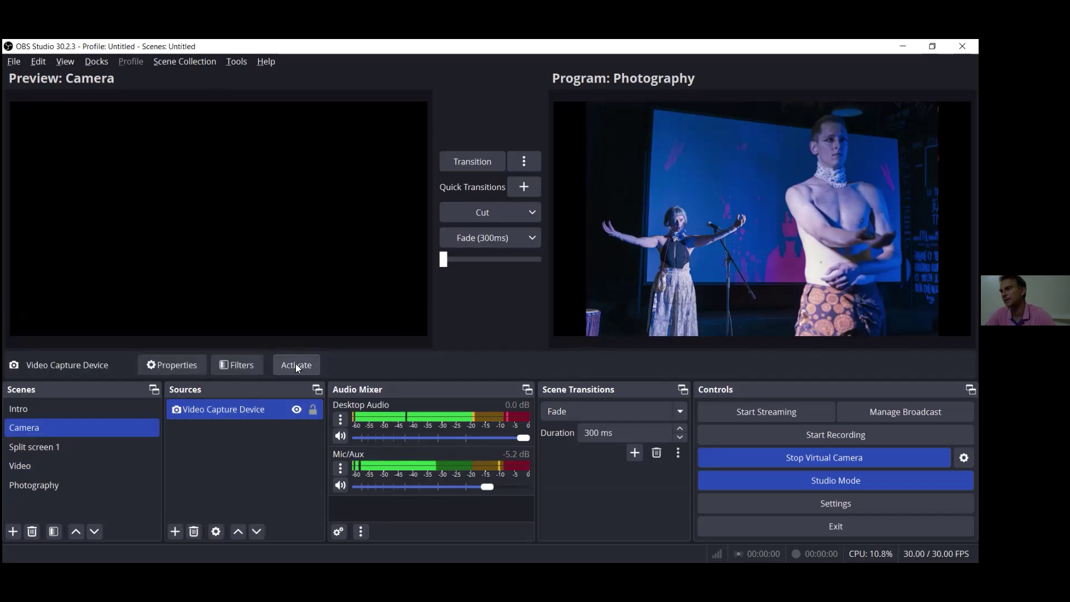
click(297, 366)
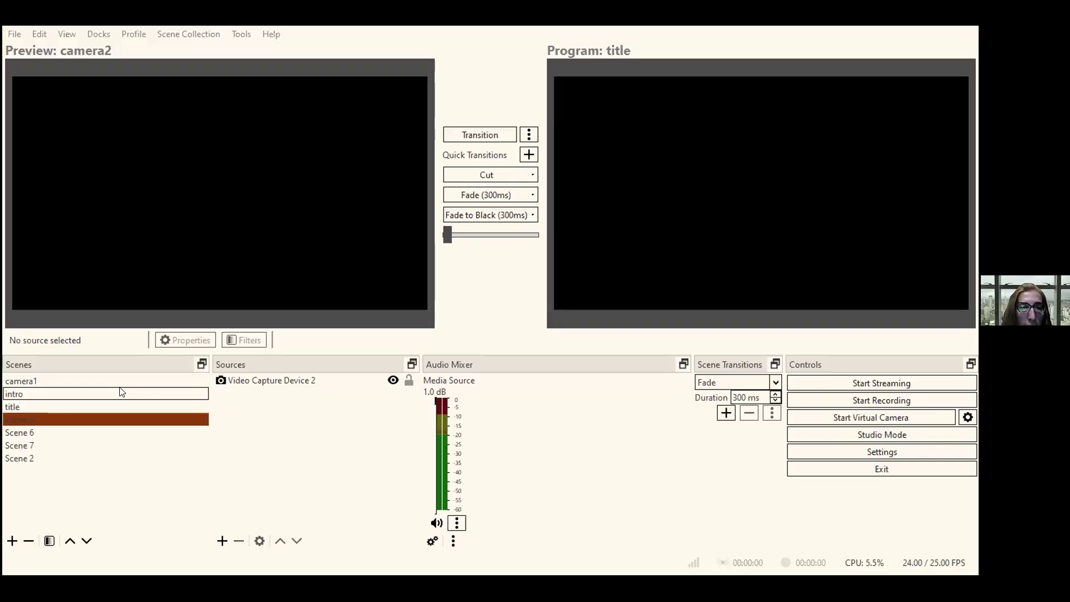
Show the Browser and Text (GDI+) sources of the intro scene in the preview and transition the scene to the program output
click(65, 392)
click(236, 390)
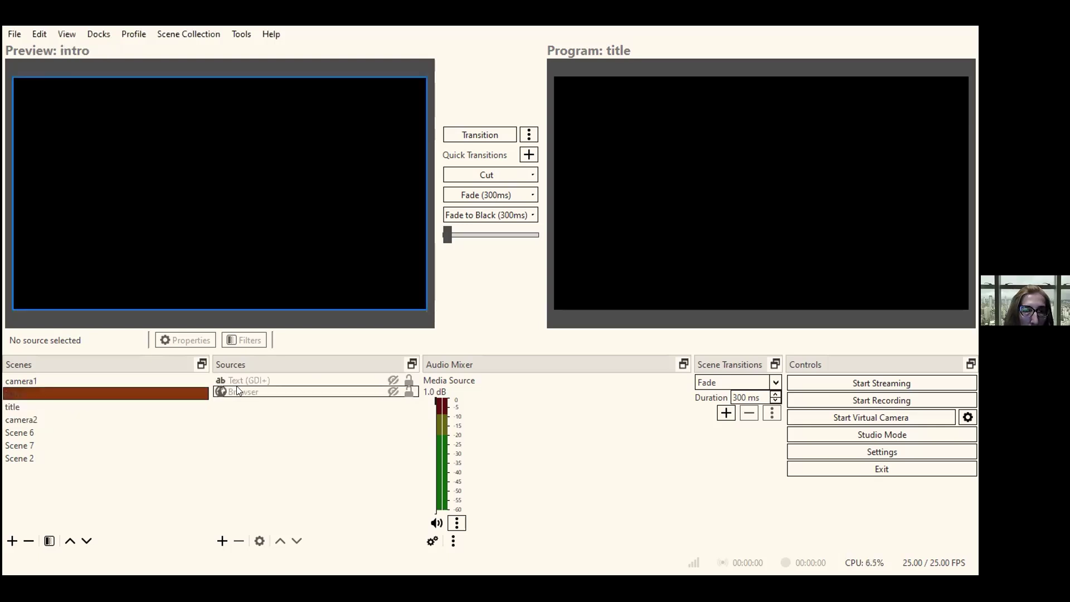
click(390, 391)
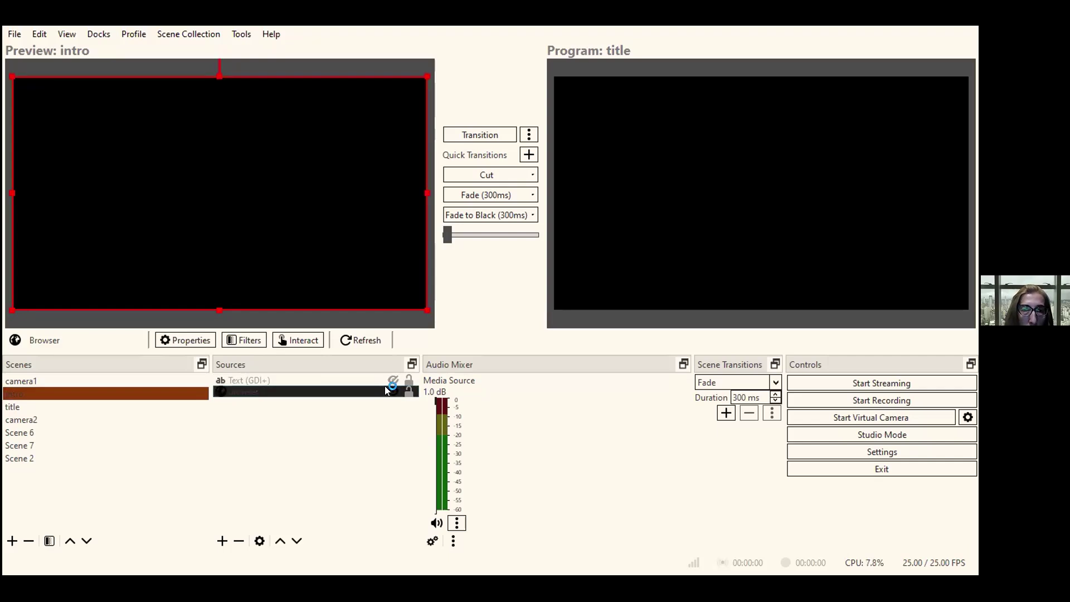
click(393, 390)
click(393, 377)
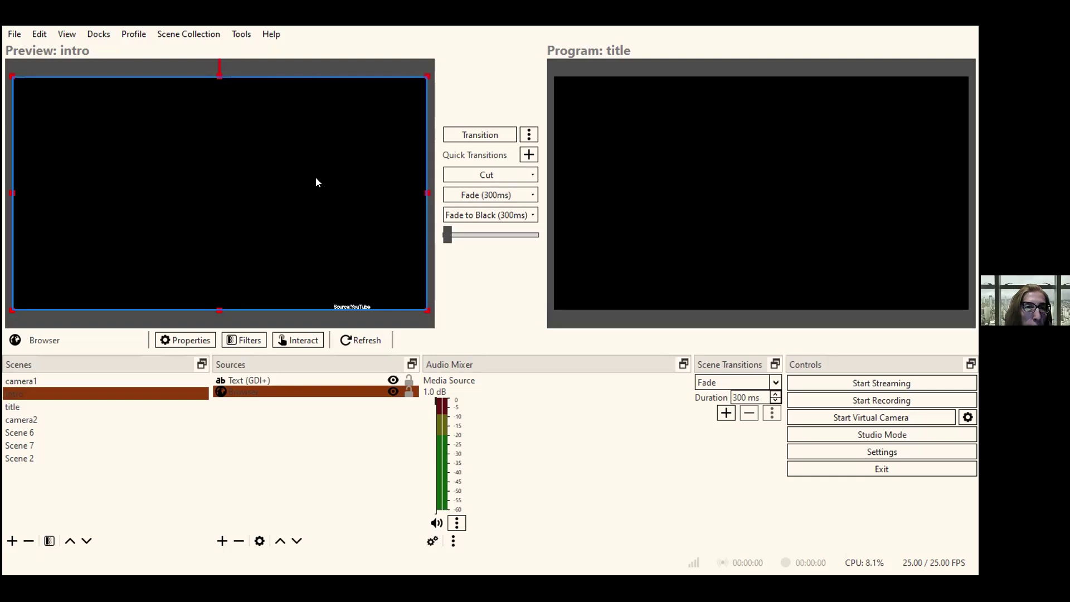
click(488, 137)
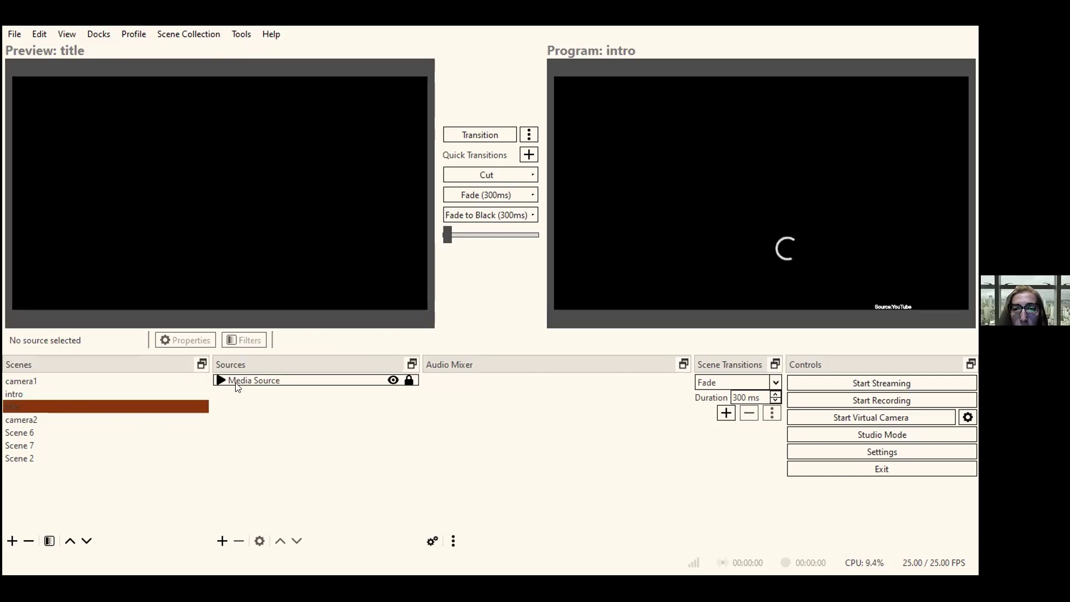
Play the Media Source of the title scene from its start in the preview
click(236, 387)
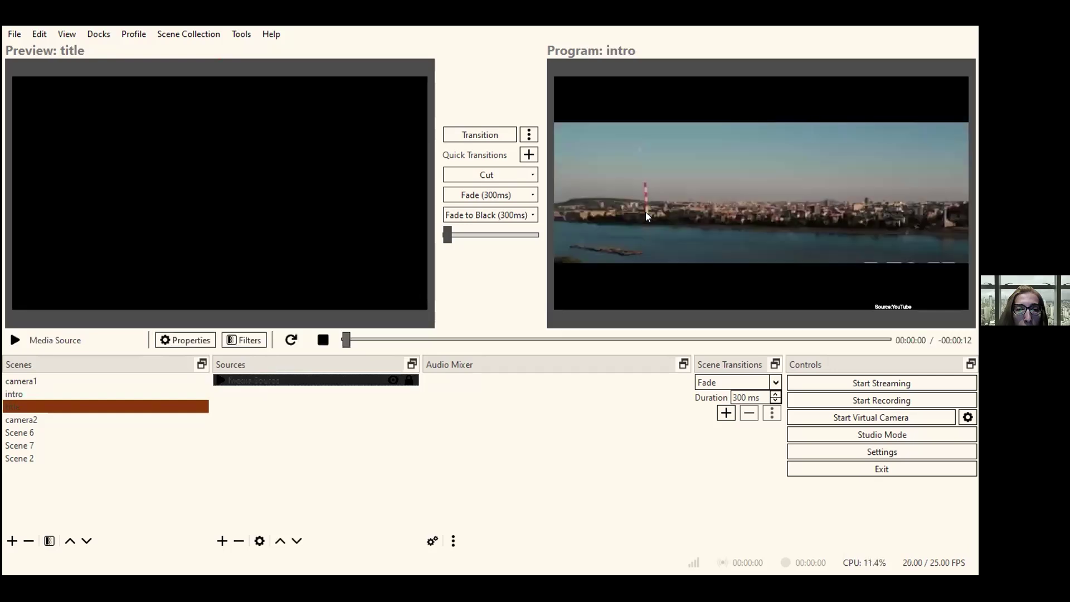
click(289, 339)
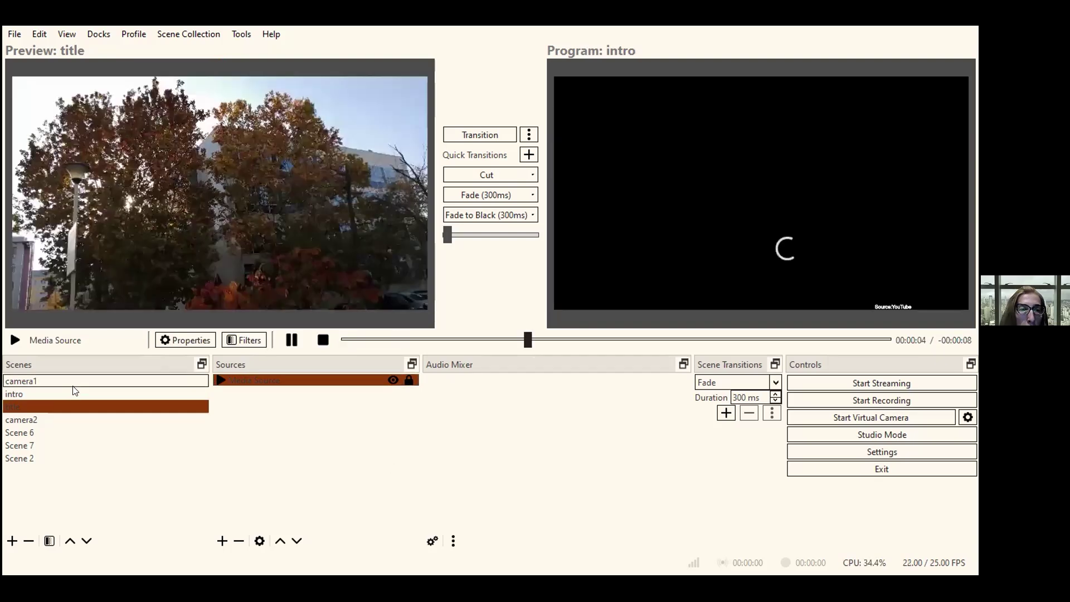
Load the intro scene into the preview, check the Browser source's properties and accept them
click(71, 384)
click(72, 393)
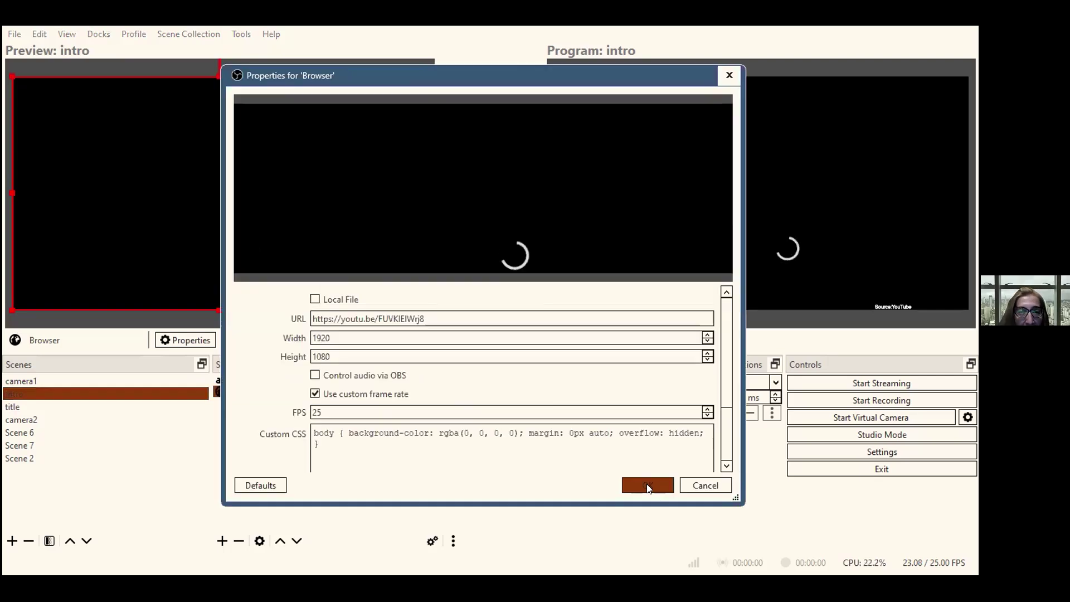
click(636, 485)
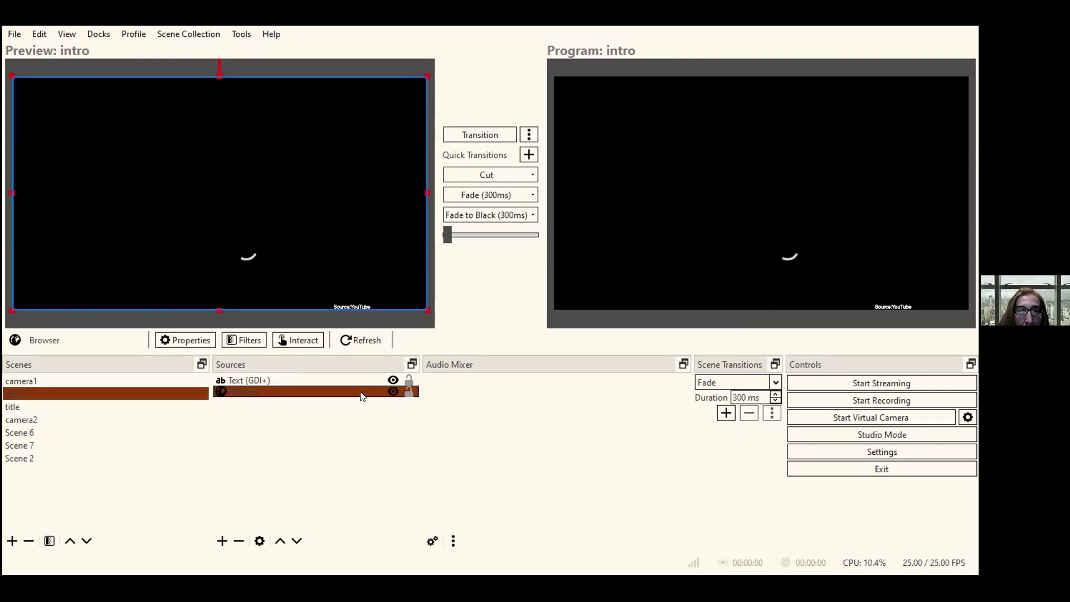
Hide the Text (GDI+) and Browser sources in the intro scene
click(393, 391)
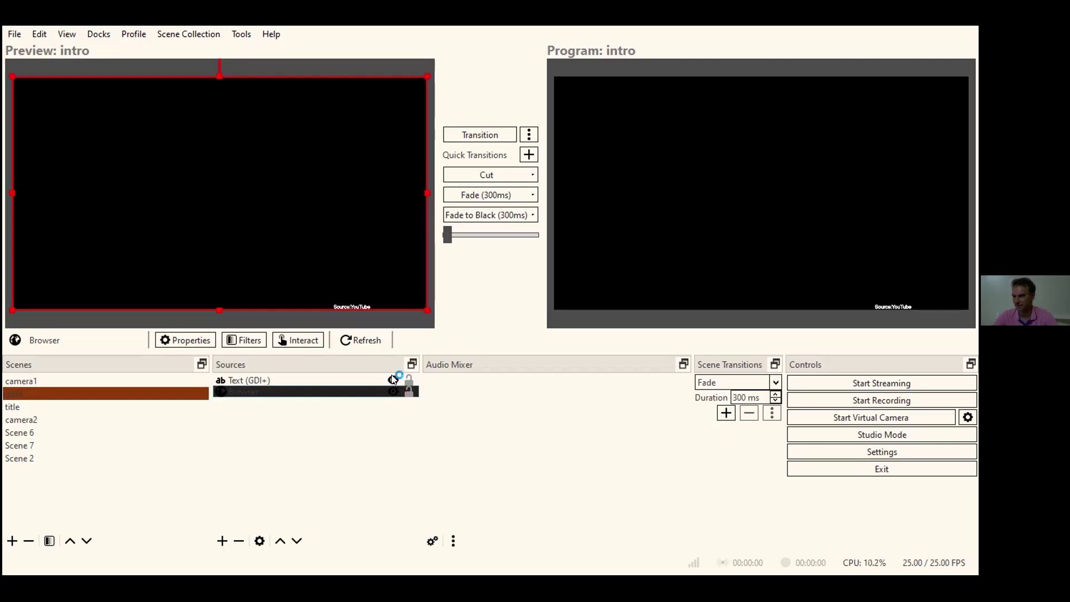
click(393, 380)
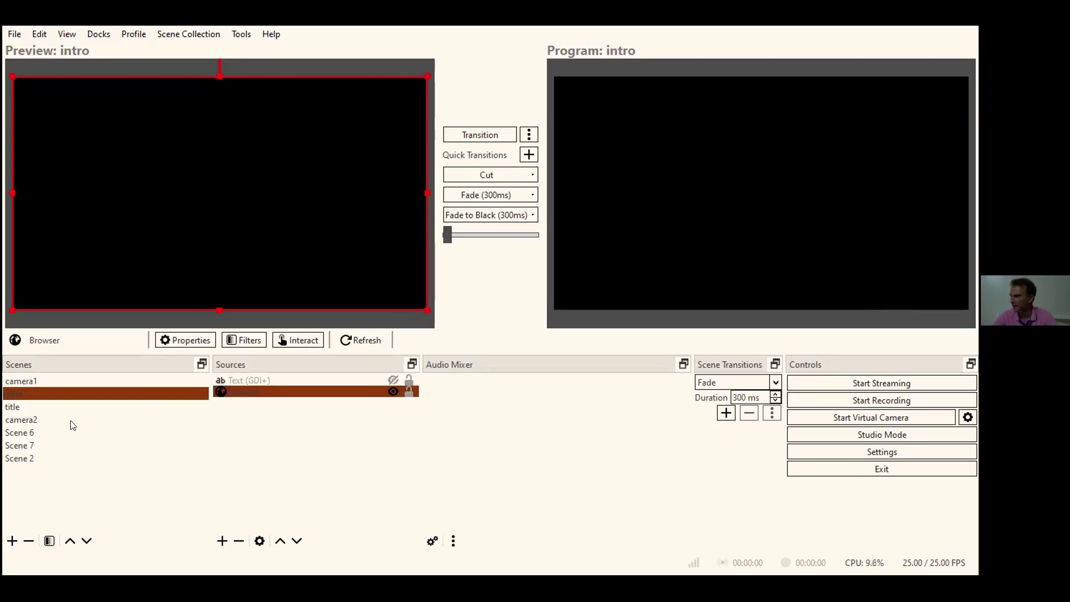
click(389, 392)
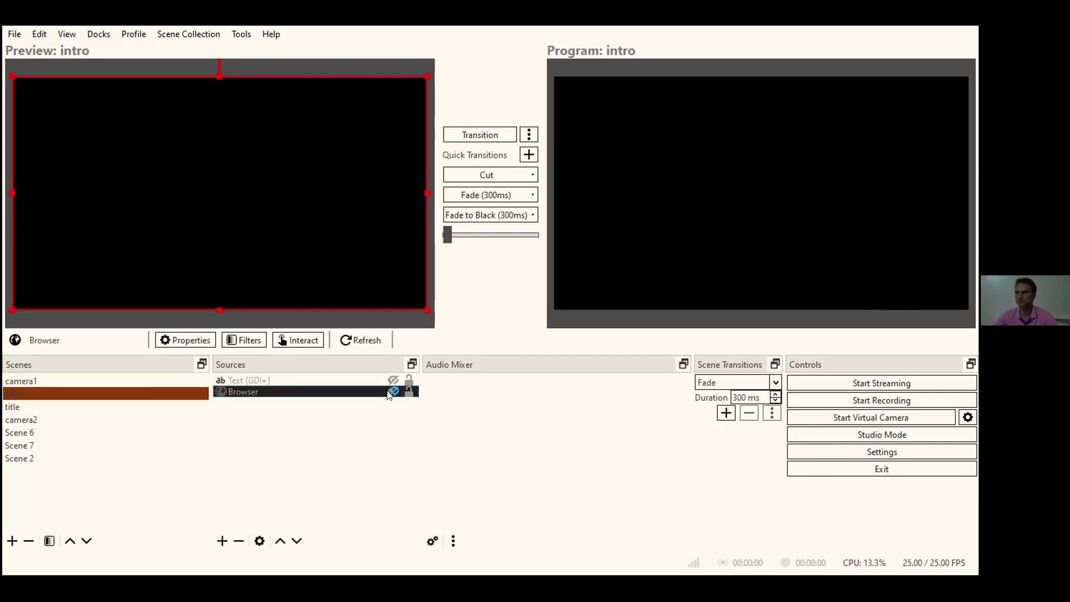
click(390, 392)
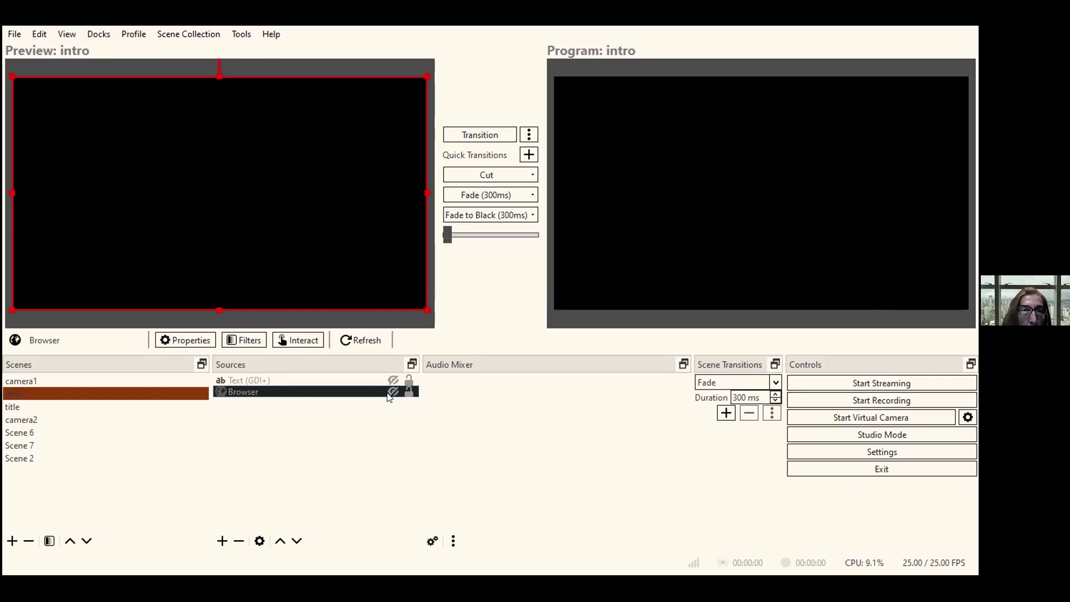
Preview the camera1 scene, switch the preview to the title scene and play its Media Source from the start
click(148, 422)
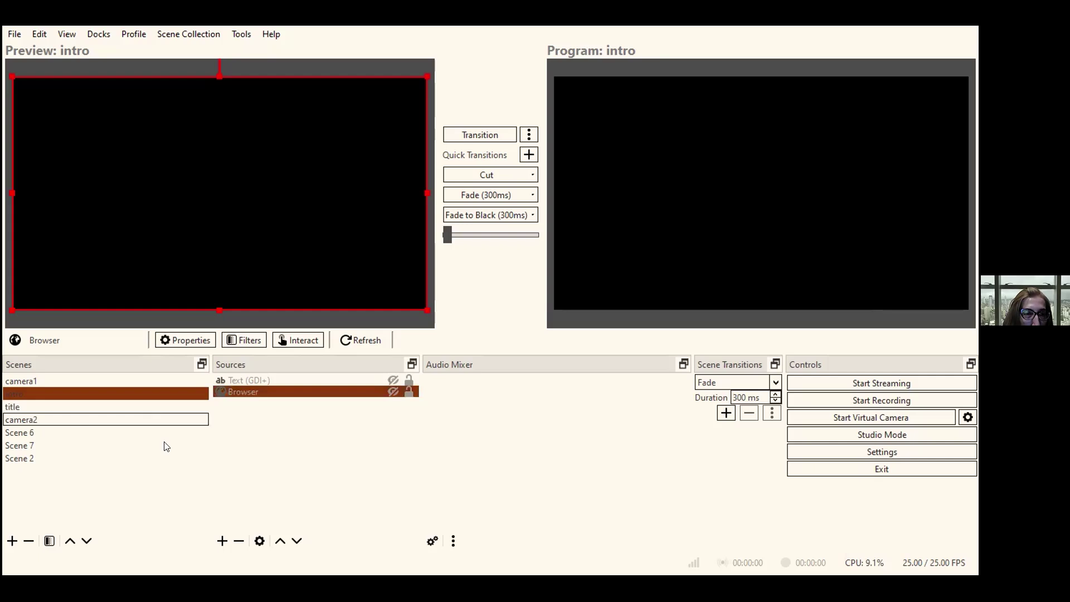
click(70, 380)
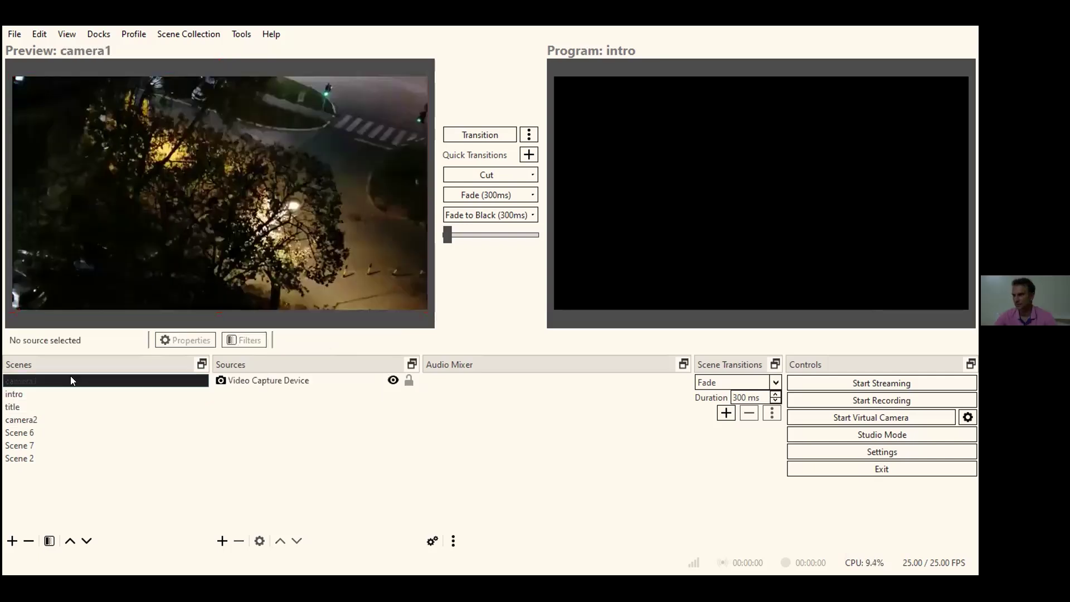
click(23, 410)
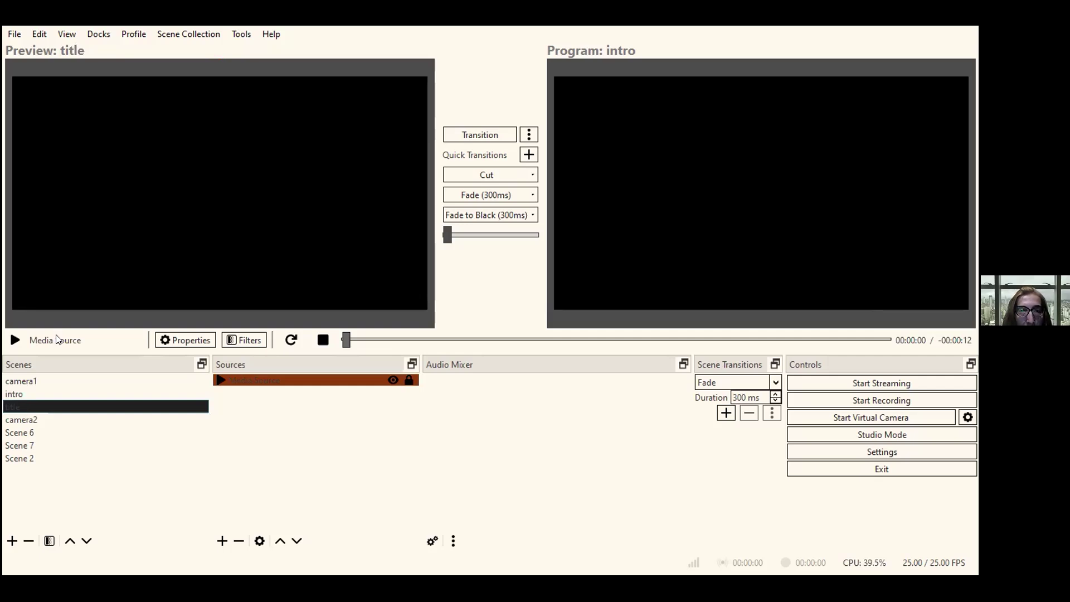
click(291, 340)
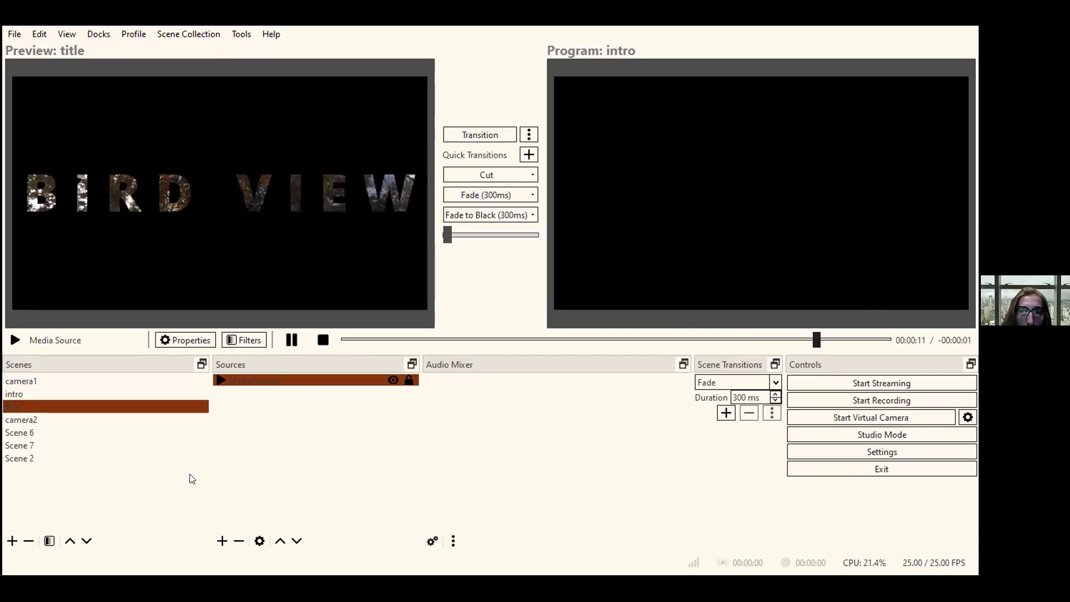
Load the camera2 scene into the preview and check the properties and activation of Video Capture Device 2
click(73, 421)
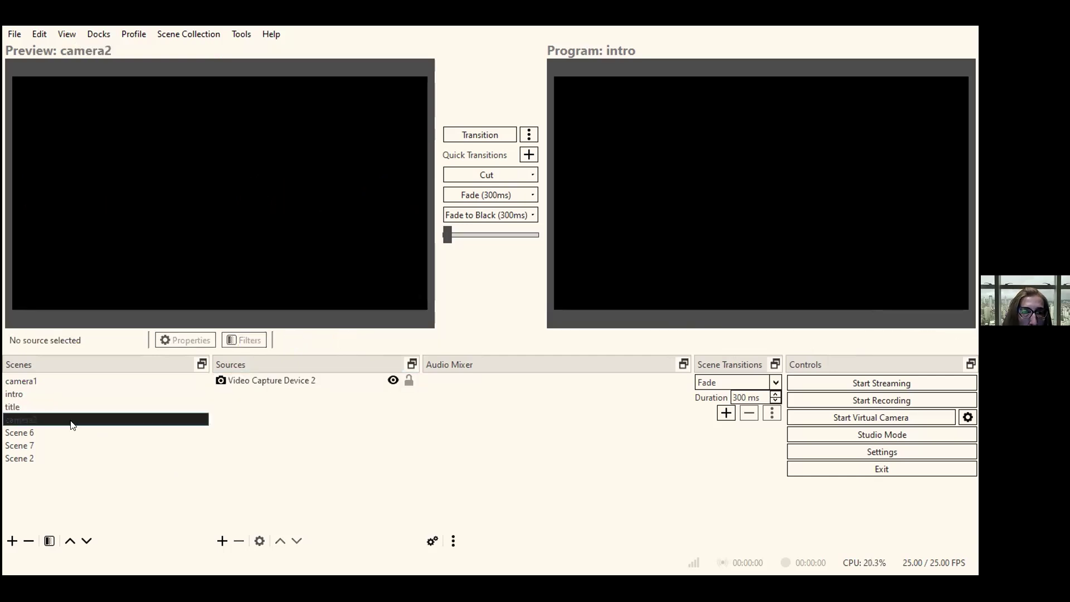
click(278, 385)
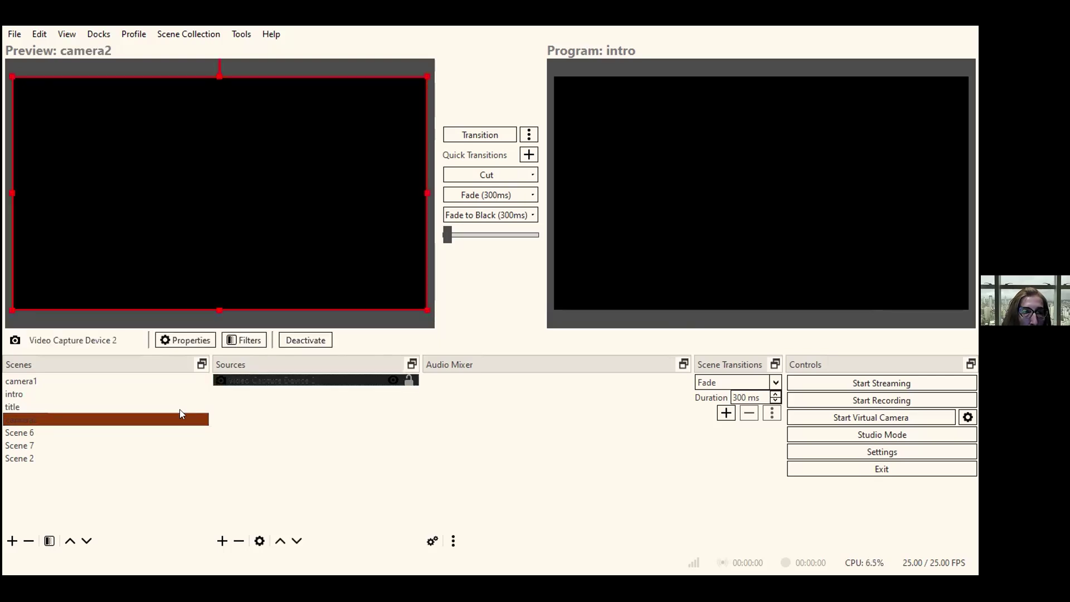
key(shift+Tab)
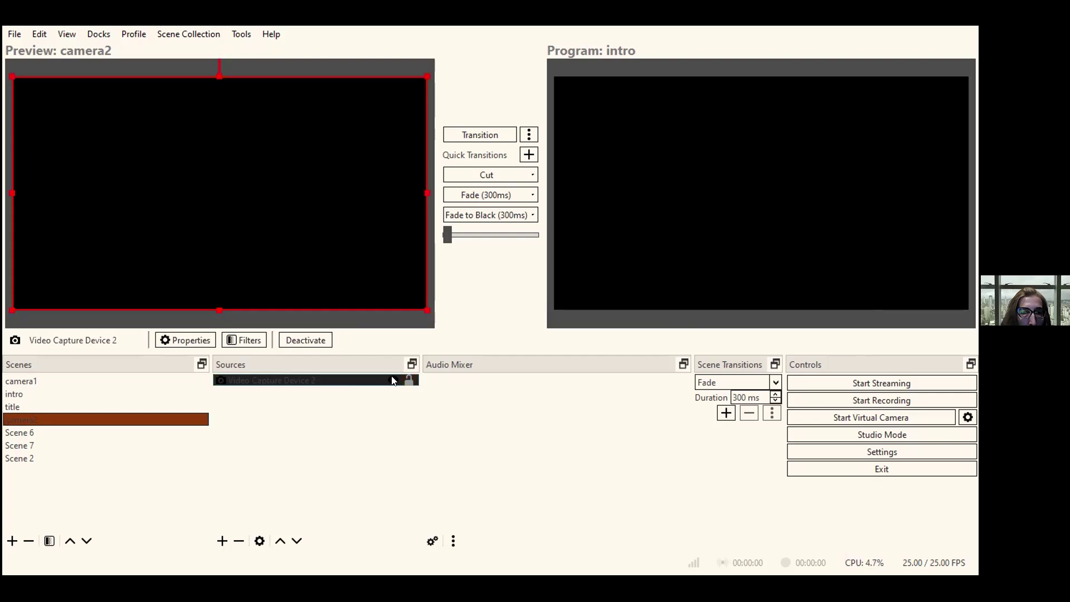
key(Tab)
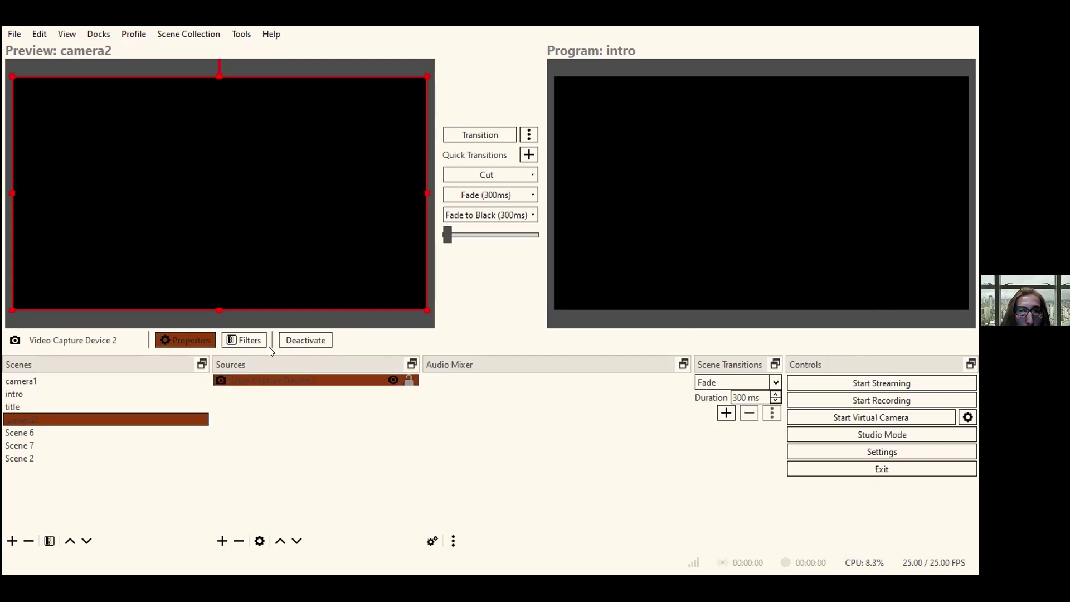
key(shift+Tab)
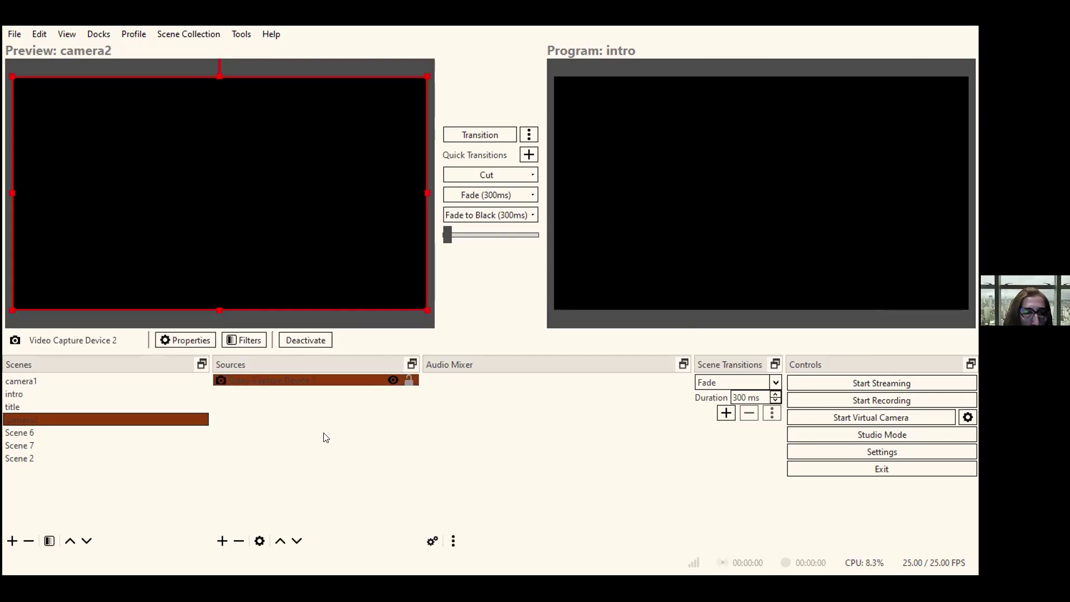
key(shift+Tab)
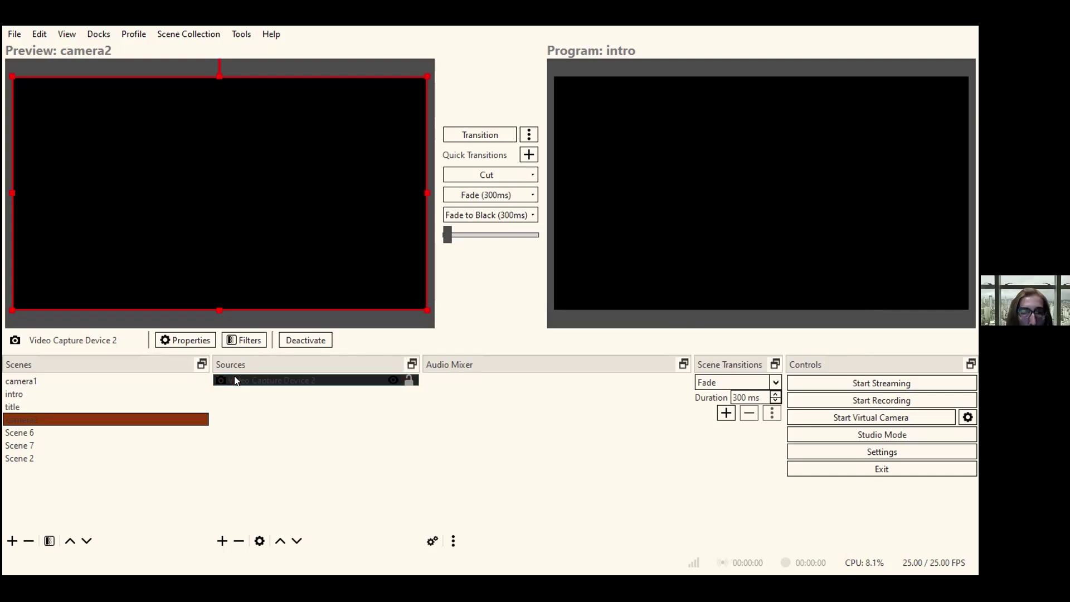
double_click(234, 380)
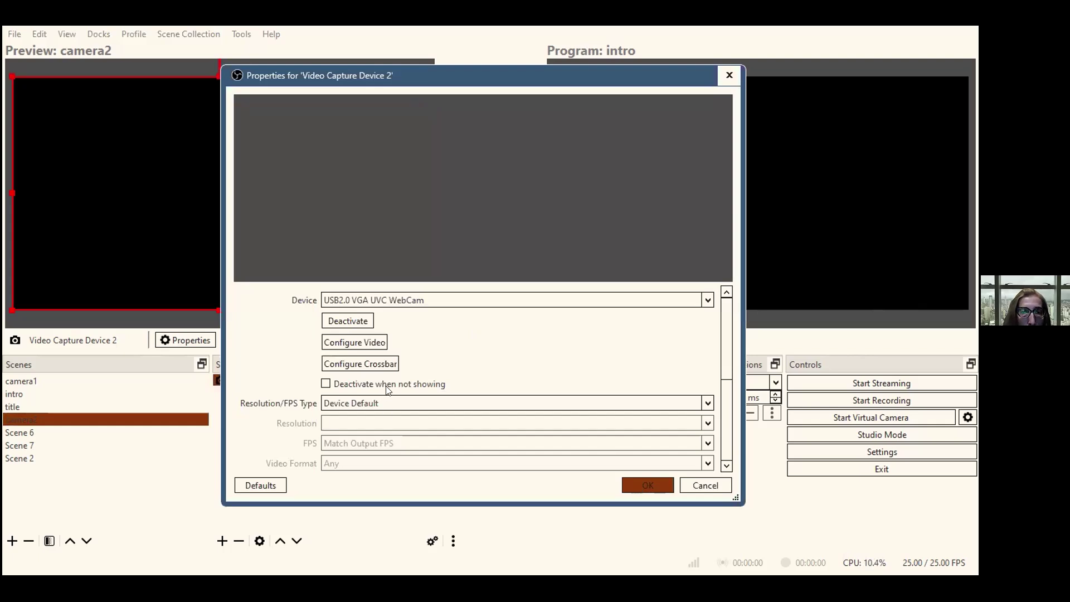
click(641, 486)
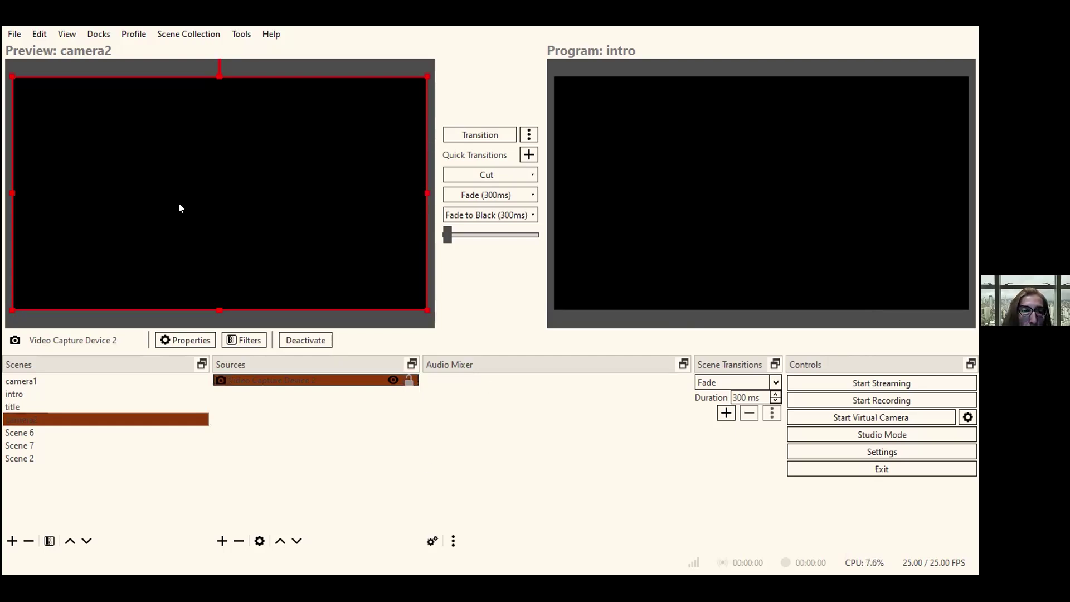
click(311, 342)
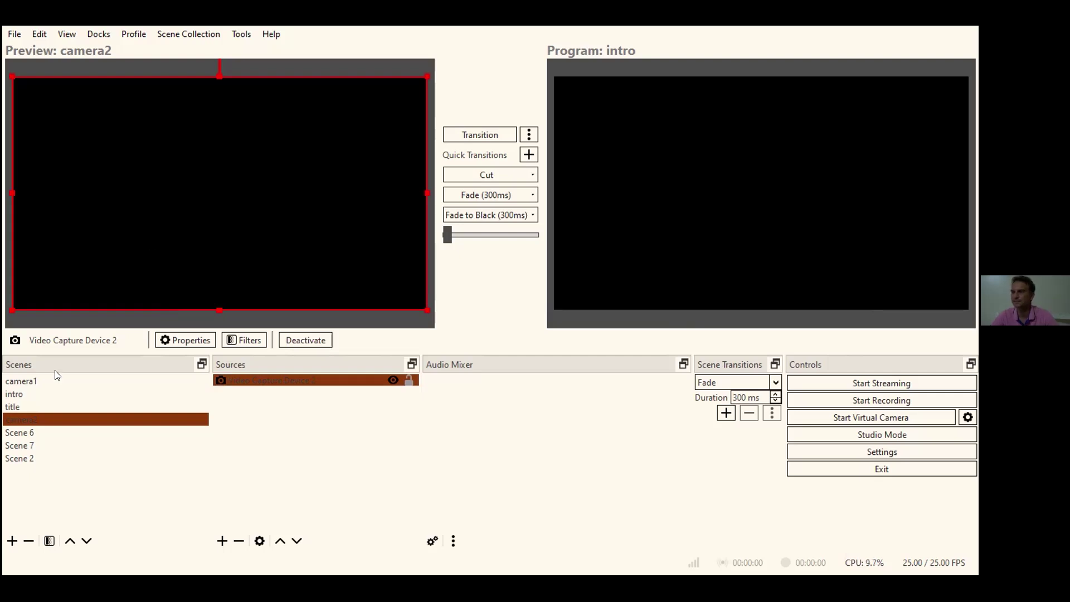
Preview the camera1 scene, switch the preview to the title scene and open the properties of its Media Source
click(44, 384)
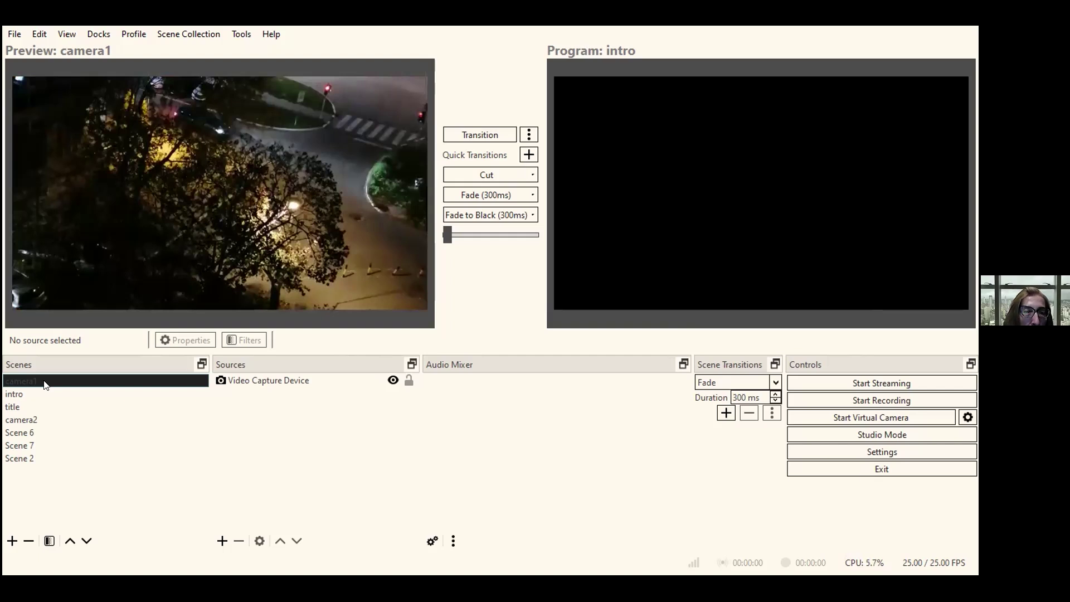
drag(45, 384, 53, 409)
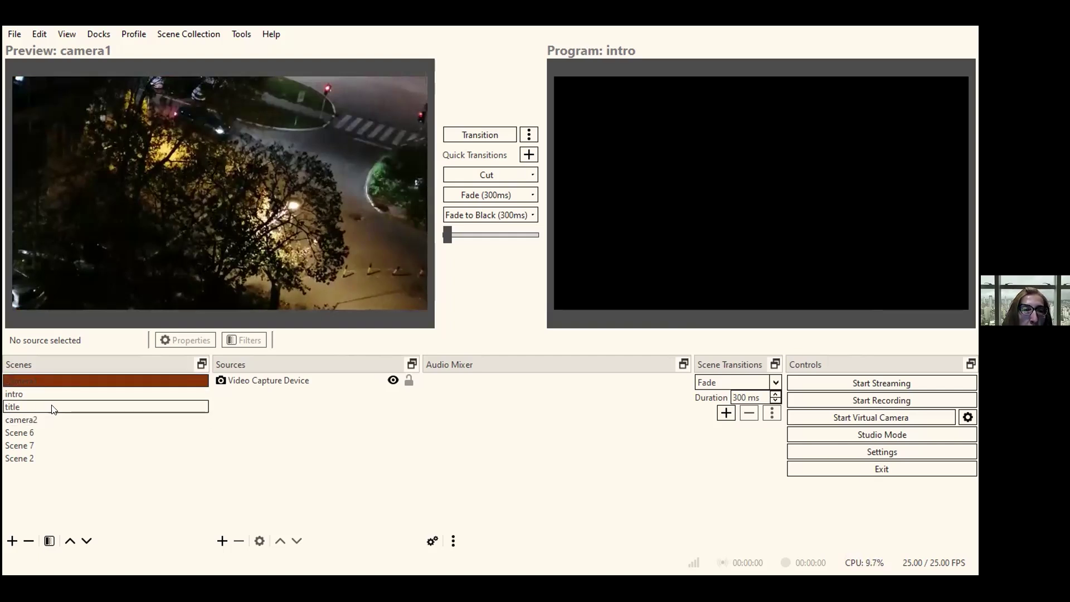
click(53, 410)
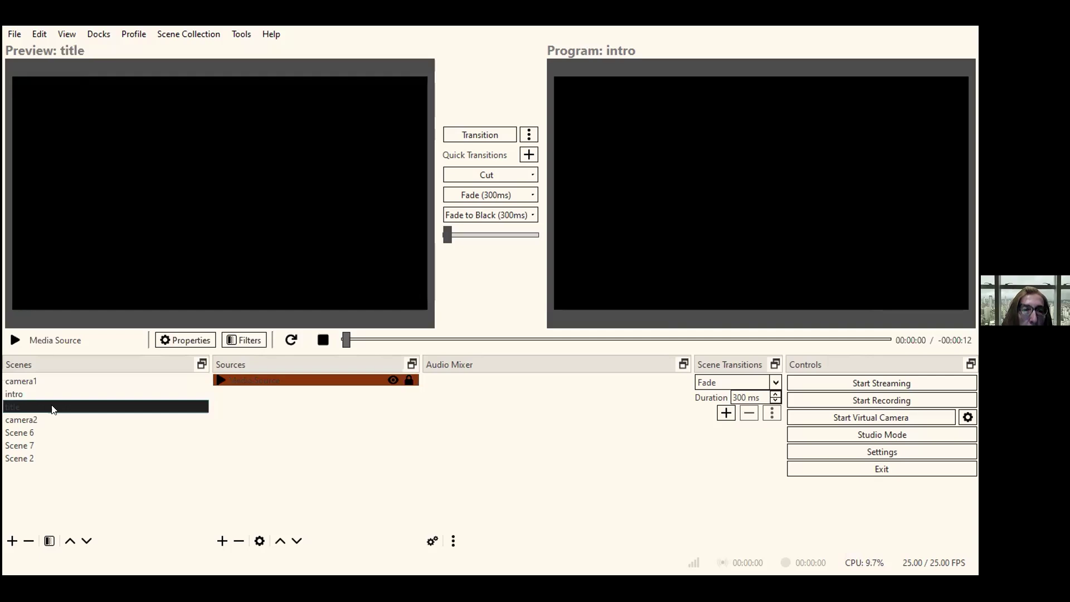
click(233, 378)
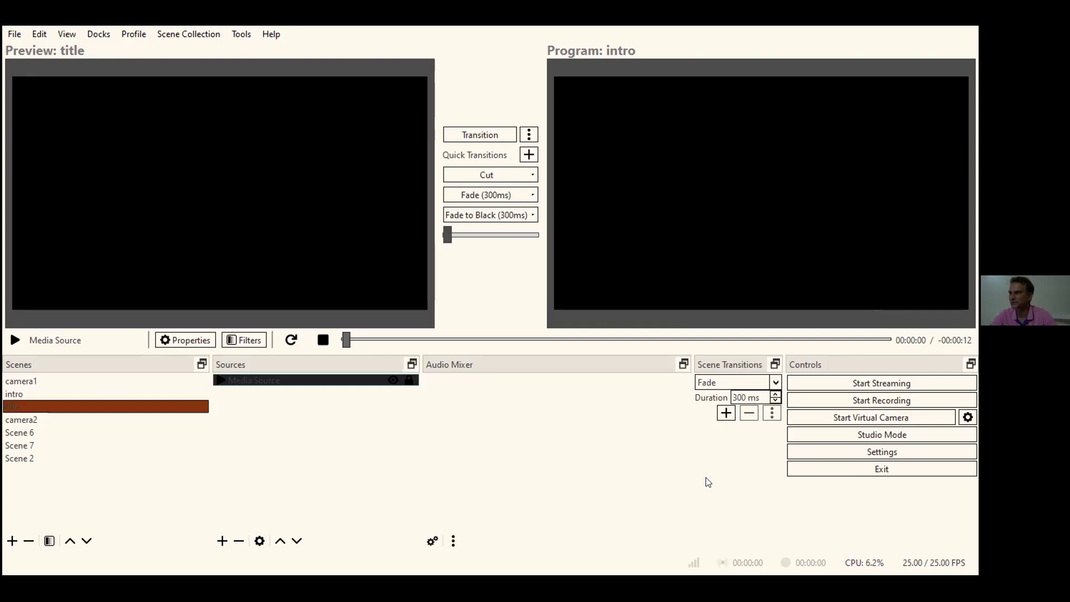
double_click(233, 379)
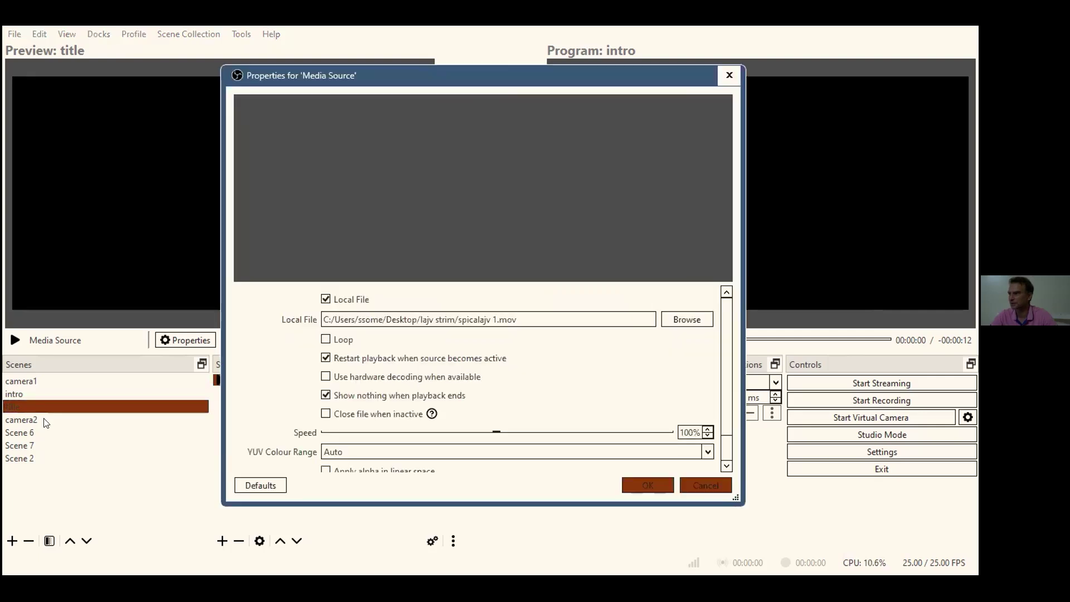
Close the Media Source properties, preview the camera2 scene, return to the title scene and restart its Media Source
key(Escape)
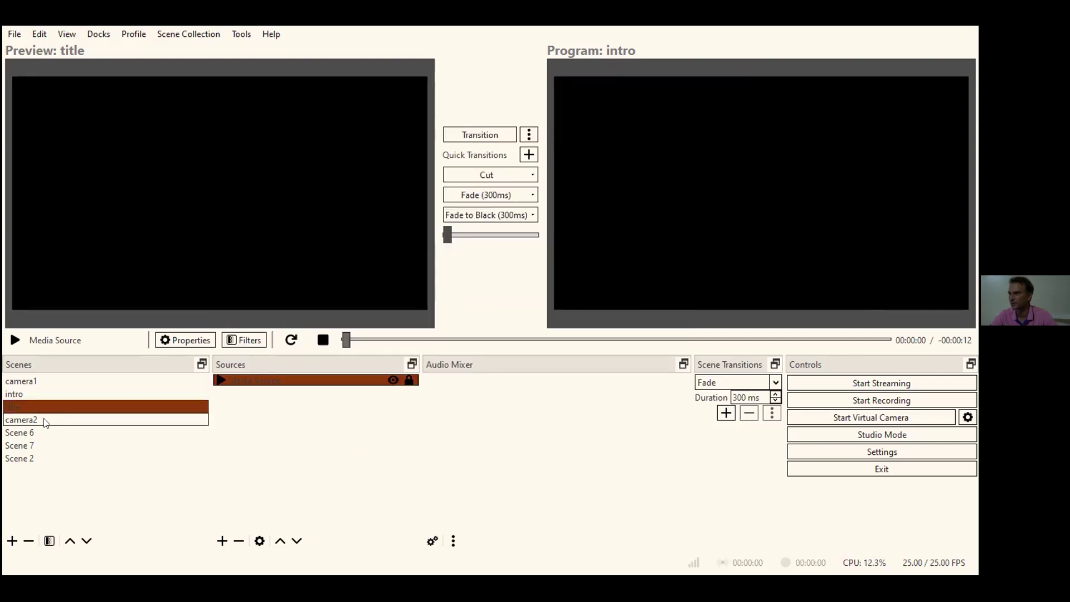
click(46, 421)
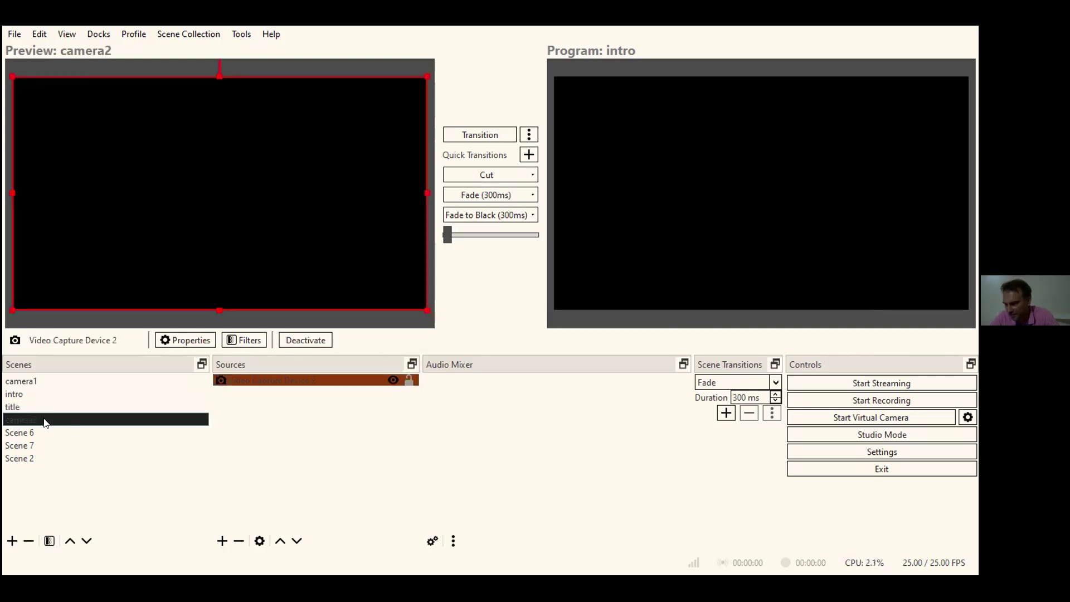
click(49, 407)
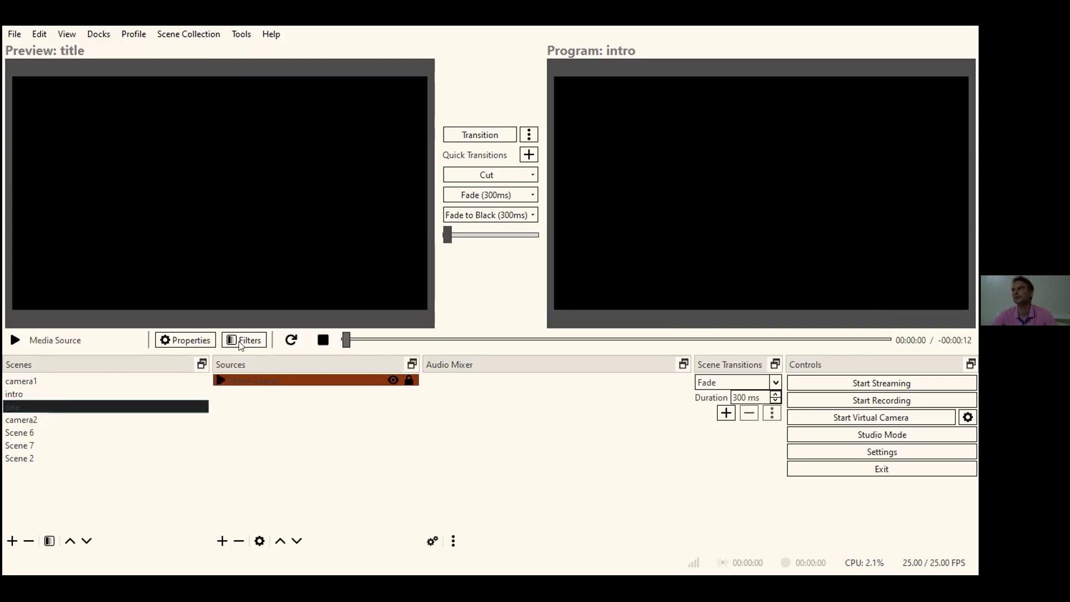
click(296, 342)
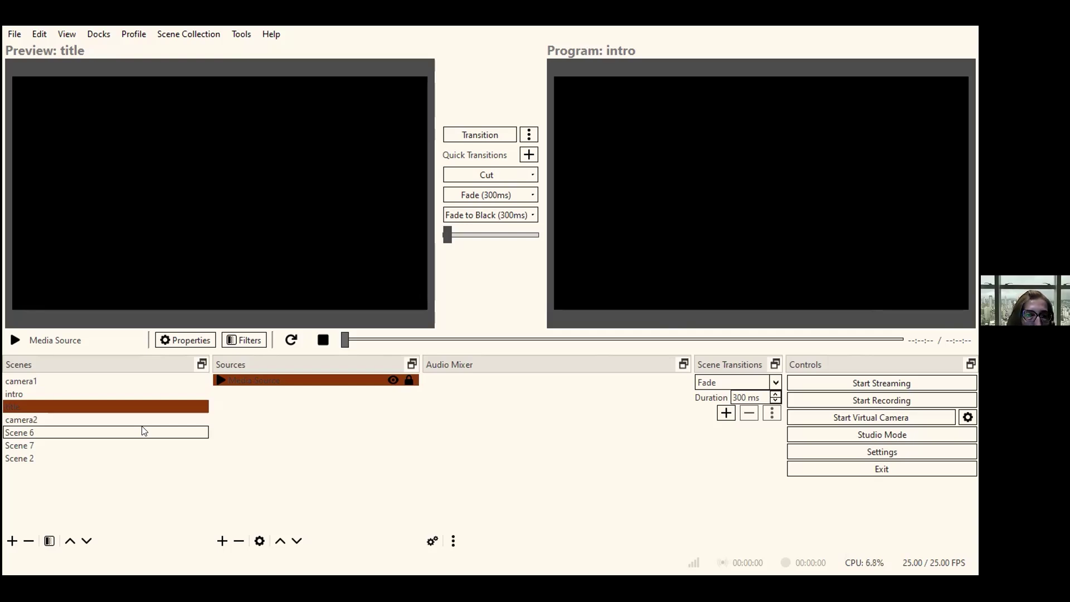
Preview Scene 6 and Scene 7, and check the properties of Media Source 3
click(143, 432)
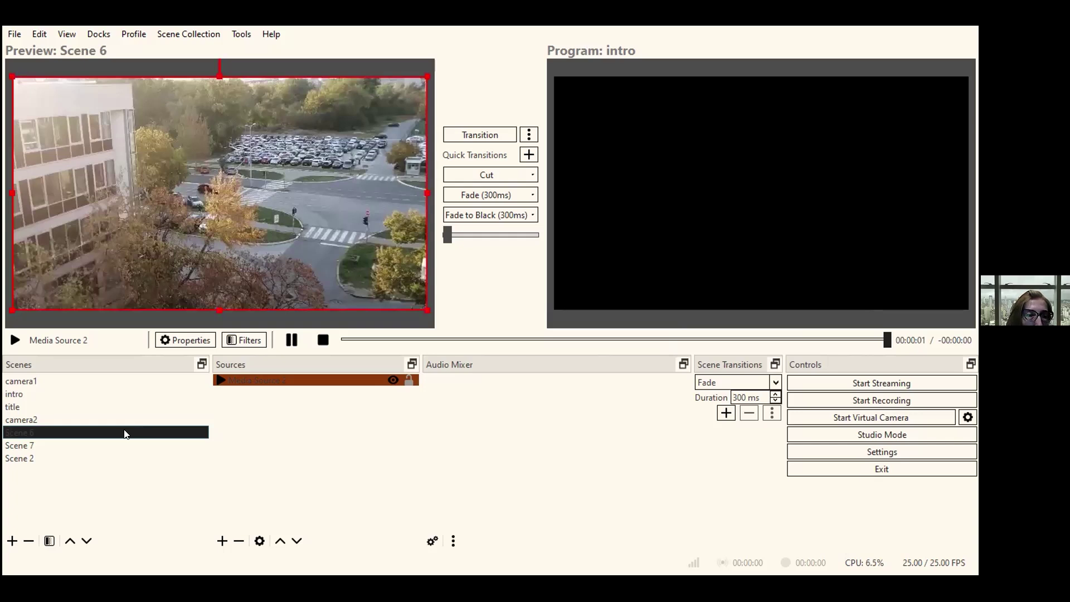
click(73, 441)
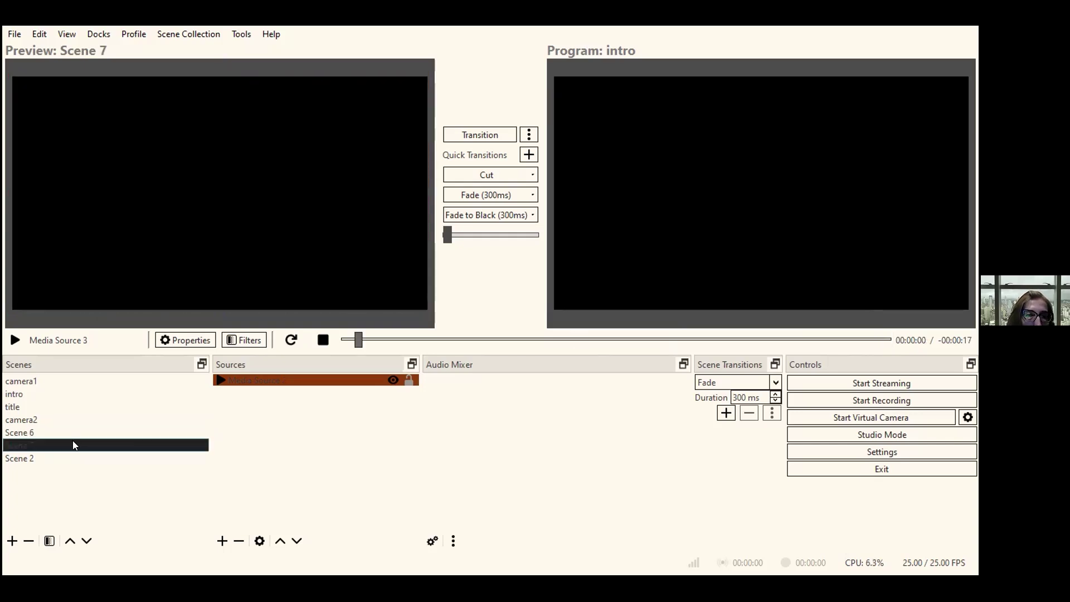
click(220, 379)
double_click(220, 380)
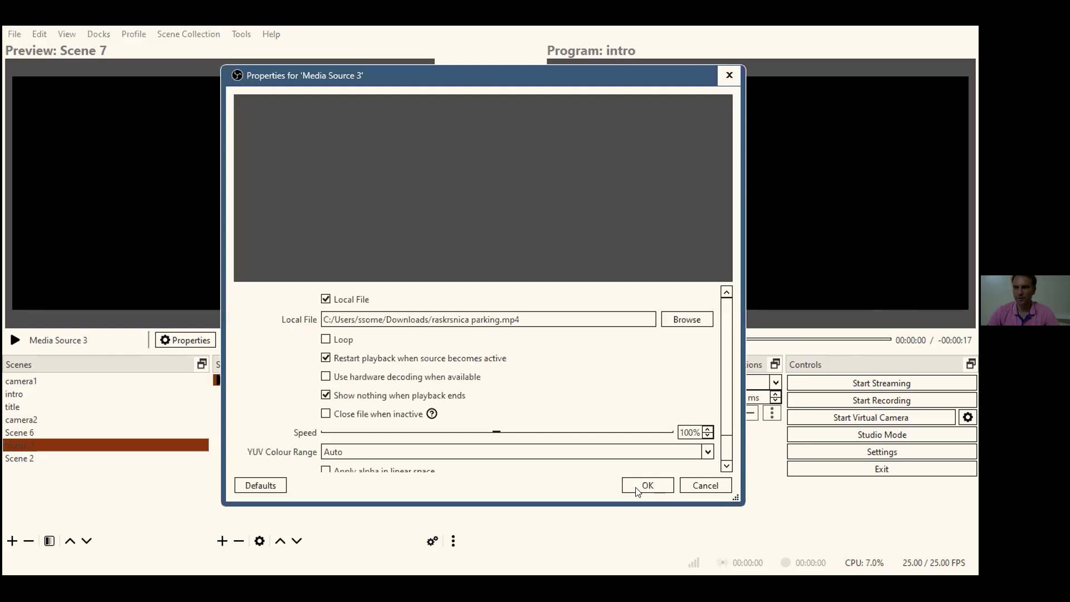
key(Escape)
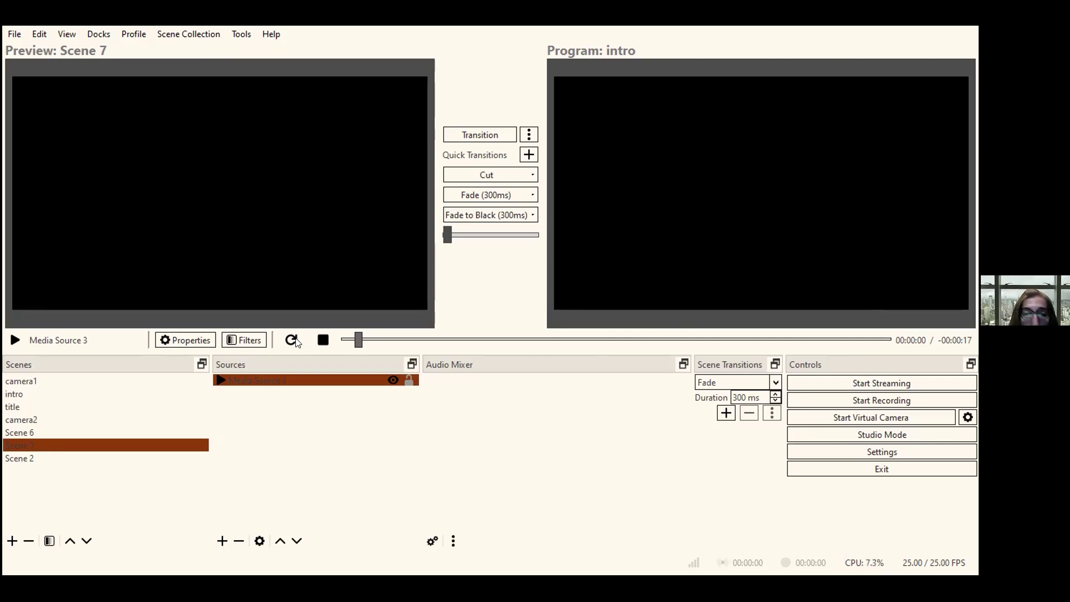
Load Scene 2, Scene 7 and the camera1 scene into the preview one after another
click(22, 459)
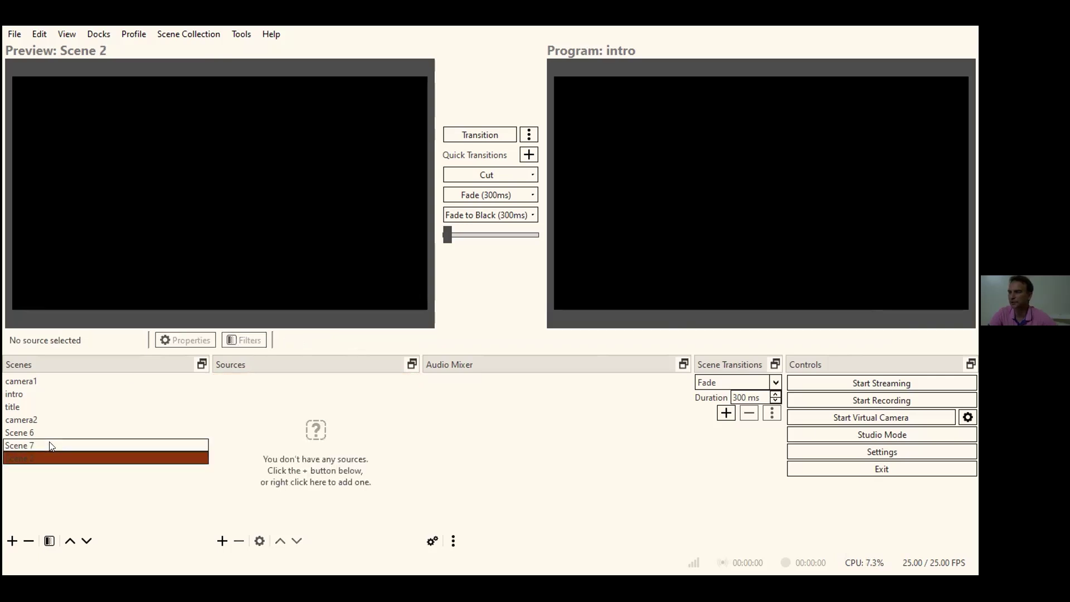
click(49, 446)
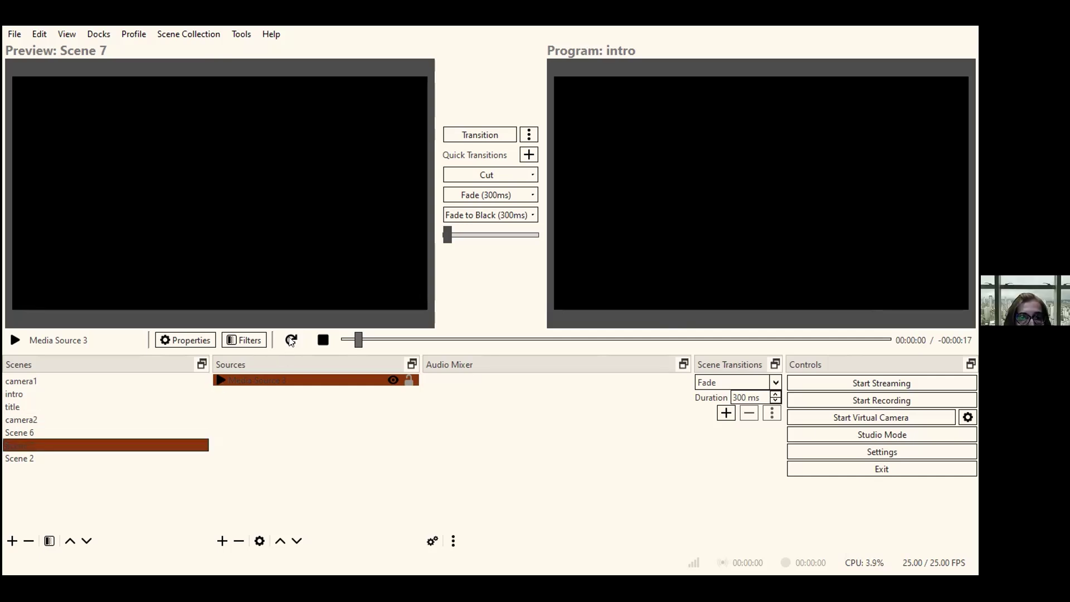
click(72, 379)
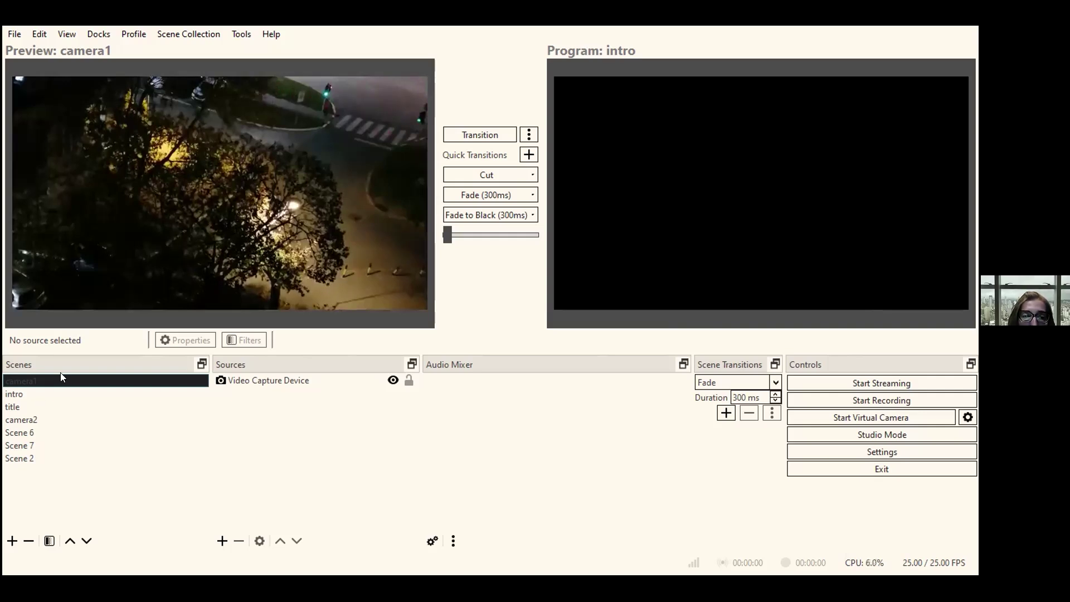
click(33, 455)
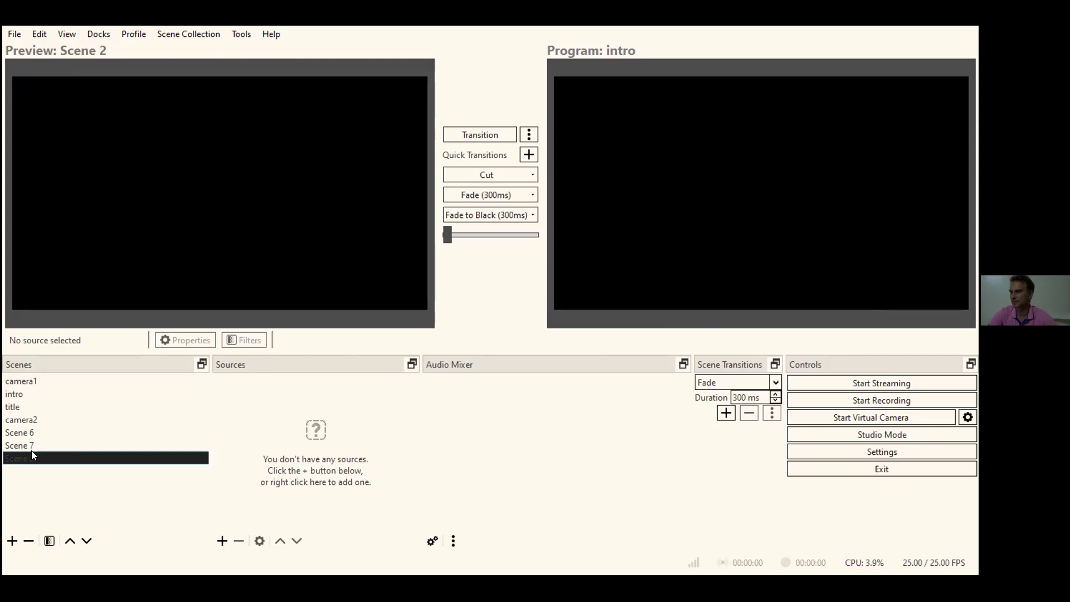
click(222, 541)
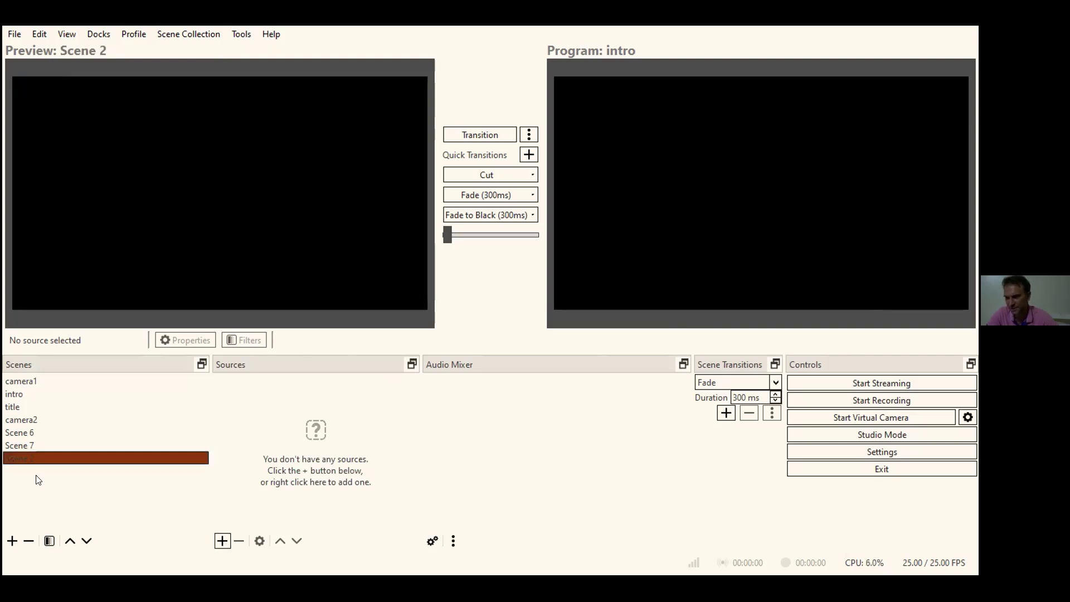
click(15, 460)
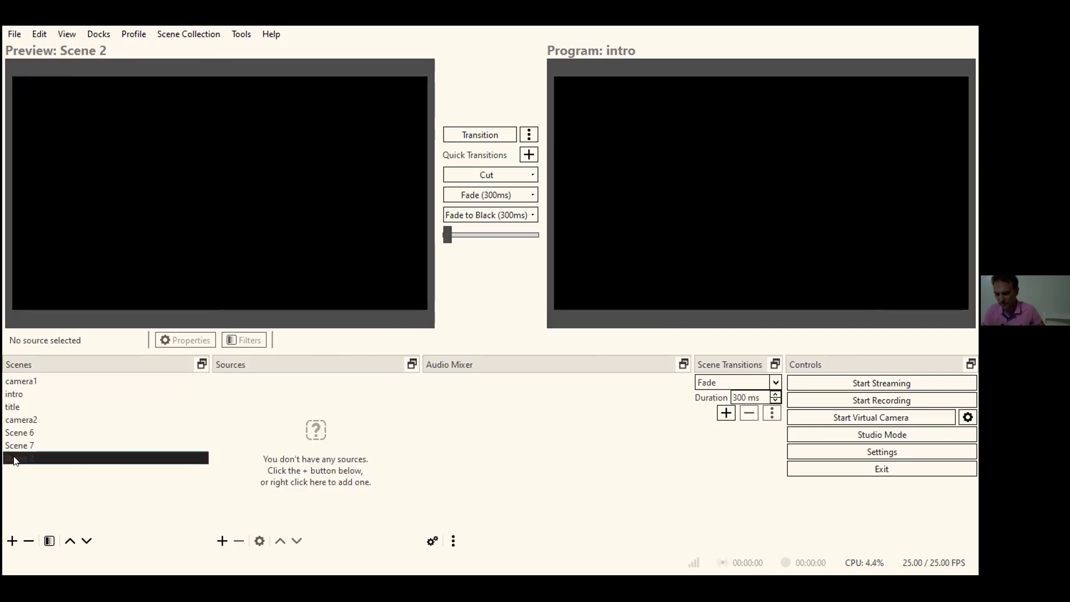
right_click(15, 460)
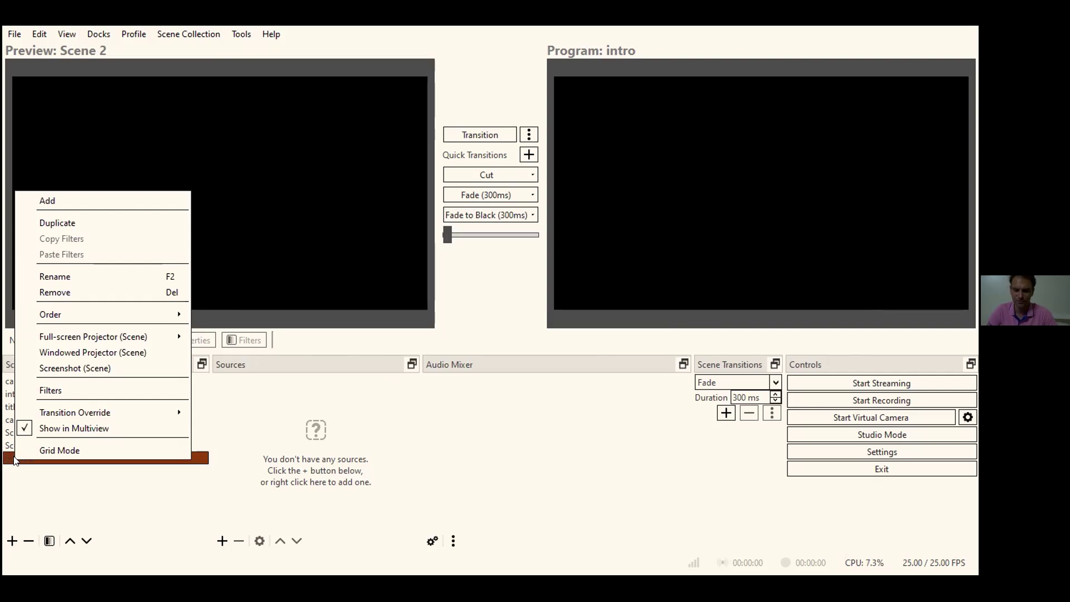
click(156, 487)
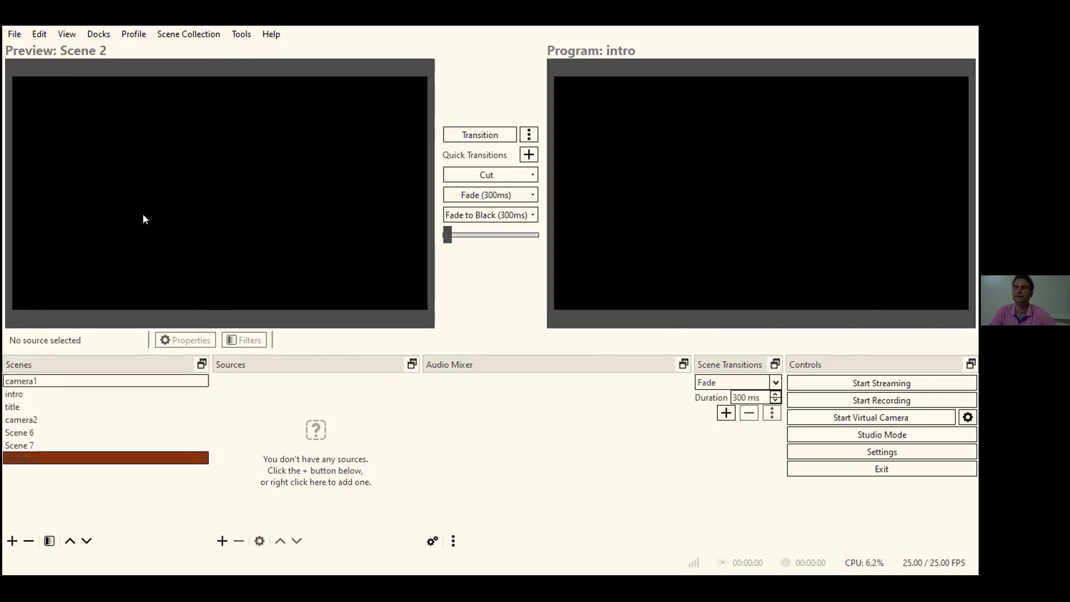
Rename the camera1 scene to "street view"
right_click(51, 380)
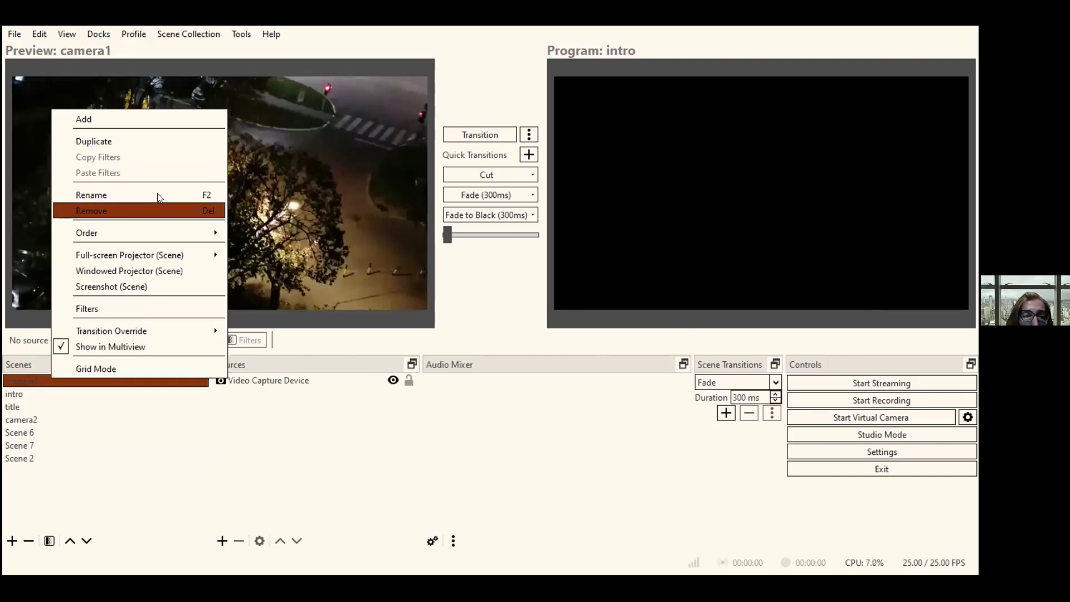
click(157, 194)
text(st)
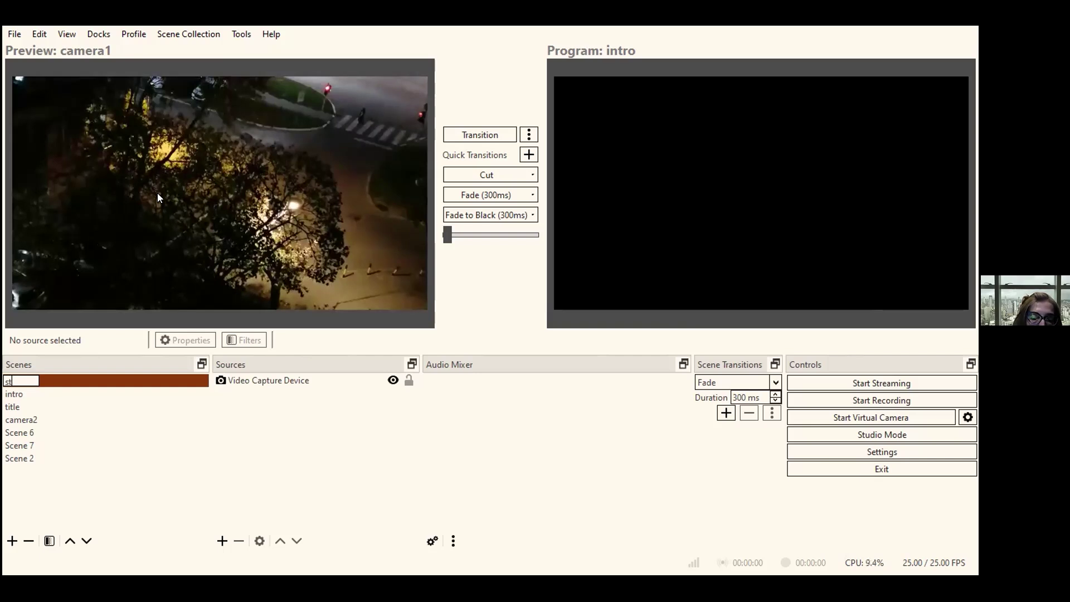
text(reet vi)
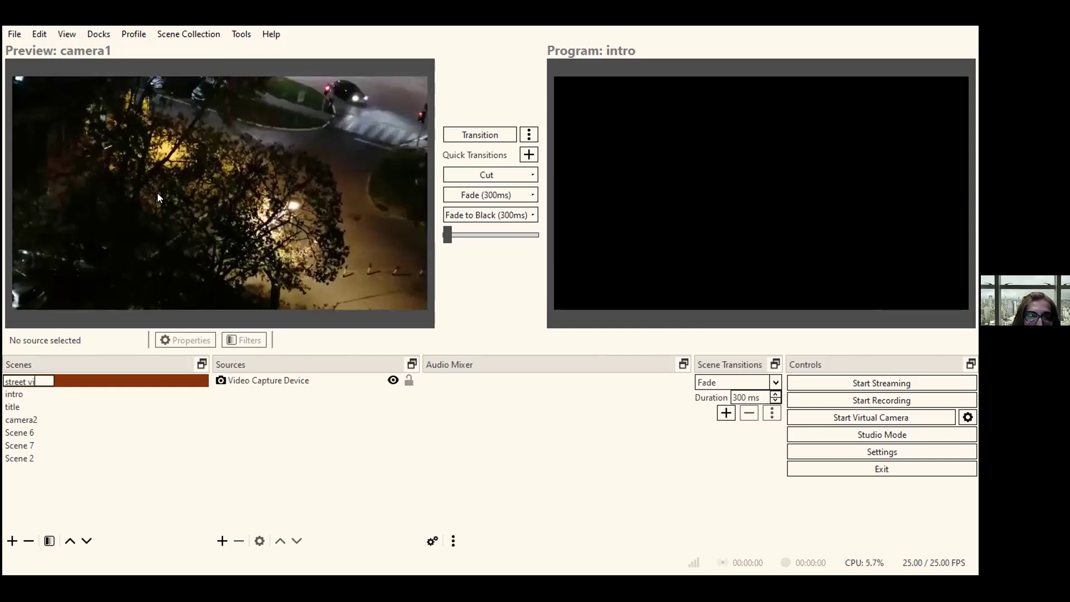
text(ew)
key(Return)
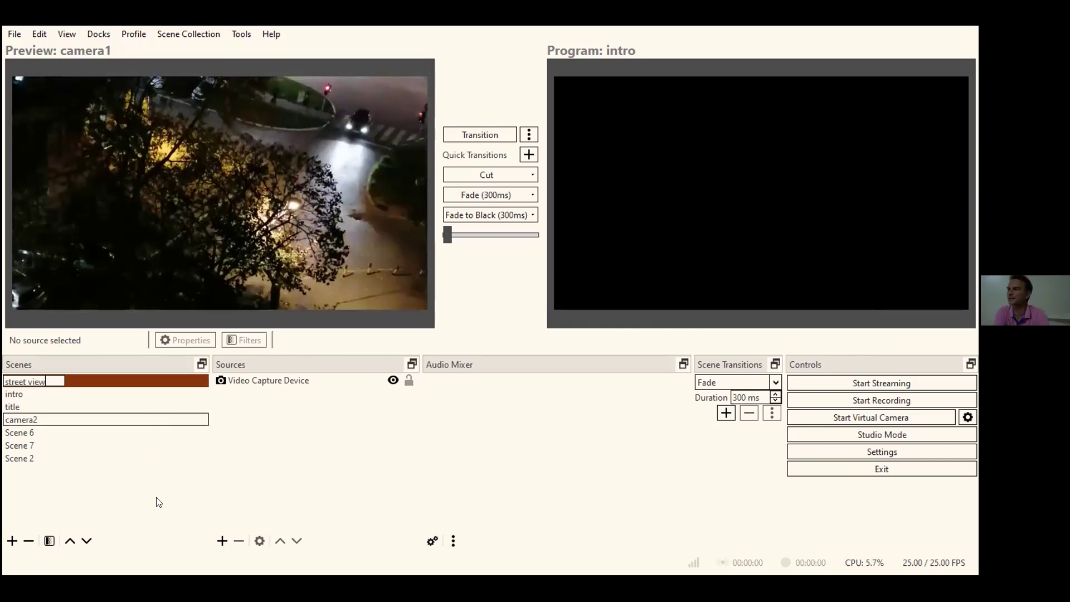
click(128, 419)
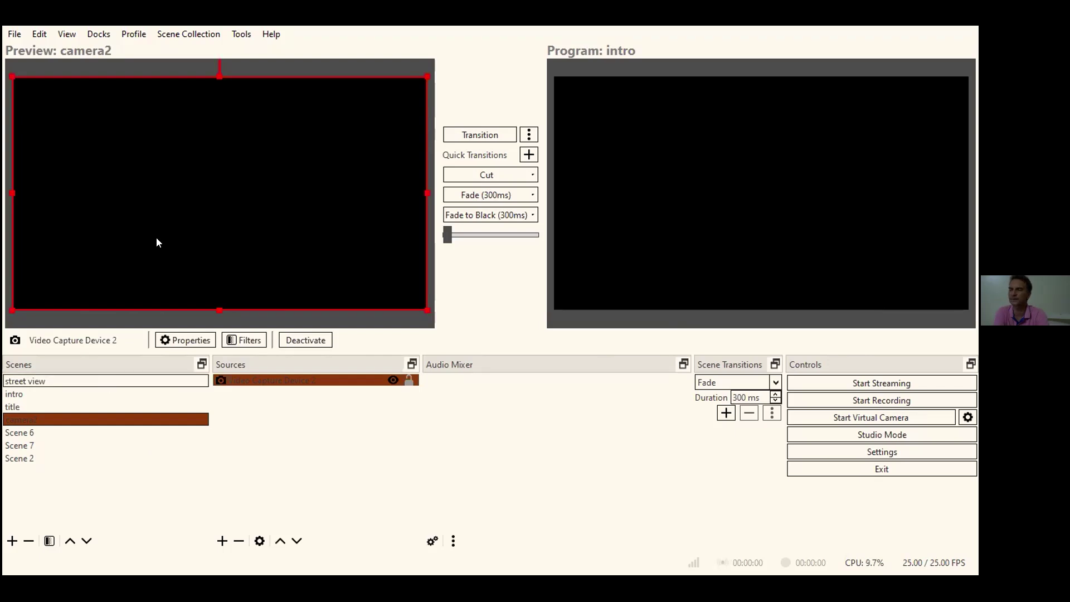
Rename the street view scene to "wide street view"
right_click(107, 384)
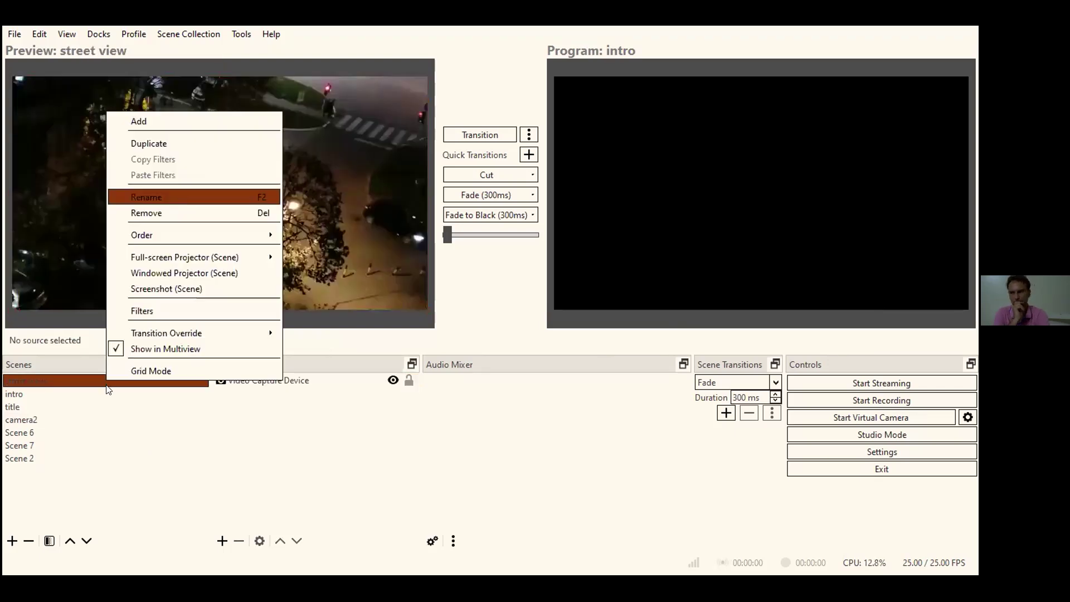
key(Return)
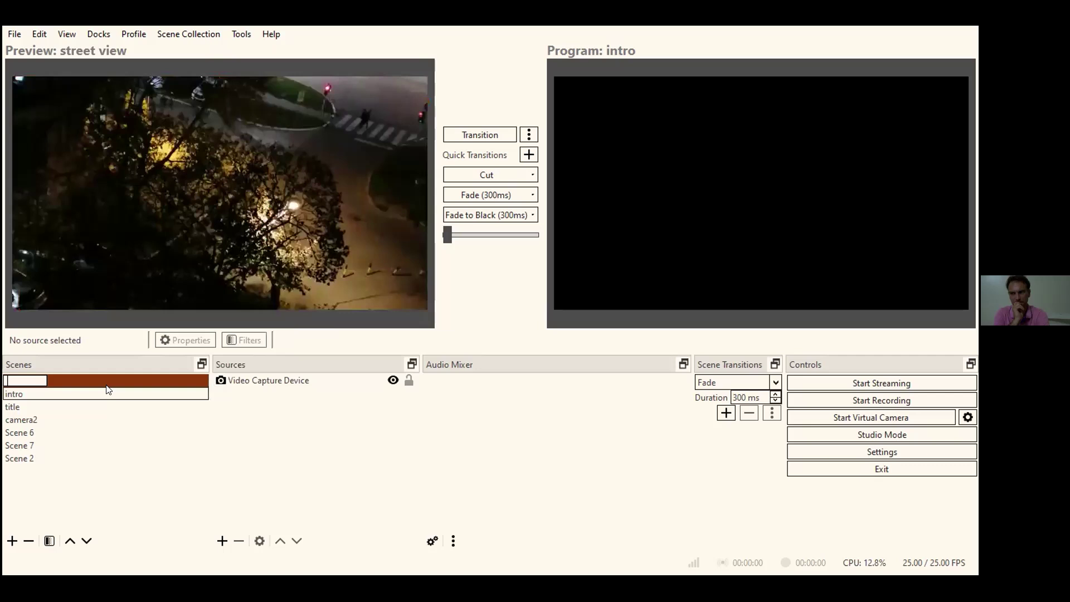
text(wis)
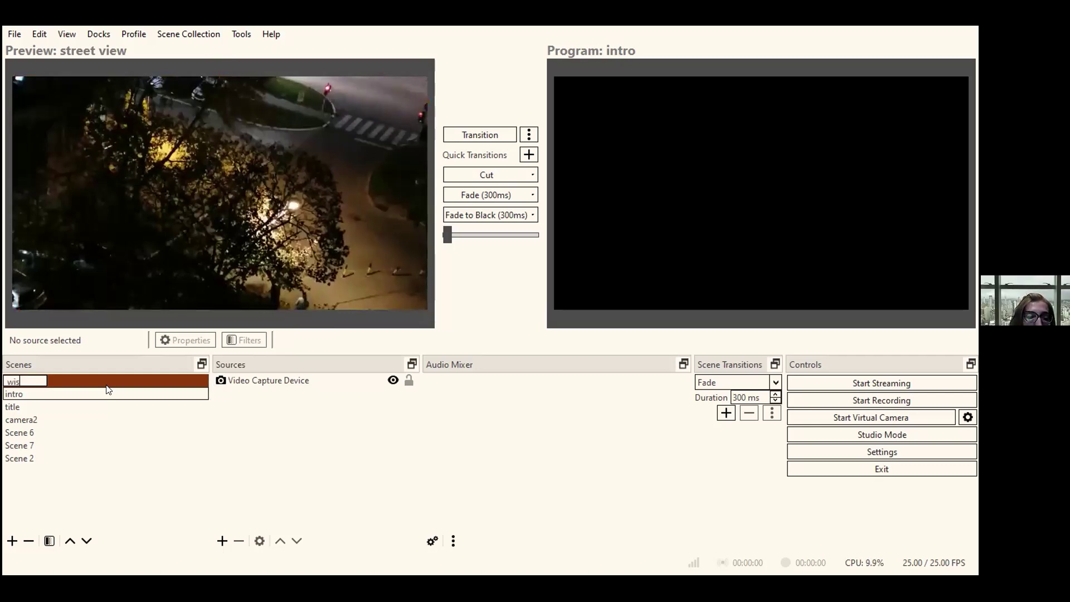
key(BackSpace)
text(de)
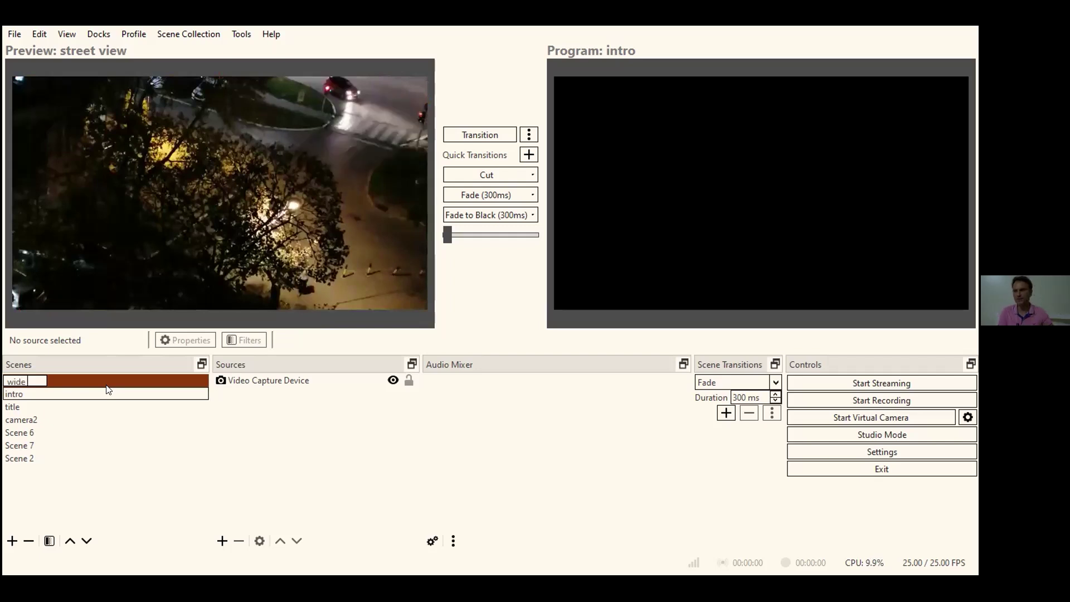
text( street)
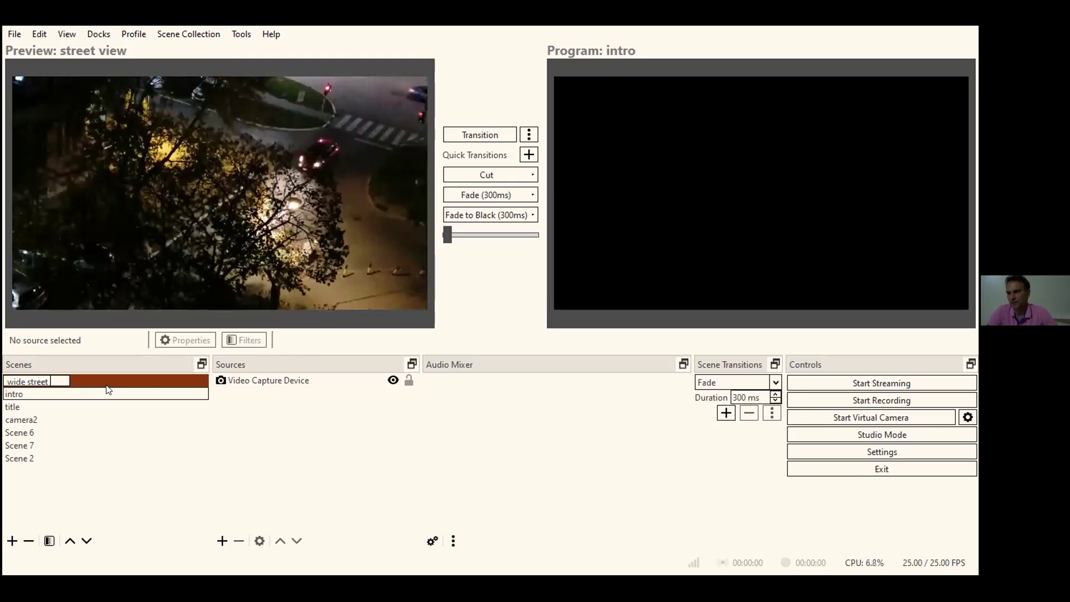
text( view)
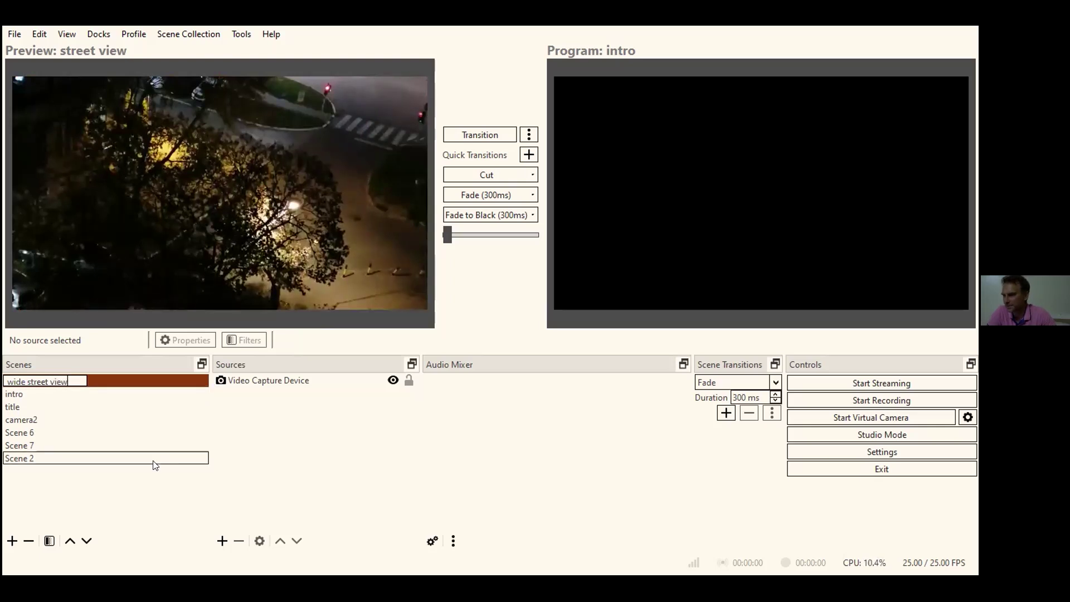
Rename the empty Scene 2 to "close street view"
click(154, 461)
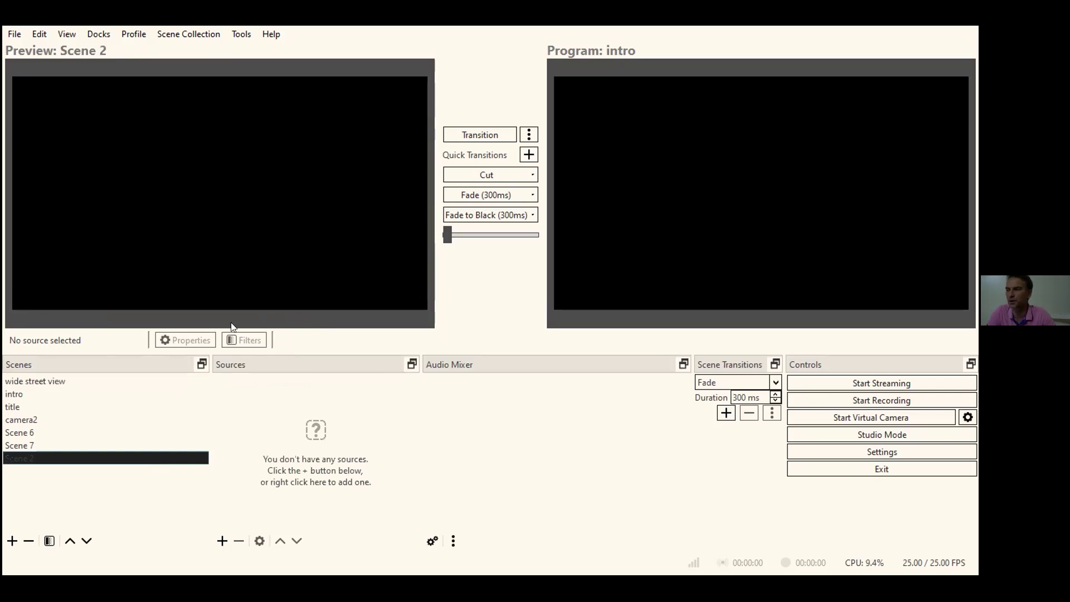
right_click(154, 461)
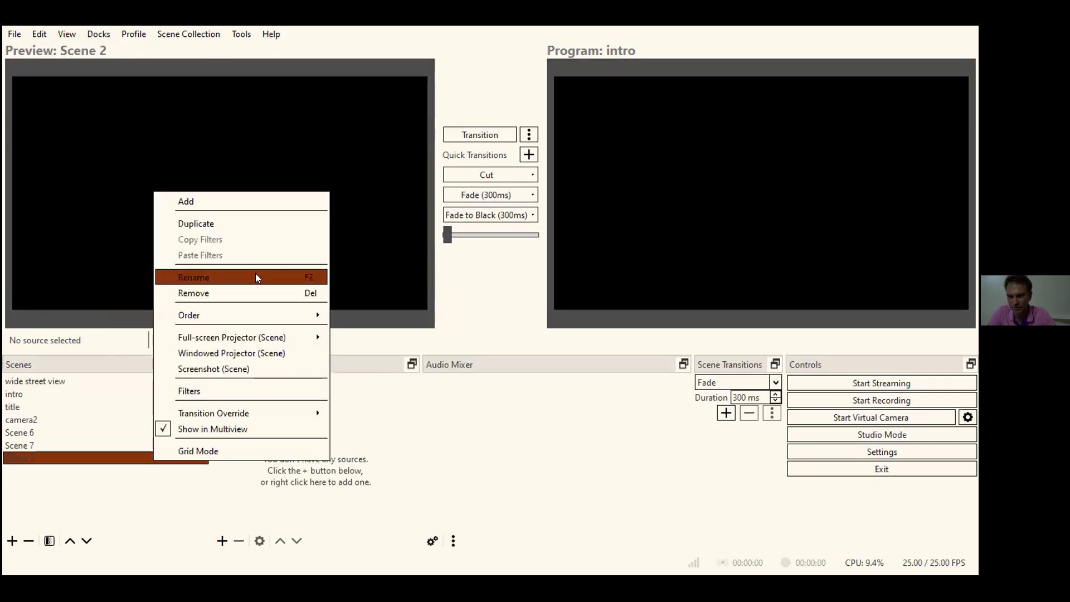
click(256, 277)
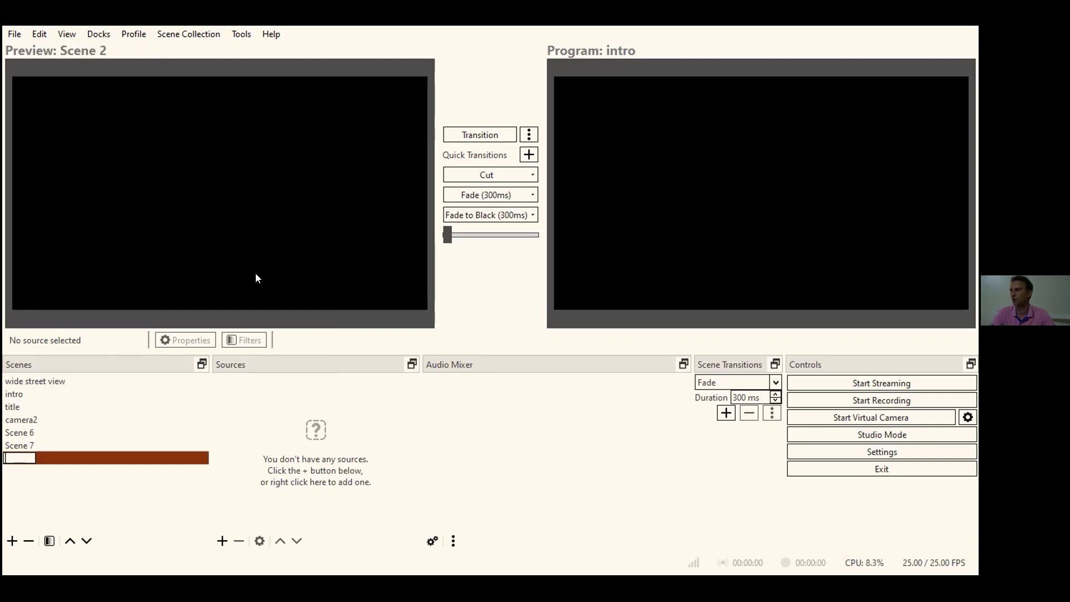
text(close st)
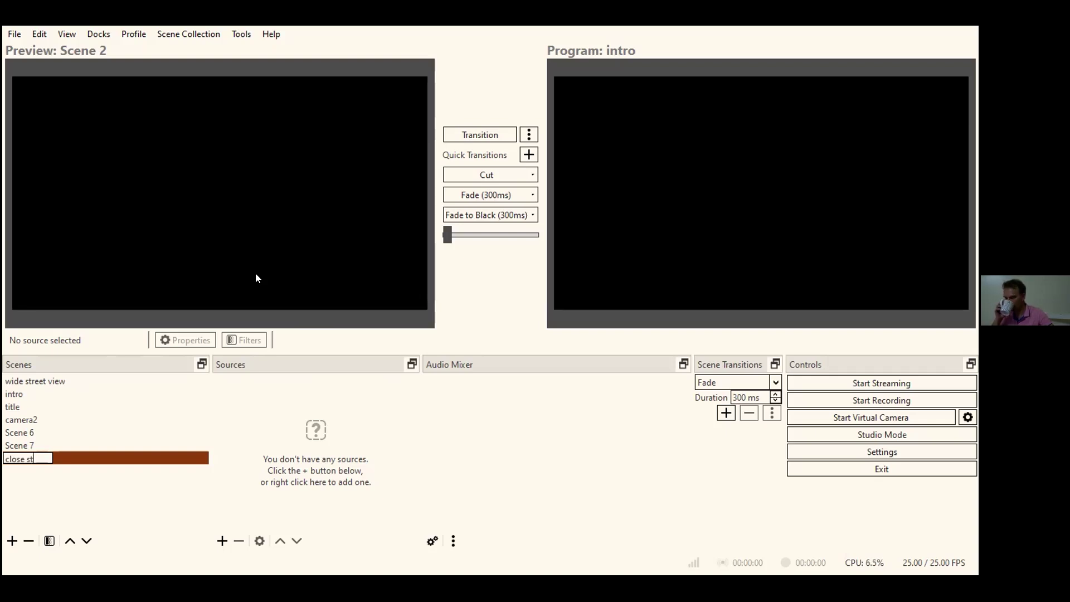
text(reet)
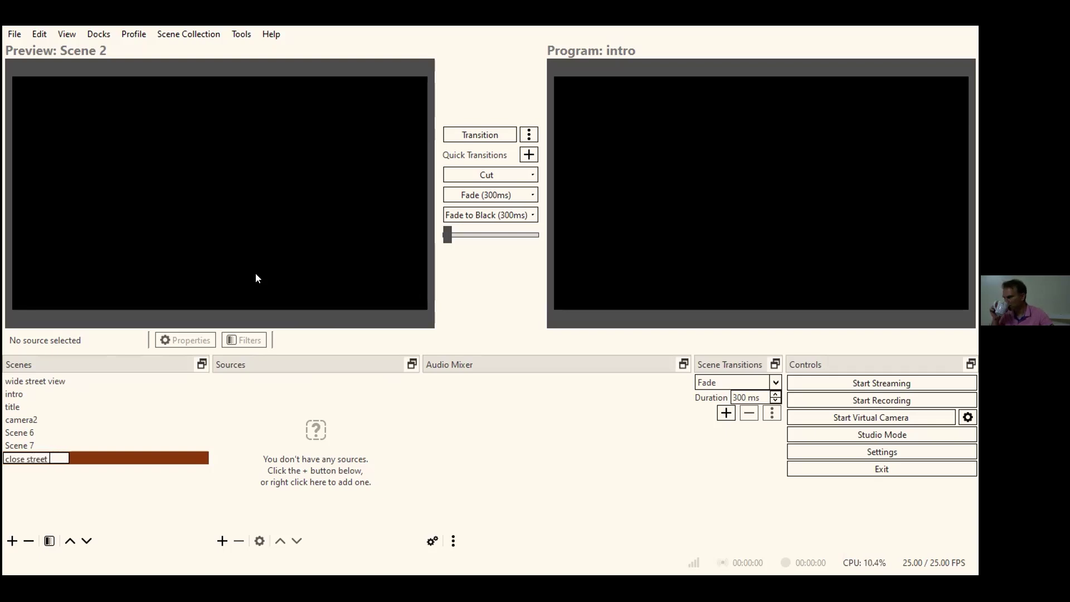
text( view)
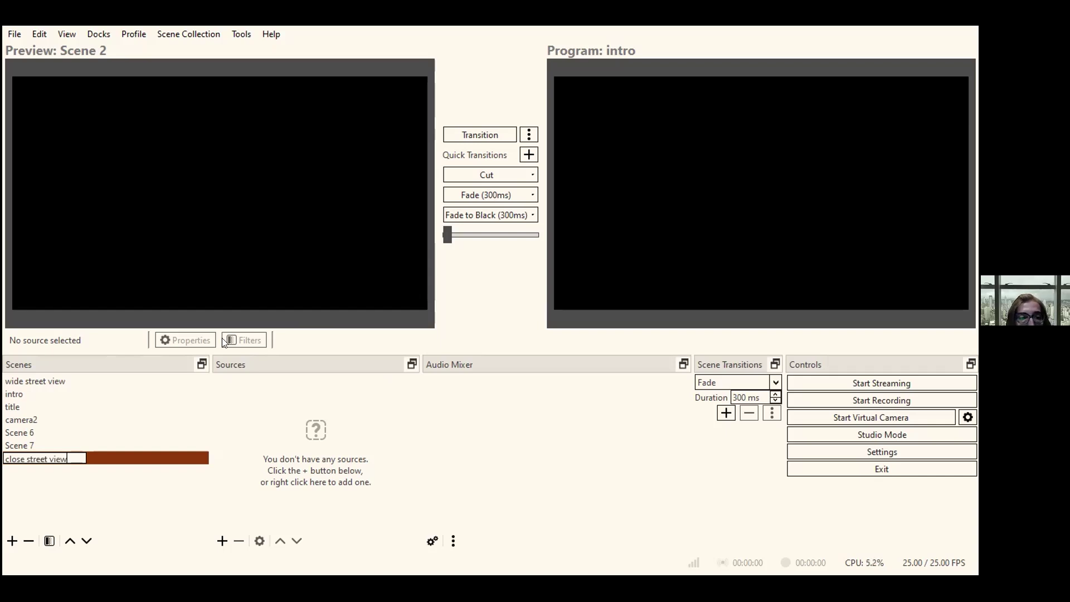
key(Return)
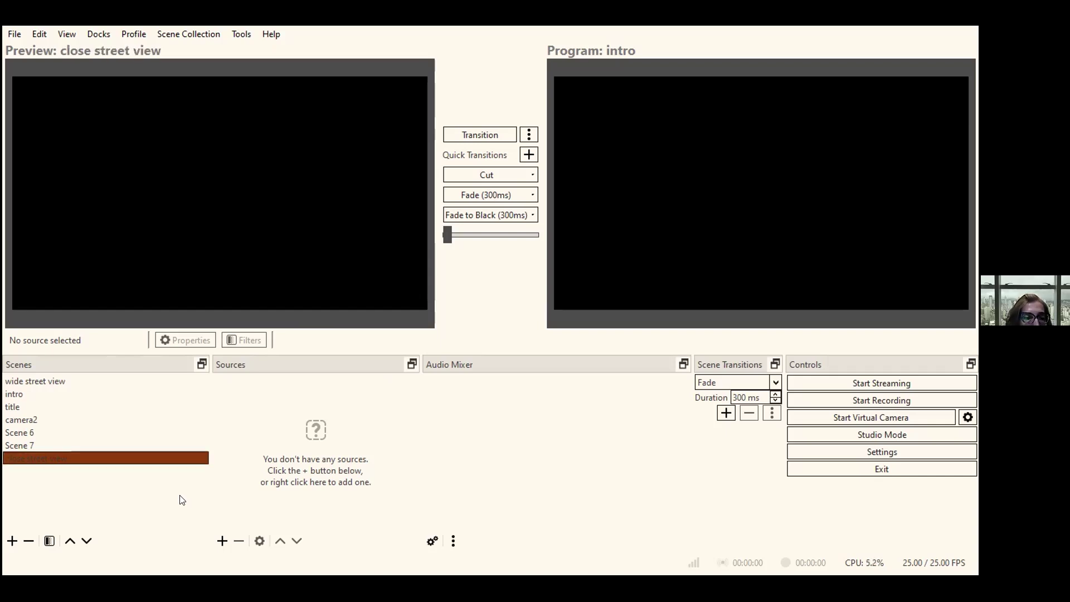
Add the existing "wide street view" scene as a visible source in the close street view scene
click(222, 539)
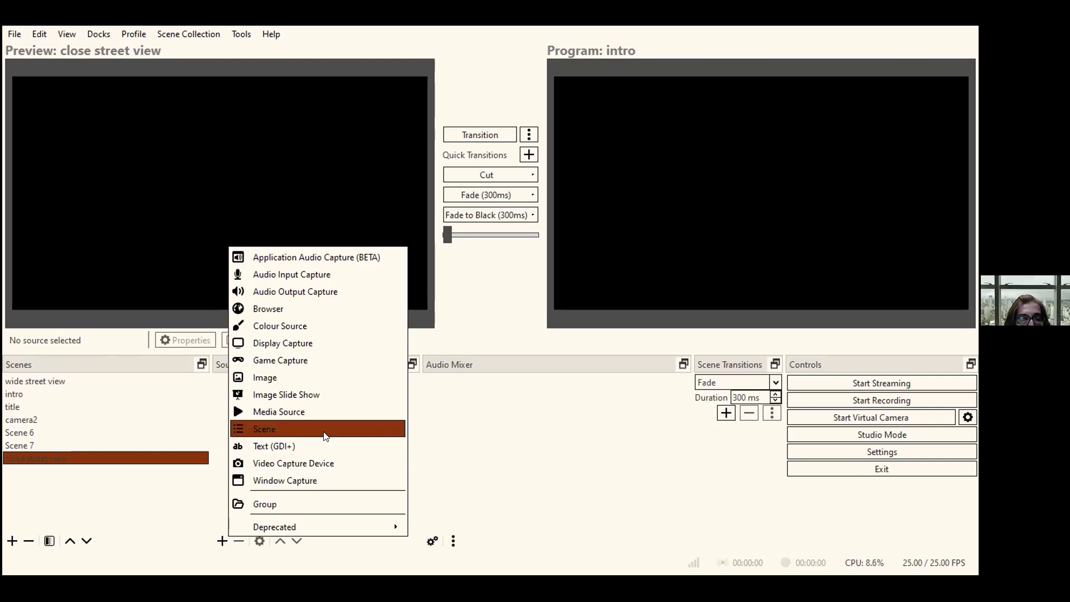
click(325, 436)
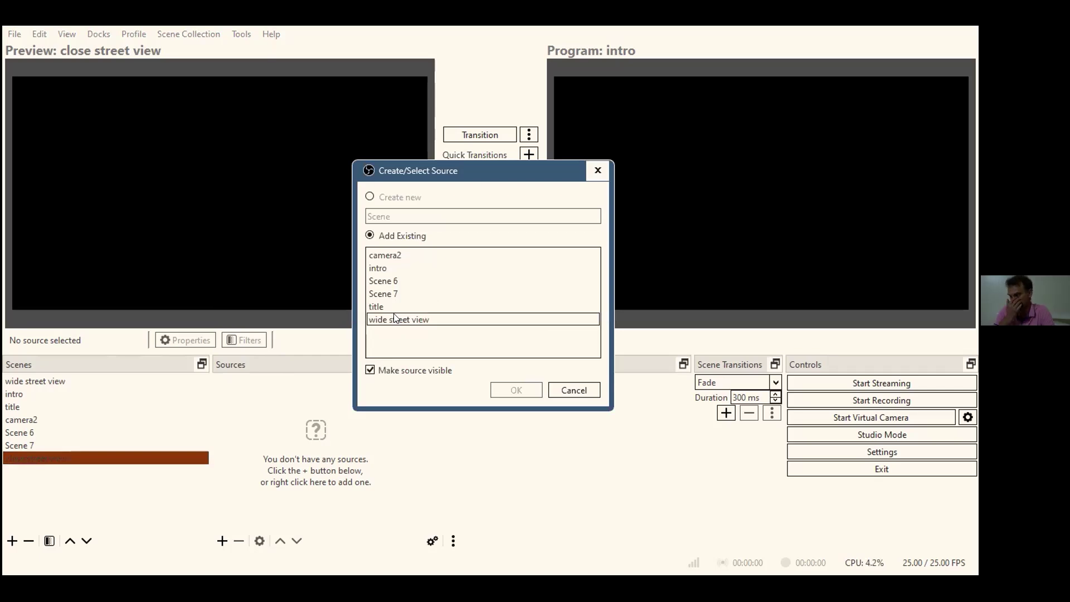
key(space)
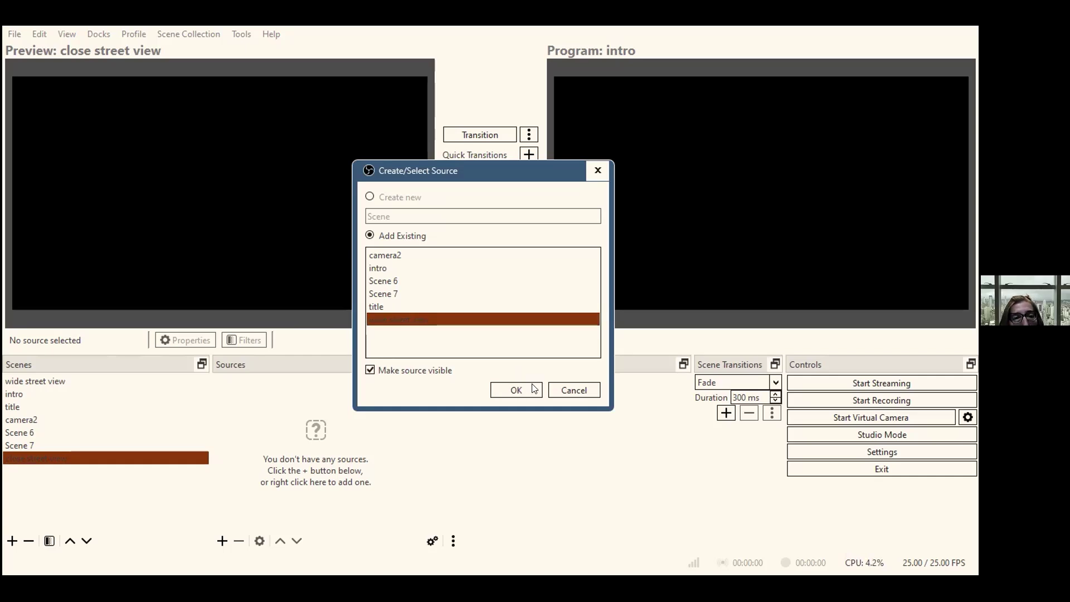
click(516, 390)
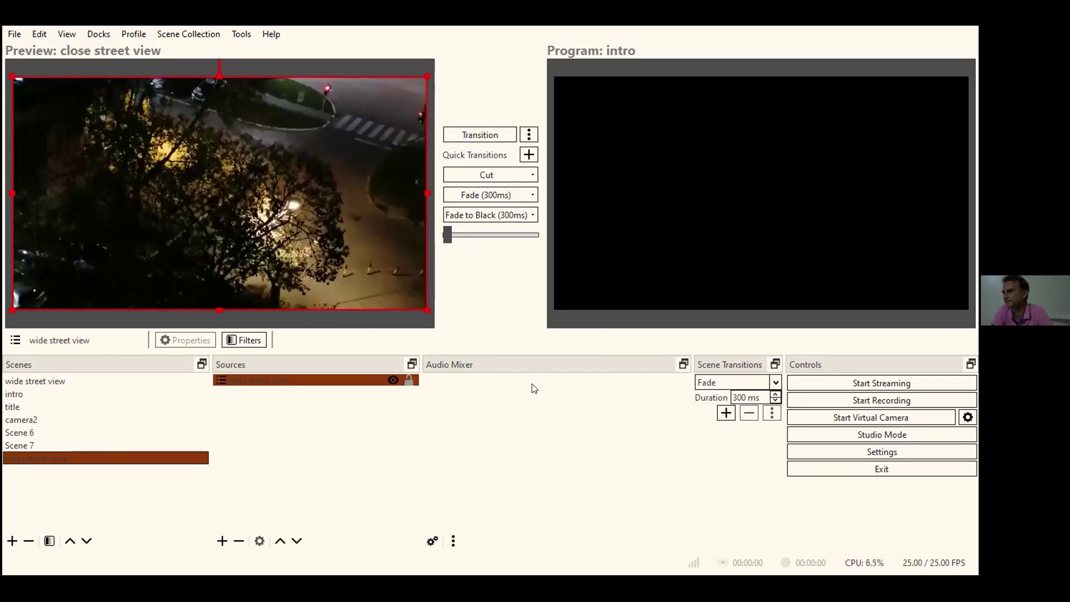
Enlarge the nested wide street view source beyond the canvas and shift it to bring the pedestrian crossing into frame
click(245, 340)
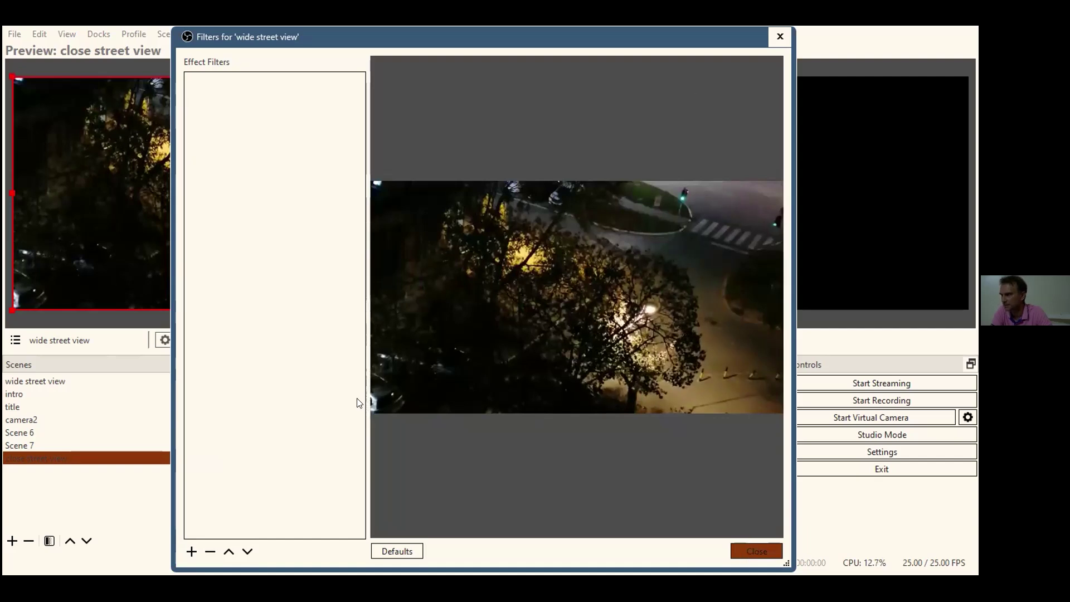
key(Escape)
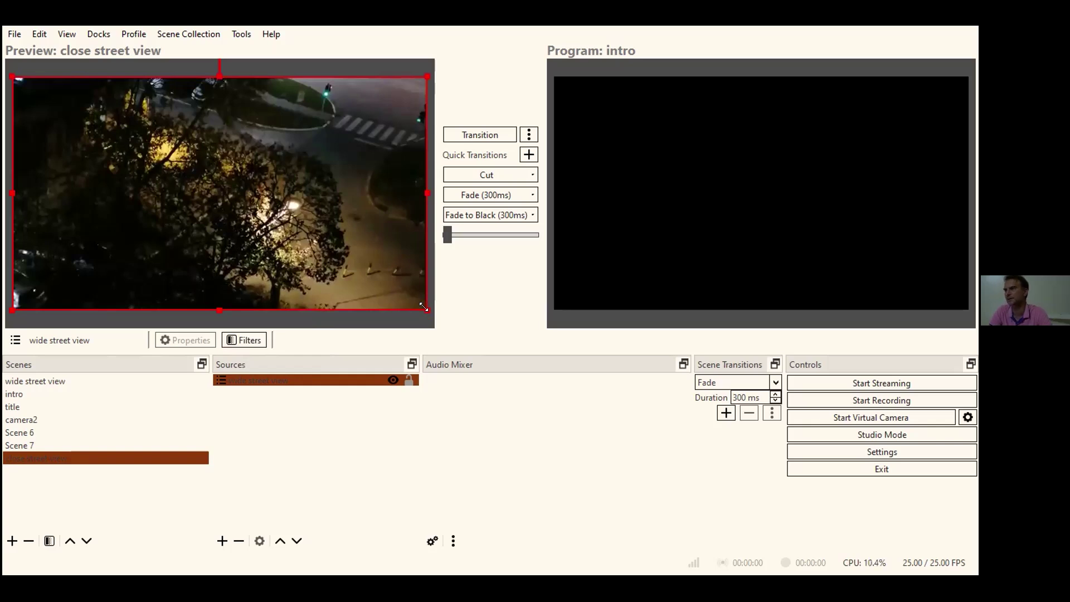
drag(386, 283, 564, 418)
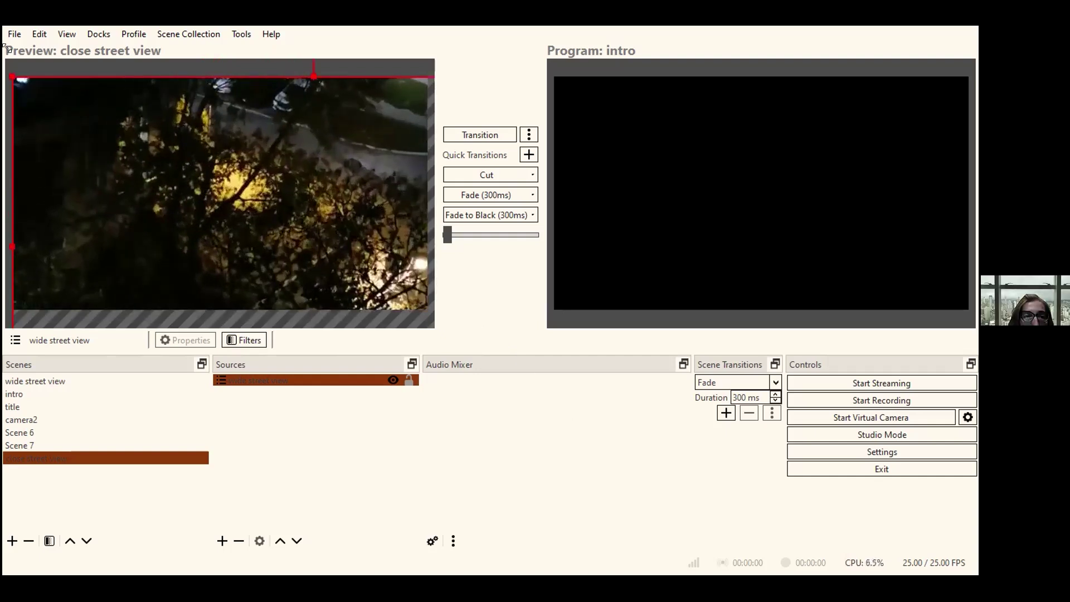
key(ctrl+r)
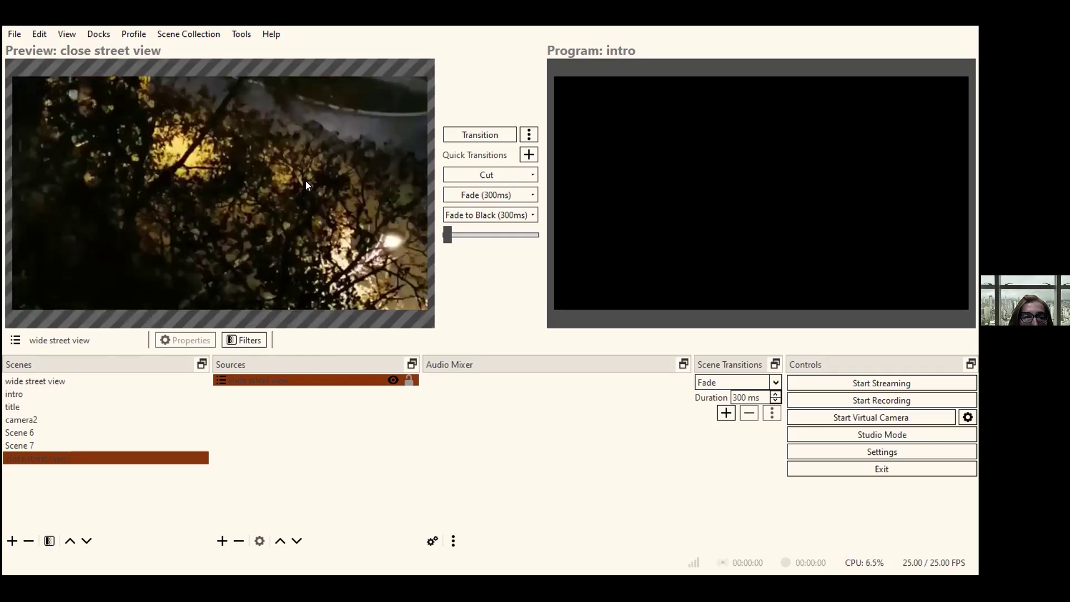
drag(172, 173, 3, 262)
drag(368, 59, 304, 138)
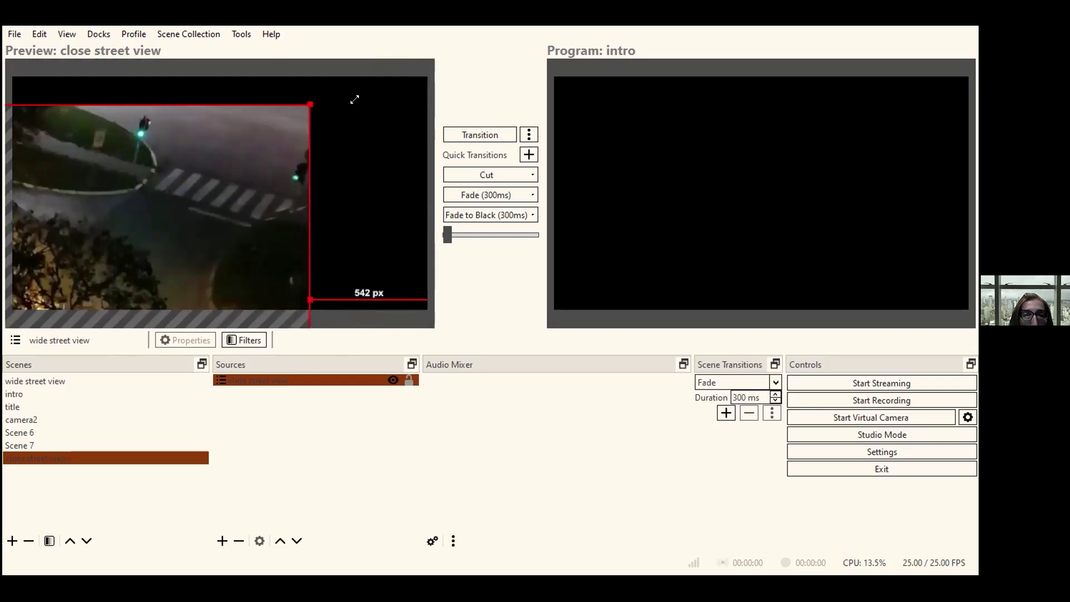
Rescale the nested source from its upper-right corner and move it to reframe the crossing
key(ctrl+r)
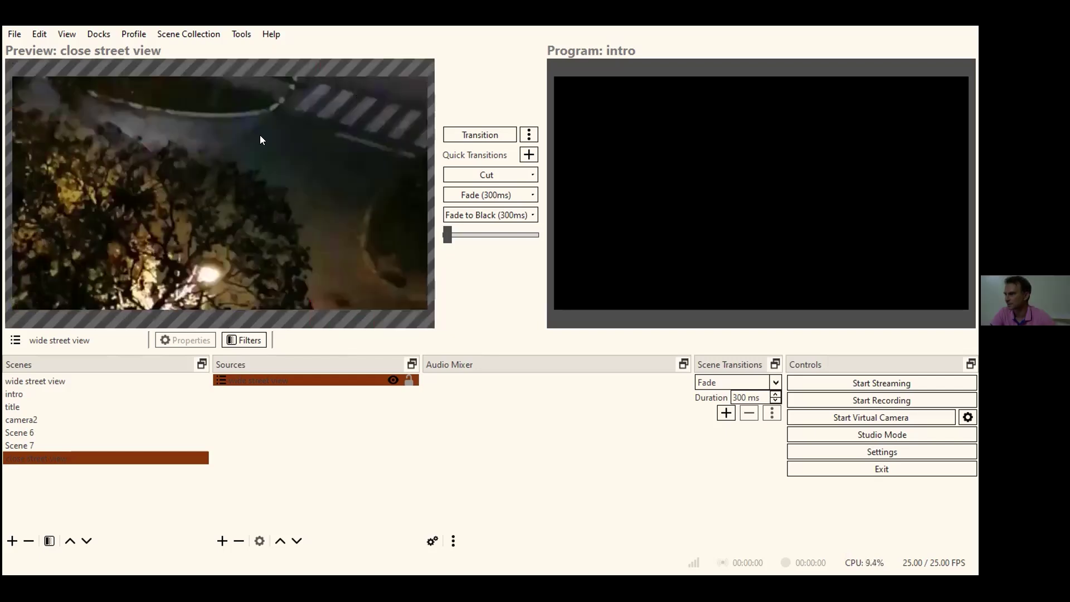
key(ctrl+z)
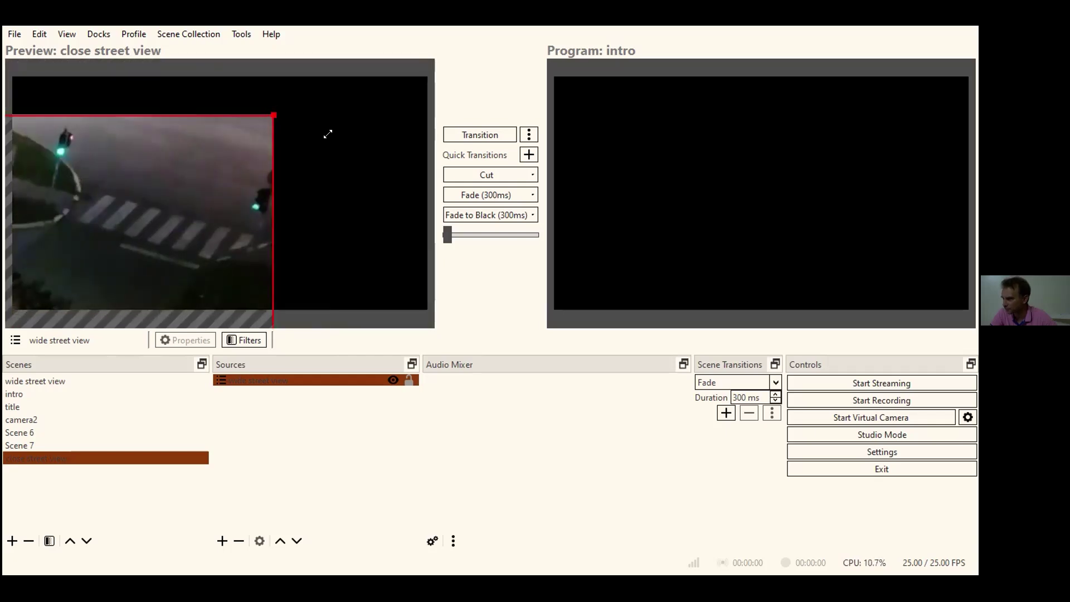
drag(273, 114, 329, 83)
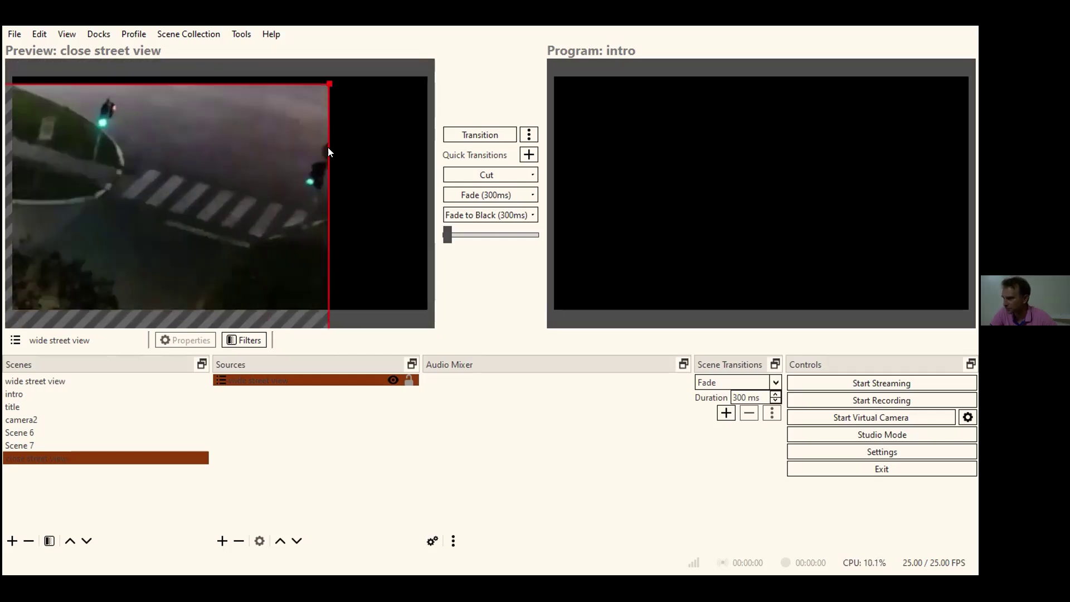
click(393, 139)
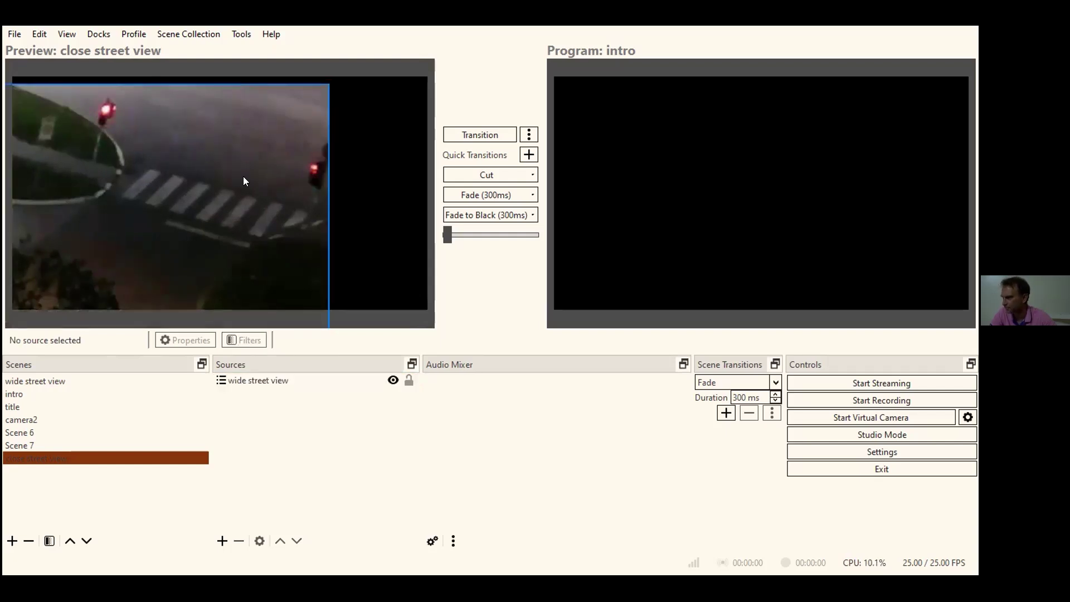
click(289, 175)
drag(197, 165, 104, 133)
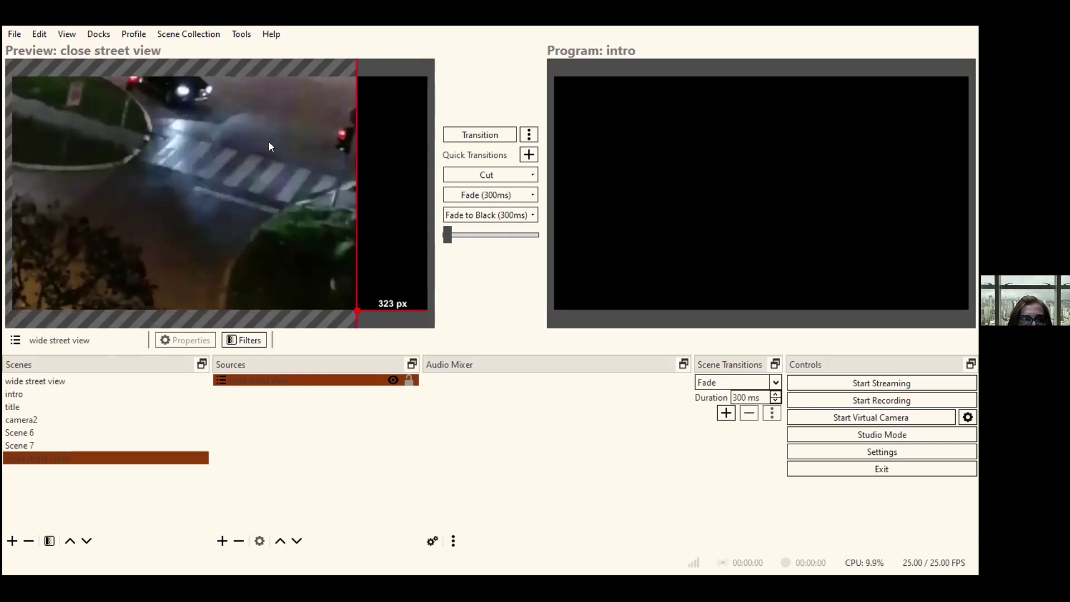
Move the enlarged wide street view source until its upper-right part with the crossing fills the canvas
right_click(240, 384)
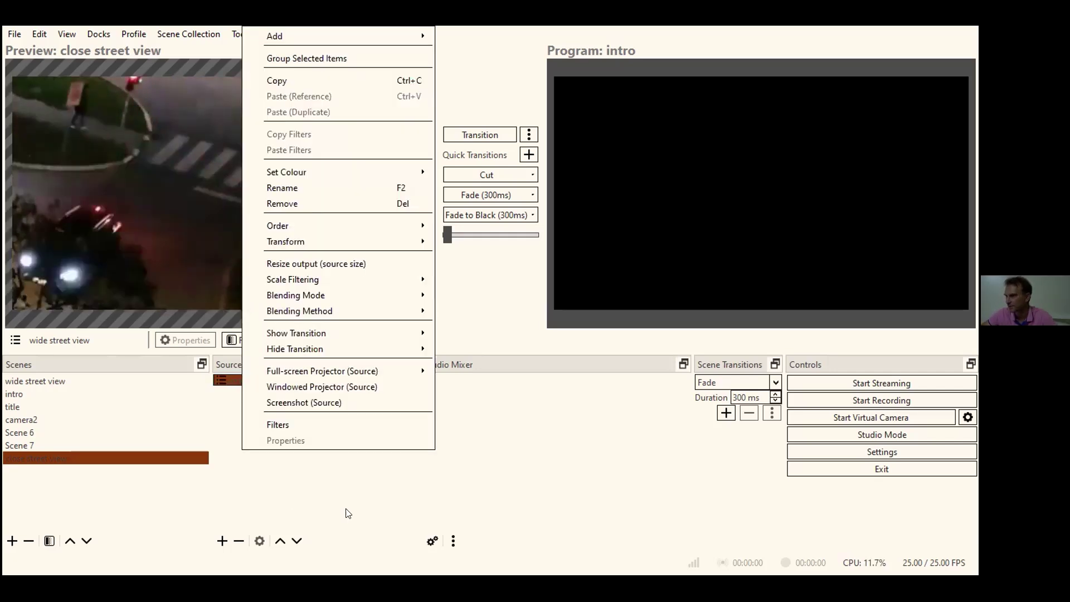
click(165, 223)
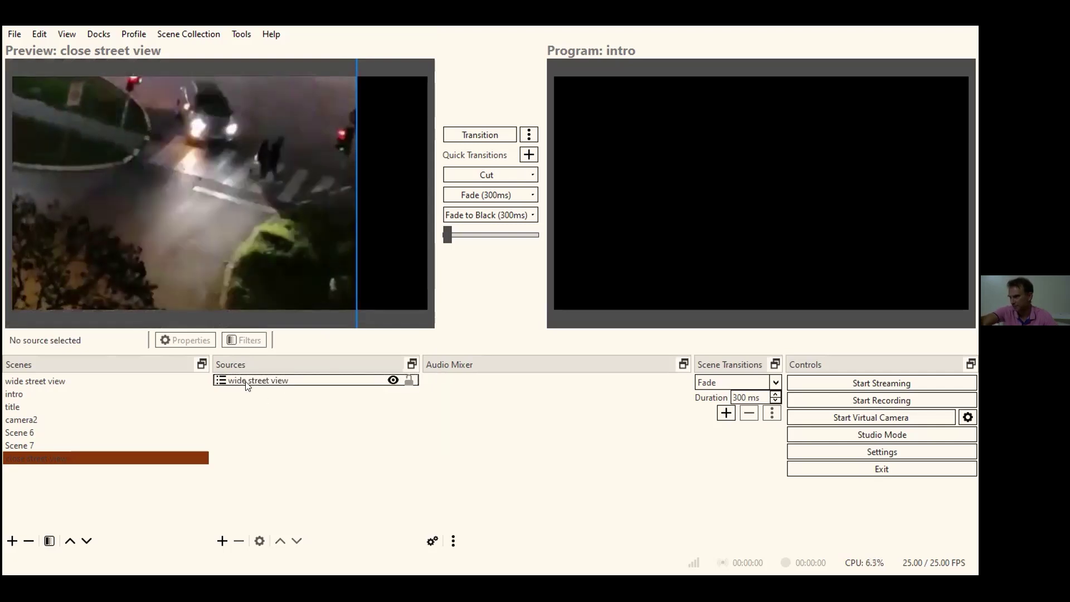
click(358, 196)
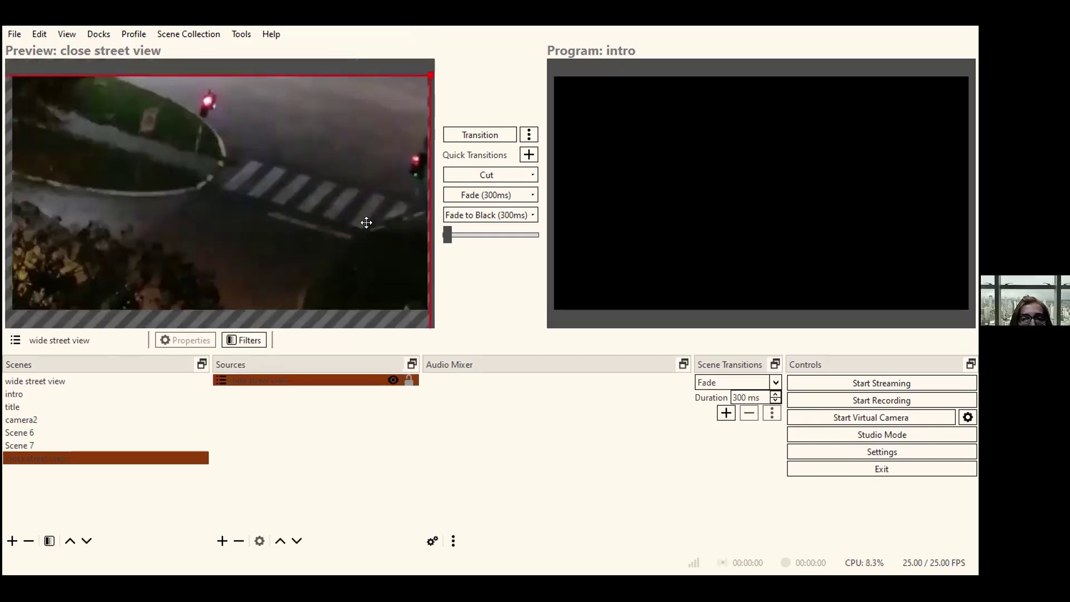
drag(366, 222, 363, 216)
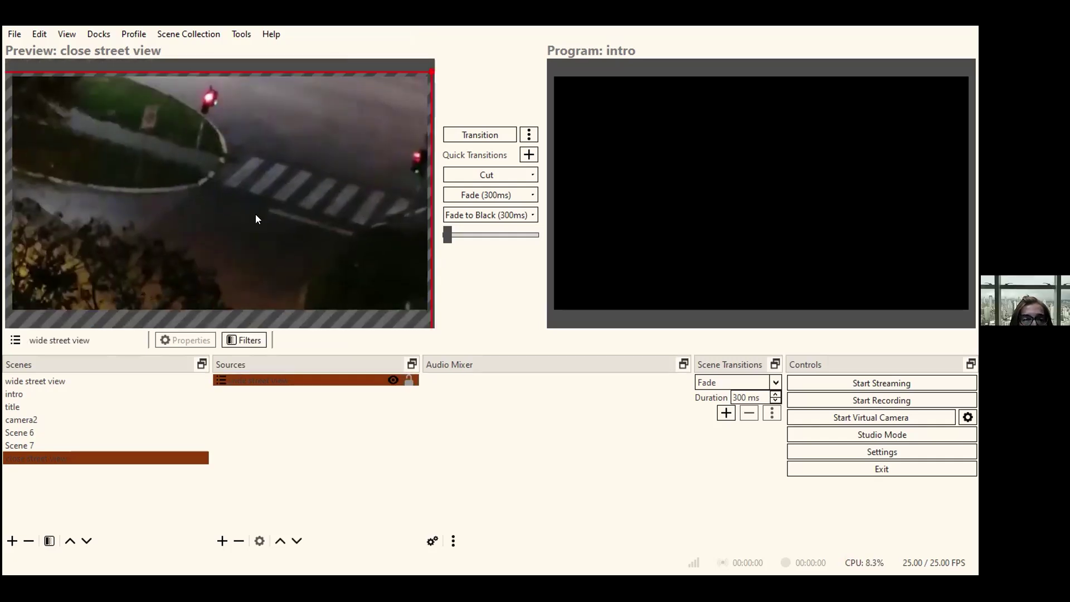
drag(245, 95, 289, 144)
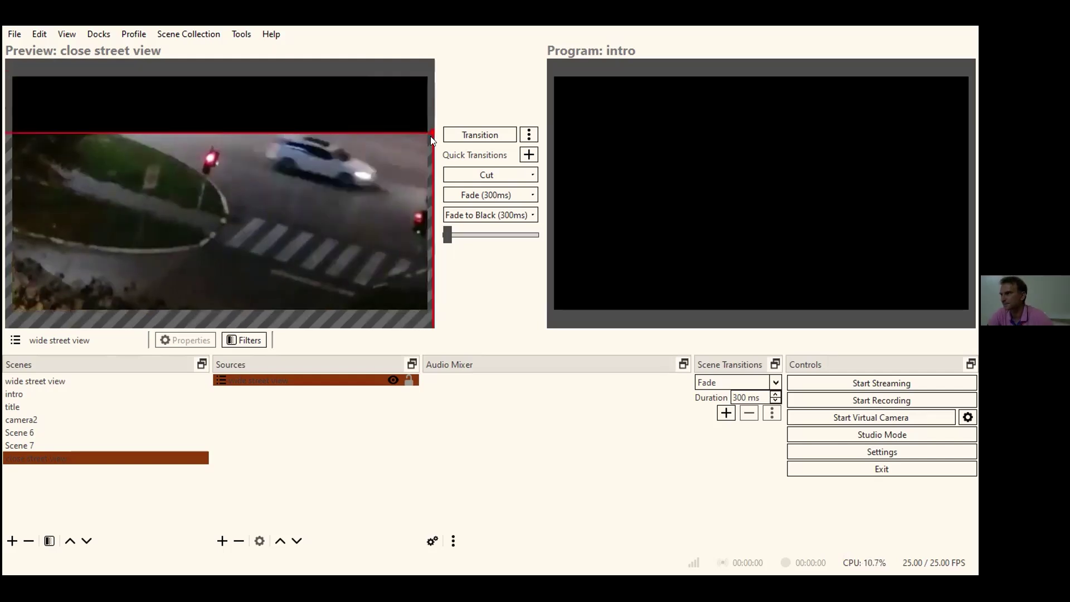
drag(248, 260, 254, 185)
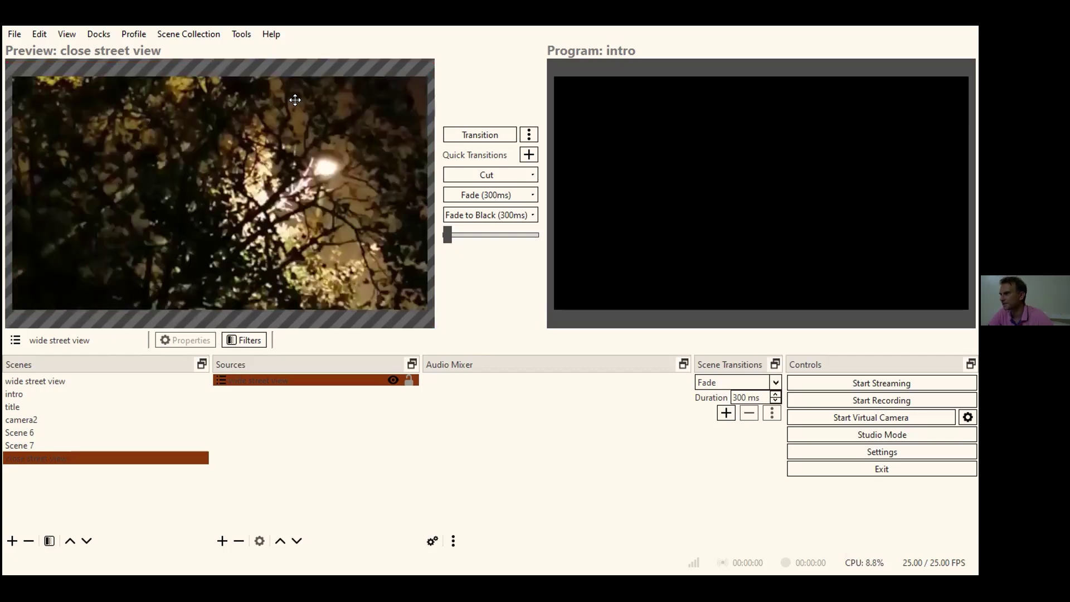
drag(195, 215, 219, 221)
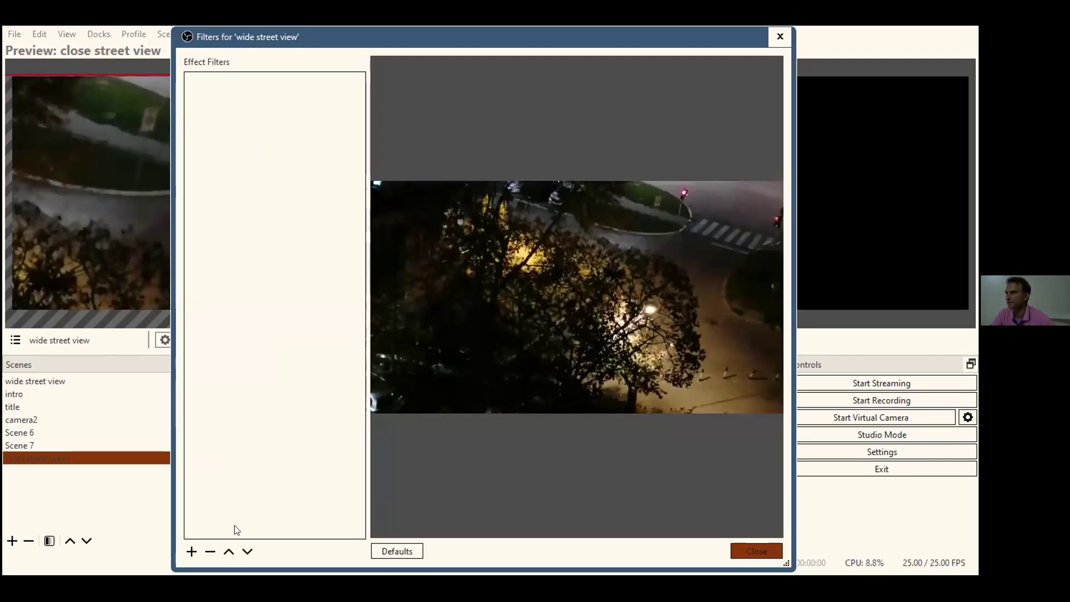
Add a Colour Correction effect filter to the wide street view source
click(191, 551)
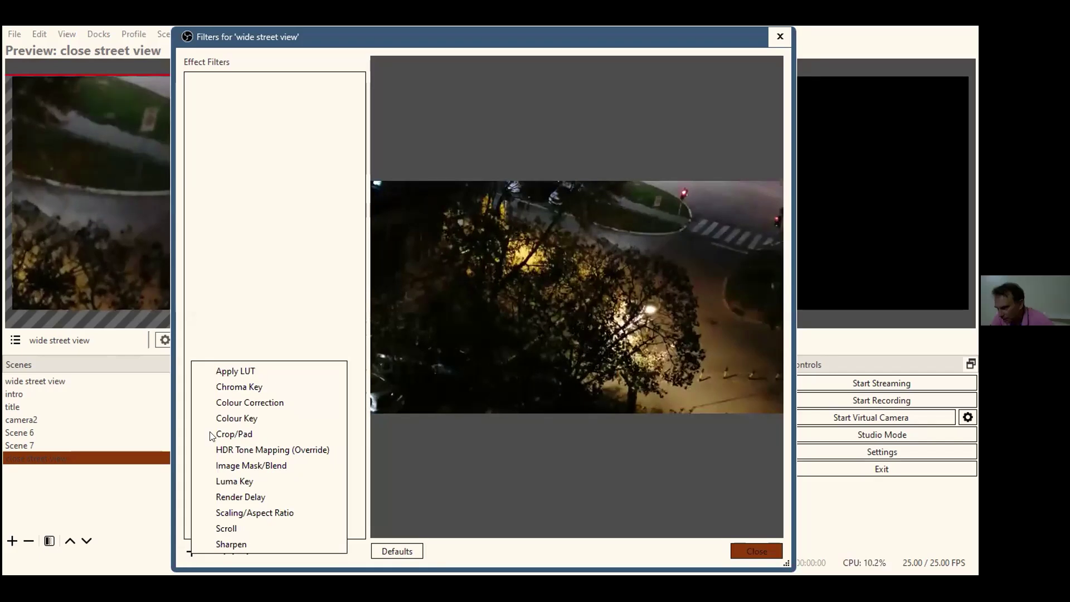
key(Down)
key(Down)
key(Down)
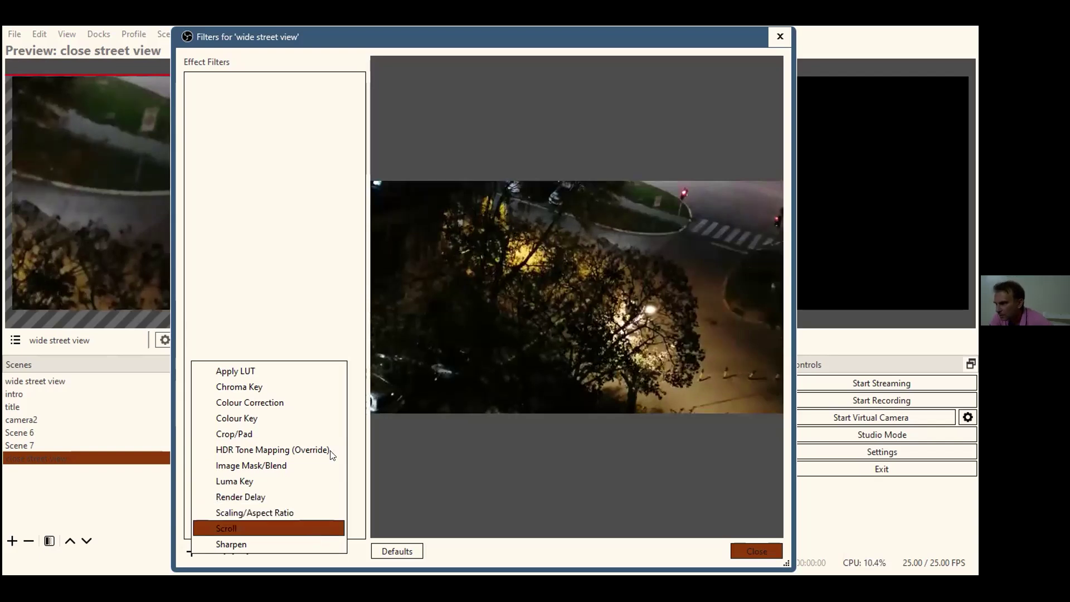
key(Up)
key(Up)
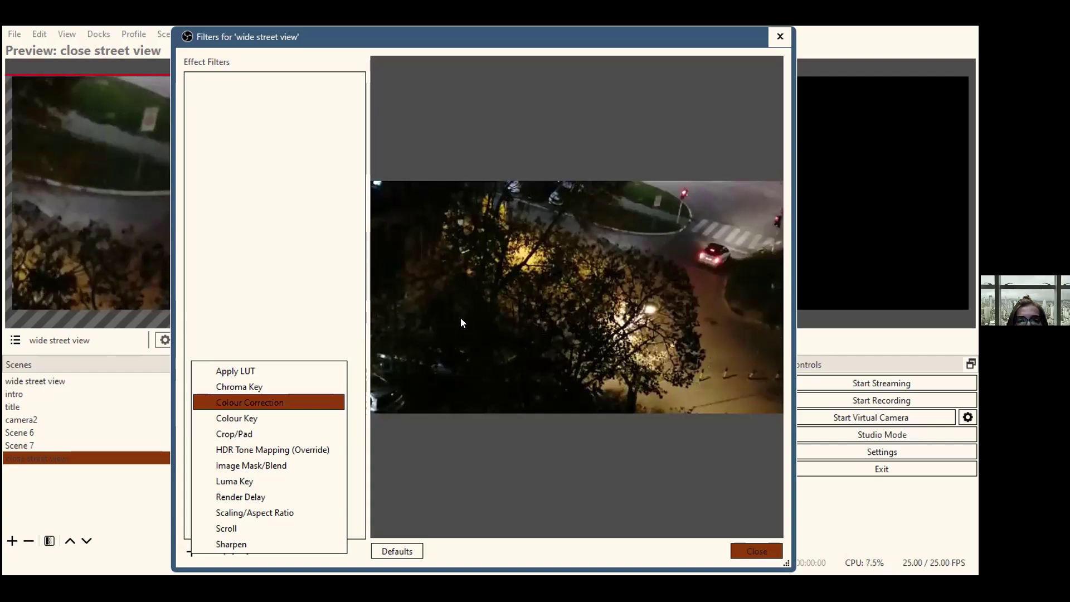
key(Return)
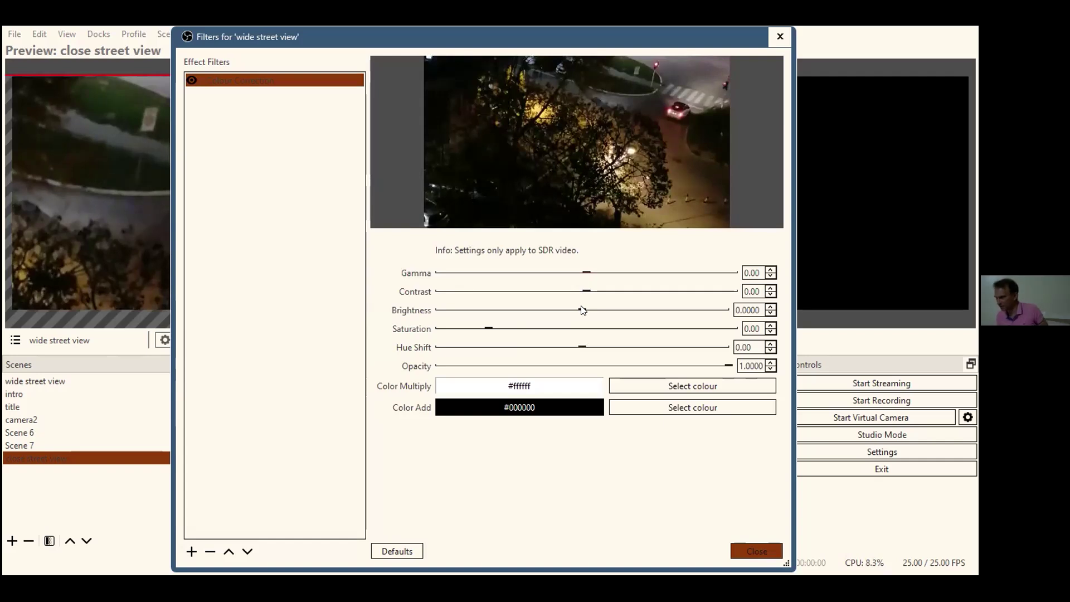
Raise the brightness of the Colour Correction filter to 0.2600
click(608, 309)
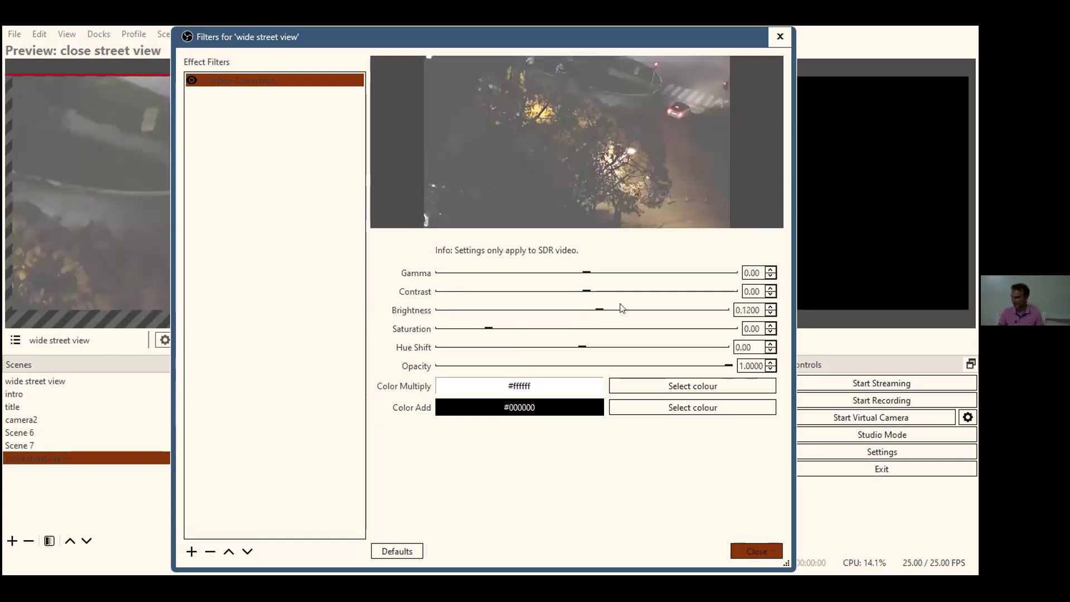
click(619, 309)
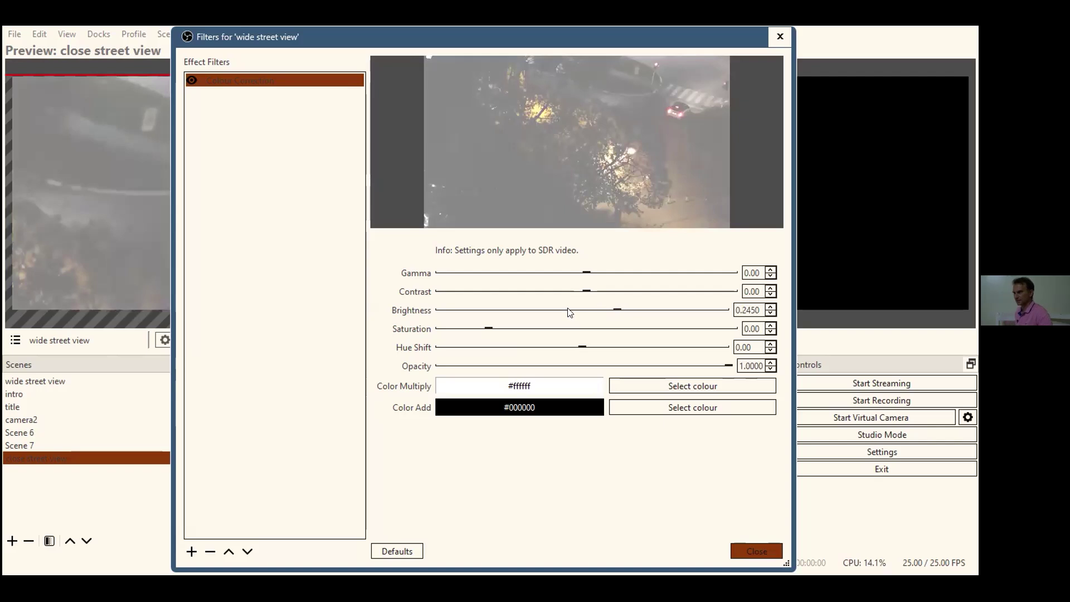
click(568, 309)
click(622, 309)
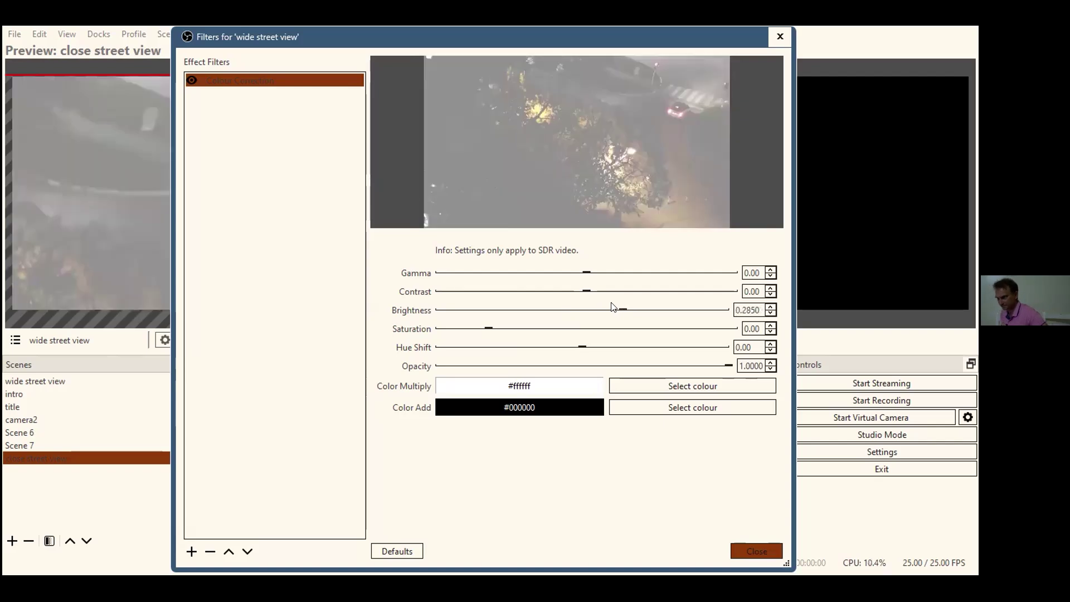
click(611, 310)
click(607, 304)
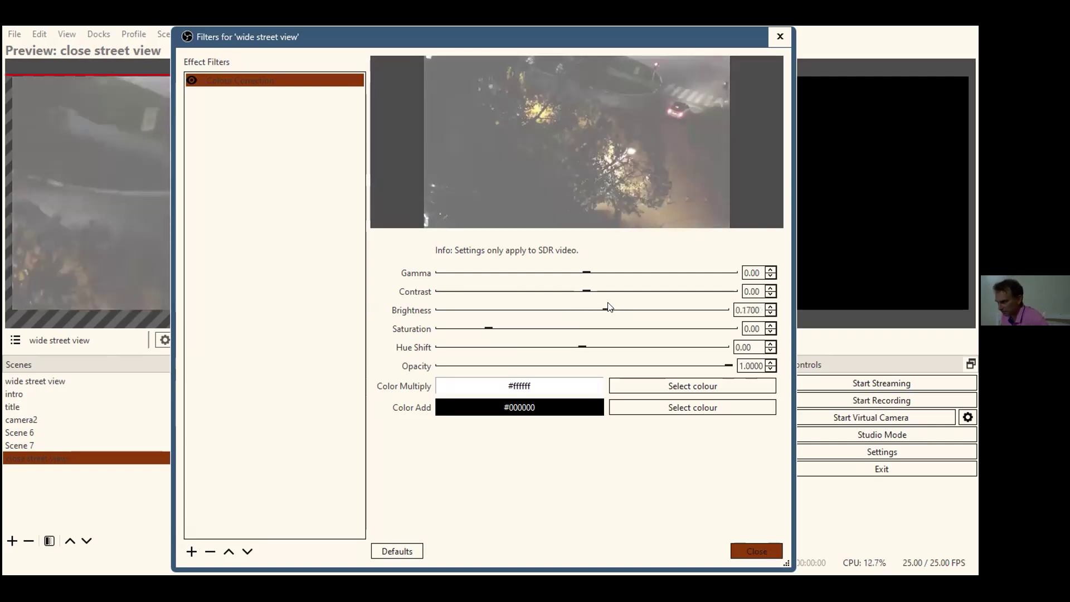
click(620, 306)
click(621, 304)
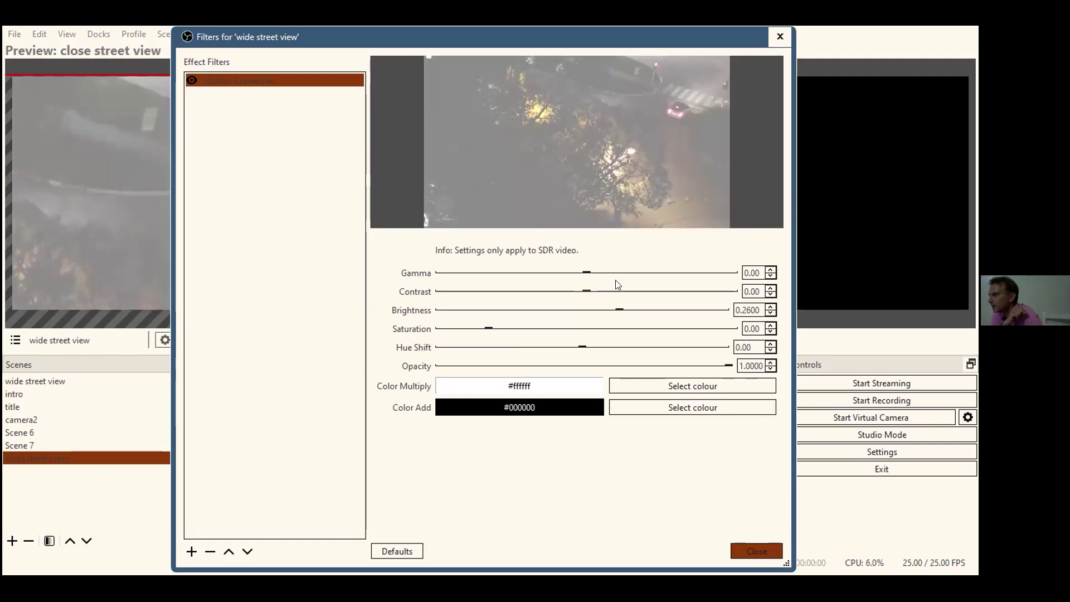
Raise the contrast of the Colour Correction filter to 2.54
click(633, 282)
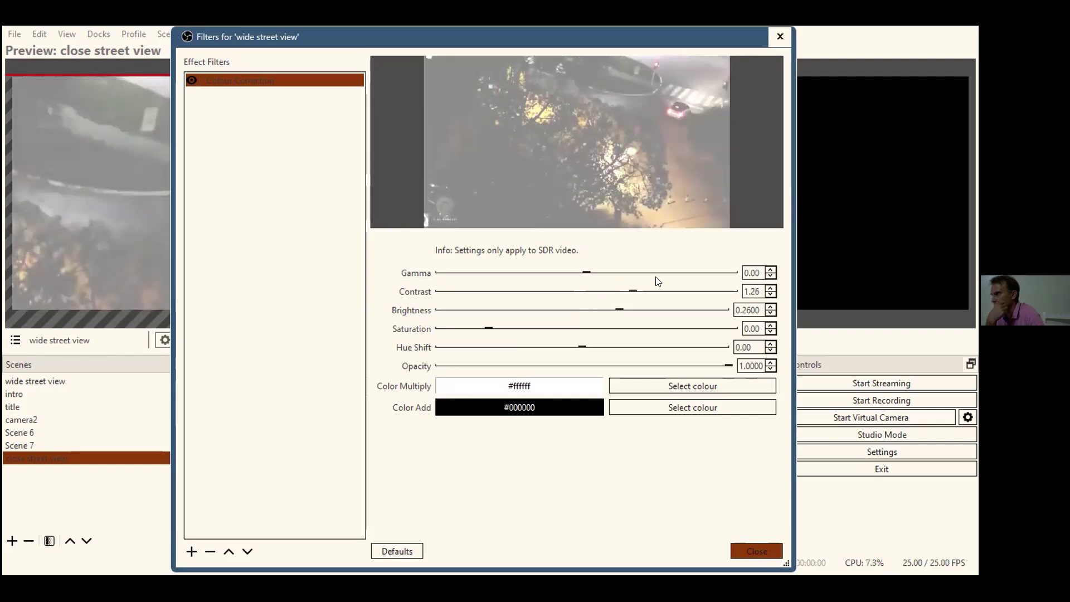
click(675, 287)
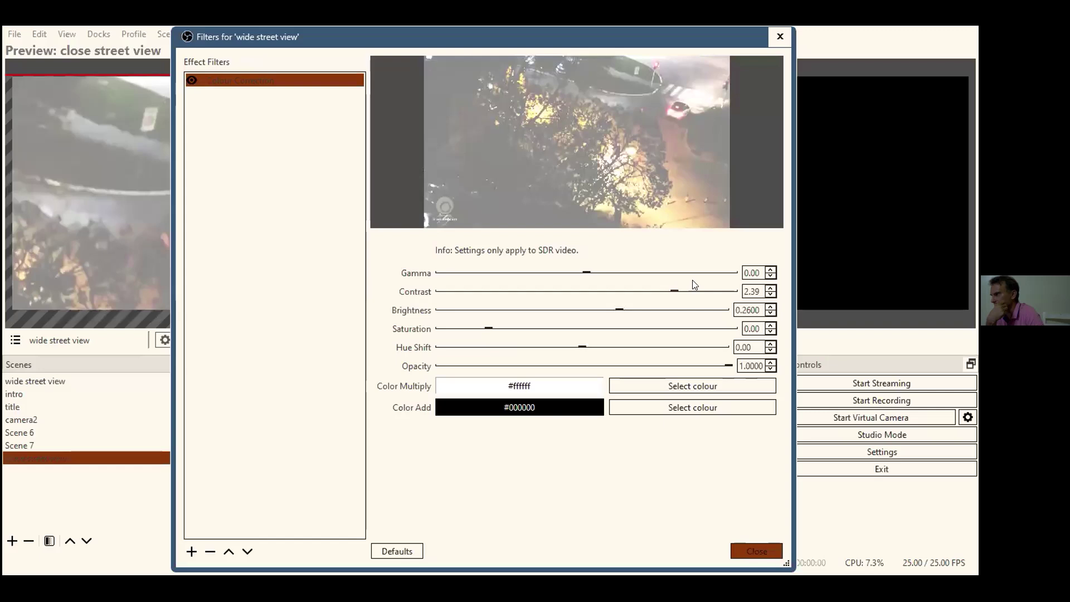
click(707, 290)
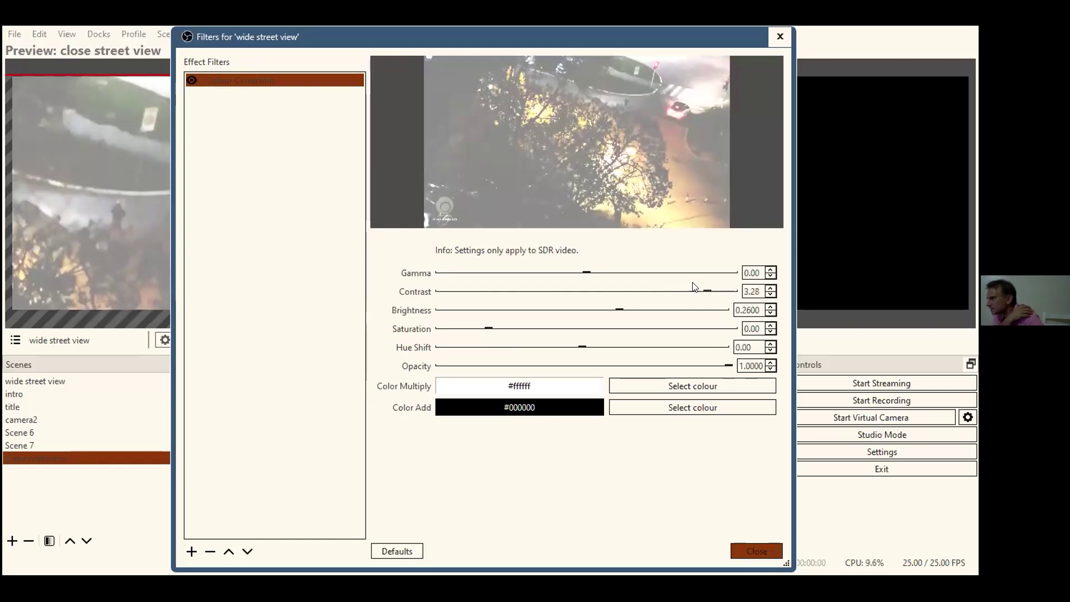
click(693, 287)
click(680, 289)
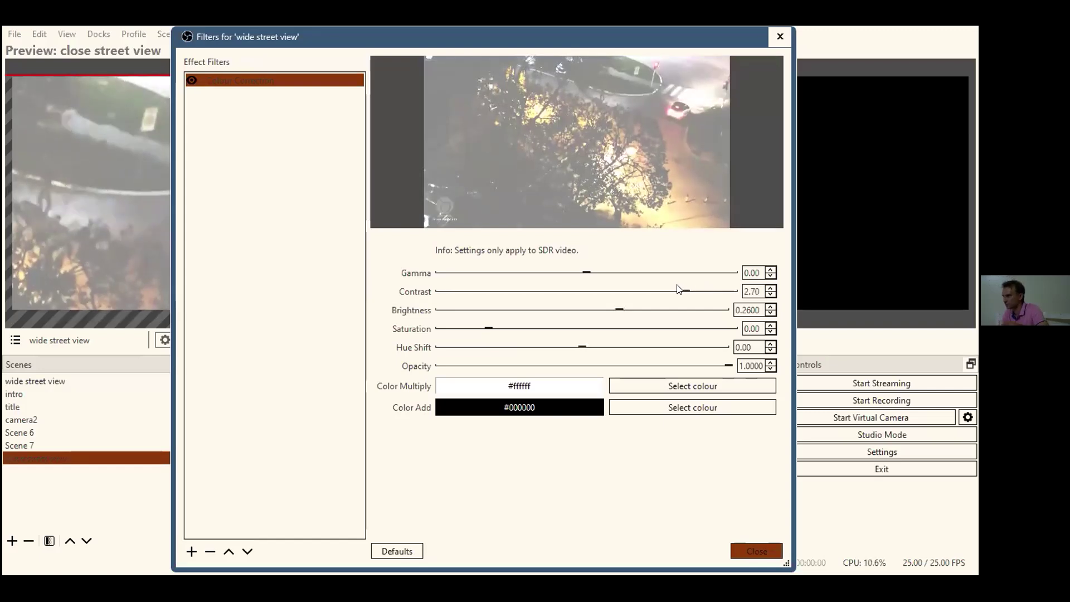
click(681, 289)
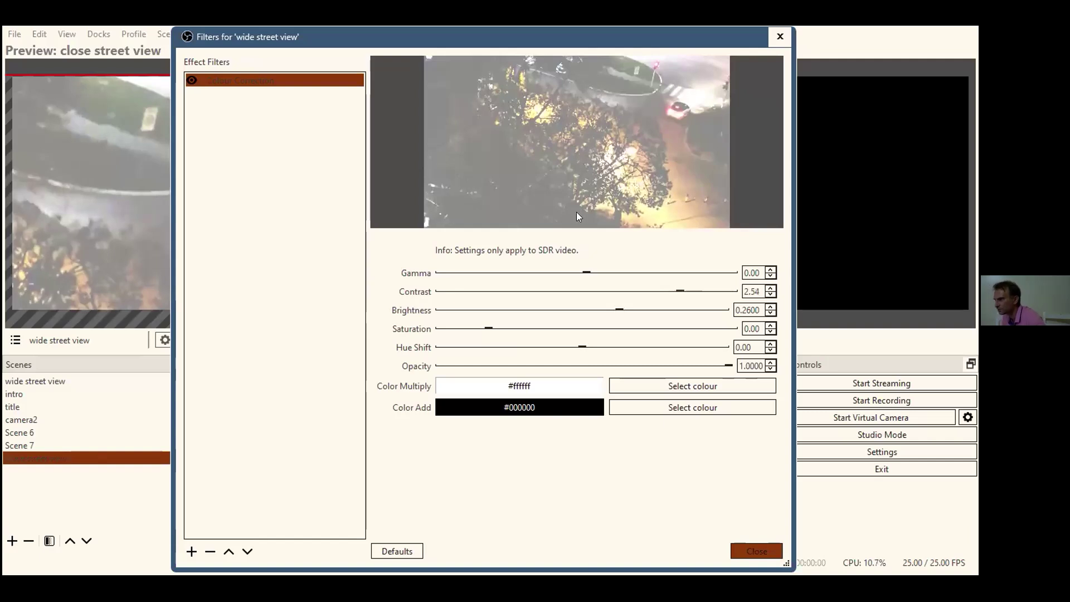
Set the Colour Correction filter's hue shift to -0.90, keep the multiply colour #ffffff, and close the filters of the wide street view
click(570, 346)
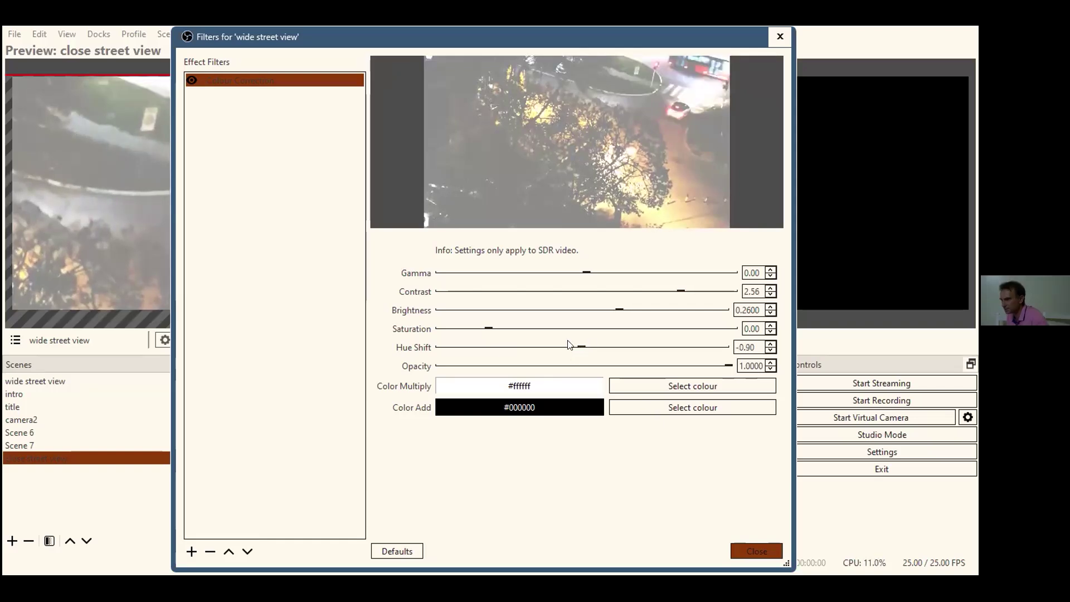
click(673, 408)
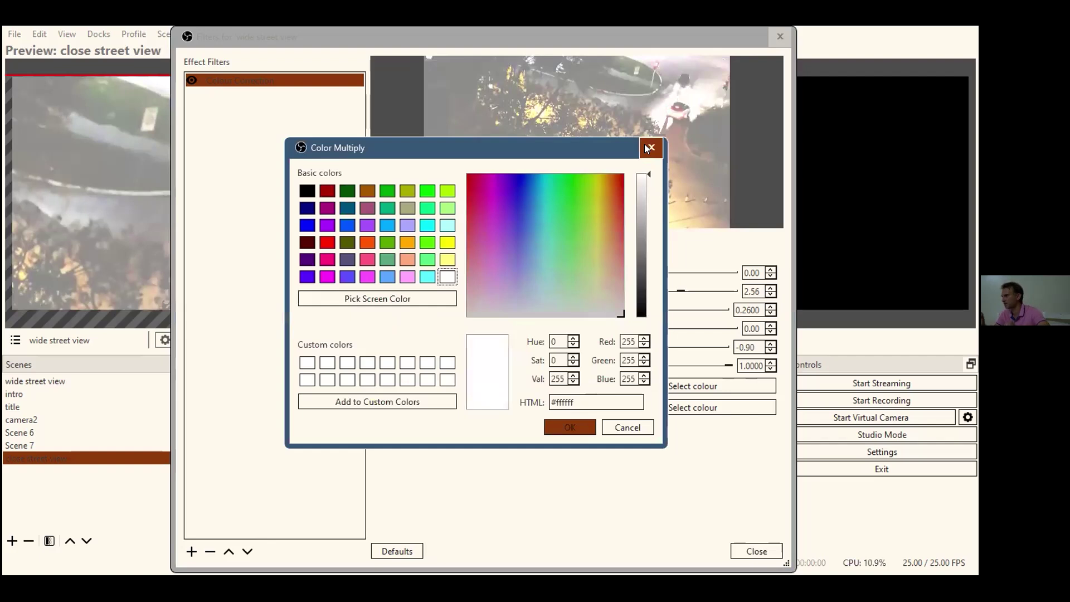
click(645, 146)
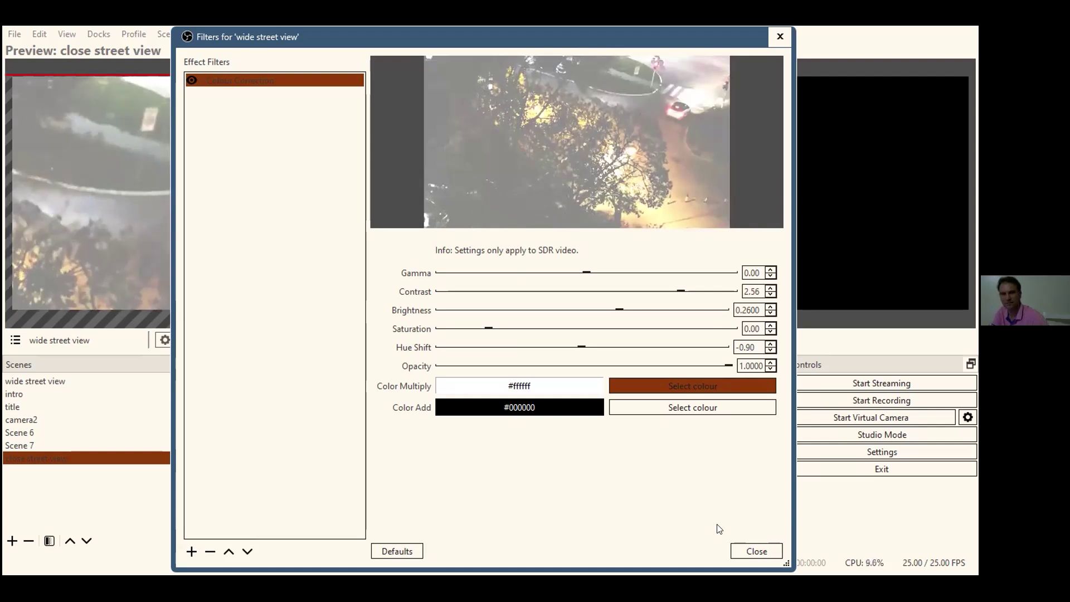
click(757, 552)
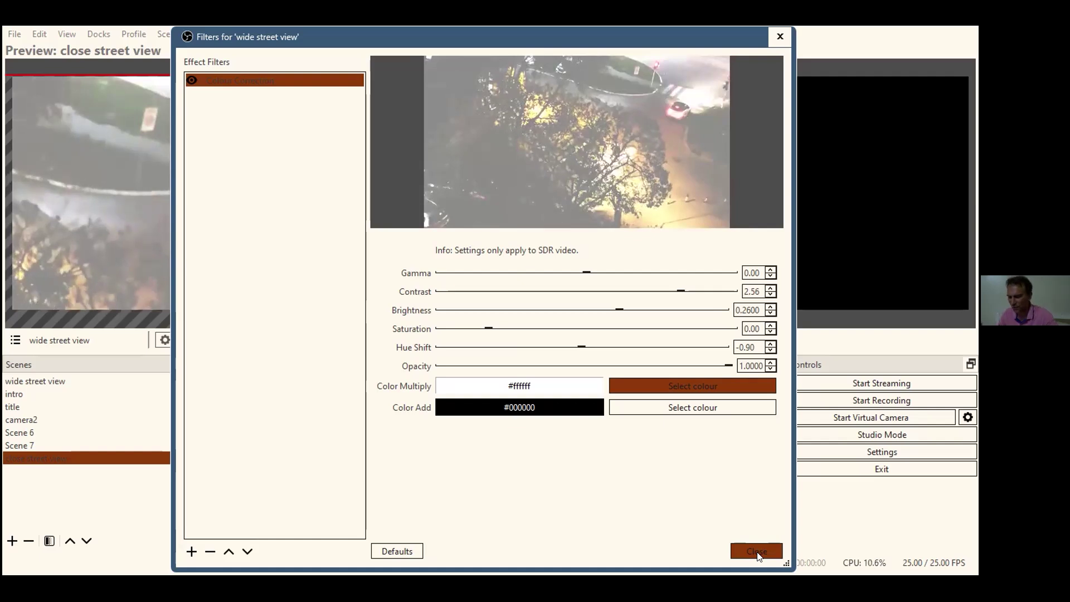
click(756, 551)
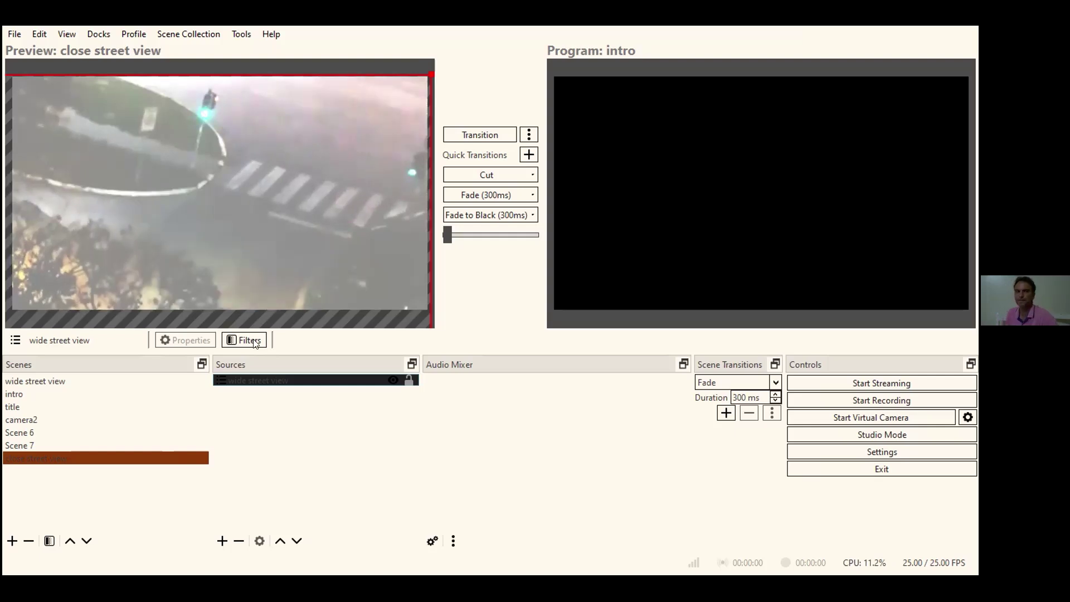
click(121, 268)
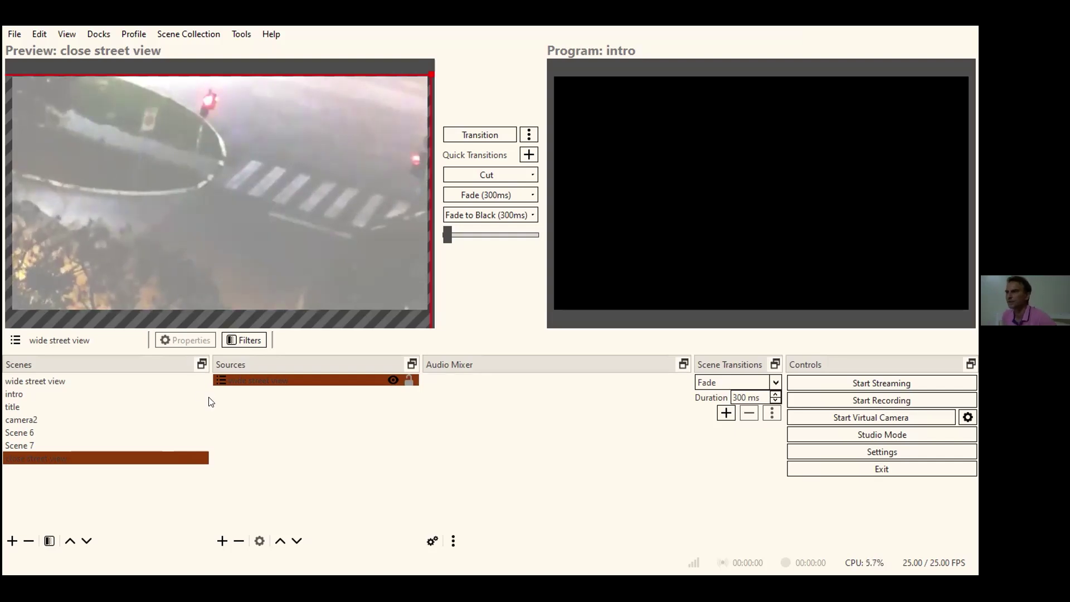
Compare the wide street view and close street view scenes by loading them alternately into the preview
double_click(56, 379)
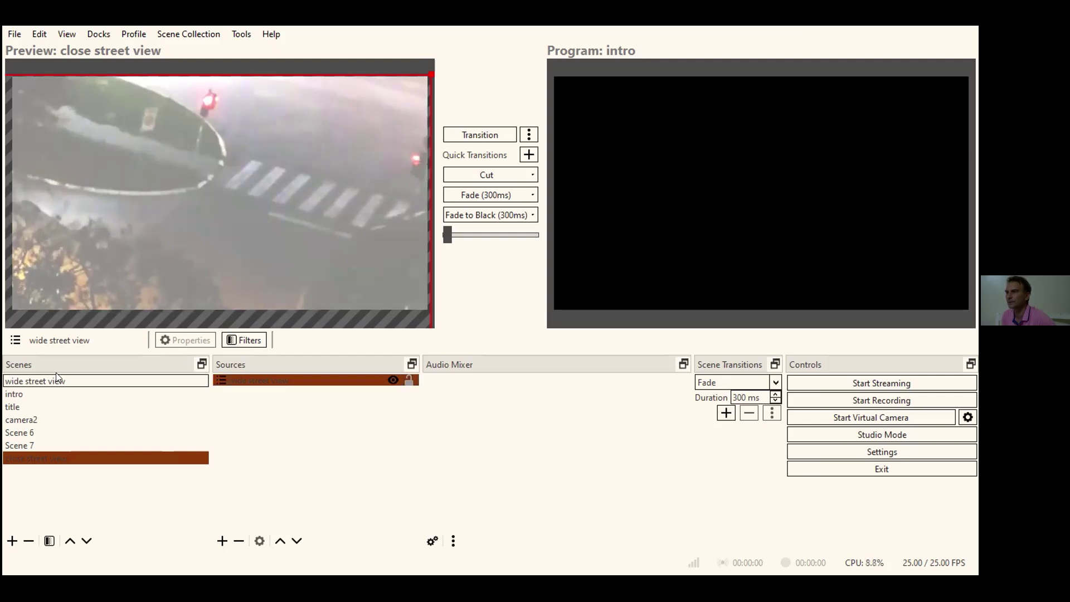
key(Return)
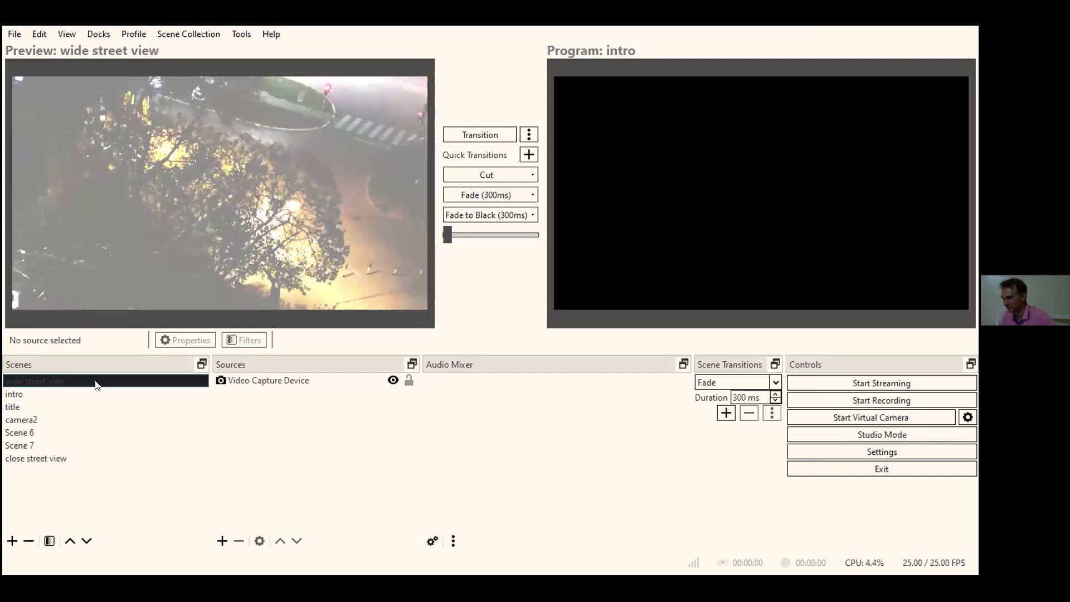
drag(96, 382, 63, 456)
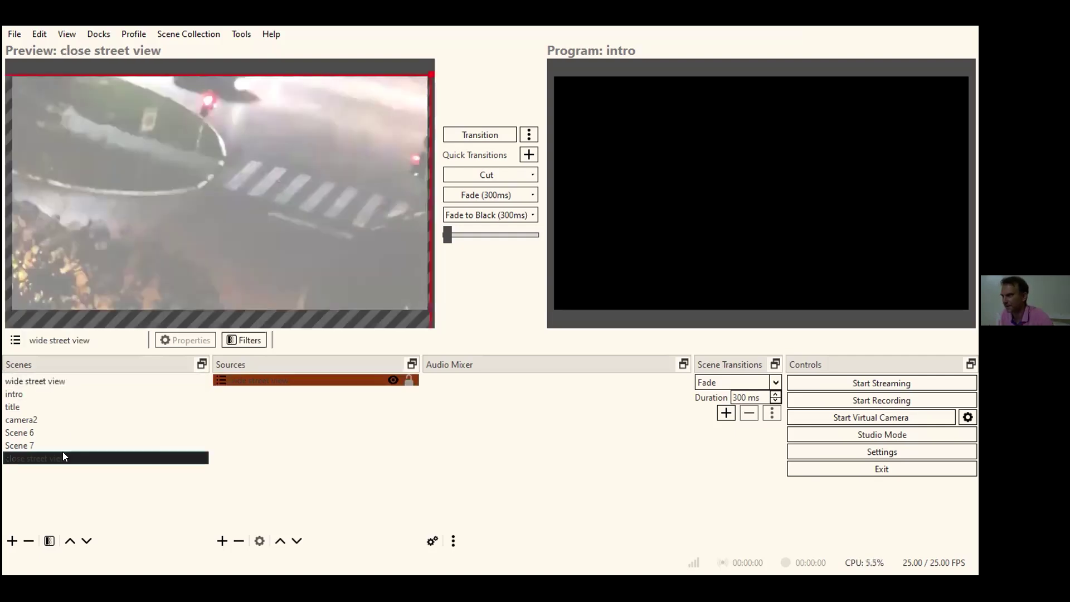
click(115, 386)
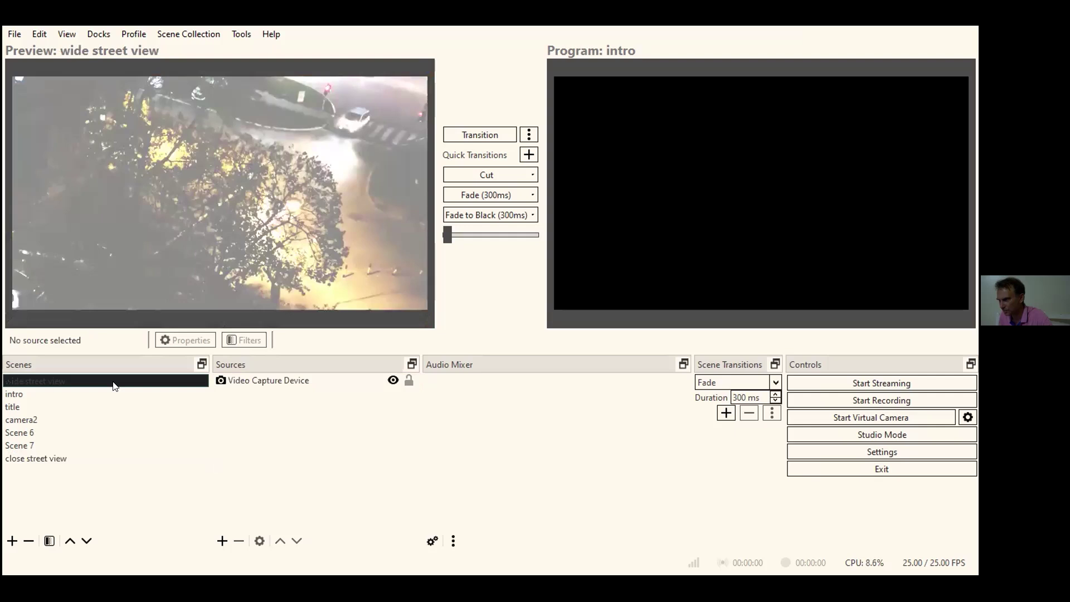
click(81, 457)
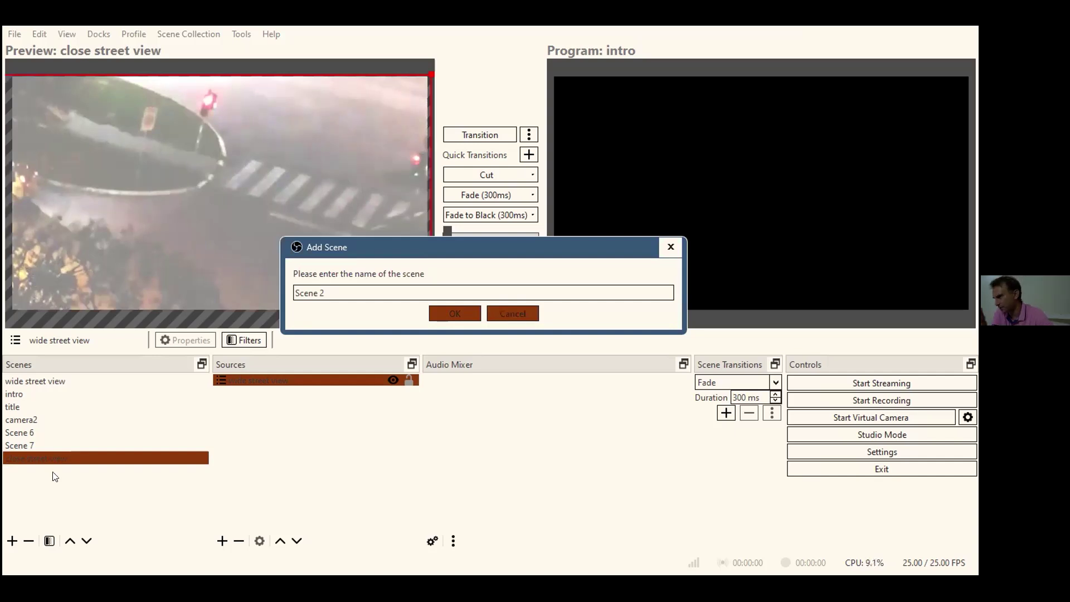
Add a new scene with the name Scene 2
key(Escape)
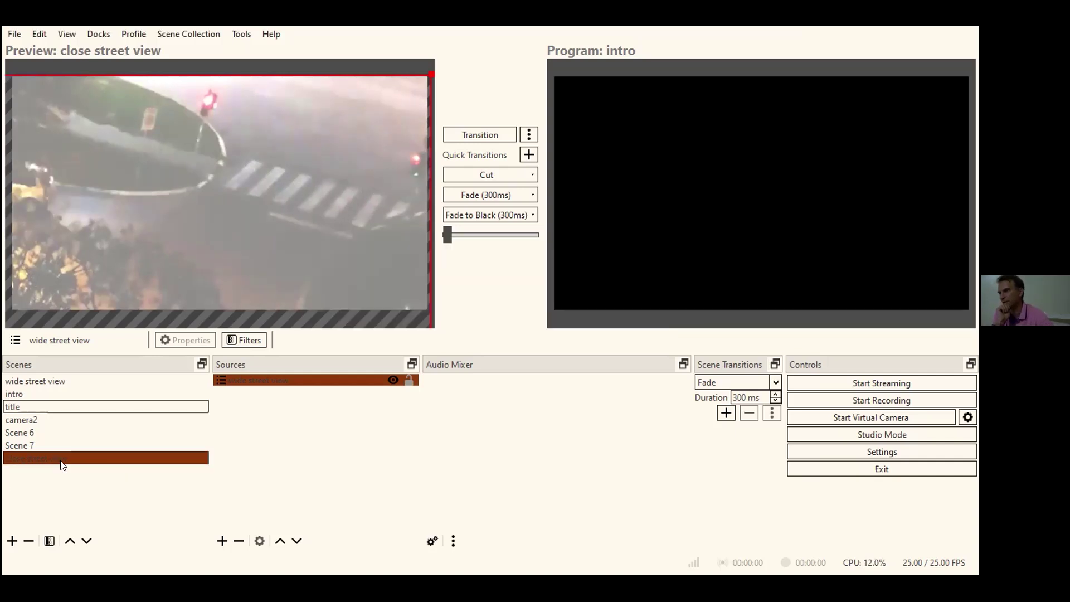
click(62, 464)
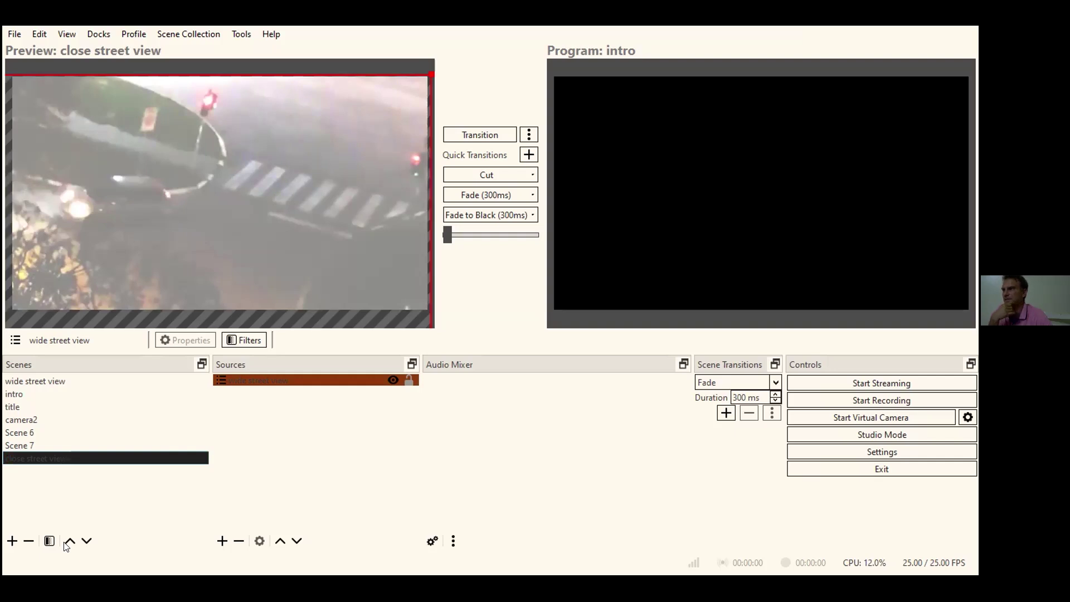
key(Tab)
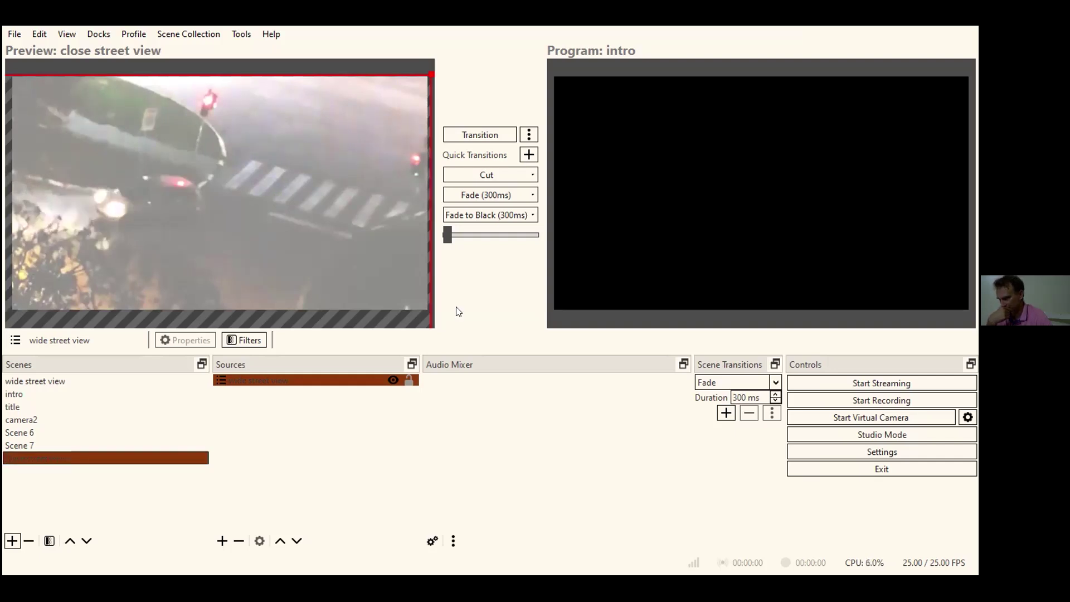
key(Return)
Add the existing wide street view scene as a visible source in Scene 2
click(222, 540)
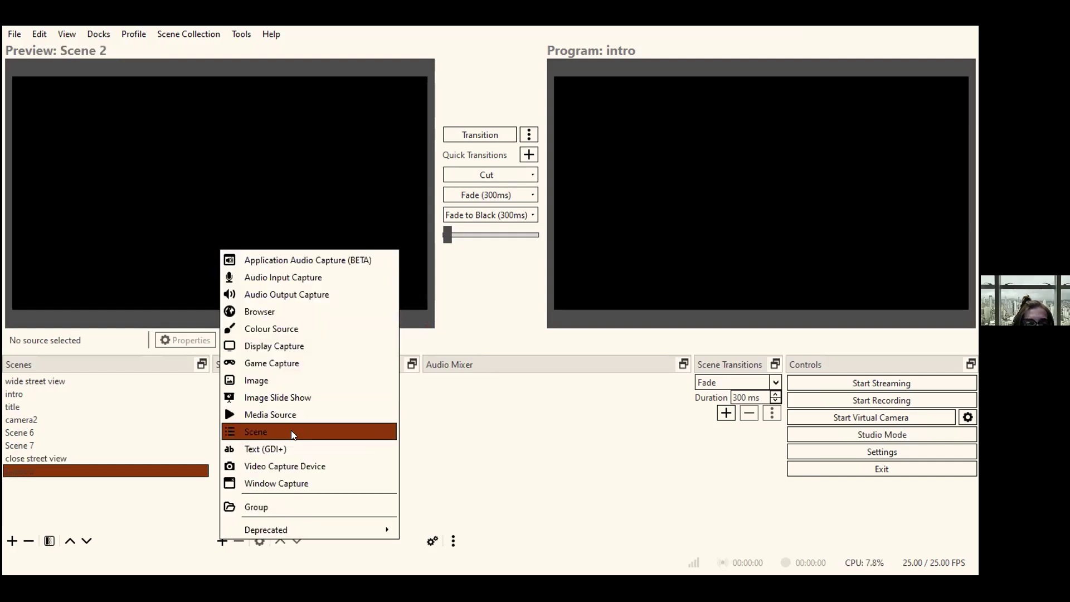
key(Return)
key(space)
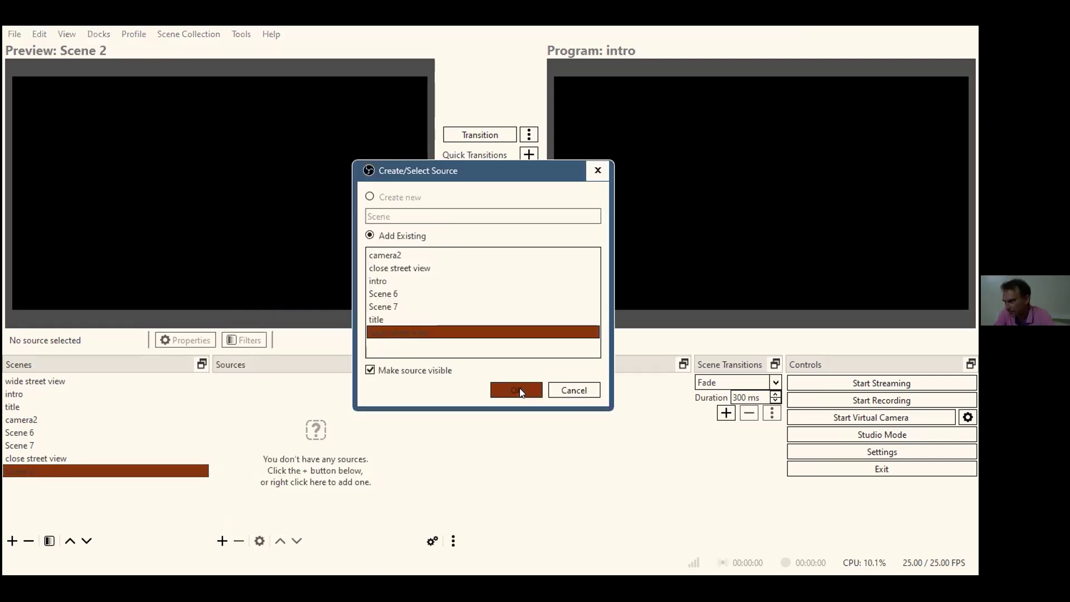
key(Return)
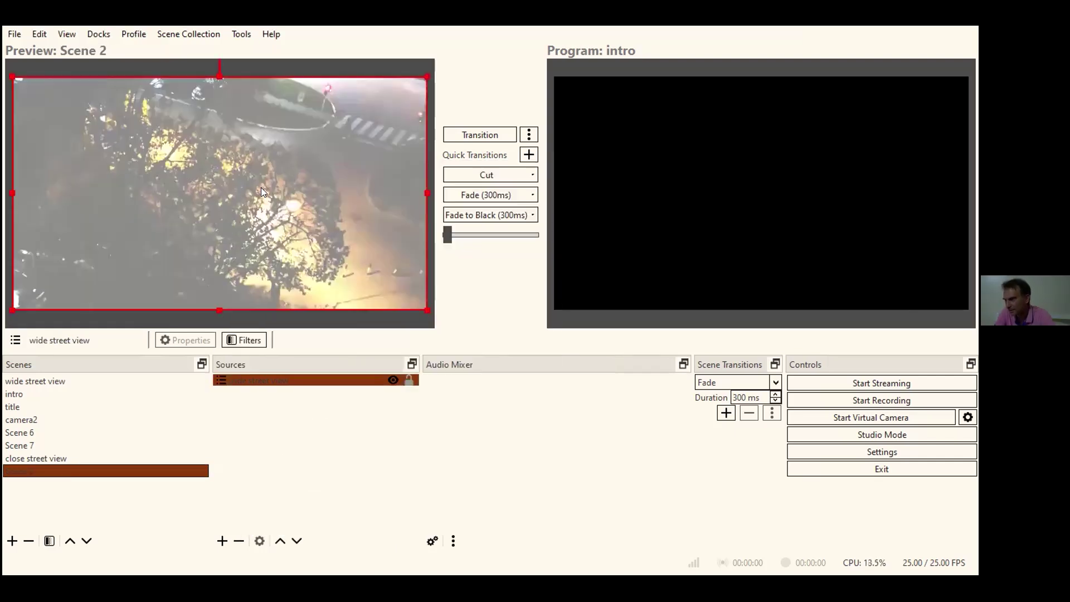
Enlarge and move the wide street view source until its tree area fills the canvas, to within about 6 px of the lower edge
drag(306, 167, 308, 128)
drag(73, 246, 82, 232)
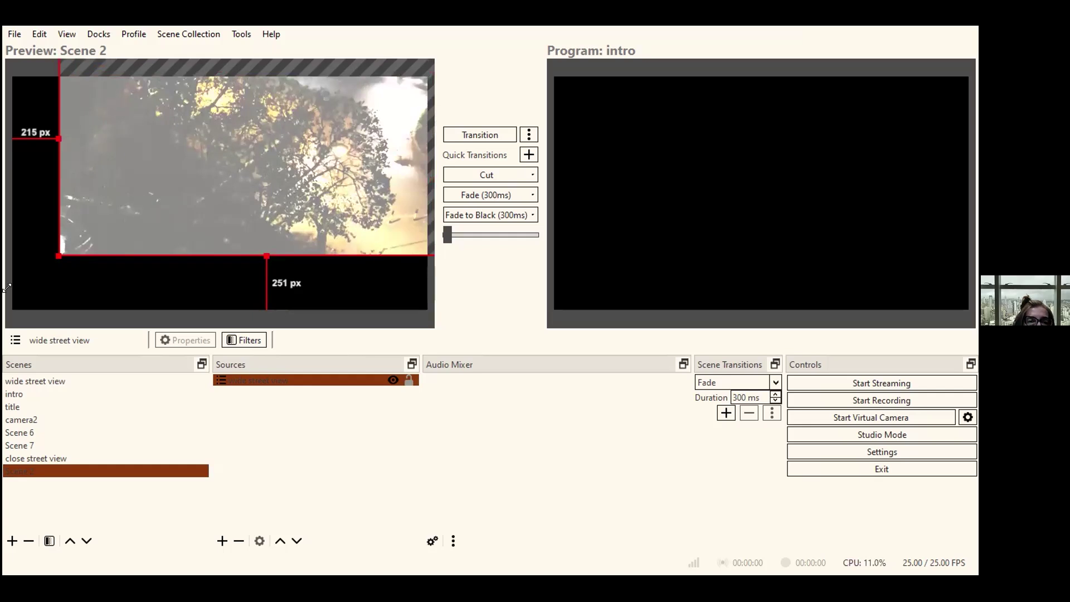
drag(7, 287, 207, 135)
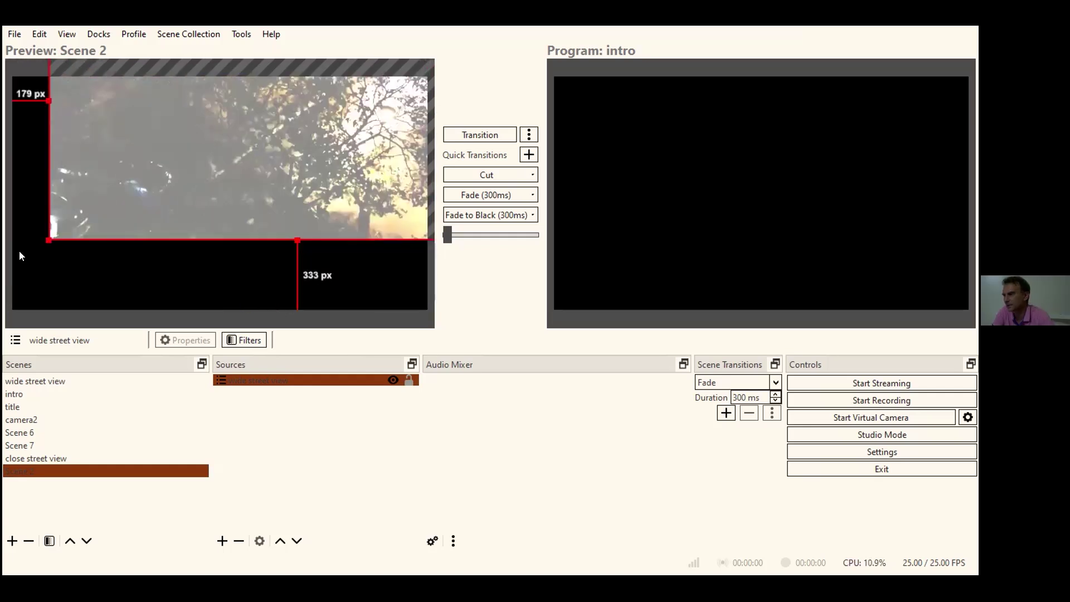
drag(19, 256, 15, 248)
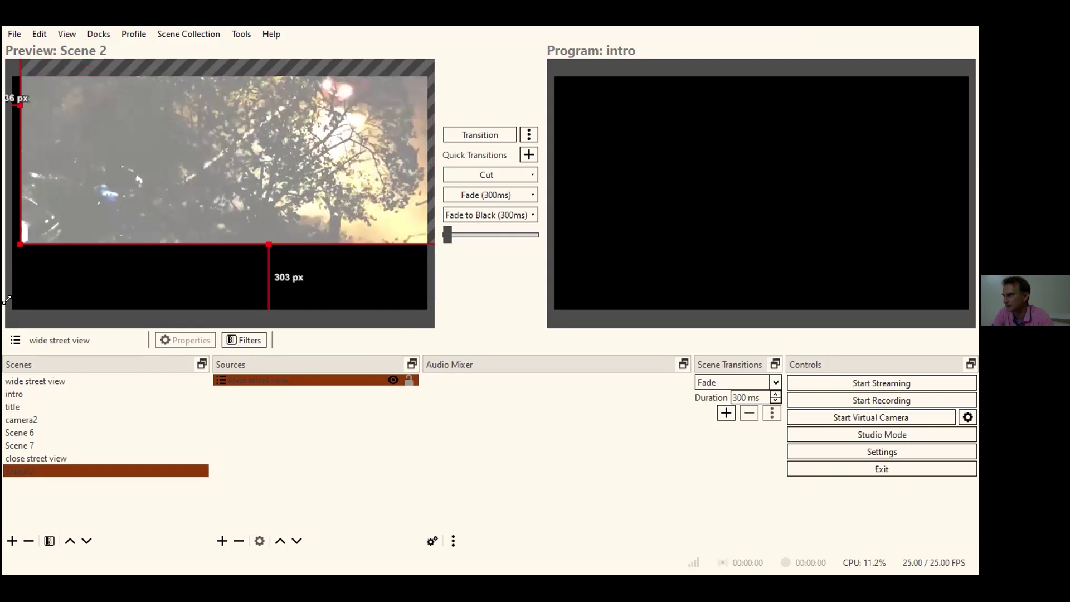
drag(7, 301, 4, 306)
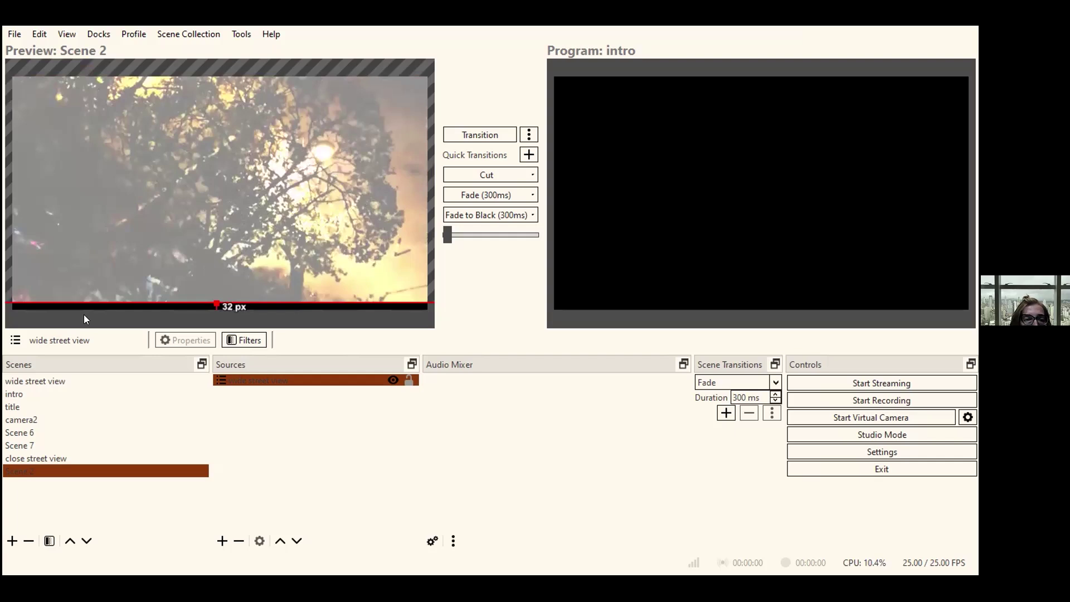
drag(8, 303, 8, 309)
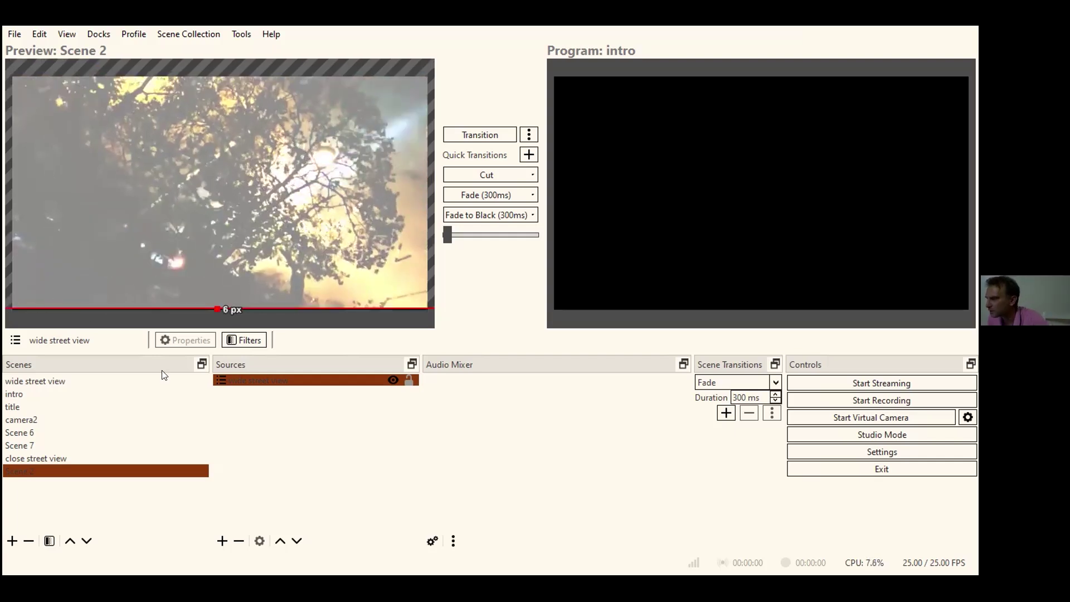
Rename Scene 2 as "close tree street view"
click(28, 473)
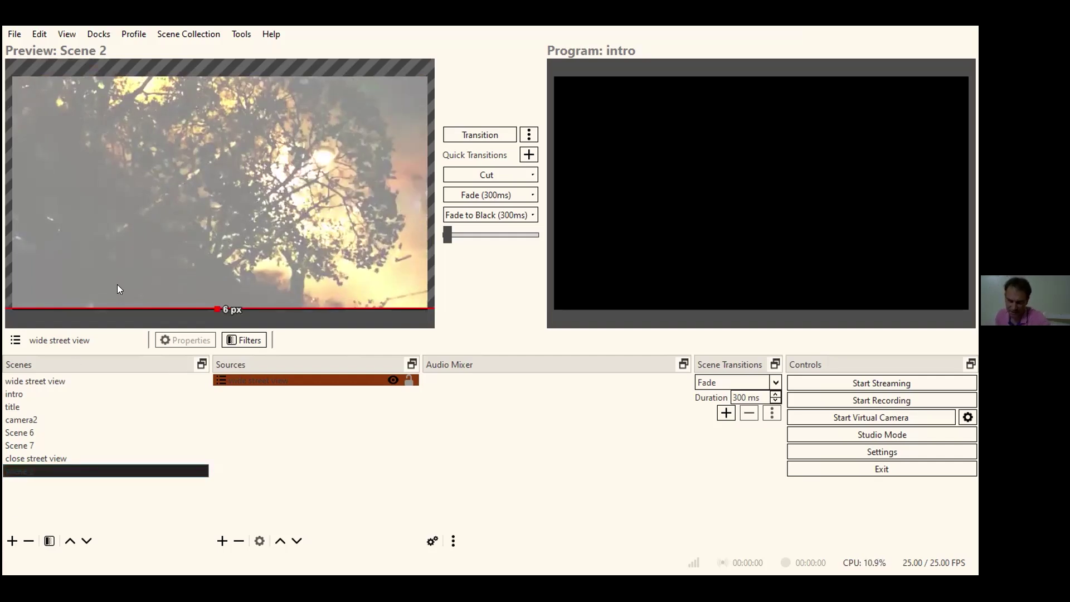
key(Menu)
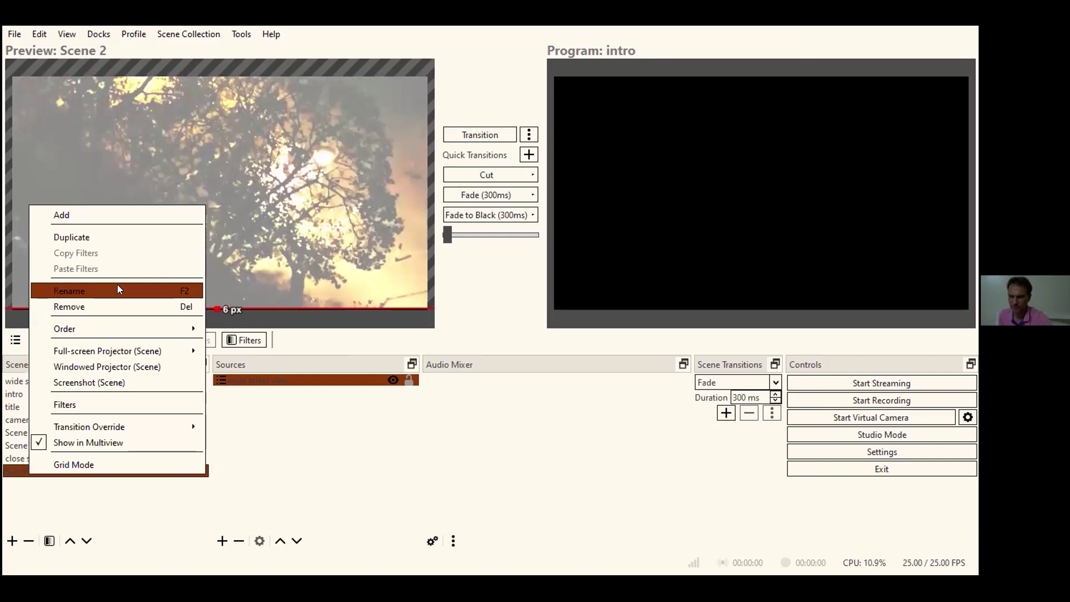
click(118, 286)
text(c)
key(BackSpace)
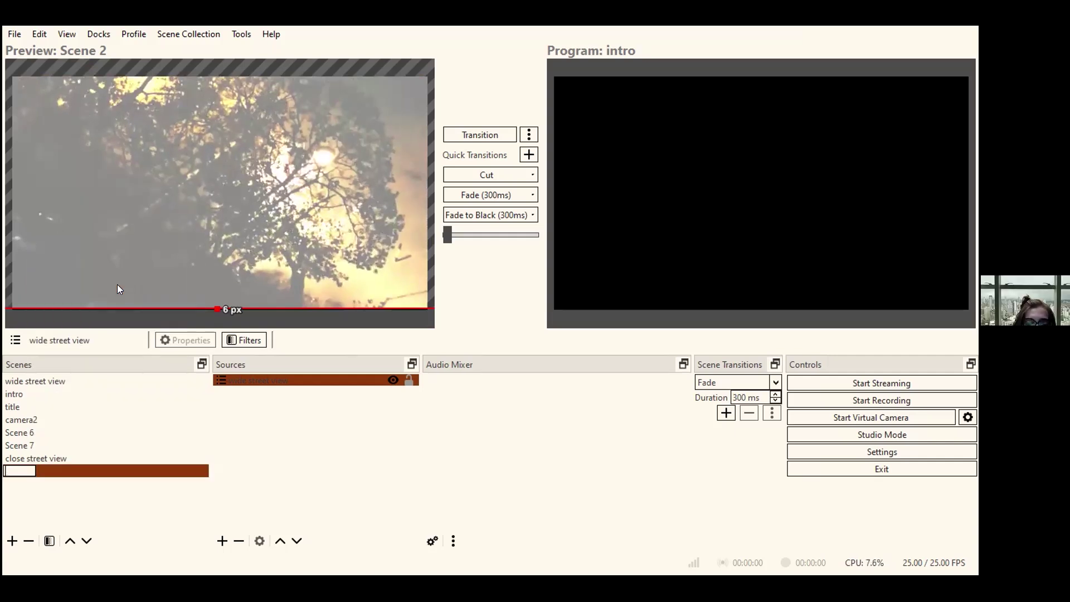
text(close tree)
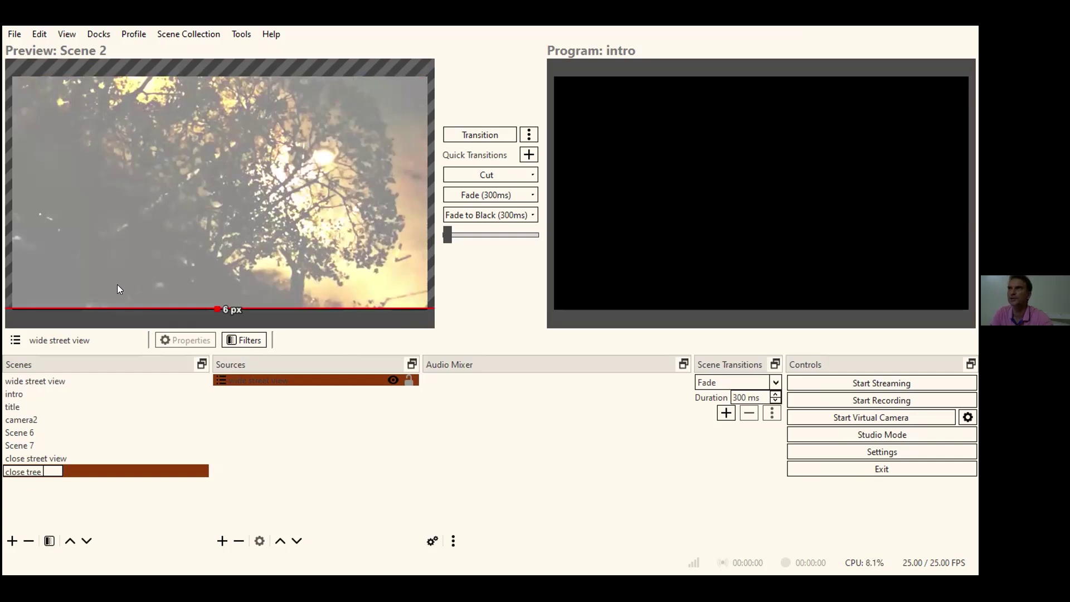
text( streat)
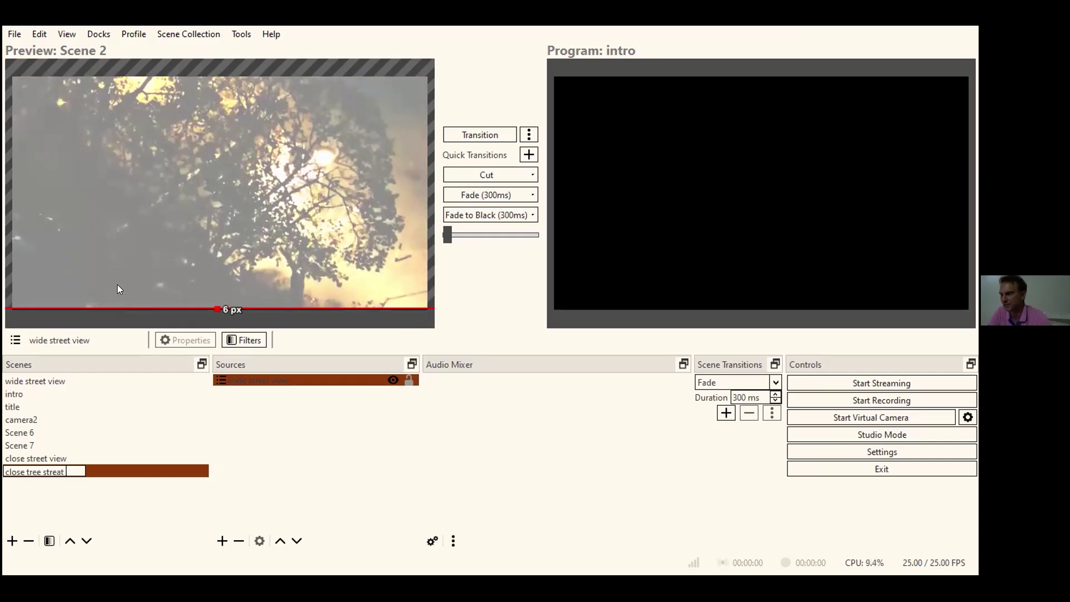
key(BackSpace)
key(BackSpace)
text(et vi)
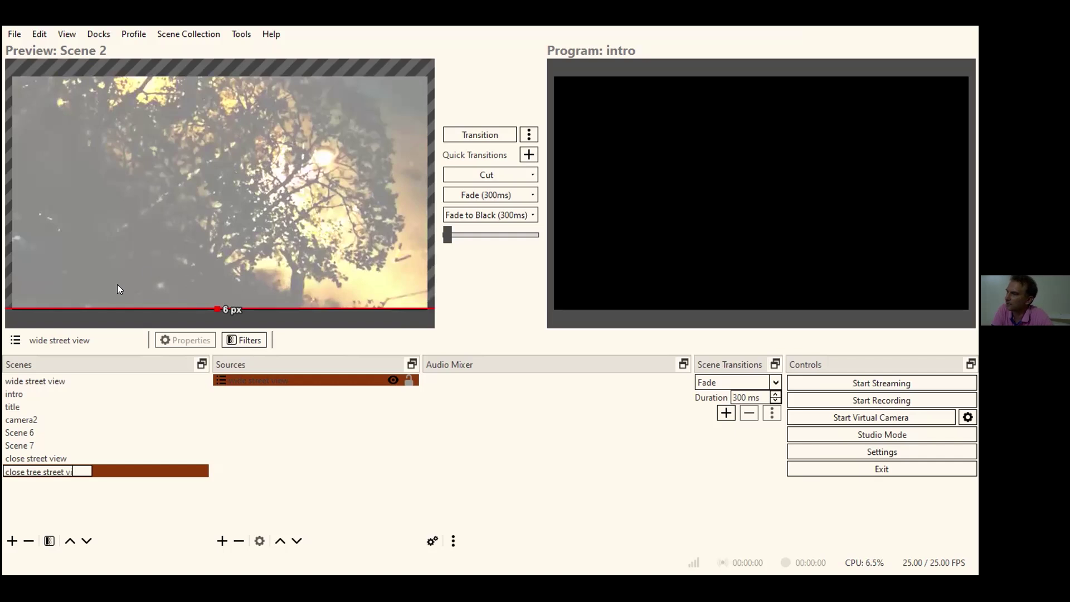
text(ew)
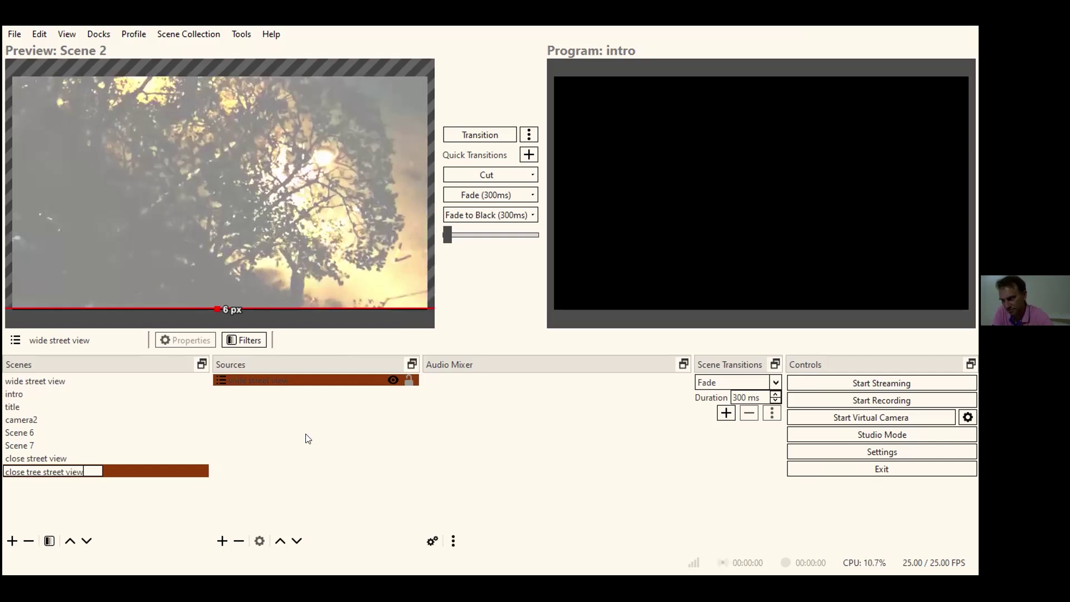
key(Return)
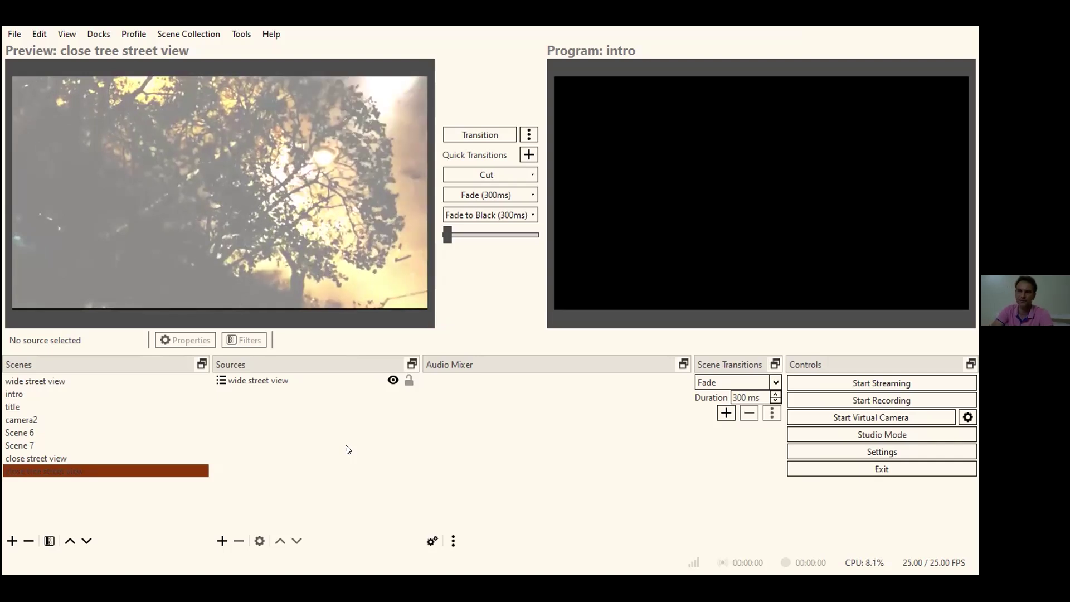
Review the camera2 scene's Video Capture Device 2 properties, from the device and resolution settings through to the audio device
click(67, 425)
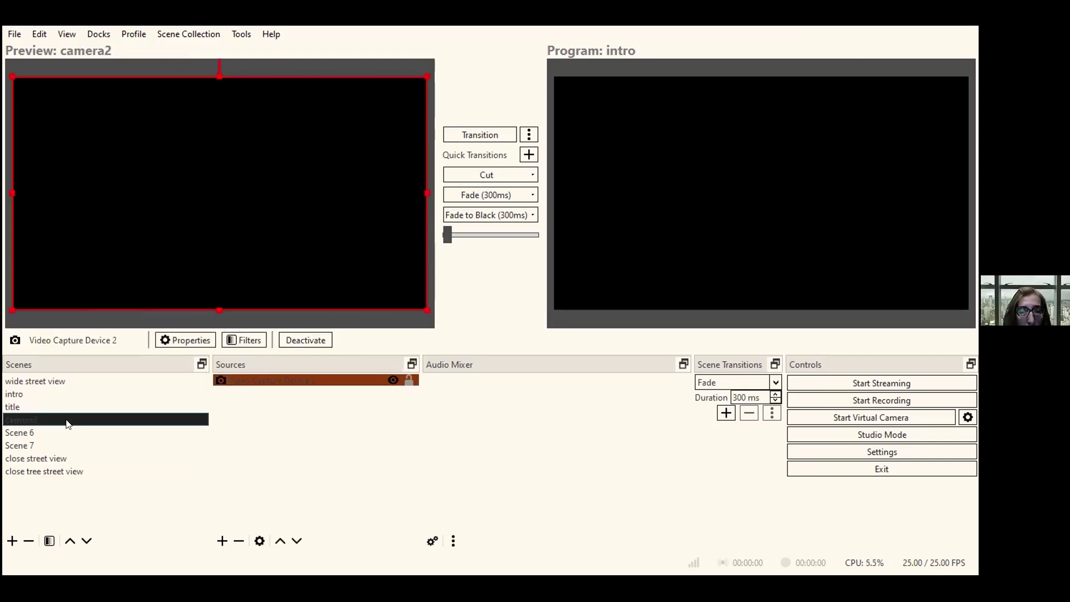
click(272, 379)
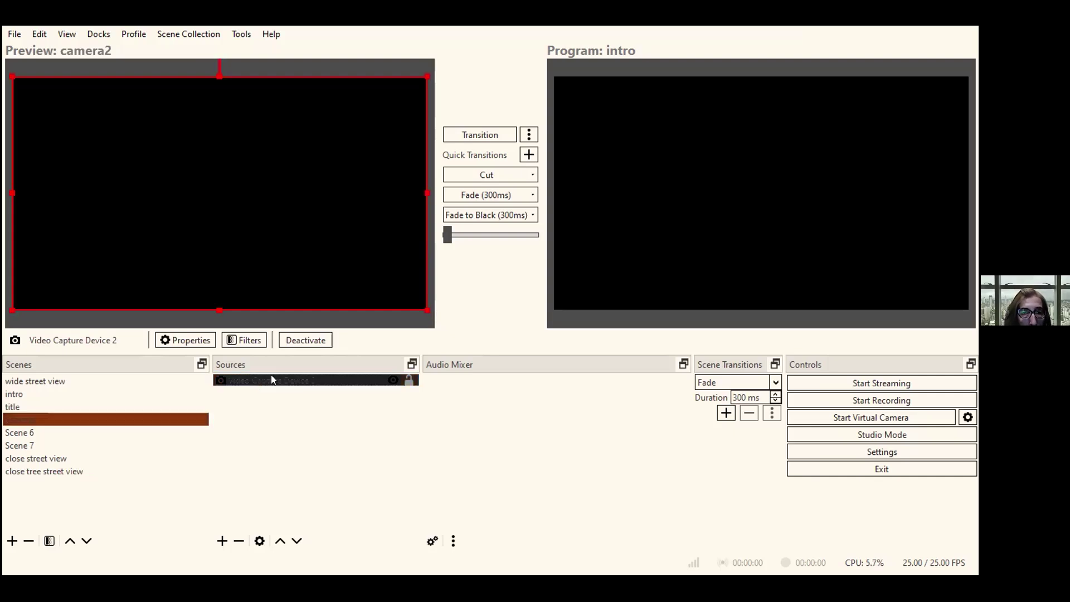
click(301, 332)
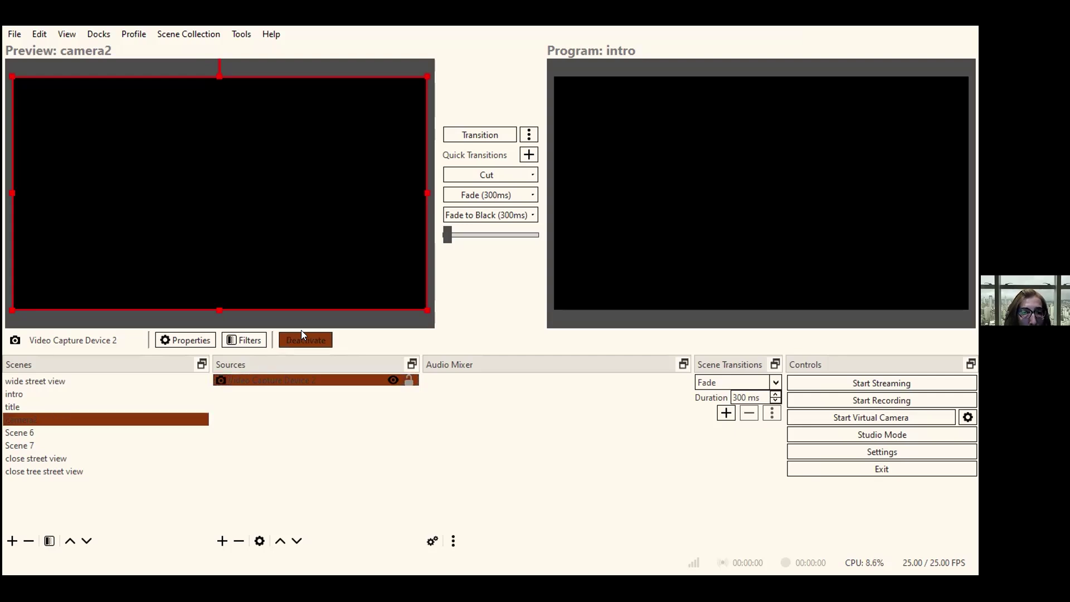
click(182, 342)
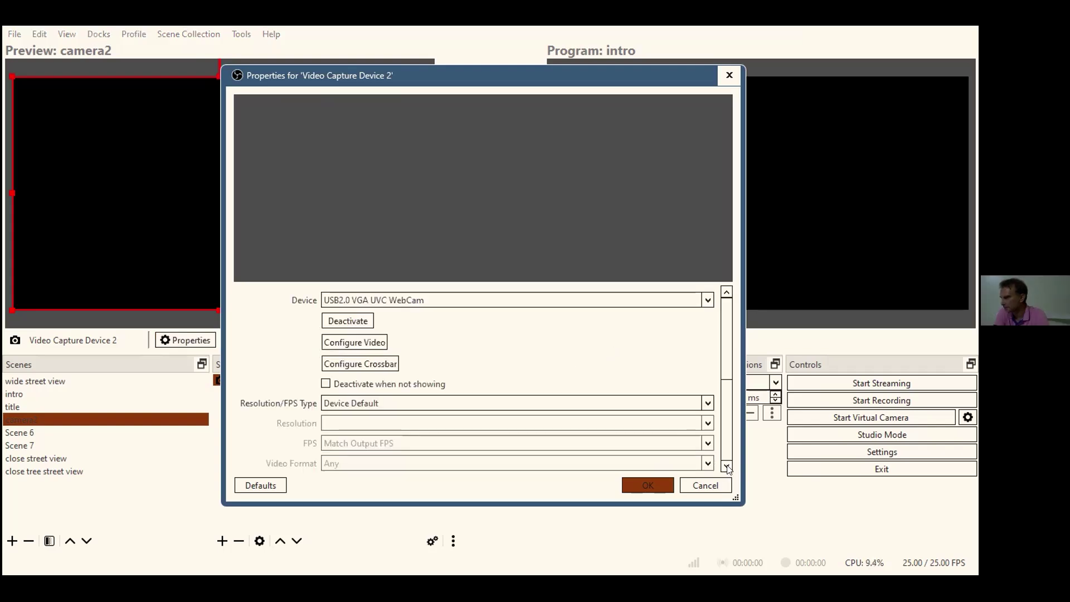
click(726, 466)
click(727, 466)
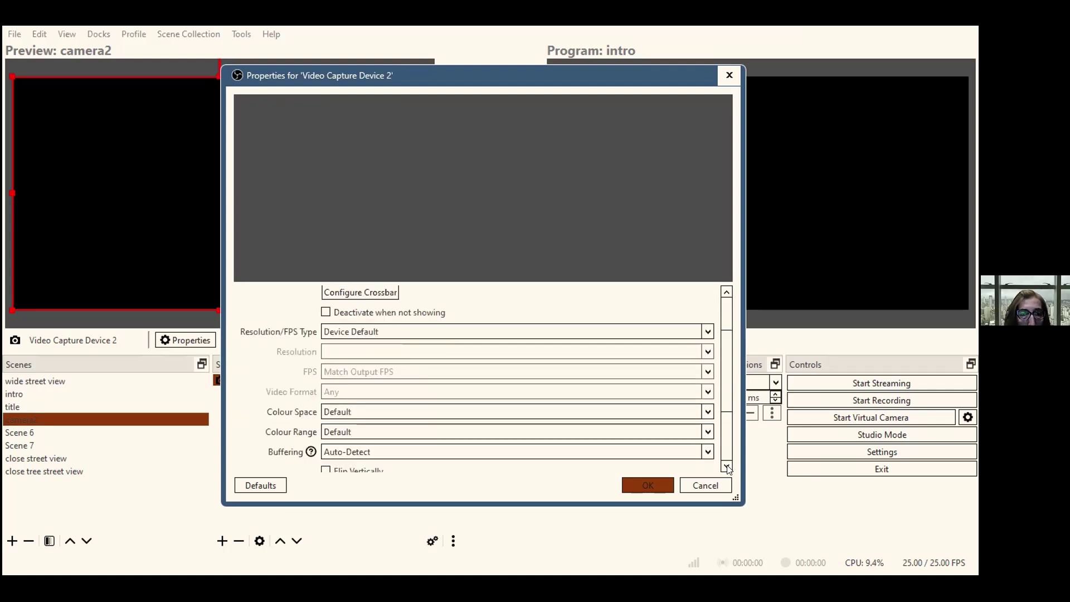
click(726, 467)
click(726, 467)
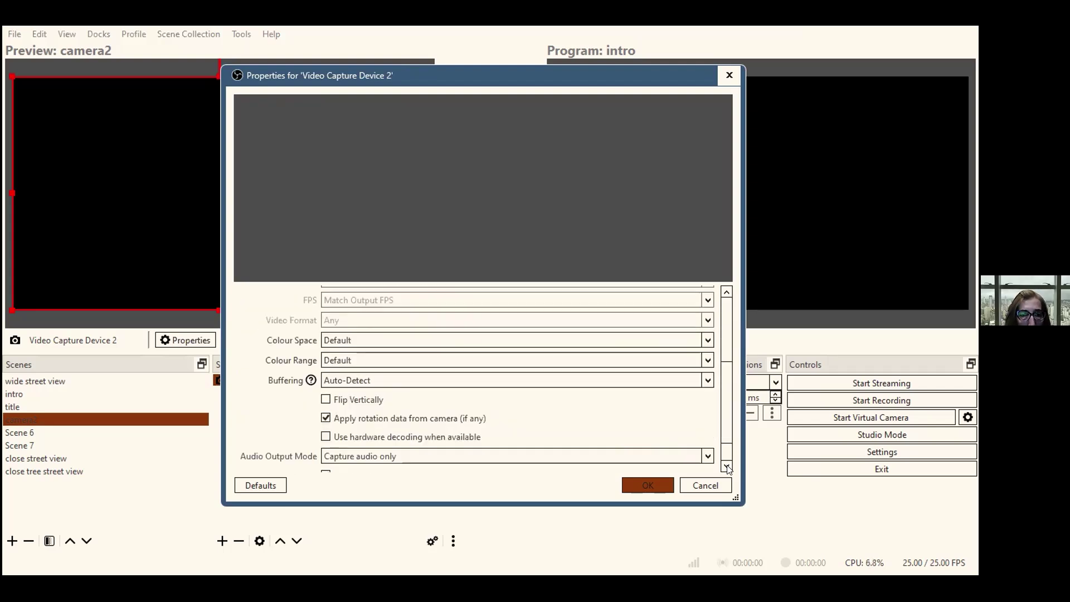
click(727, 466)
click(726, 466)
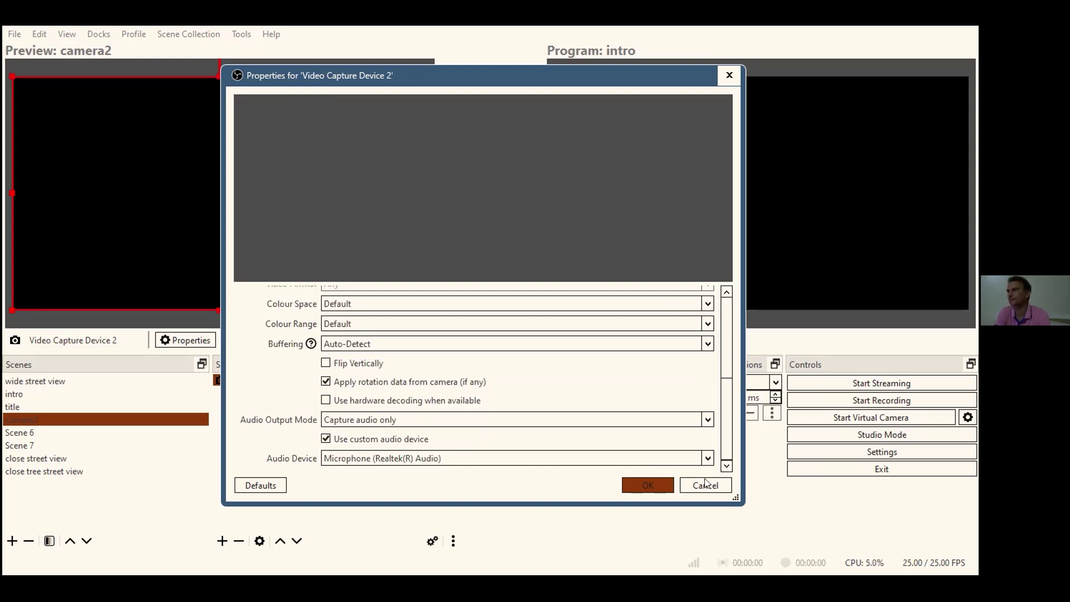
key(Tab)
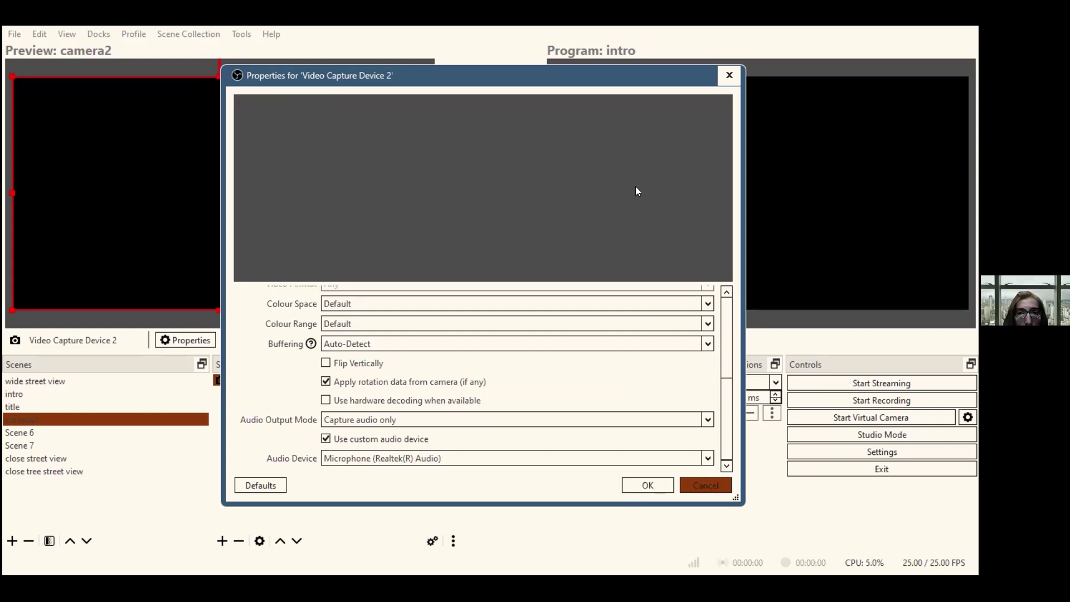
click(647, 485)
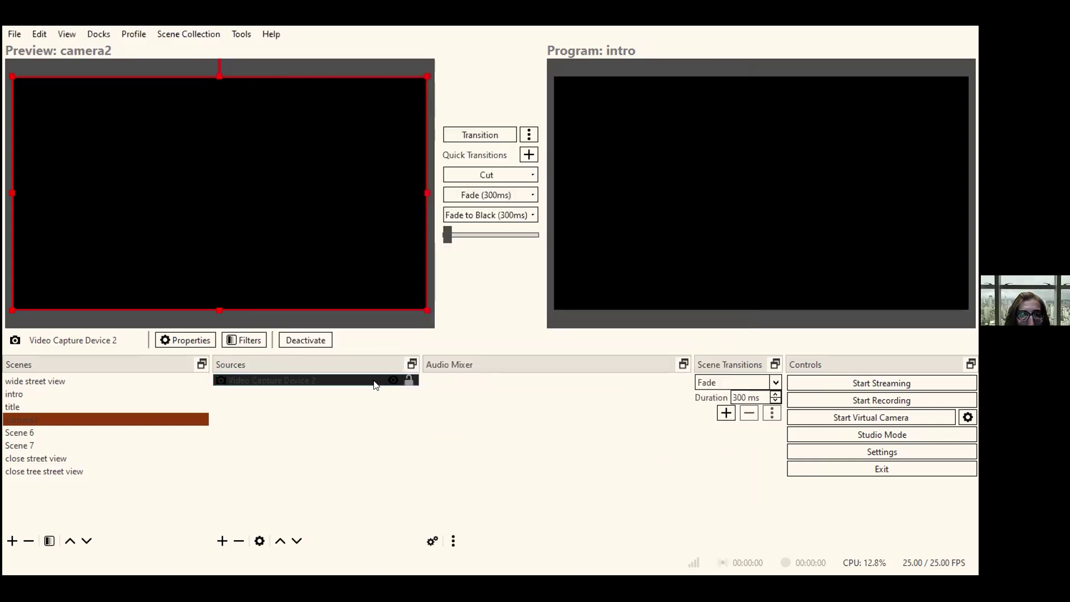
Replace the camera2 scene's source with a new visible Video Capture Device 2 that uses the USB2.0 VGA UVC WebCam
right_click(374, 384)
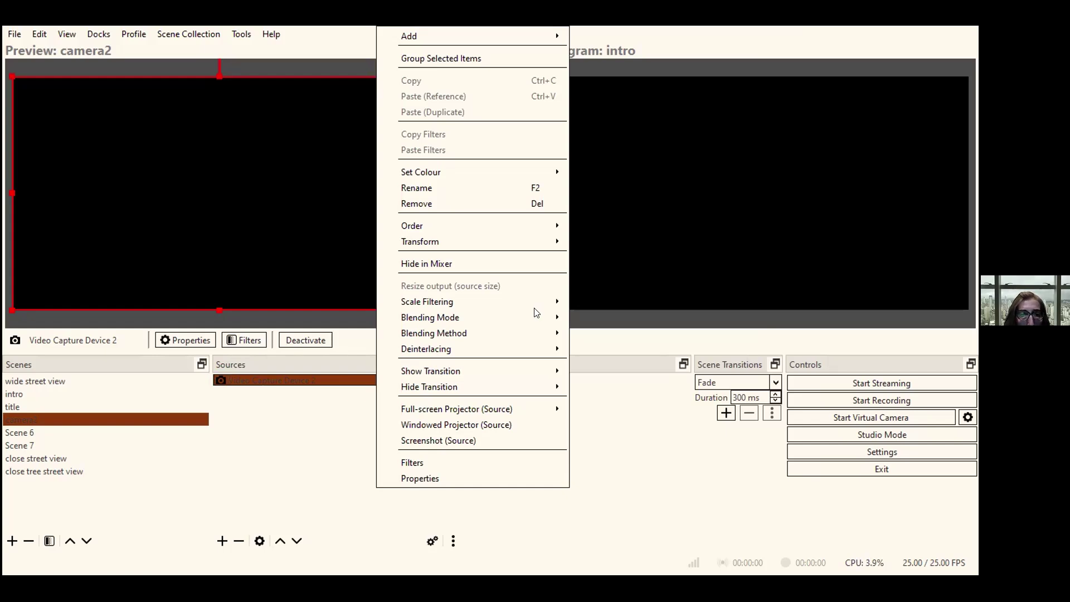
key(Delete)
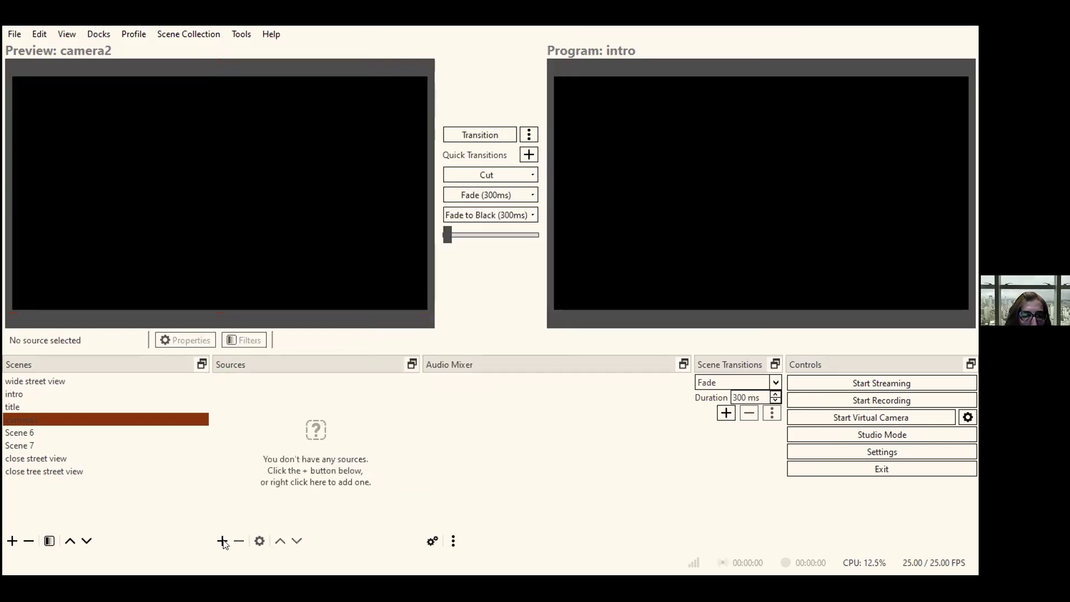
click(223, 540)
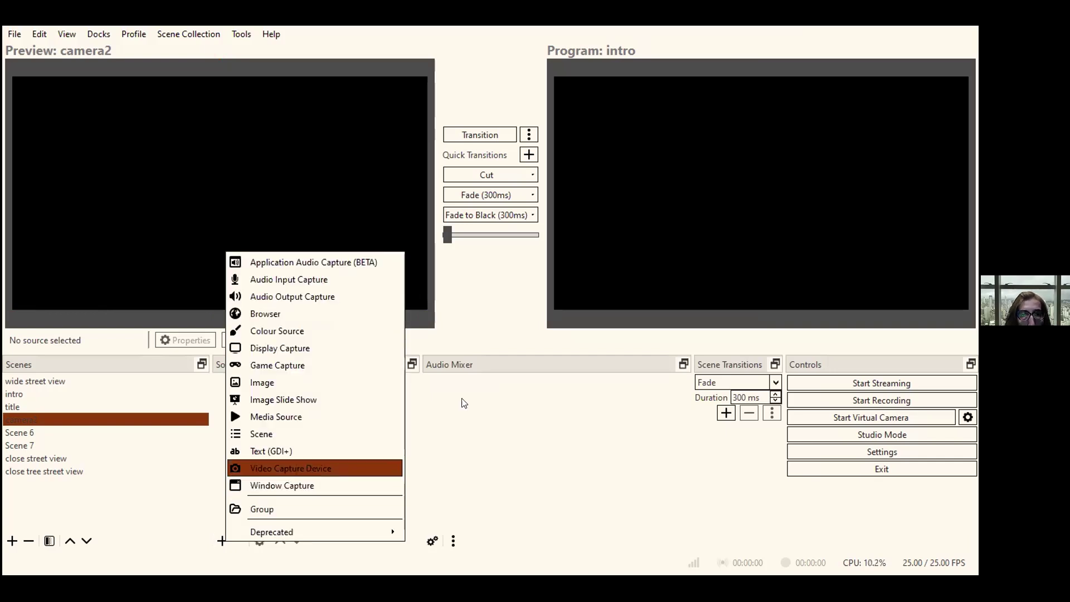
key(Return)
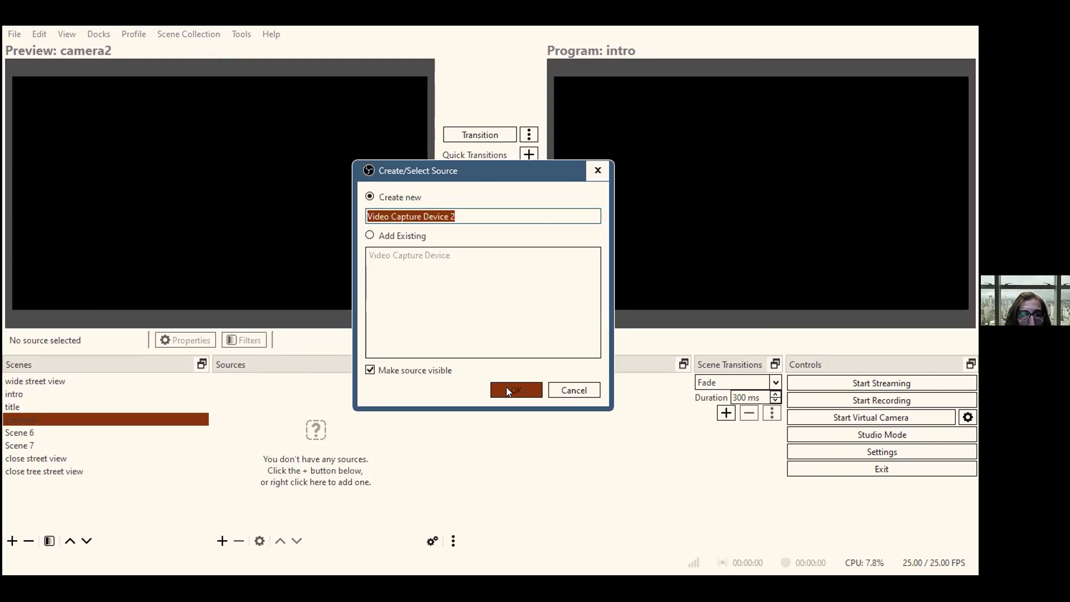
click(507, 390)
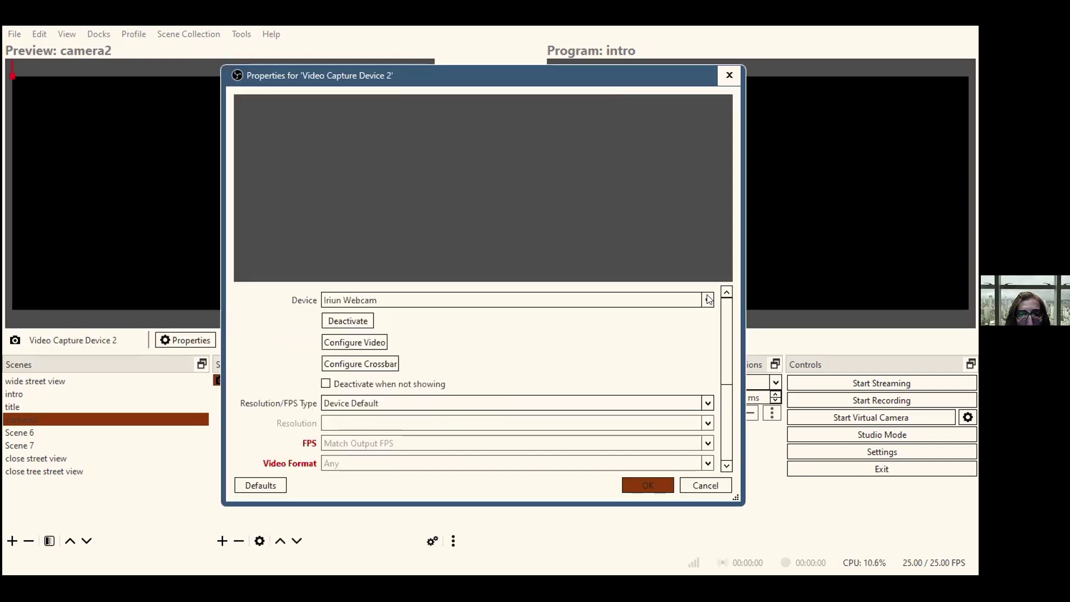
click(707, 299)
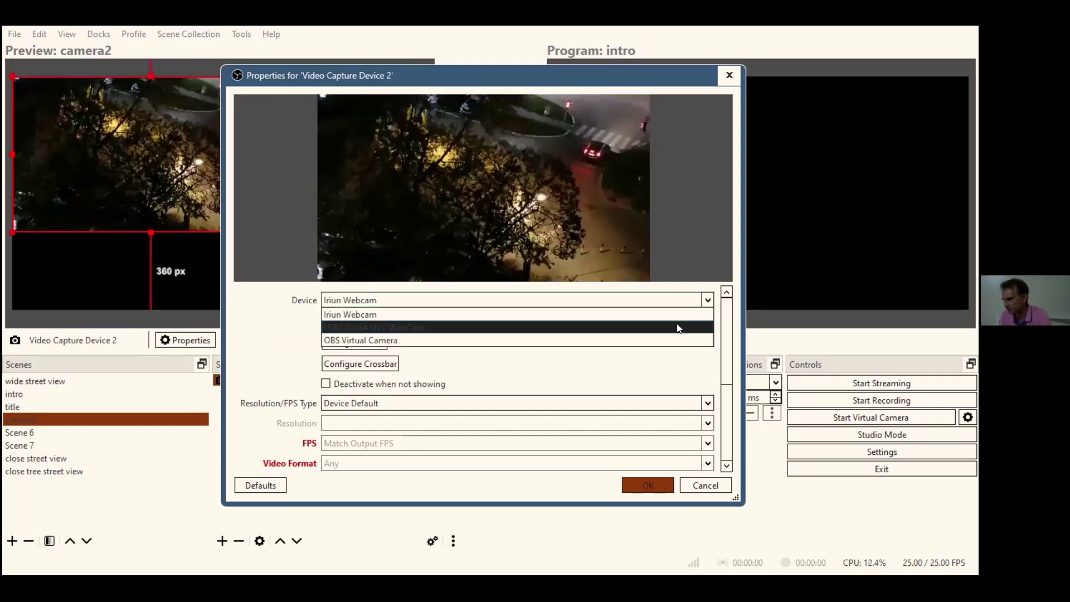
click(679, 327)
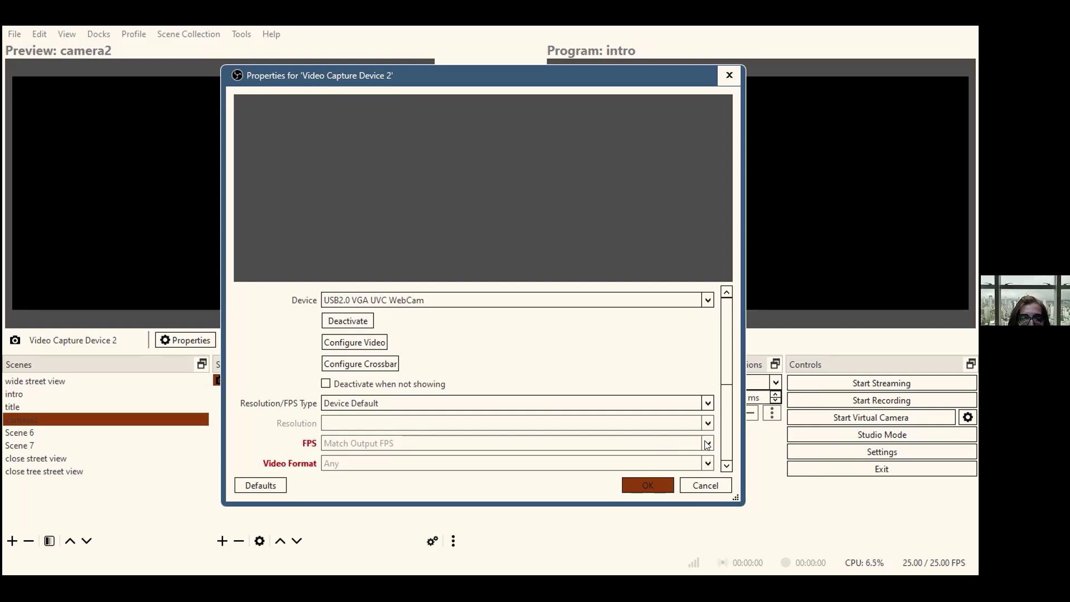
Set the capture device's Resolution/FPS Type to Custom and check the available resolutions without choosing one
click(726, 467)
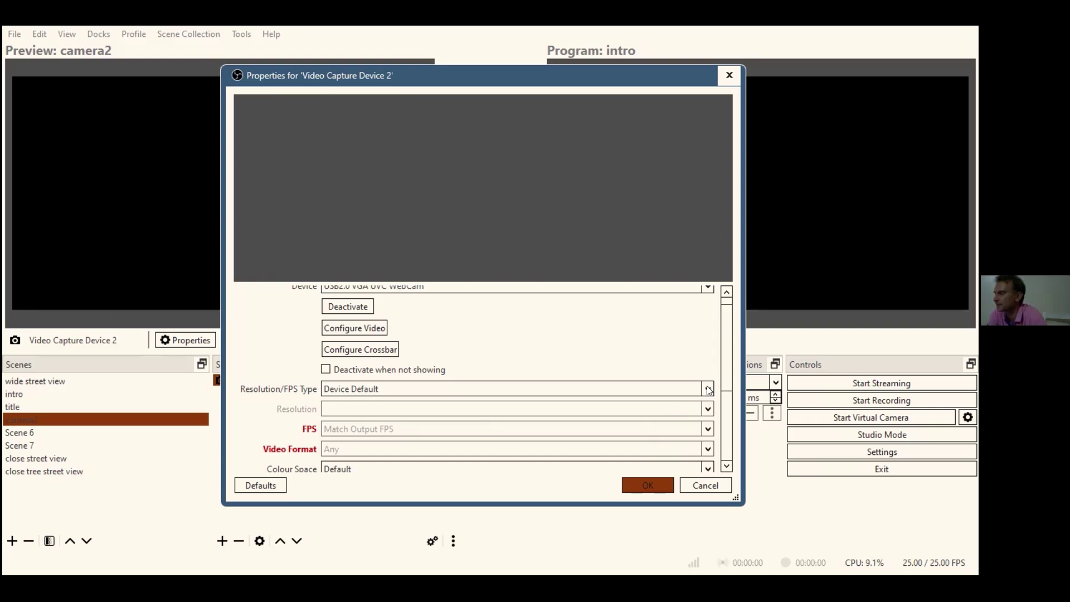
click(688, 390)
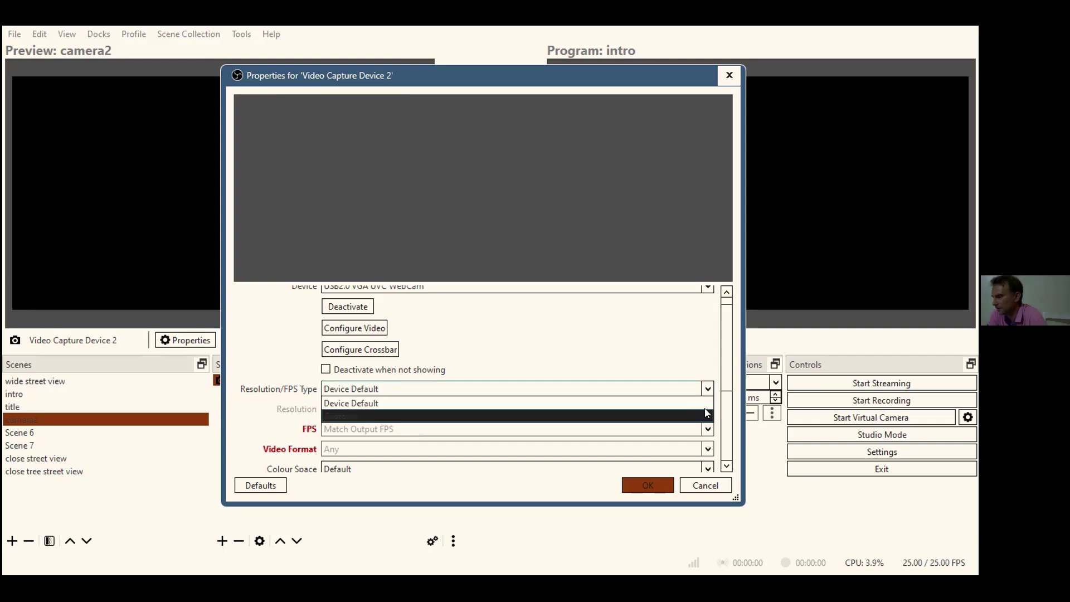
click(706, 413)
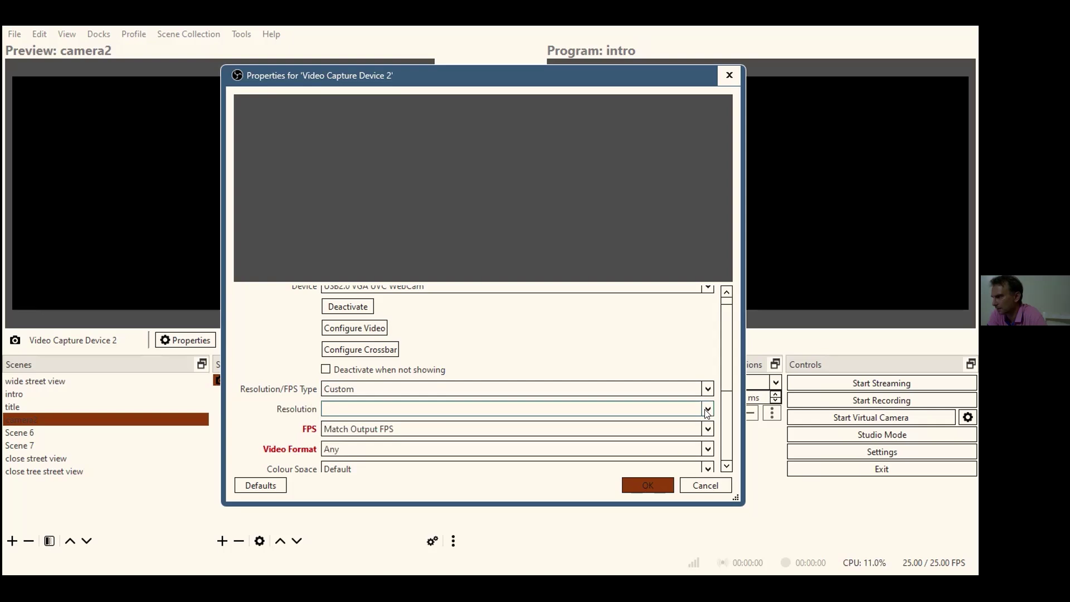
click(706, 410)
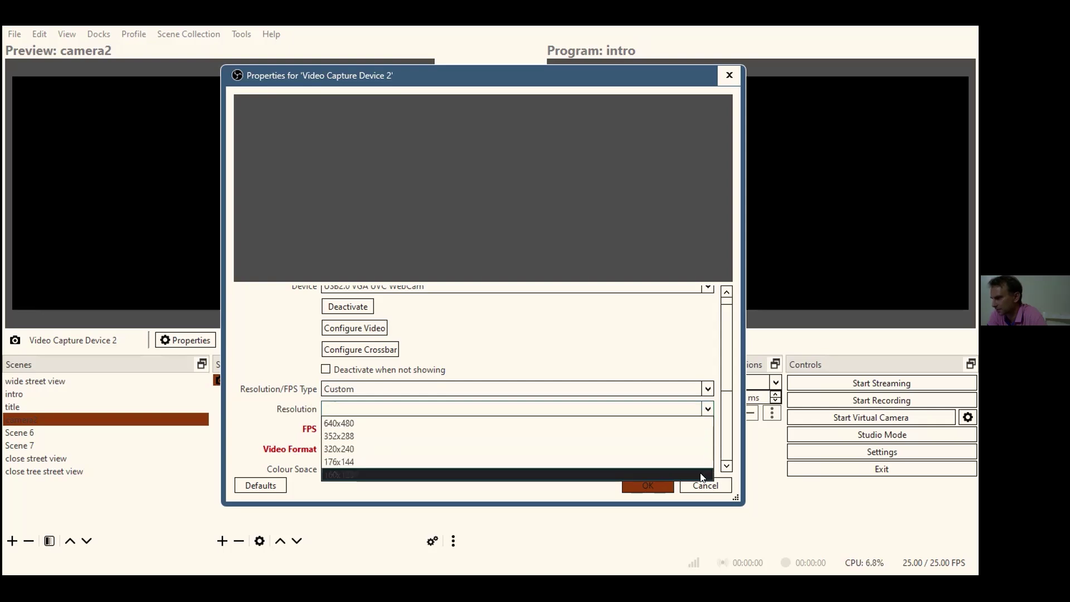
click(598, 415)
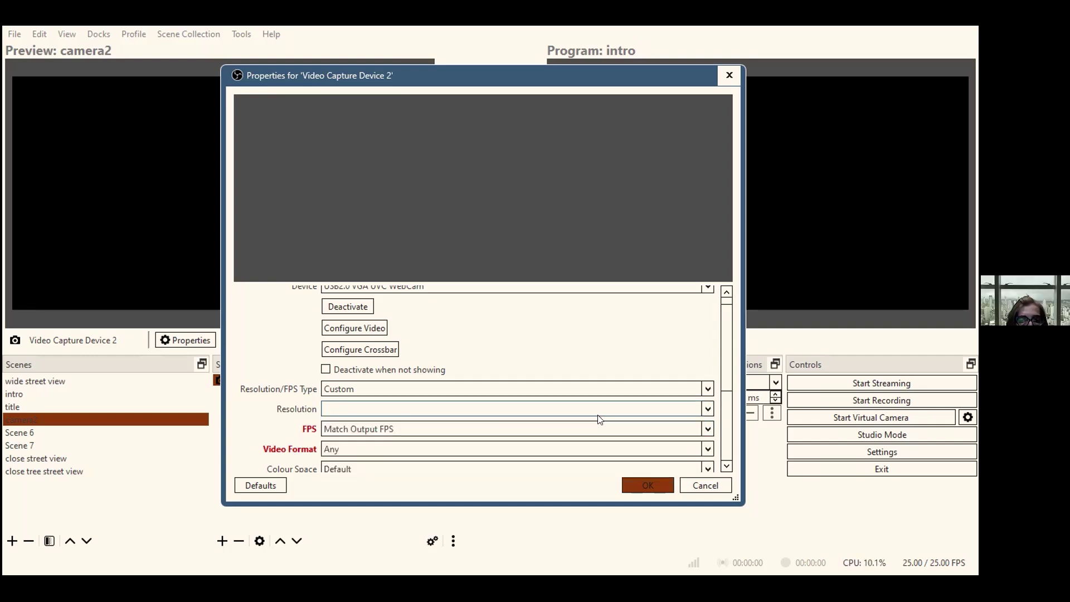
Check the FPS options for the webcam capture device
click(727, 467)
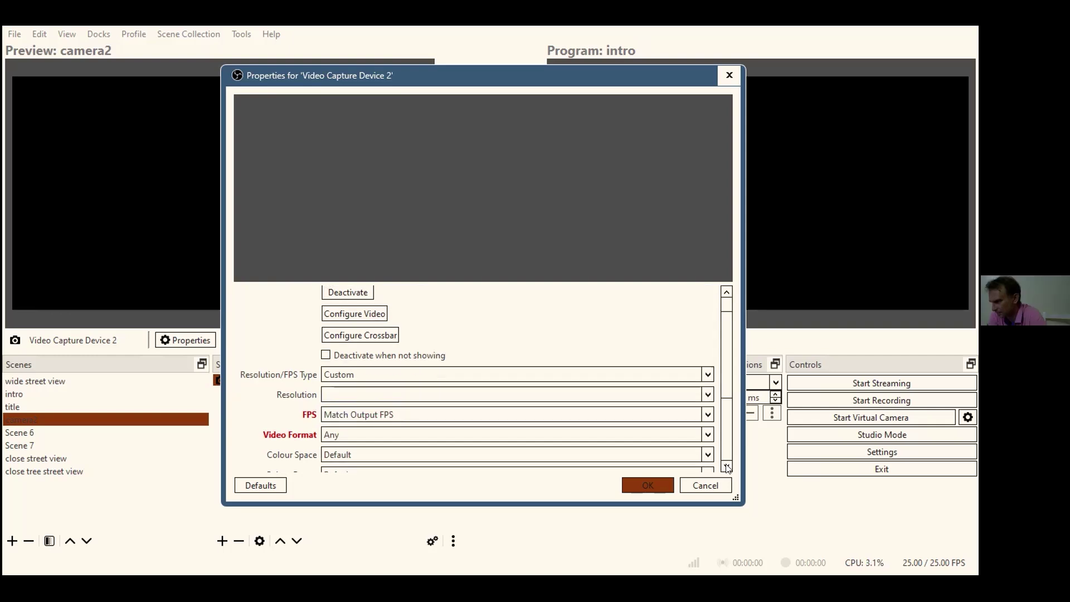
click(727, 467)
scroll(430, 405, down, 1)
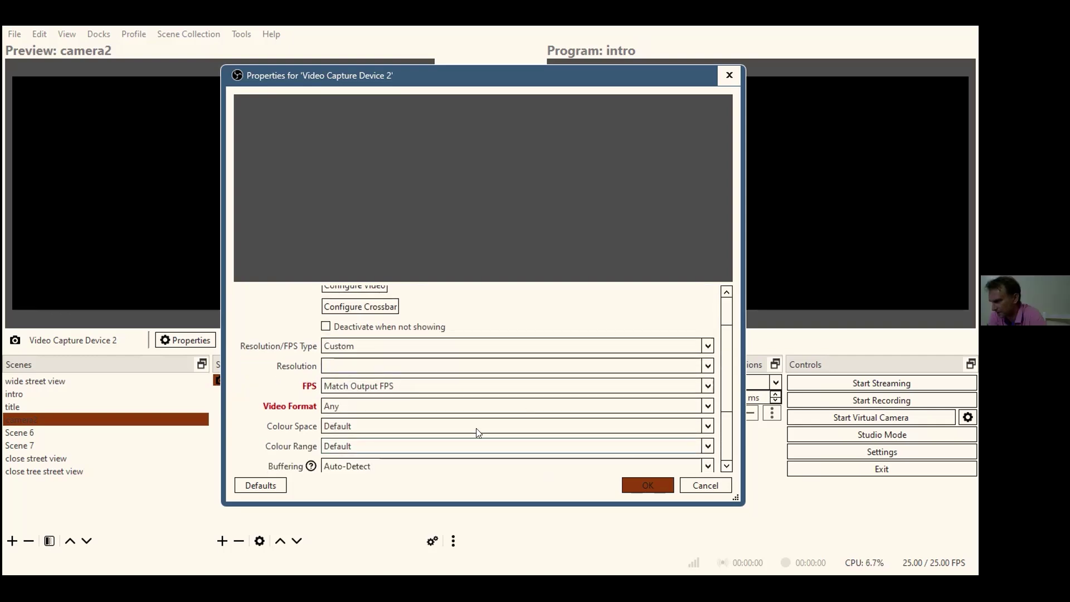
click(708, 388)
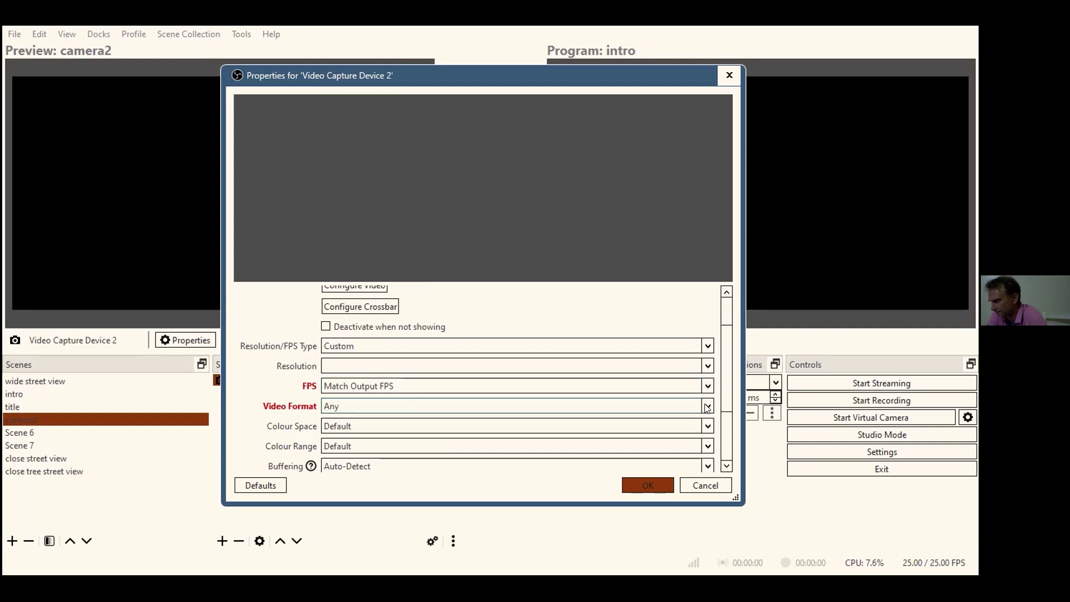
Review the remaining video format, buffering and audio options of Video Capture Device 2, and close its properties without keeping changes
click(706, 407)
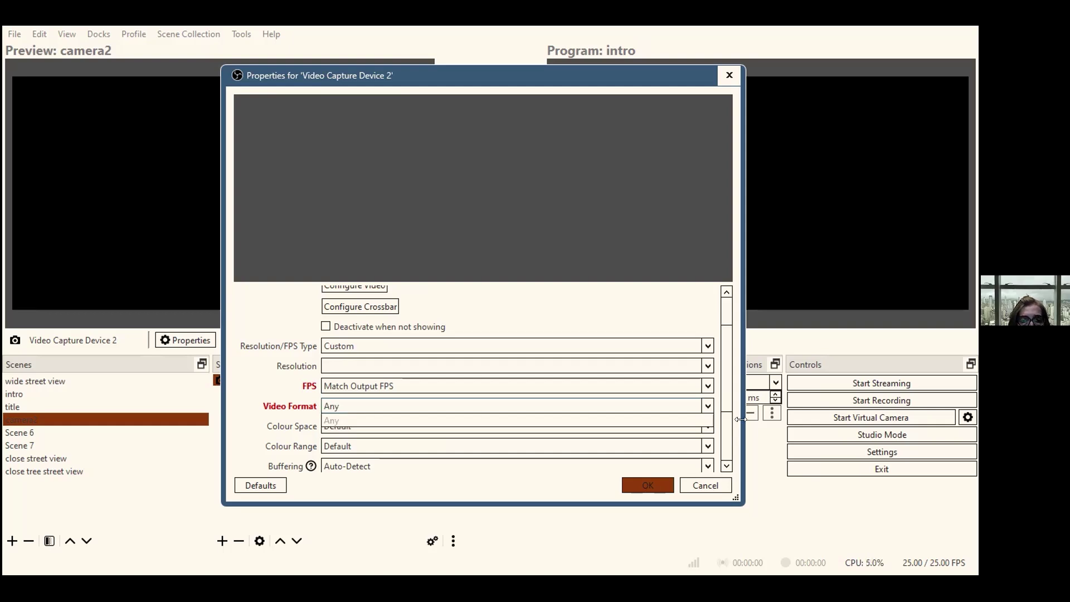
click(726, 467)
click(726, 467)
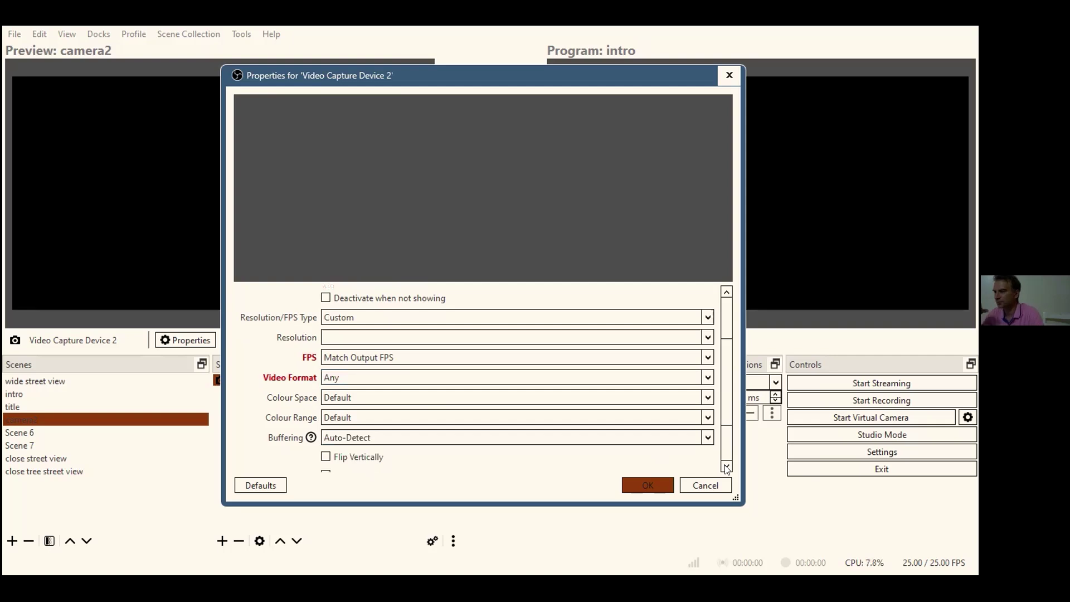
click(726, 467)
click(726, 467)
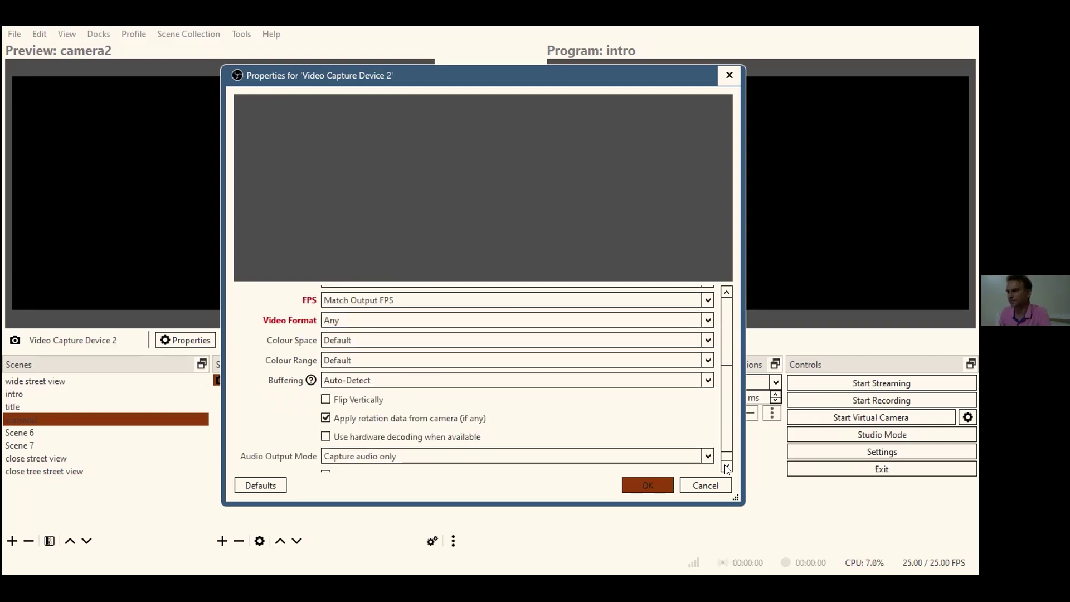
click(727, 467)
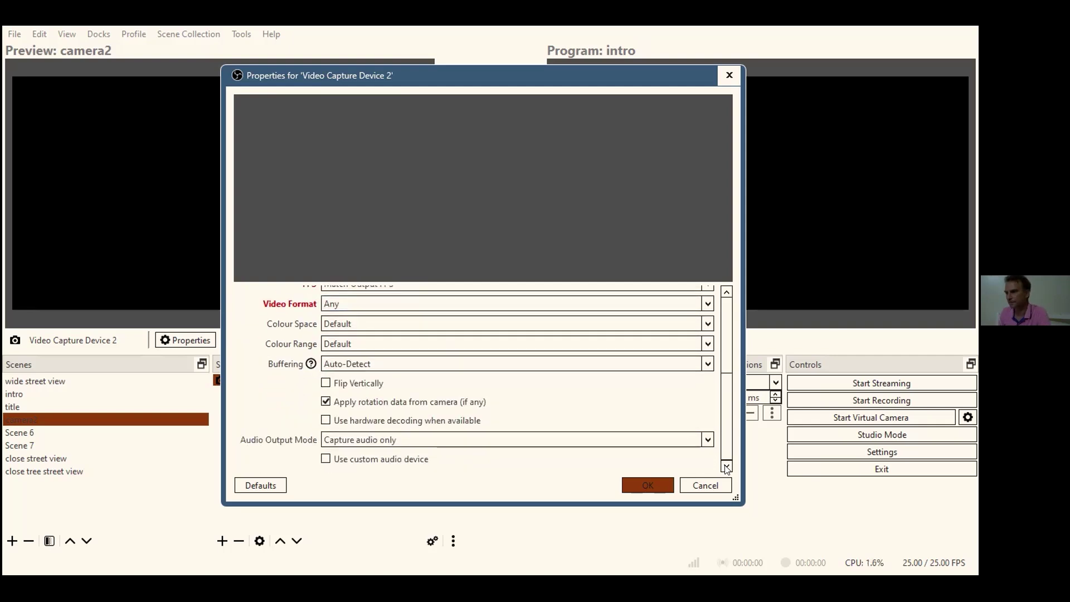
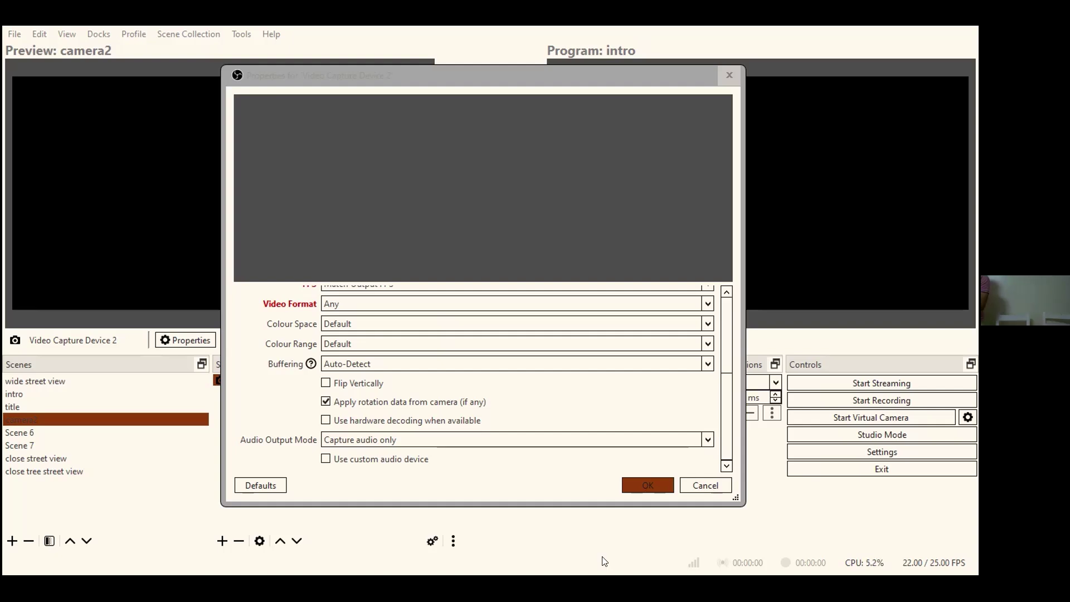
click(718, 356)
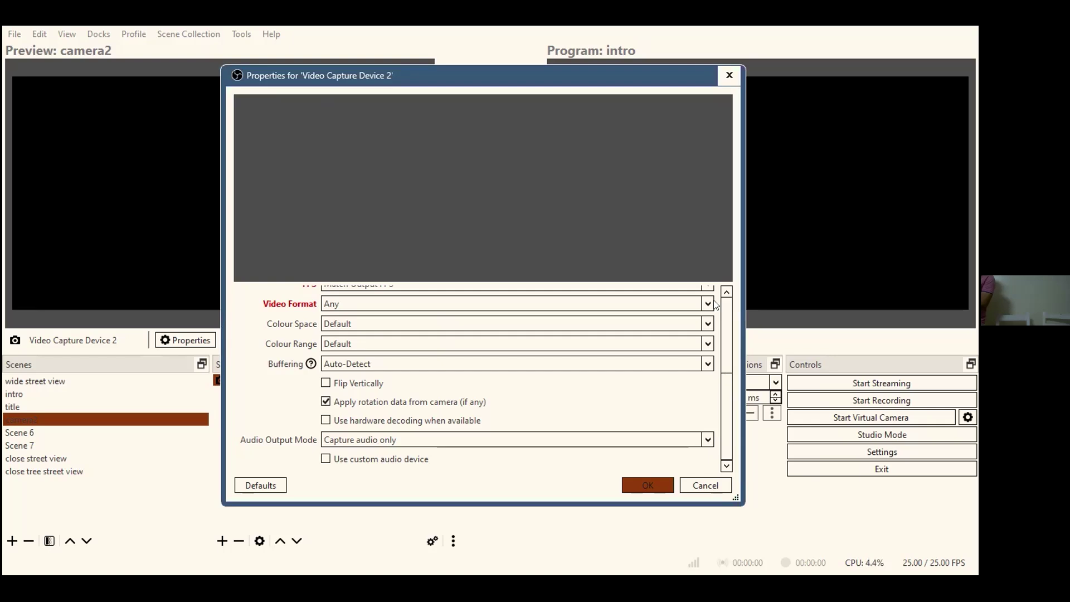
right_click(726, 452)
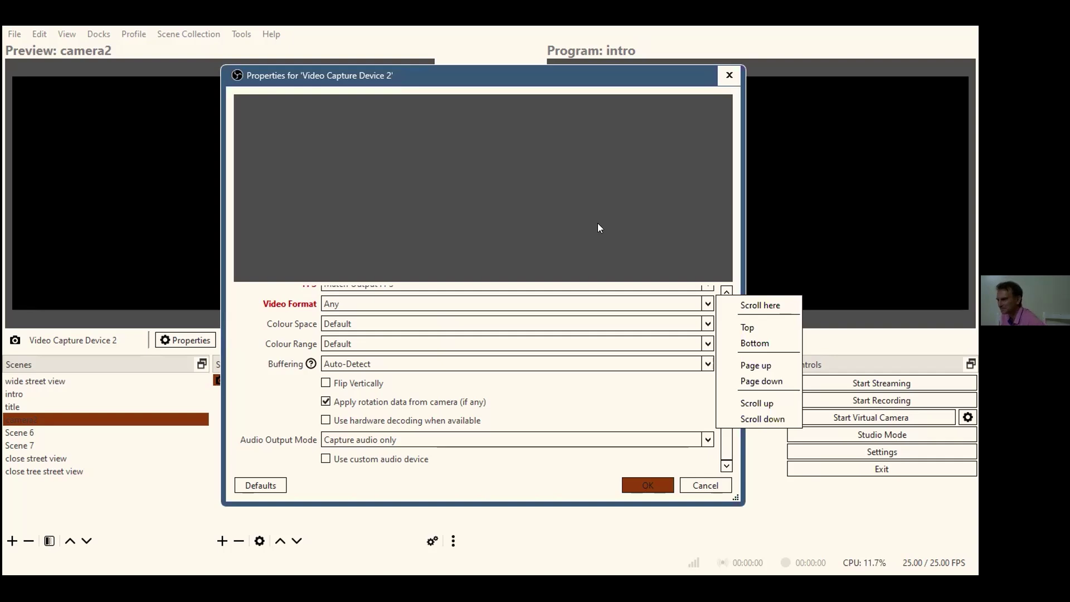
key(Escape)
key(Escape)
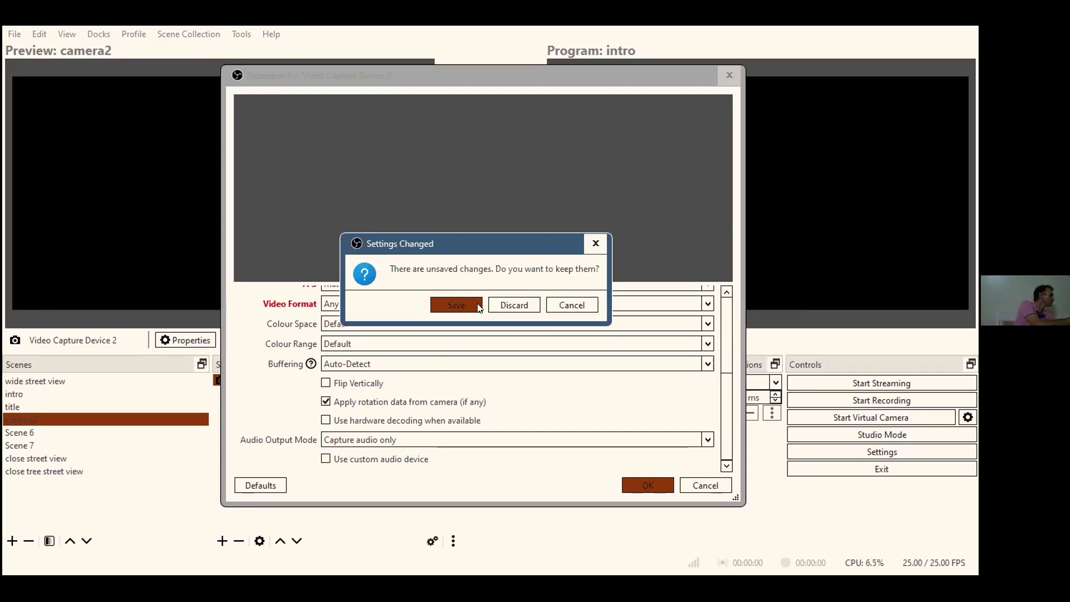
click(519, 305)
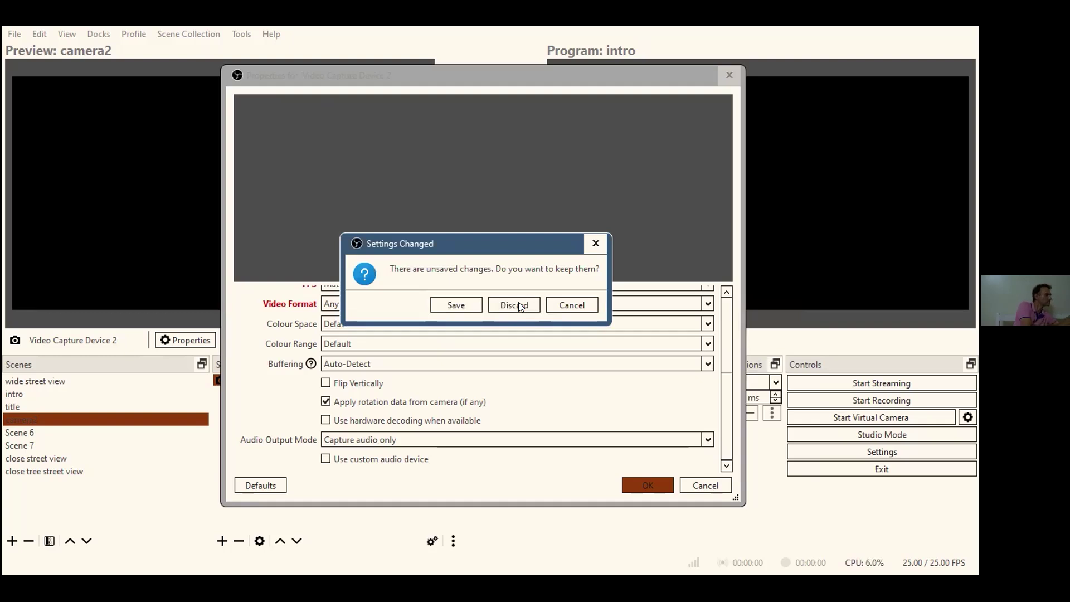
Remove Video Capture Device 2 from the sources of the camera2 scene
click(238, 541)
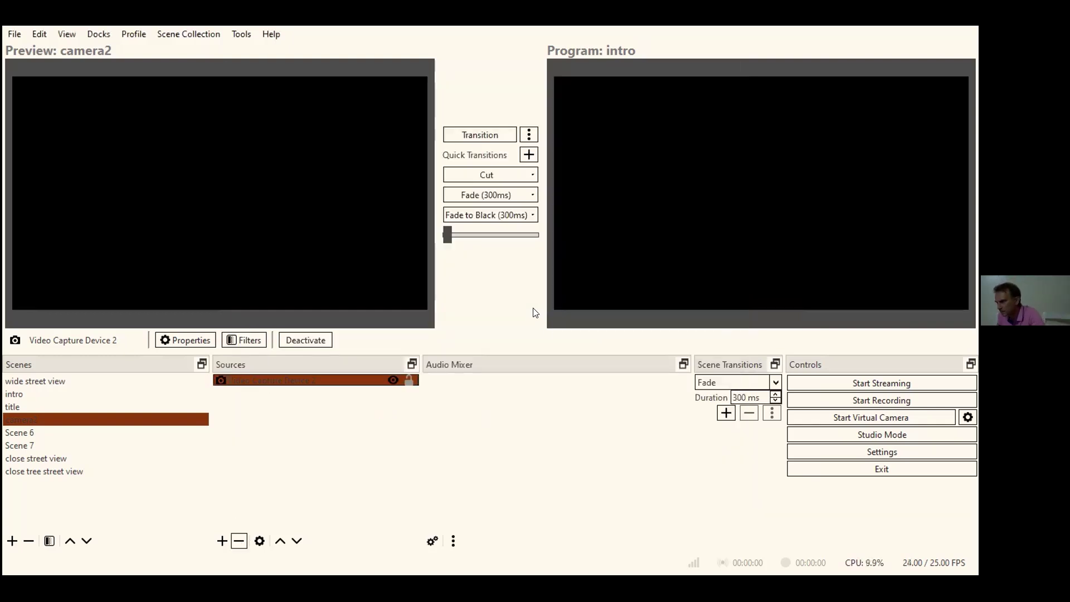
key(Escape)
click(51, 432)
key(Up)
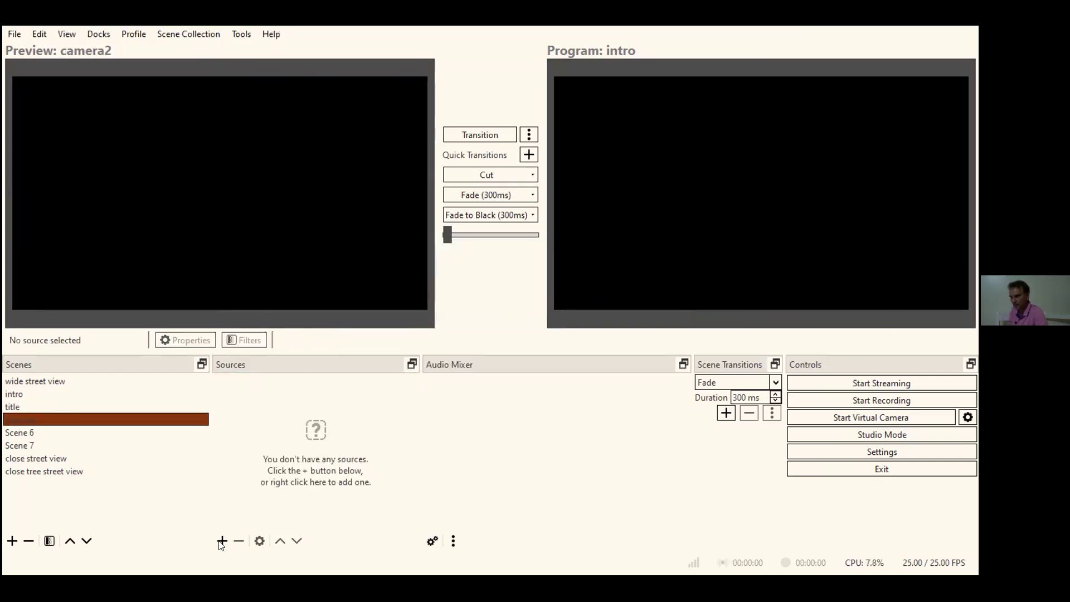
Add a new video capture source, Video Capture Device 2, to camera2 with USB2.0 VGA UVC WebCam as its device
click(221, 541)
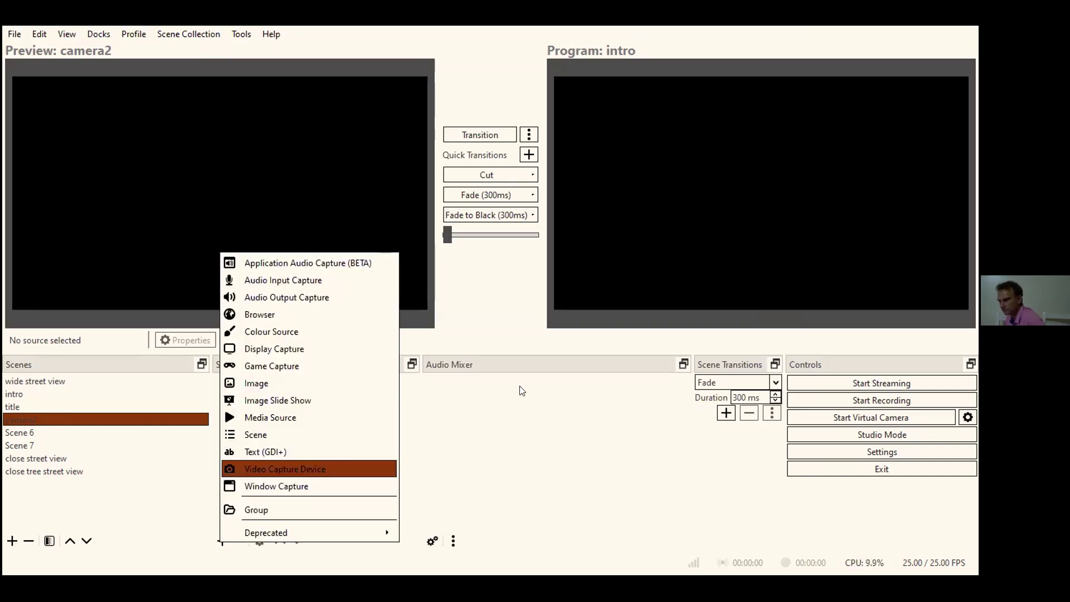
key(Return)
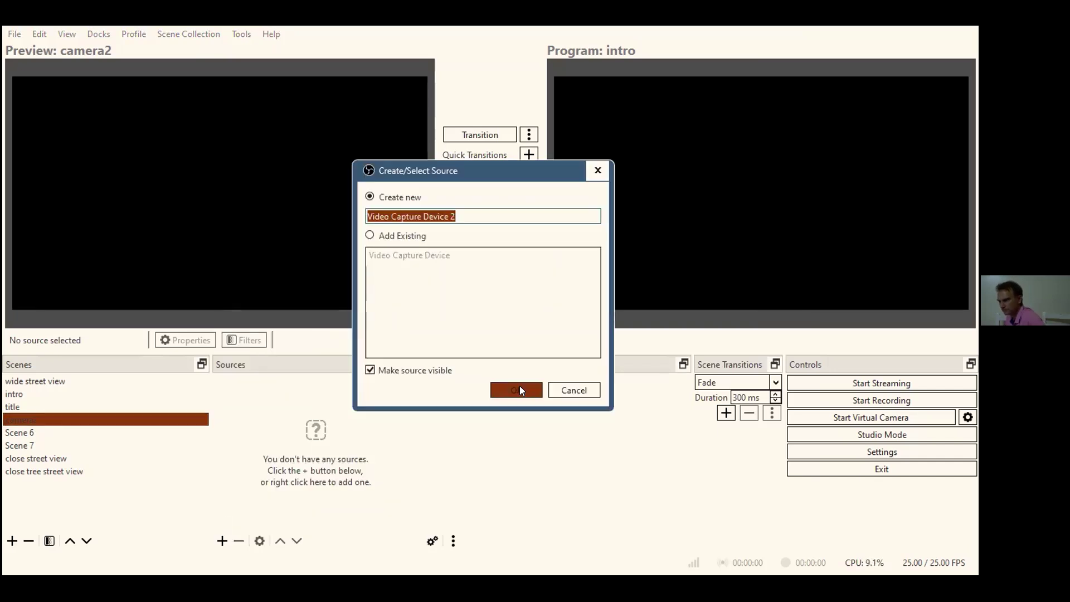
click(520, 387)
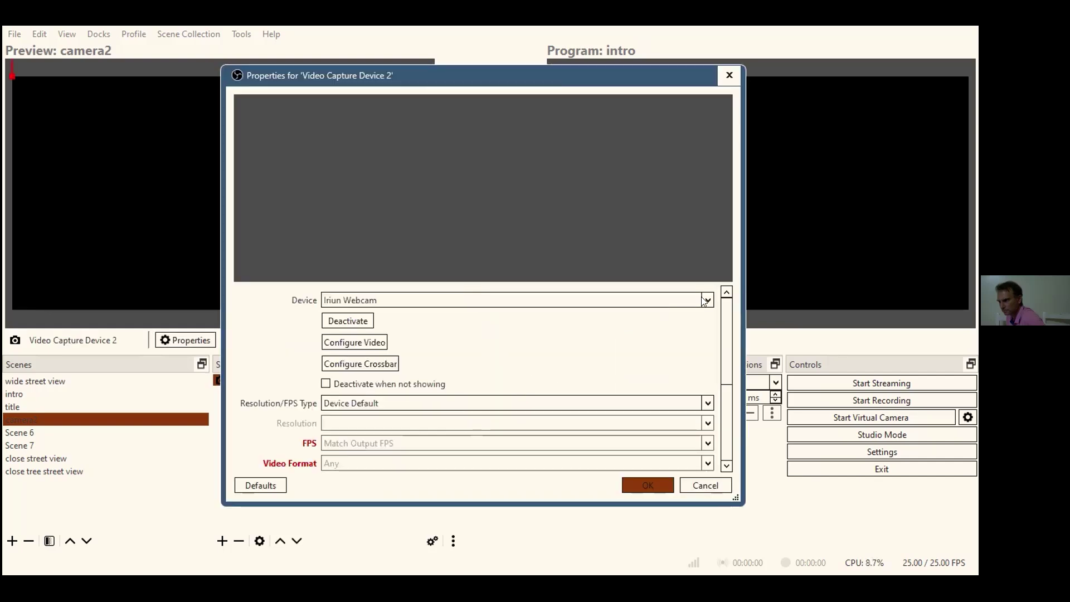
click(706, 300)
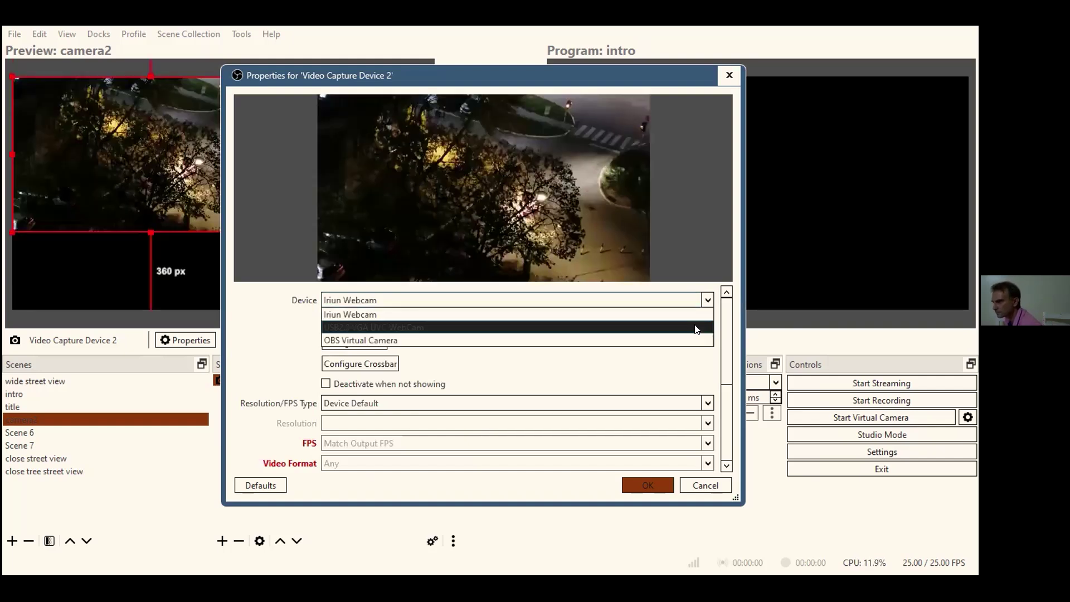
click(696, 329)
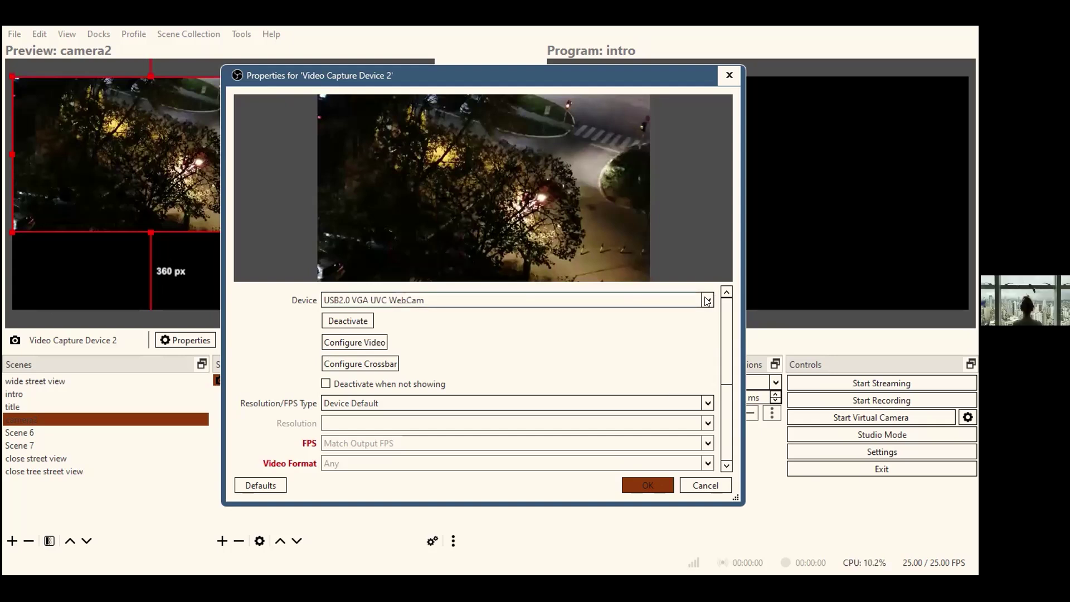
click(612, 302)
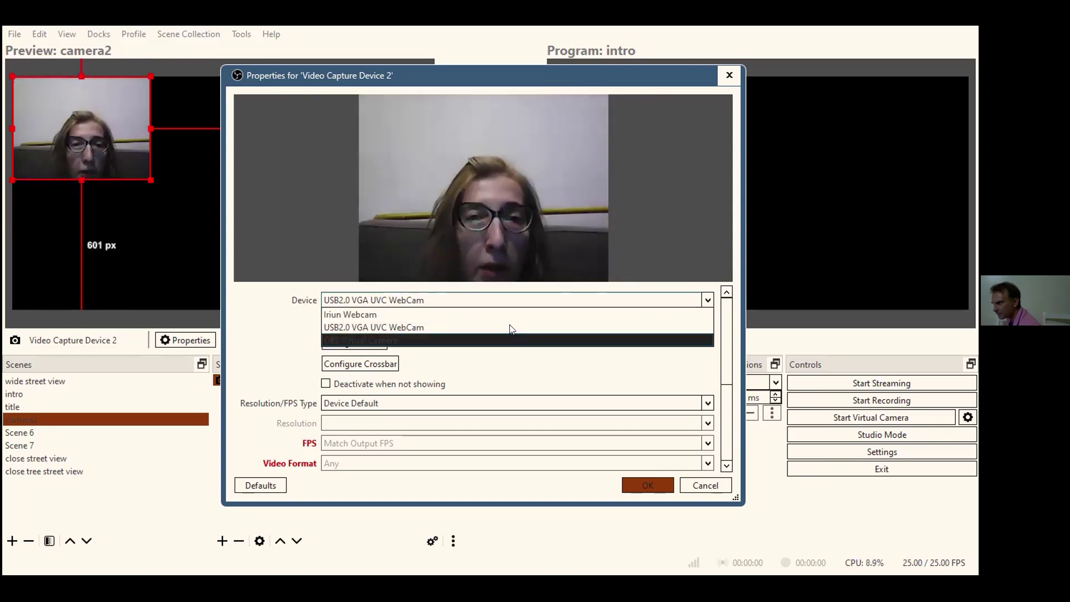
click(649, 486)
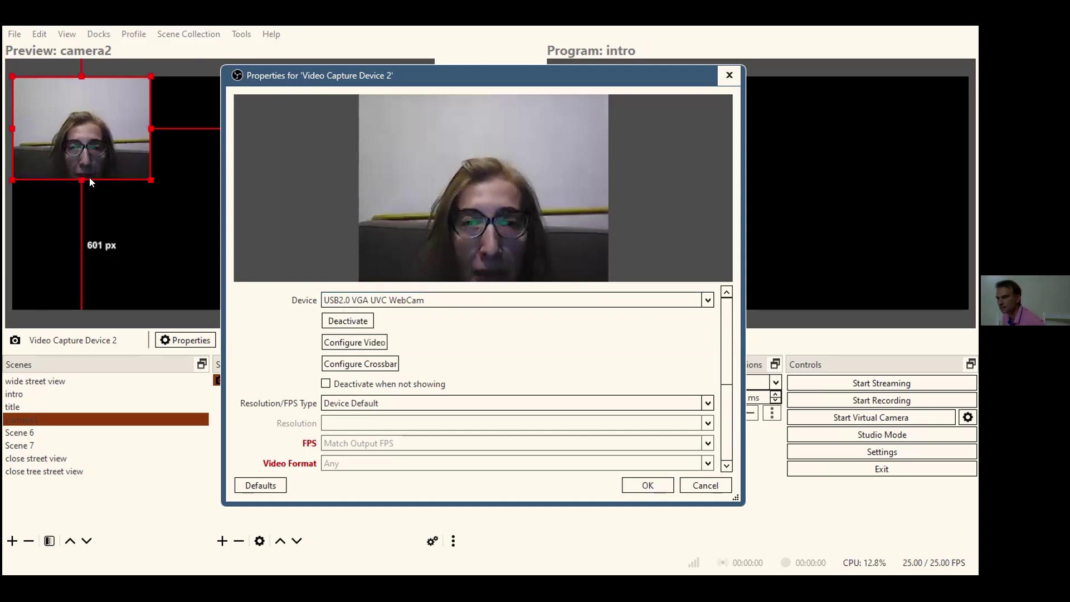
Try enlarging the webcam source by hand in the camera2 preview
click(143, 180)
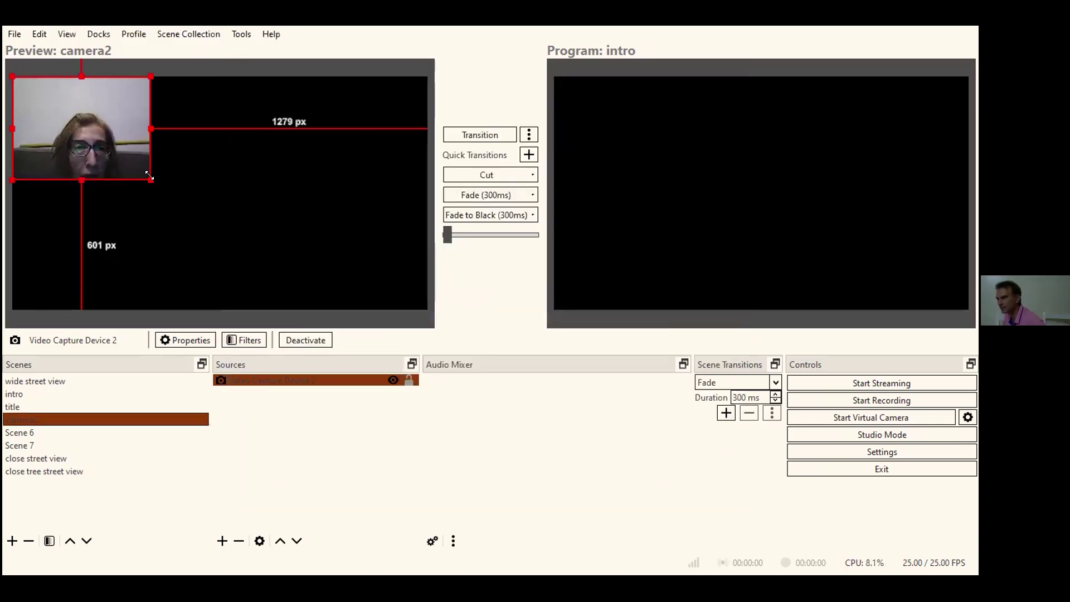
drag(151, 180, 372, 238)
drag(346, 202, 380, 207)
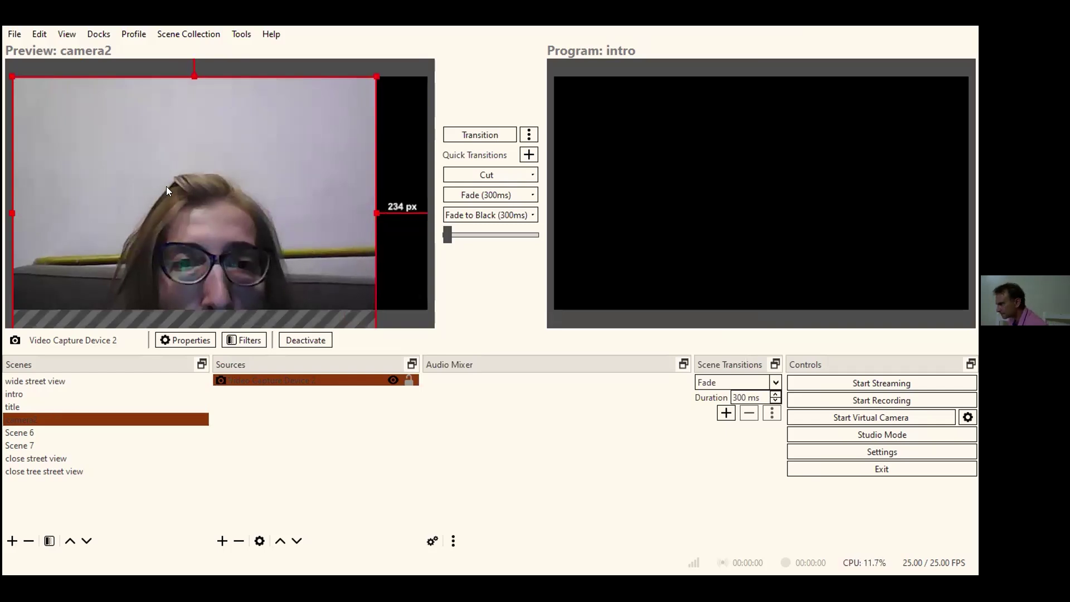
Fit the webcam source to the screen in the camera2 scene, keeping its proportions
right_click(226, 488)
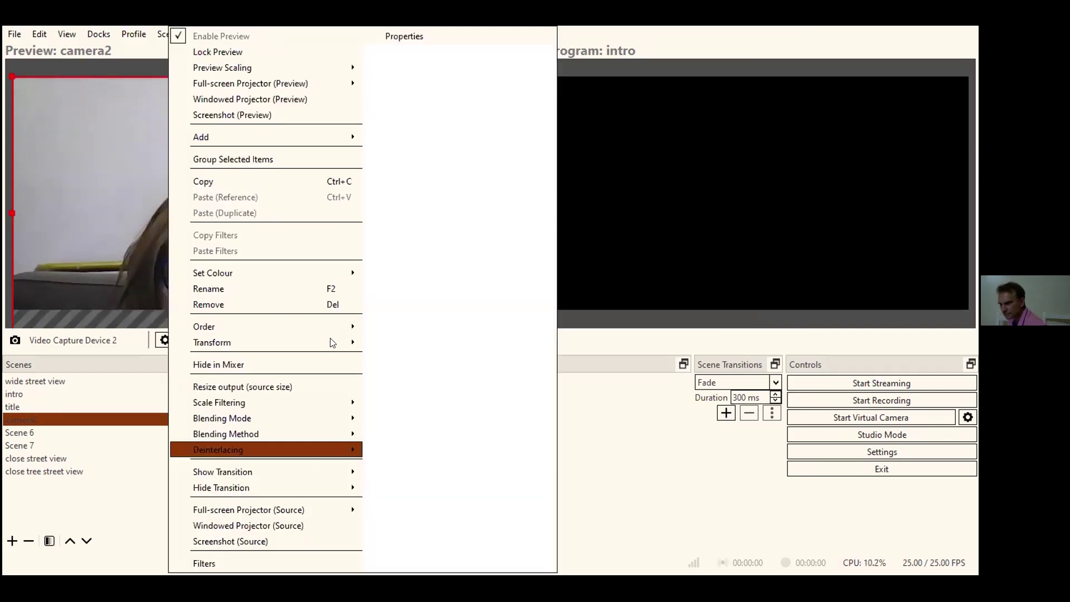
mouse_move(212, 342)
click(414, 499)
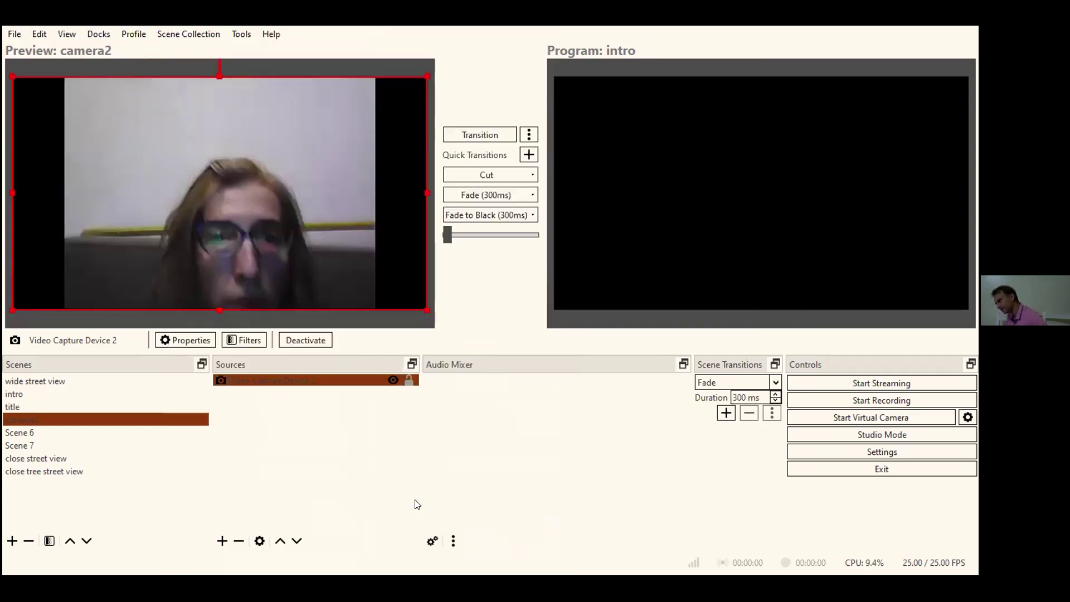
Reorder the scenes so wide street view is followed by close street view, close tree street view, camera2, title and intro
click(104, 397)
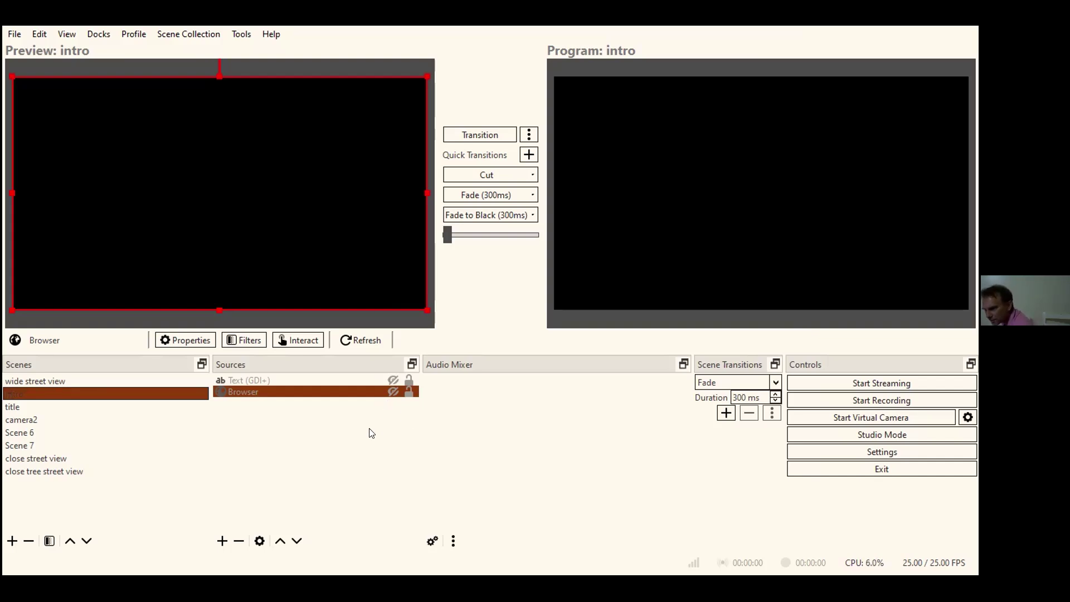
click(141, 378)
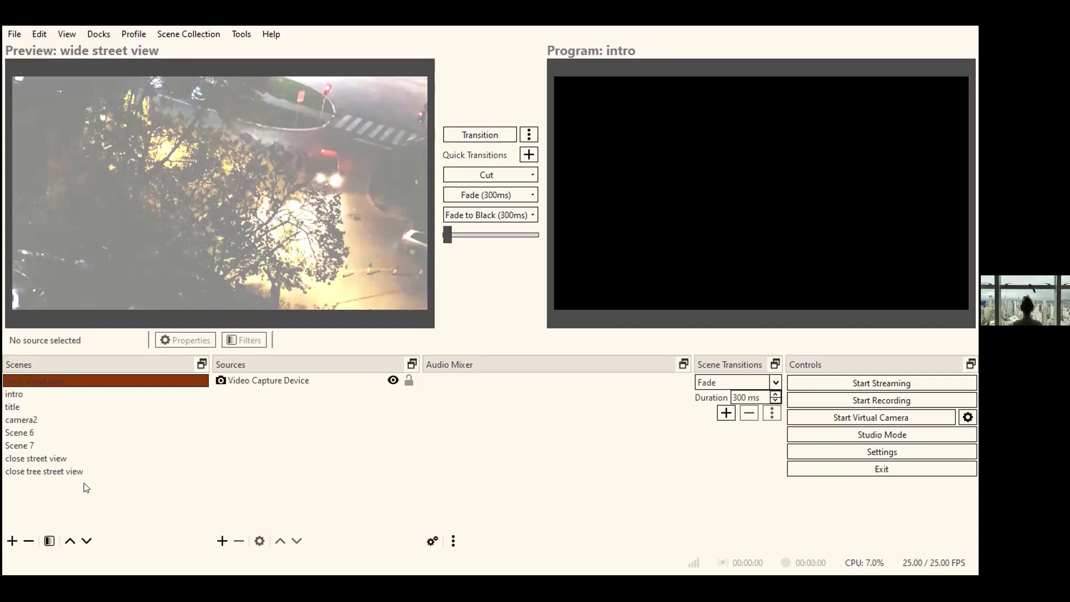
drag(43, 460, 46, 402)
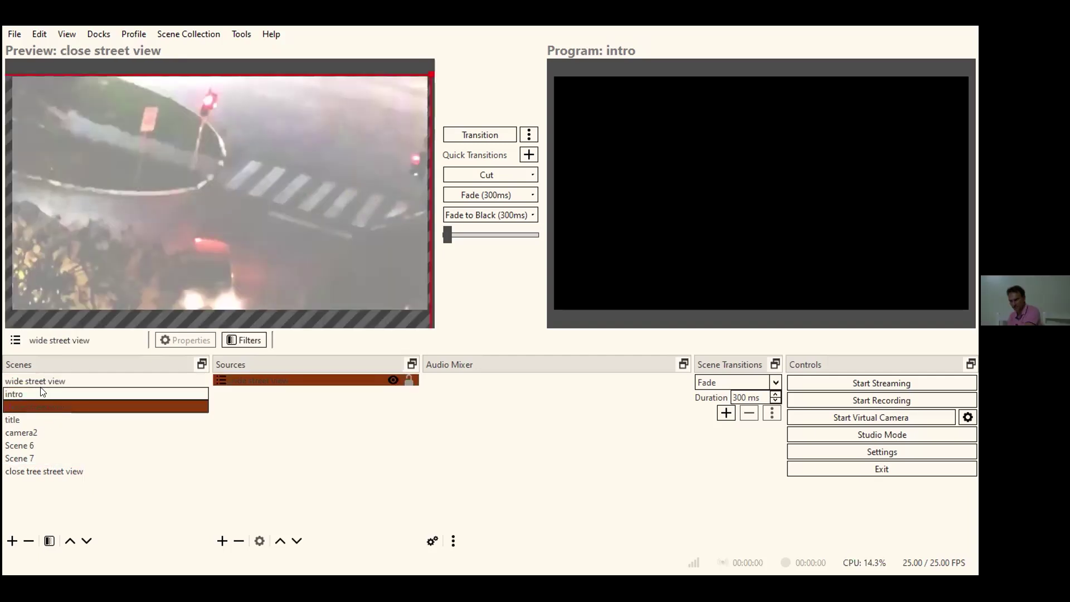
click(36, 394)
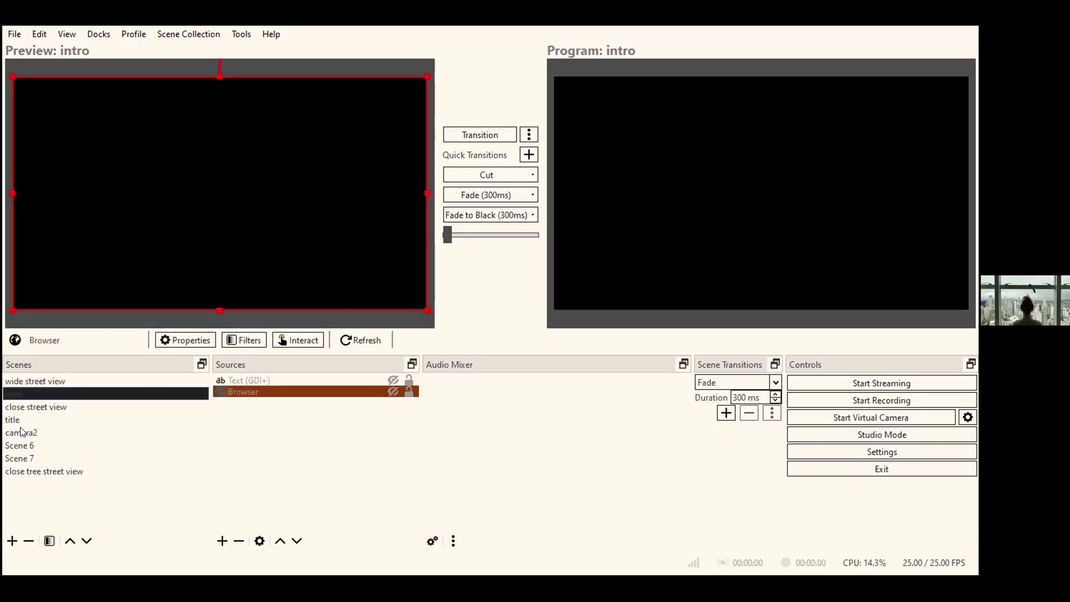
drag(29, 470, 25, 405)
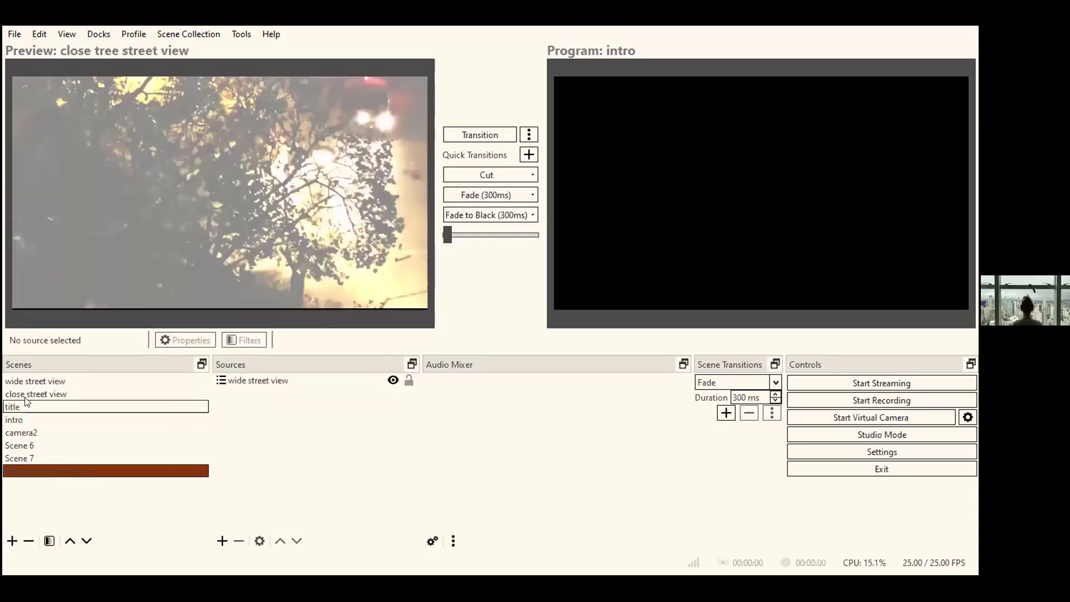
click(30, 444)
drag(27, 414, 63, 378)
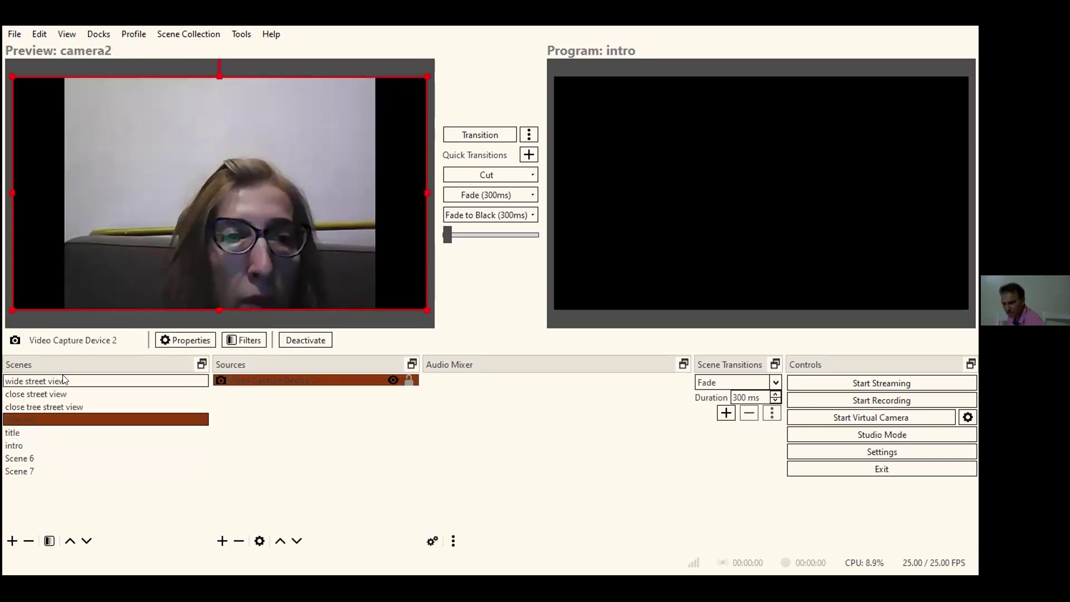
click(63, 380)
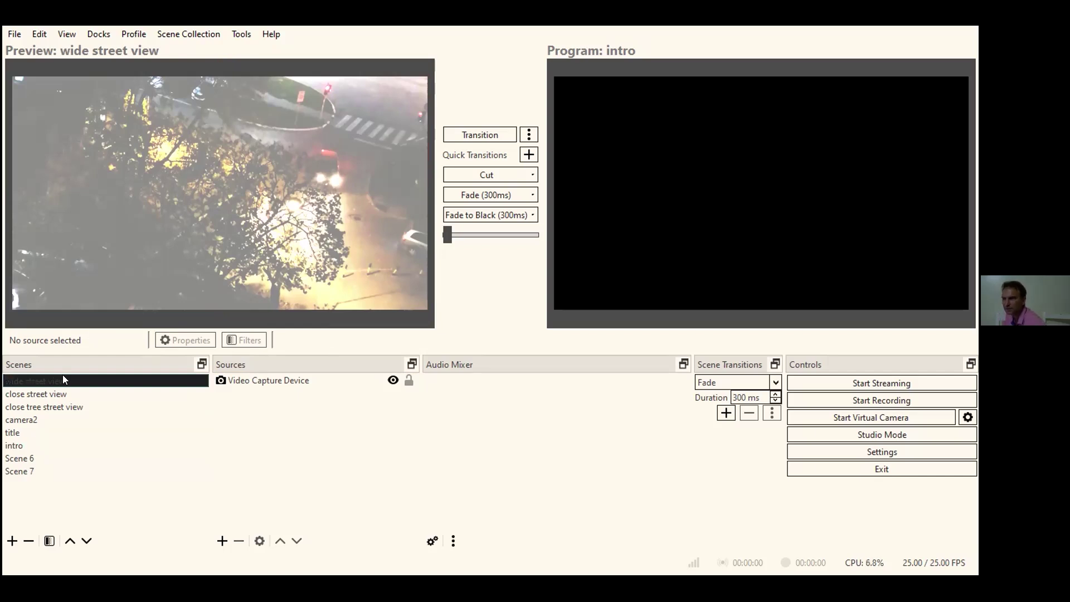
Move the title scene to the start of the scene list and preview it
click(25, 433)
drag(19, 382, 17, 374)
click(19, 379)
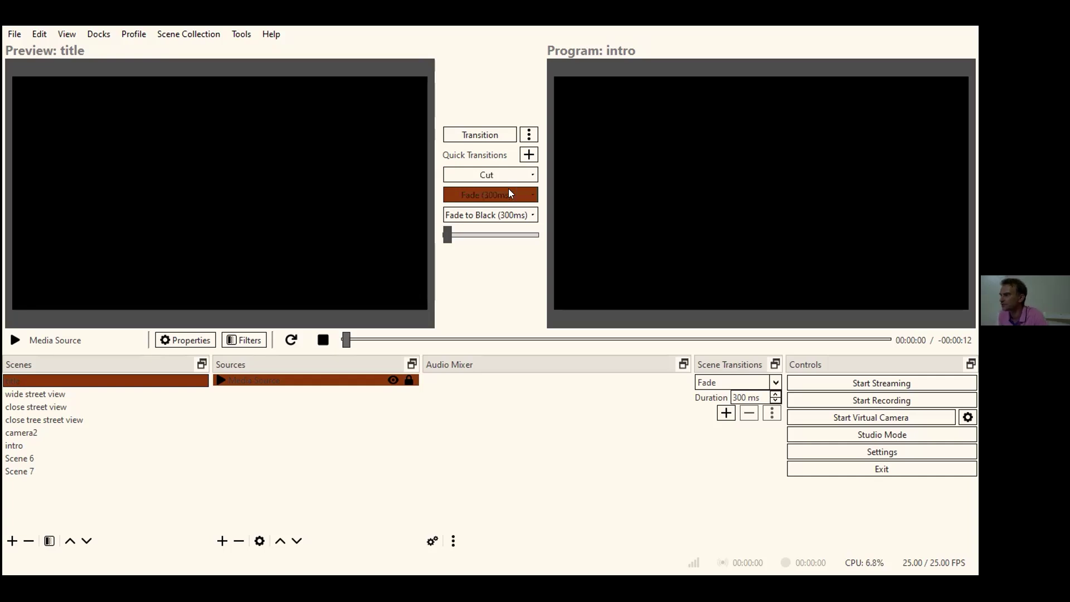
Set the duration of the Fade quick transition to 10000 ms
click(531, 195)
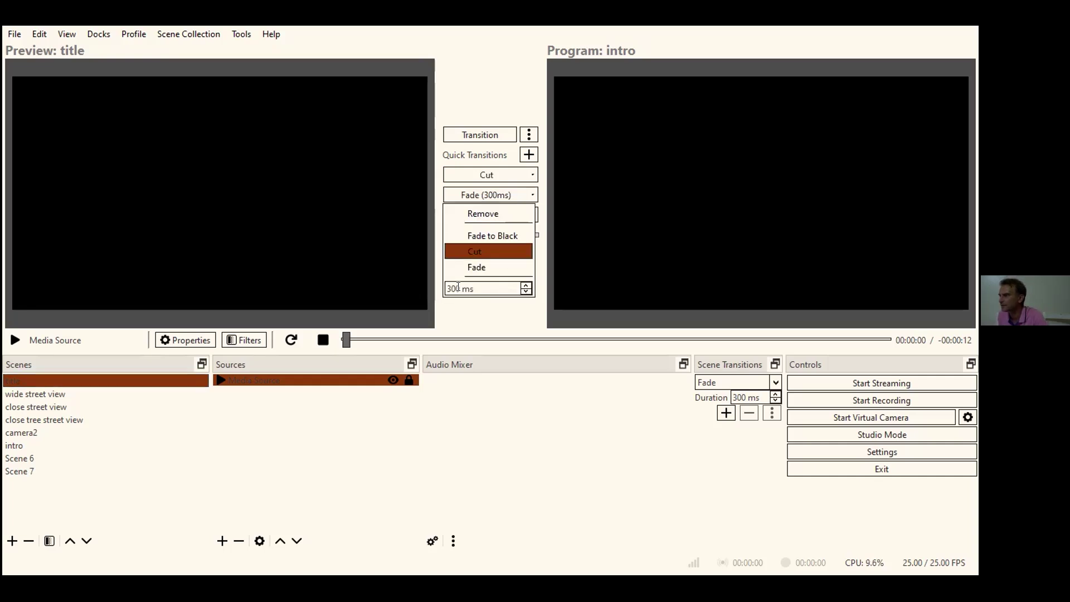
key(BackSpace)
key(BackSpace)
key(BackSpace)
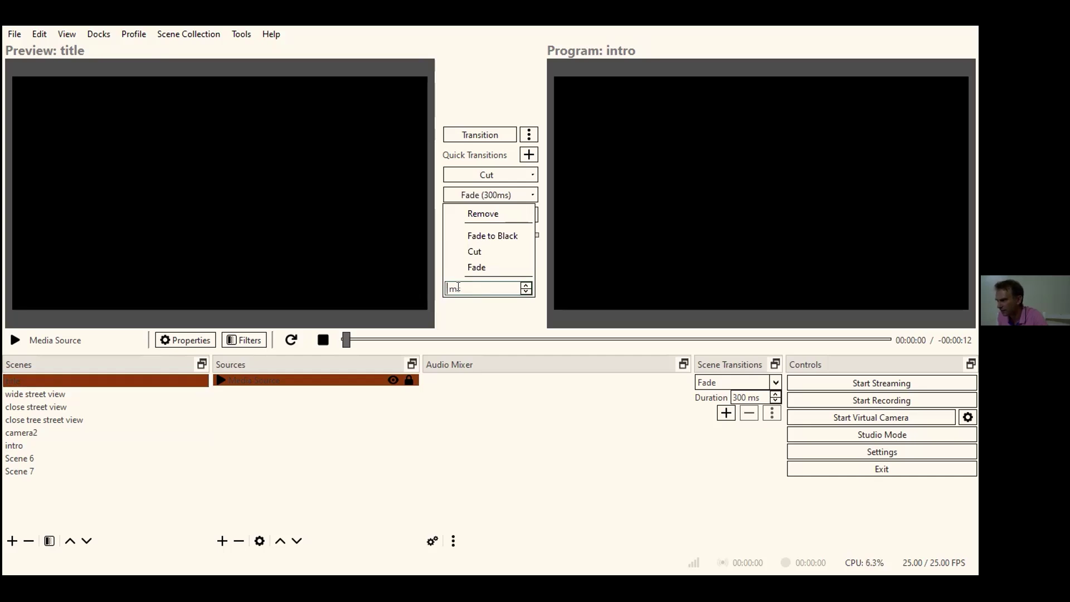
text(1 )
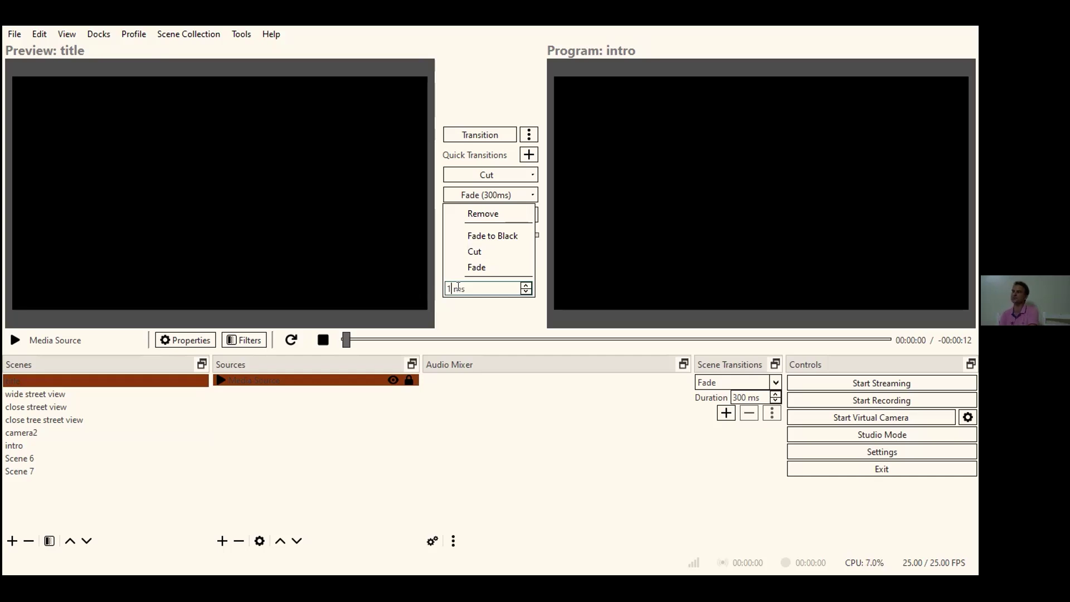
text(0000)
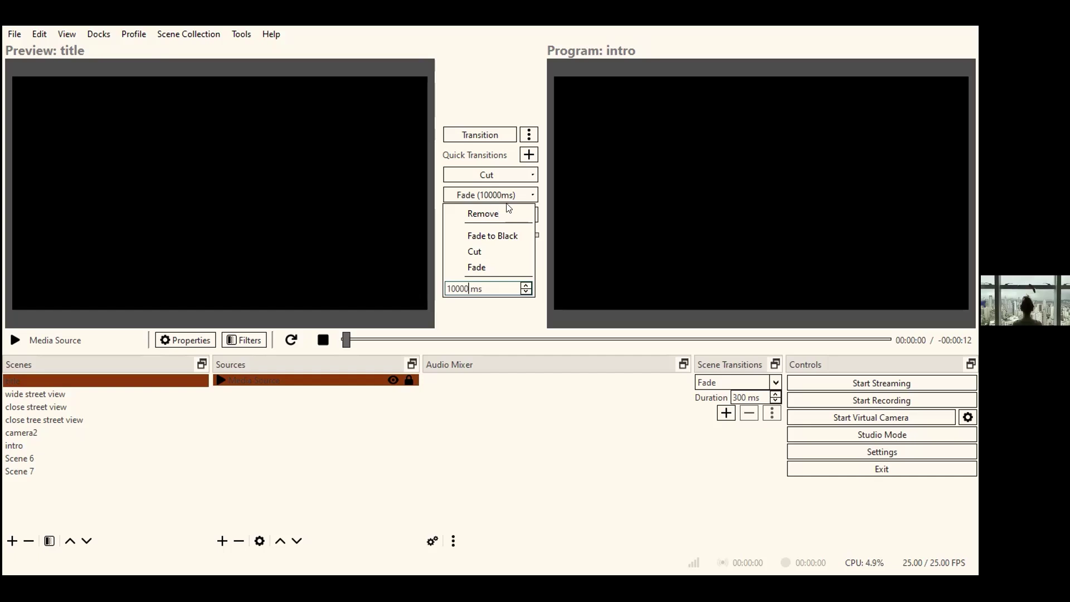
click(492, 235)
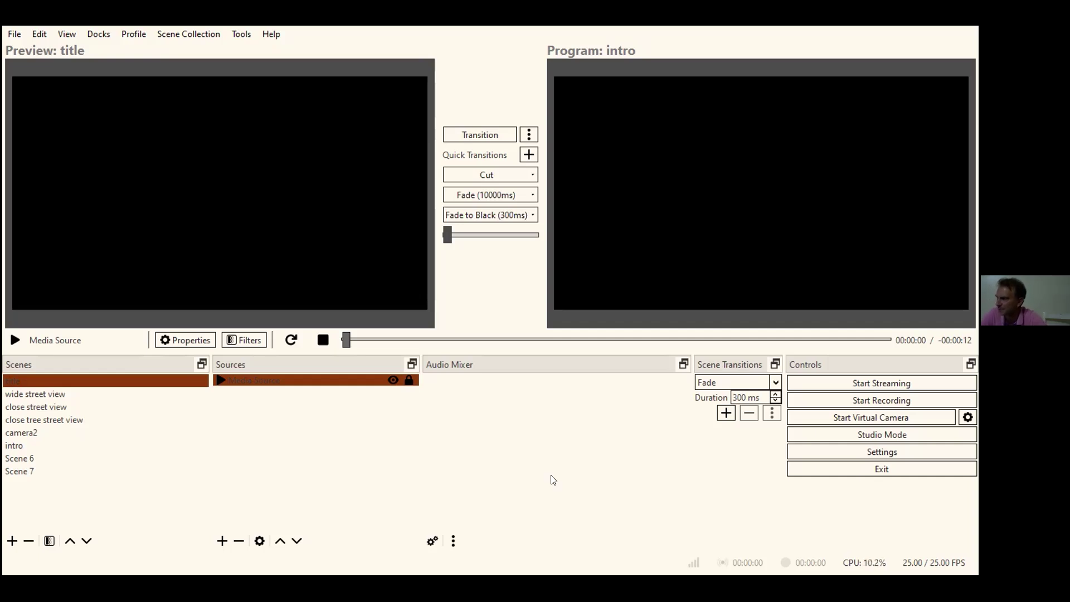
Restart the title scene's video, transition it to the program output, and follow it with the wide street view scene
click(29, 382)
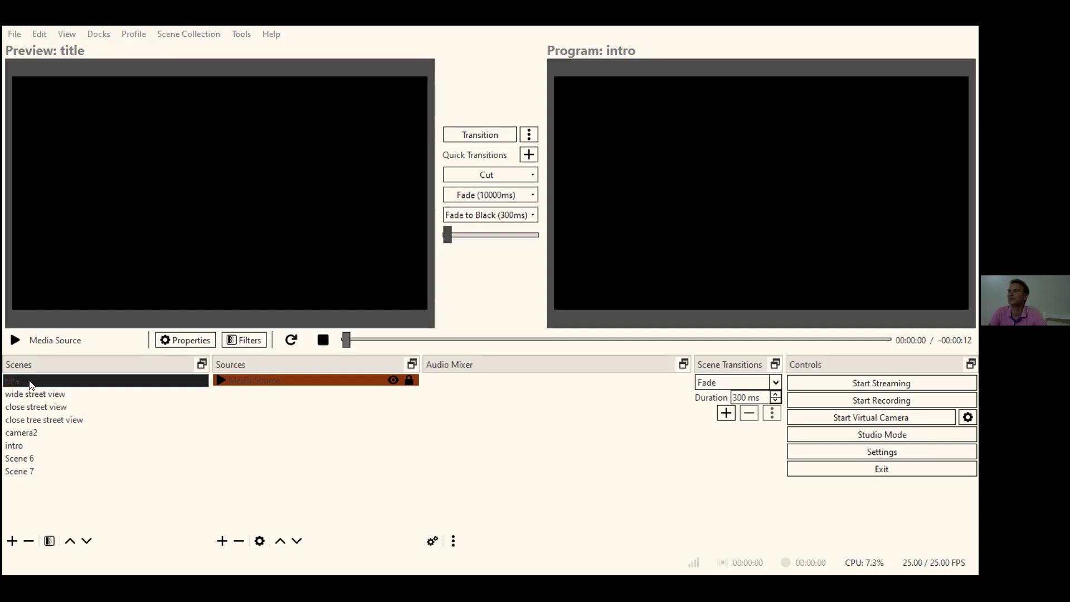
click(295, 340)
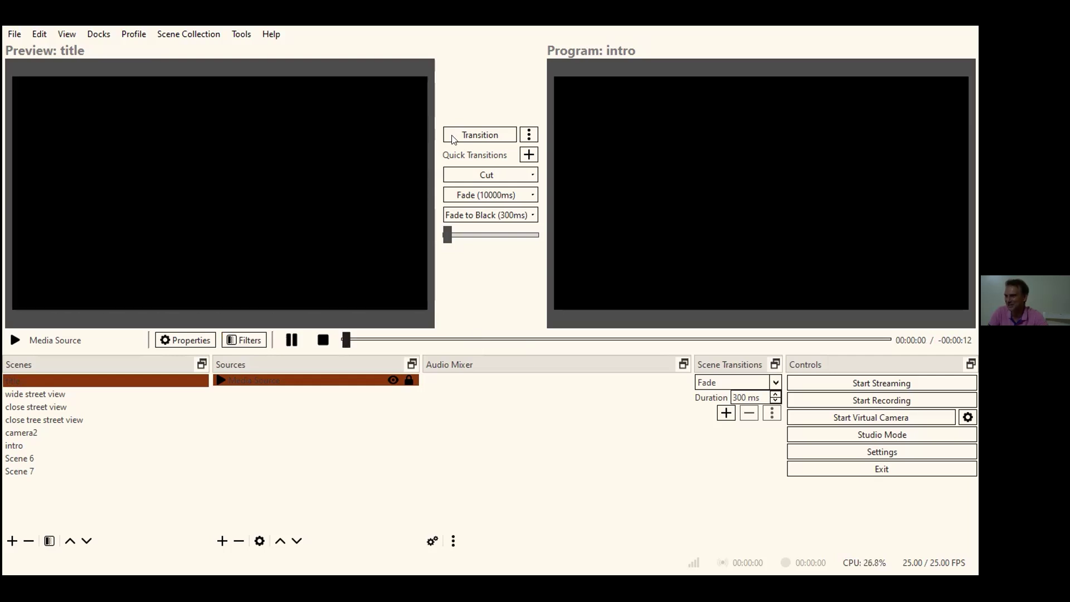
click(453, 139)
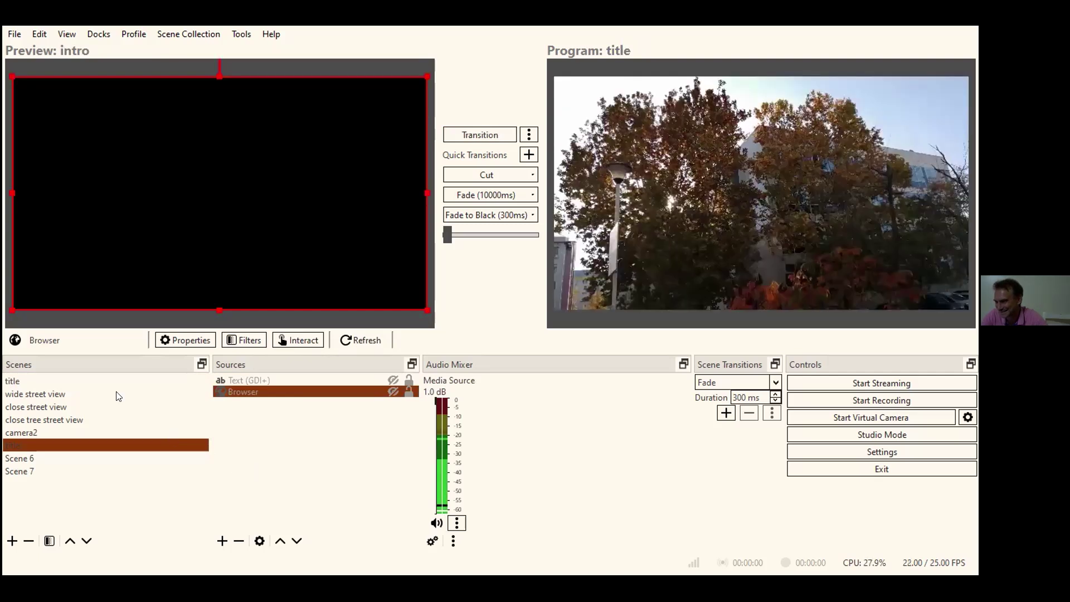
click(118, 394)
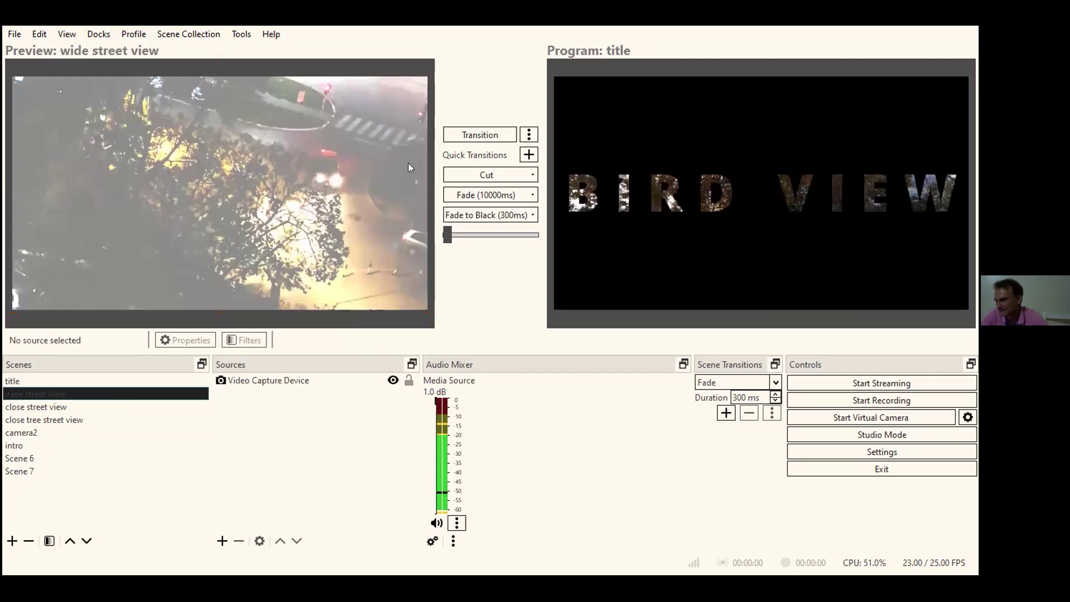
click(460, 144)
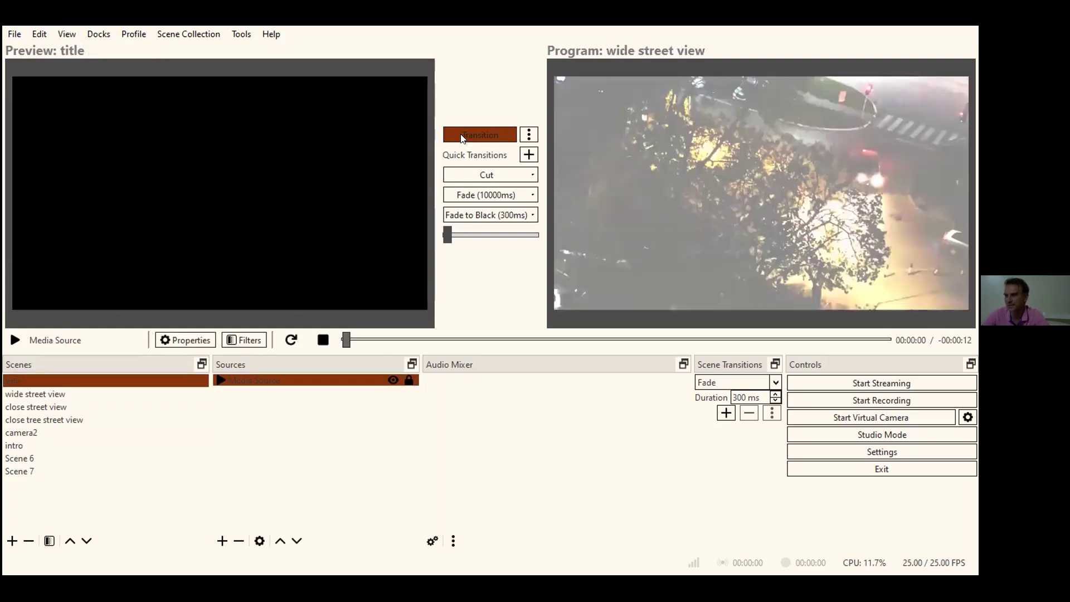
Stop the title scene's video and transition the program output to the close street view scene
click(43, 380)
click(322, 341)
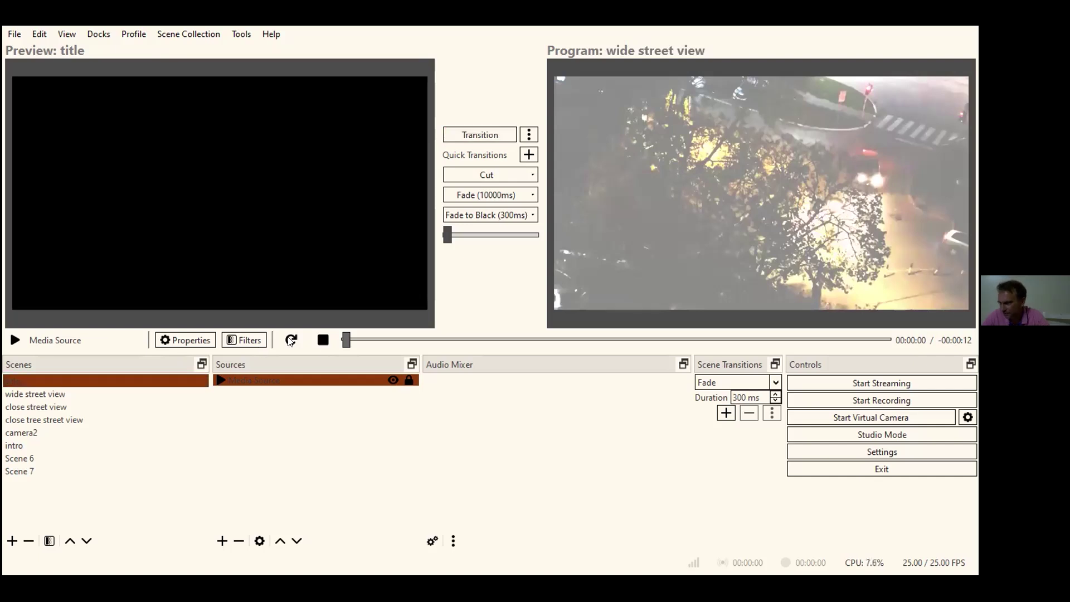
click(55, 399)
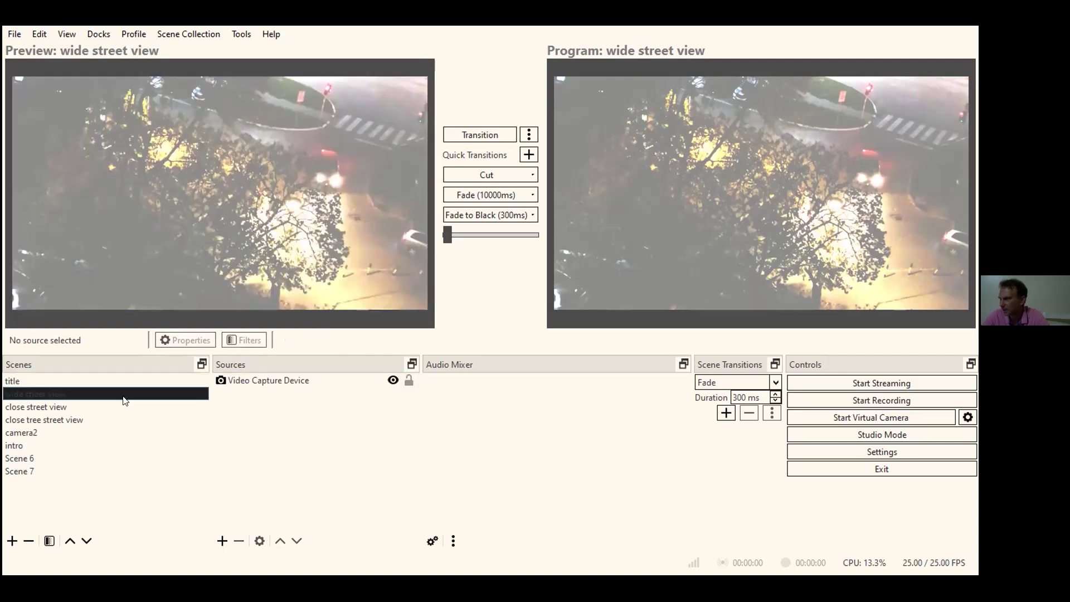
click(56, 407)
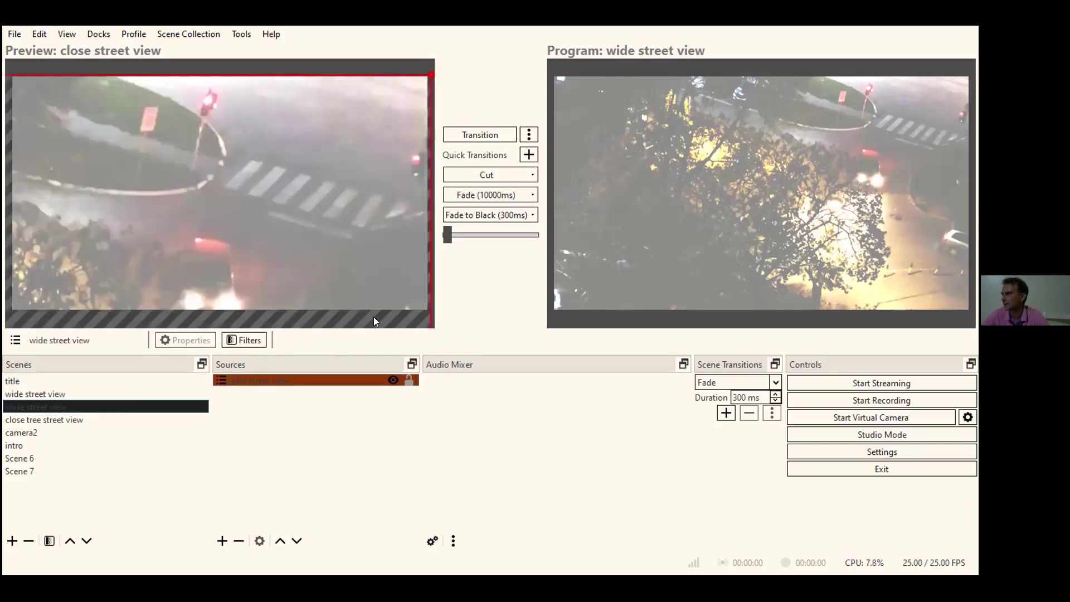
click(480, 135)
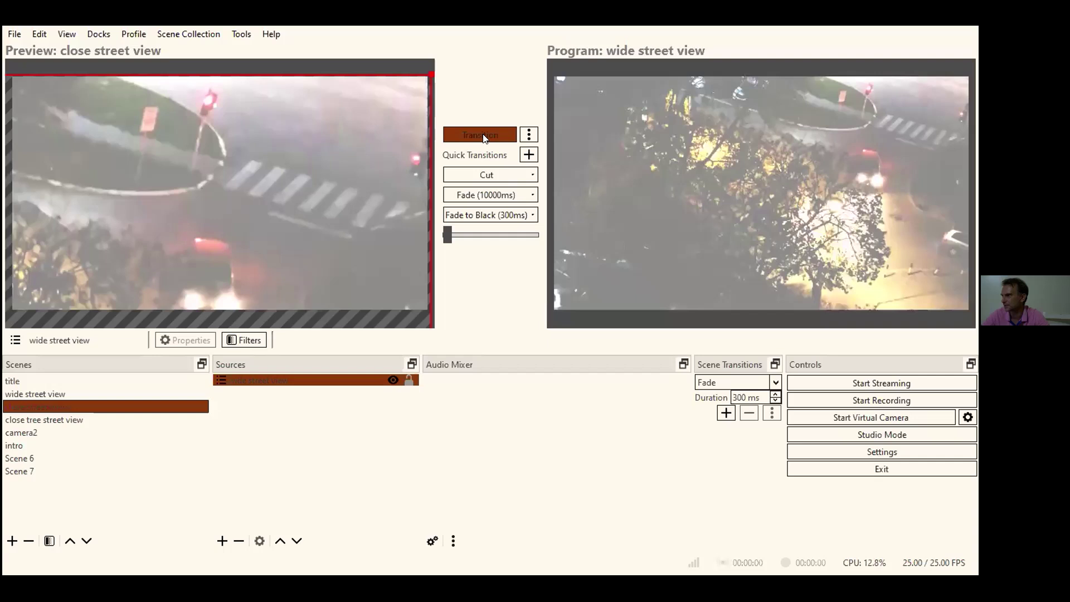
click(482, 137)
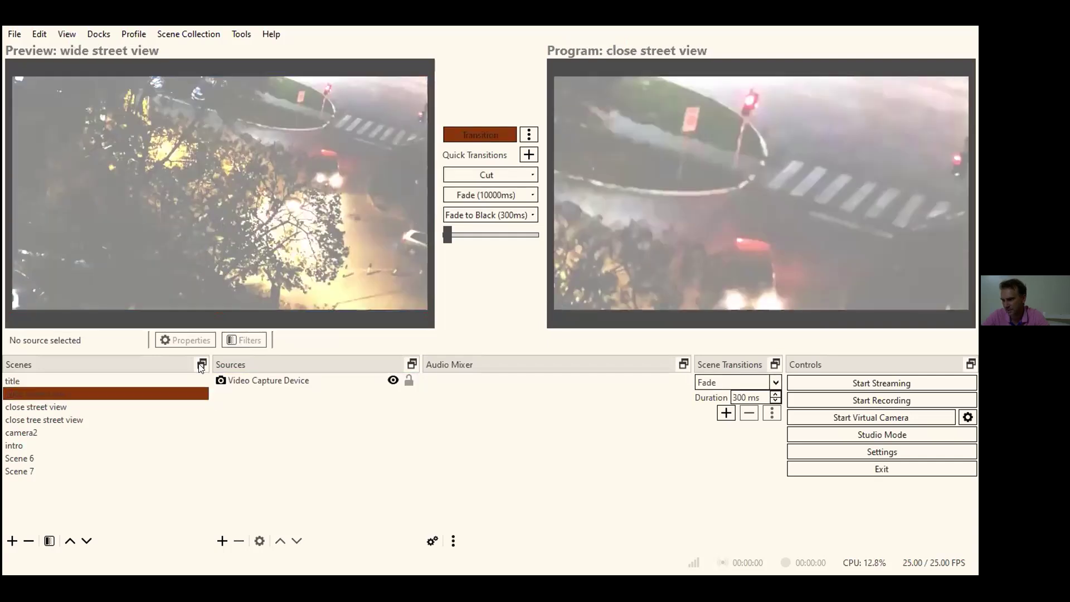
Load camera2 into the preview and send it to the program output with the 10000 ms Fade quick transition
click(146, 423)
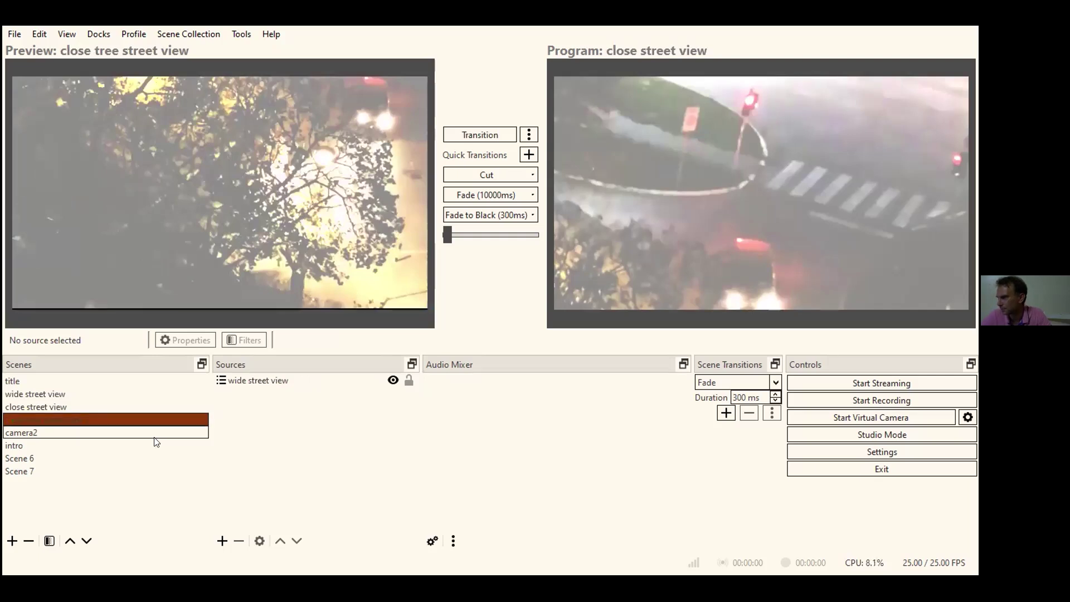
click(156, 434)
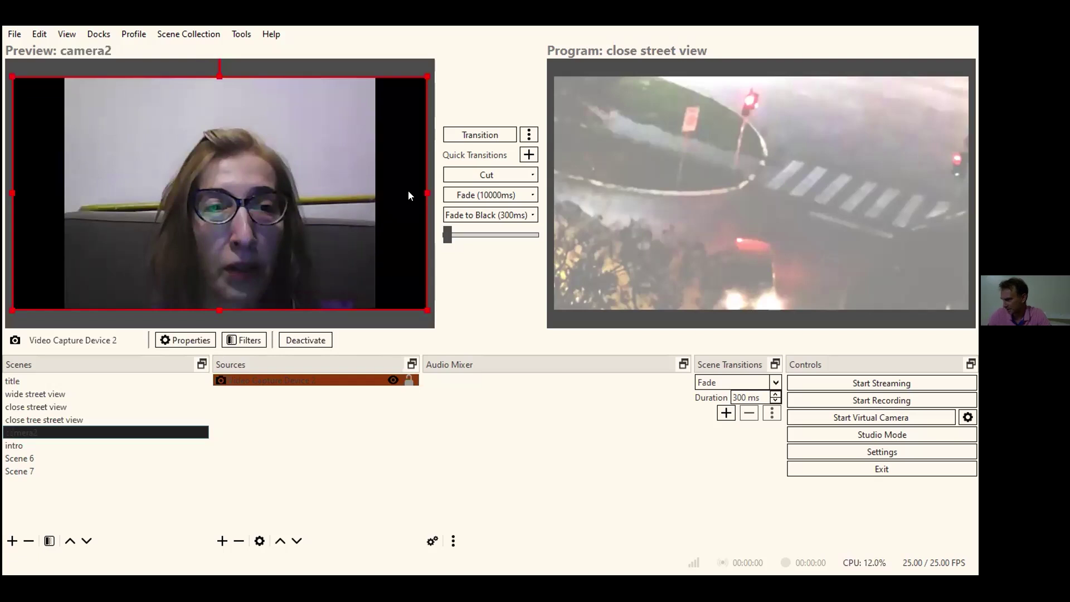
click(477, 136)
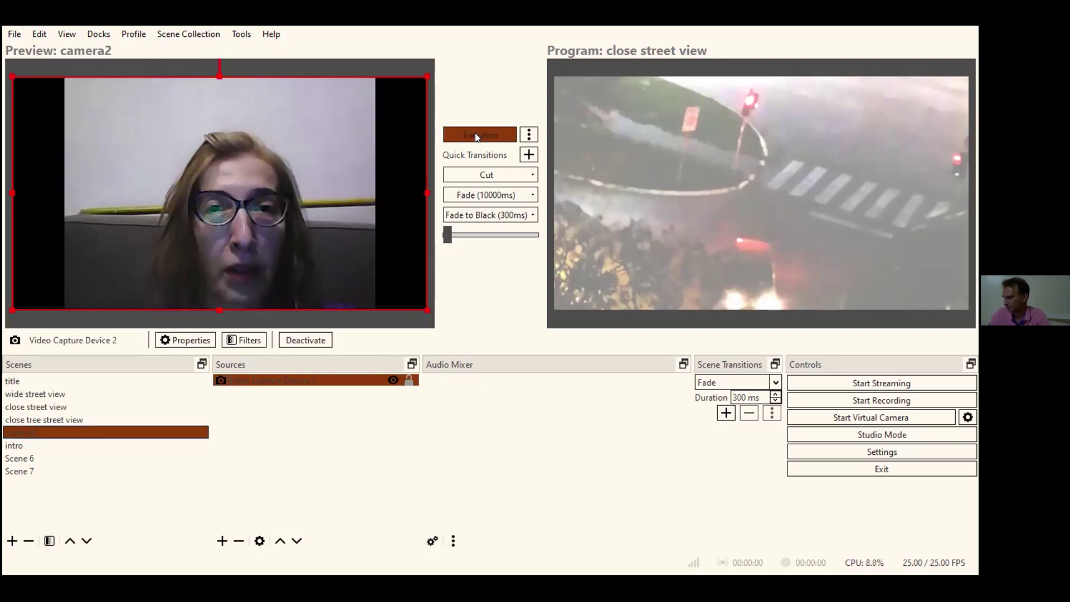
click(476, 193)
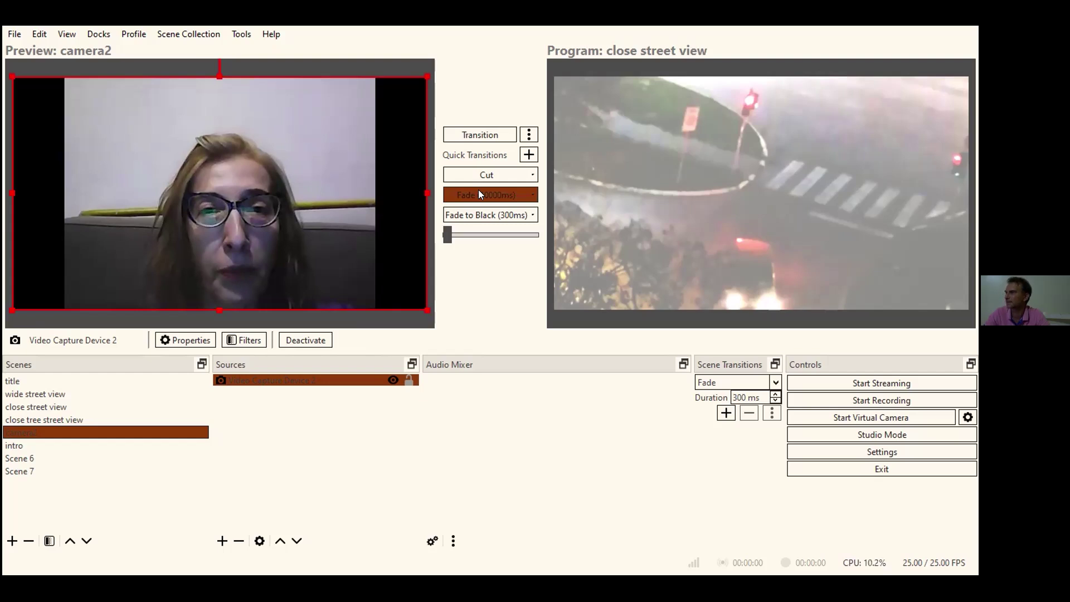
click(480, 193)
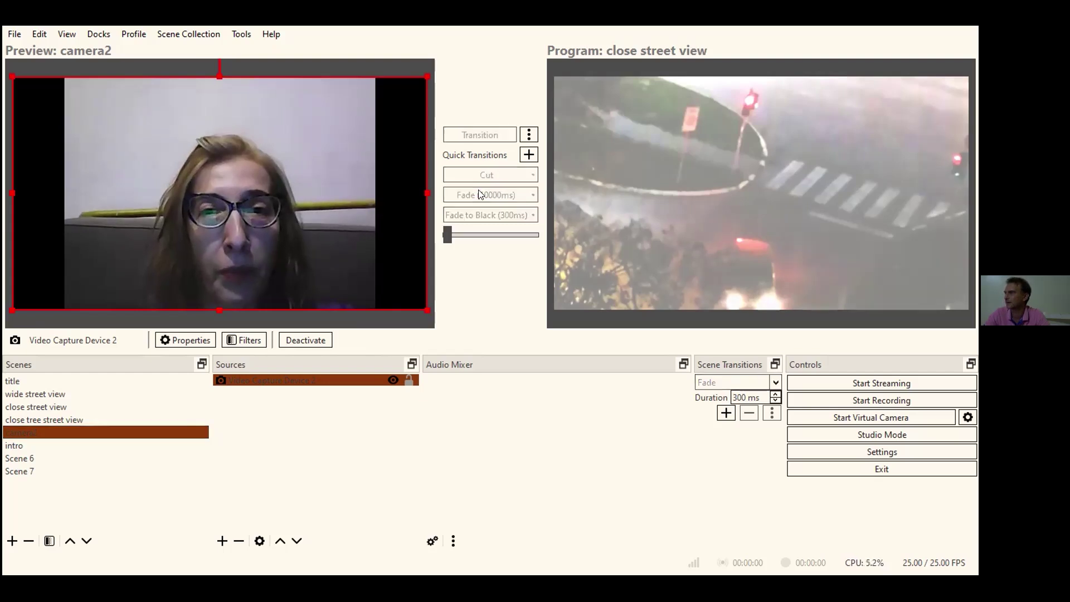
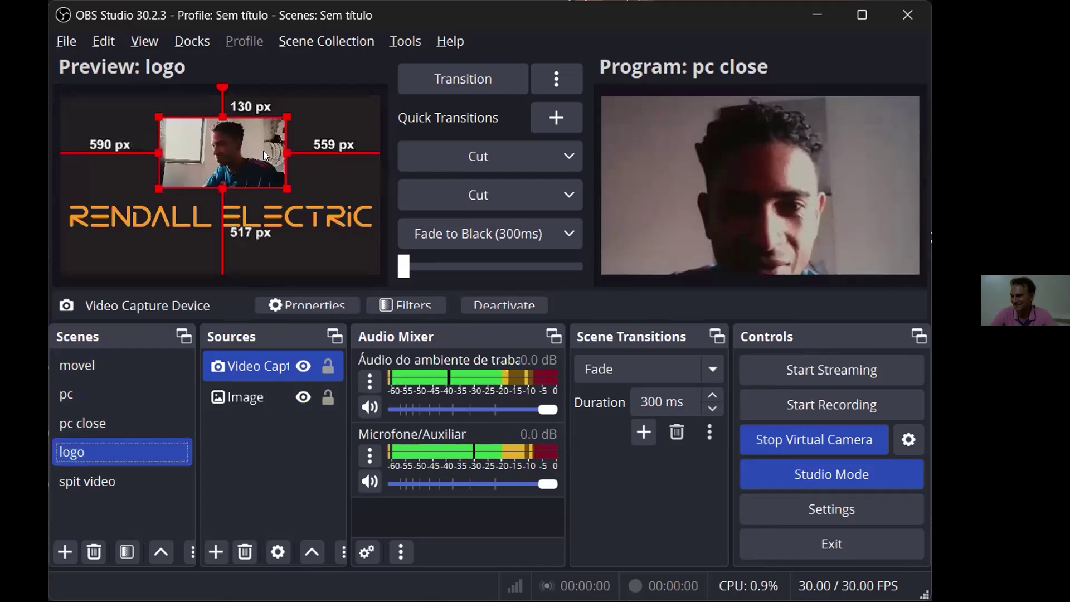
Inspect the logo, spit video and movel scenes one after another in the preview
click(160, 214)
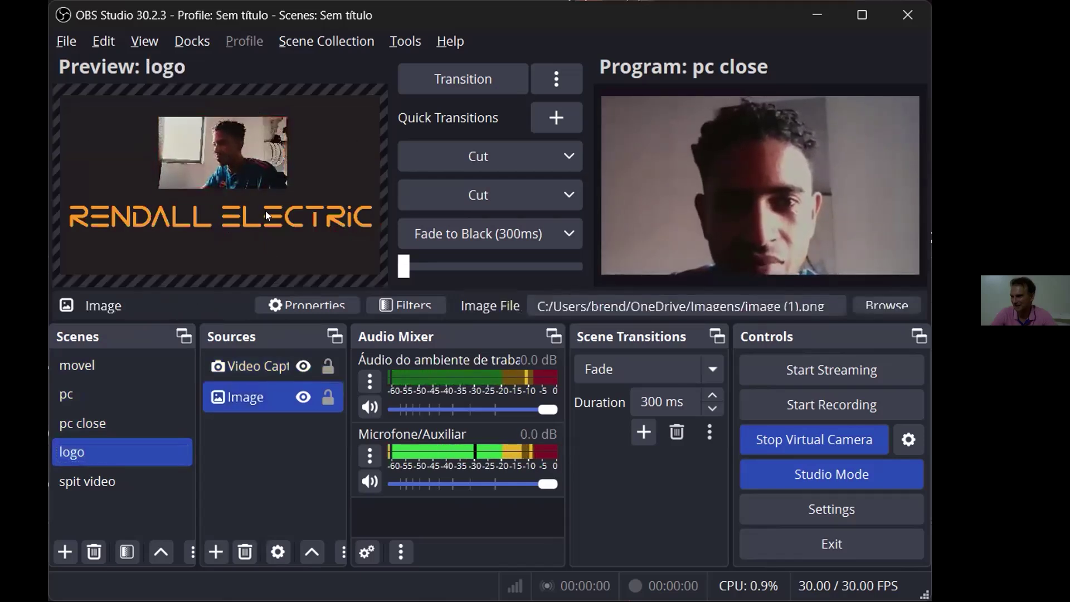
click(97, 477)
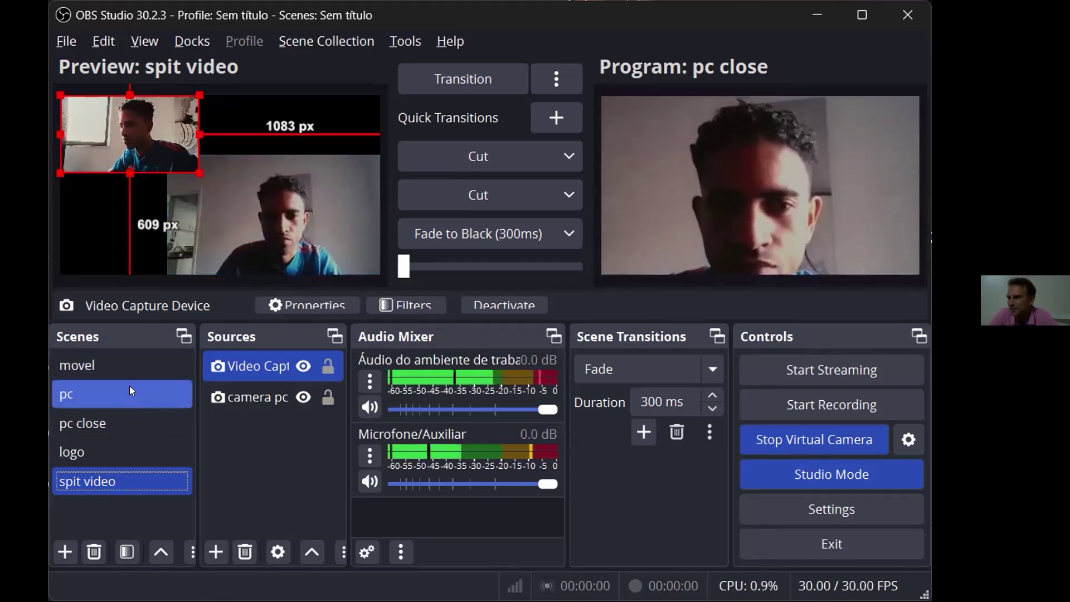
click(128, 362)
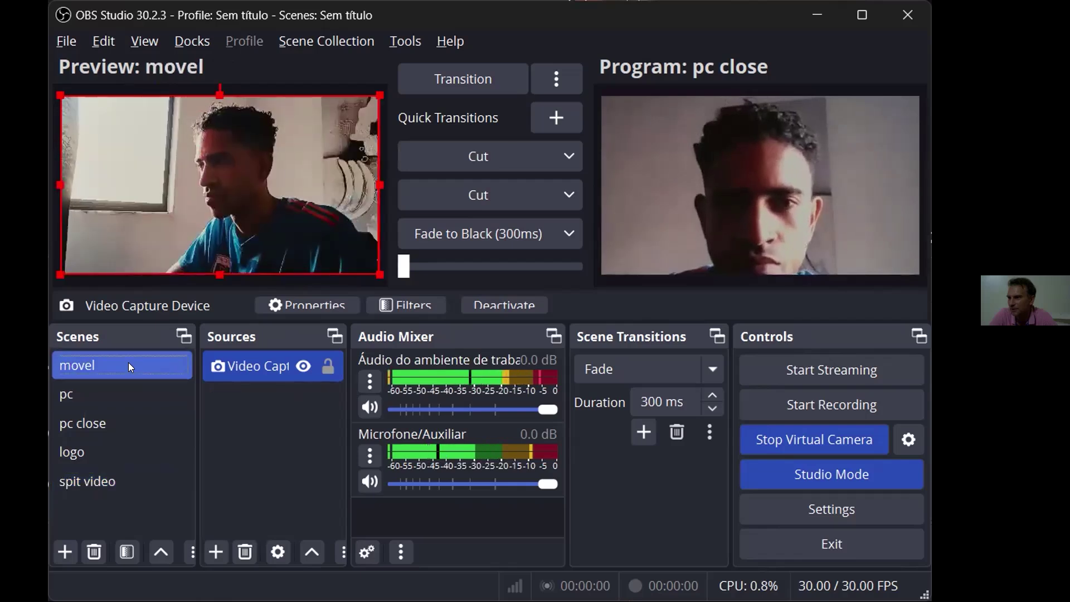
Rename the movel scene as phone and load it into the preview
right_click(79, 361)
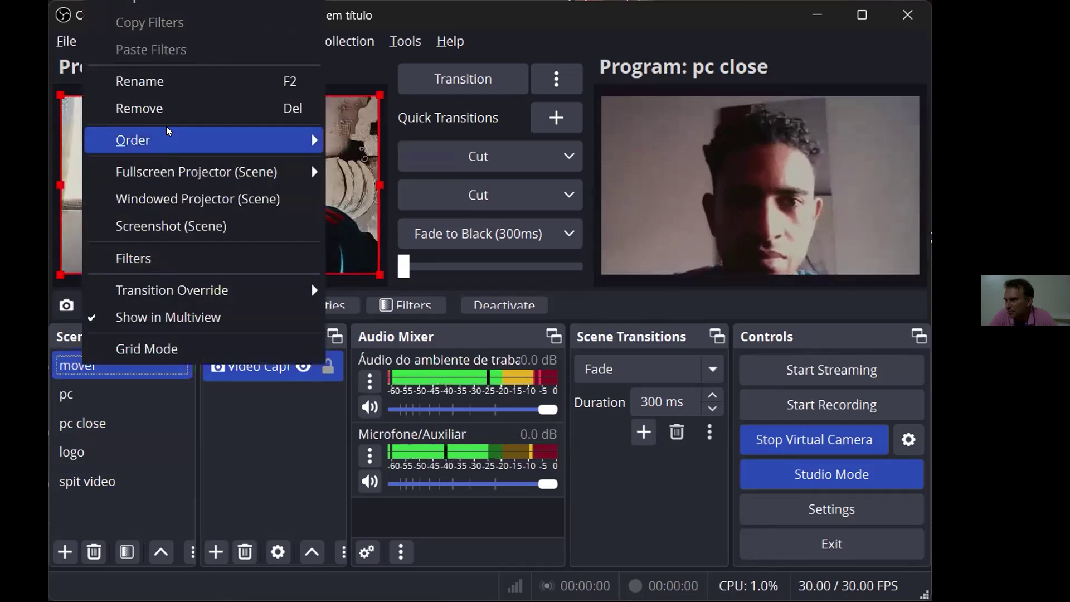
click(176, 81)
text(p)
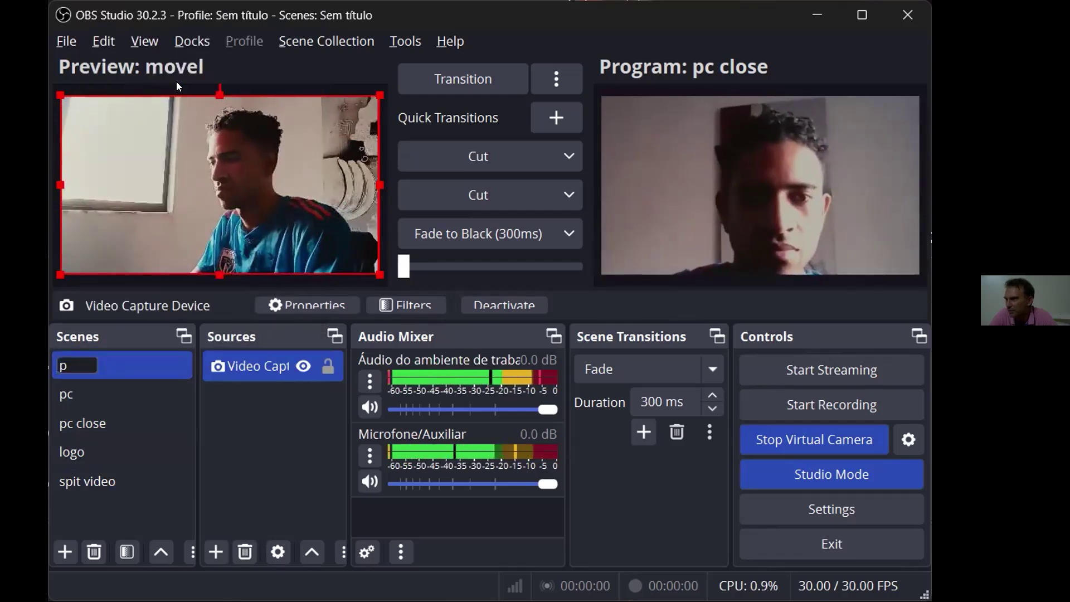
text(hone)
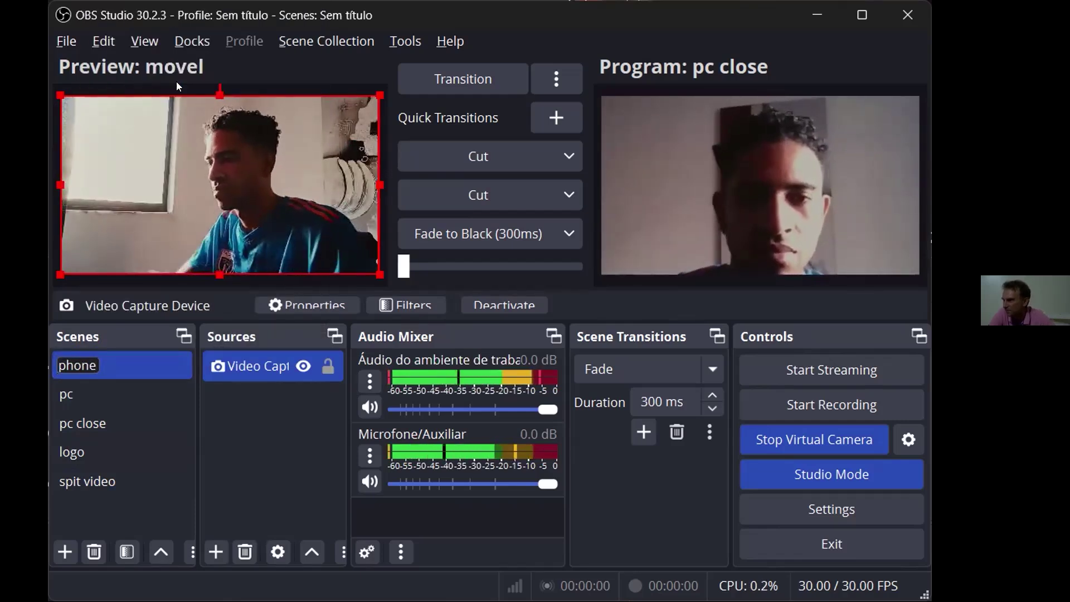
click(102, 384)
click(110, 363)
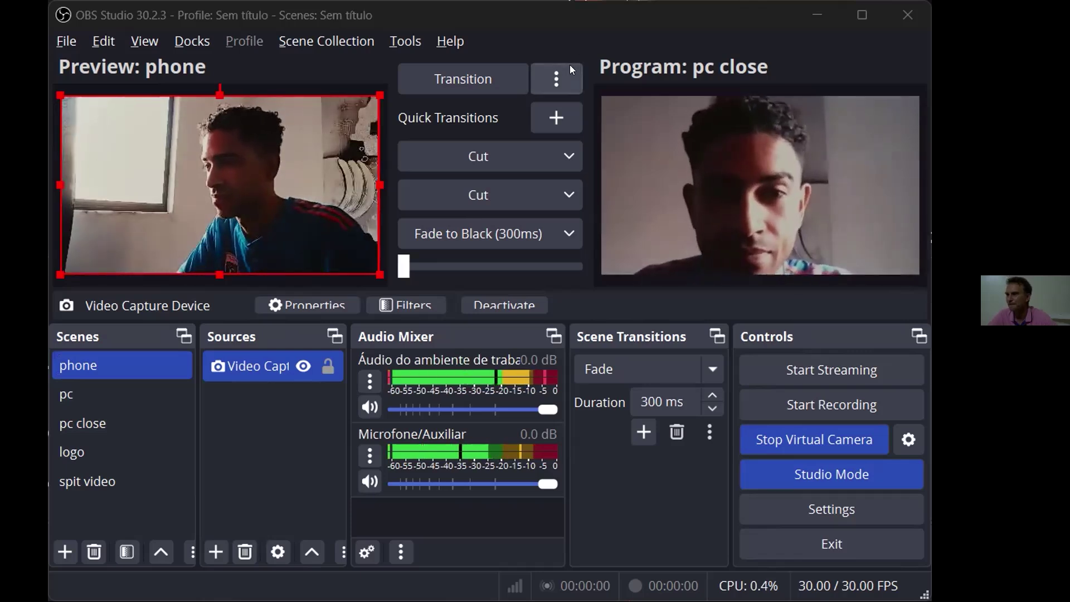
Hide the video capture source in the logo scene and move the logo image up to the middle of the canvas
click(112, 449)
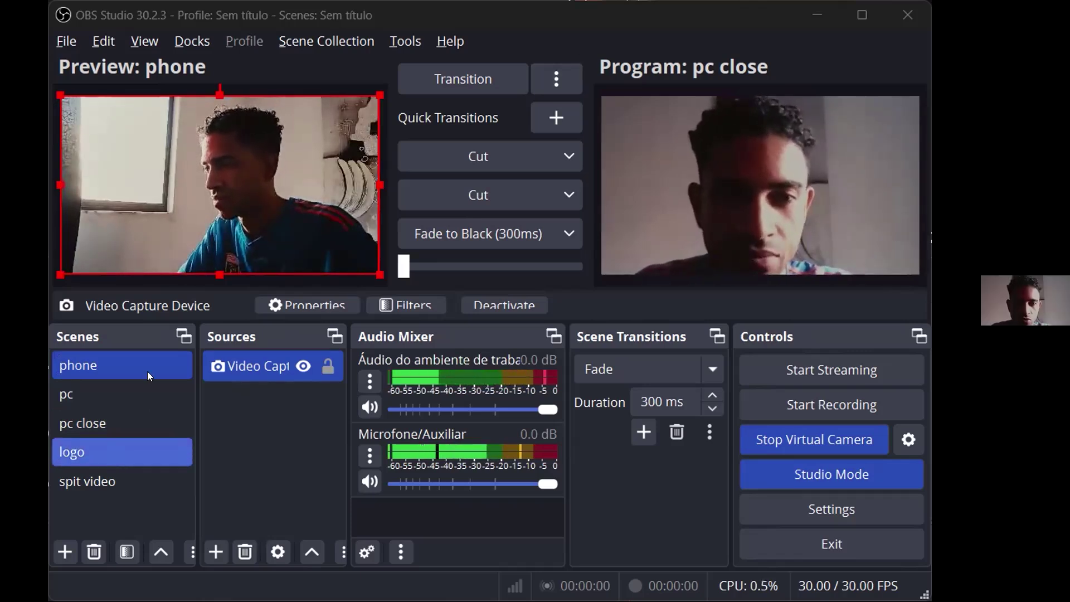
click(260, 364)
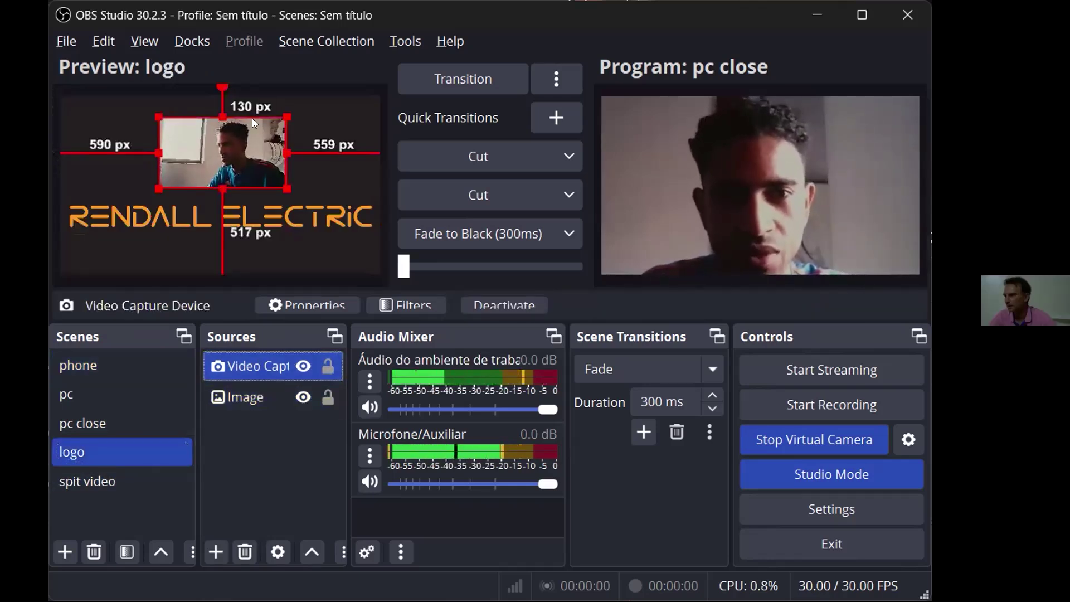
click(246, 388)
click(259, 358)
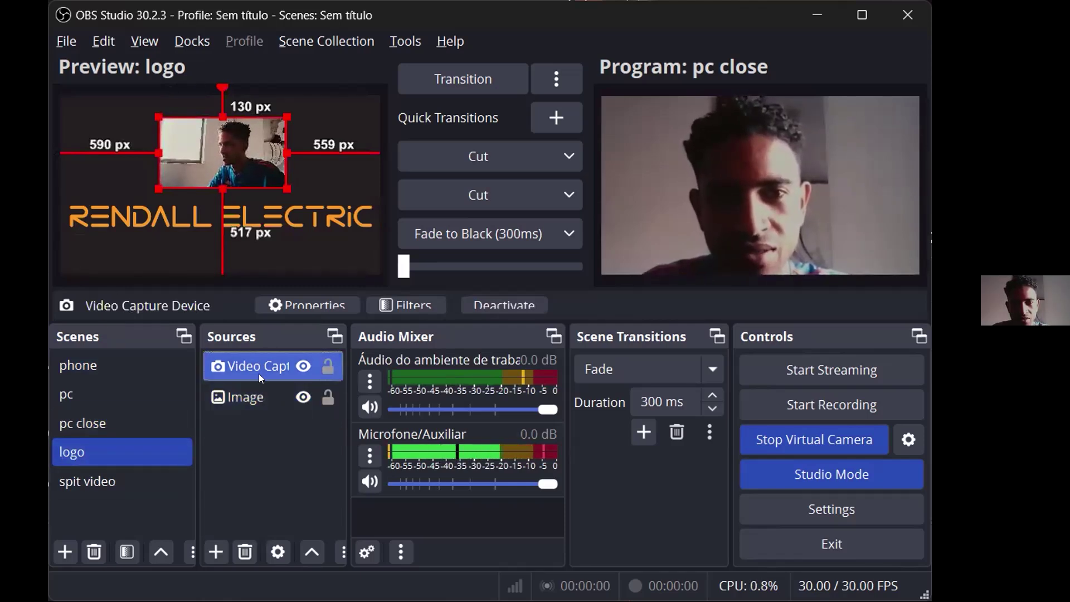
click(302, 366)
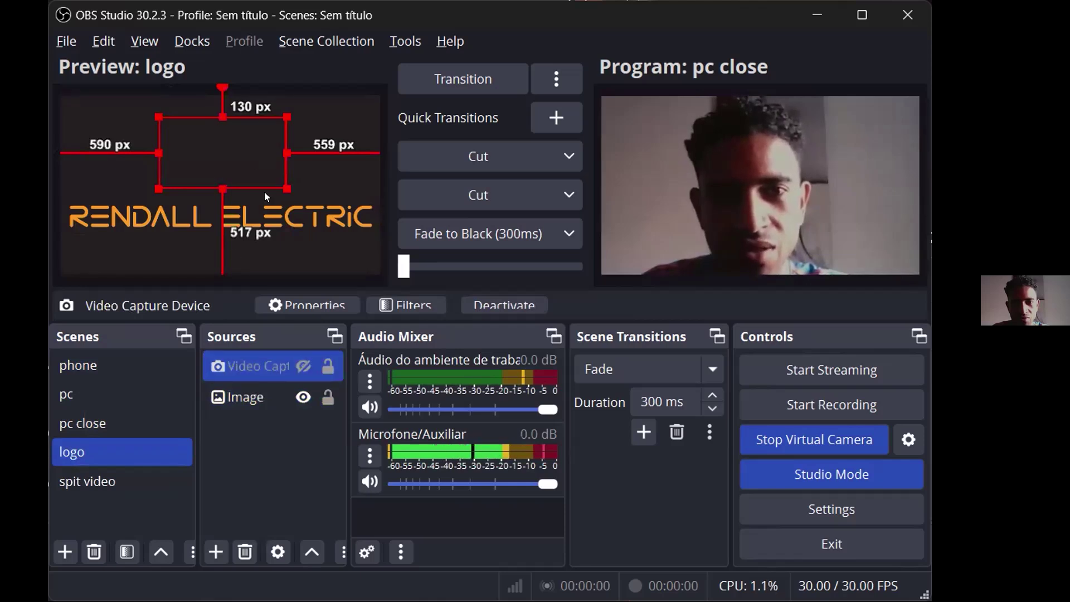
click(313, 202)
drag(308, 210, 304, 170)
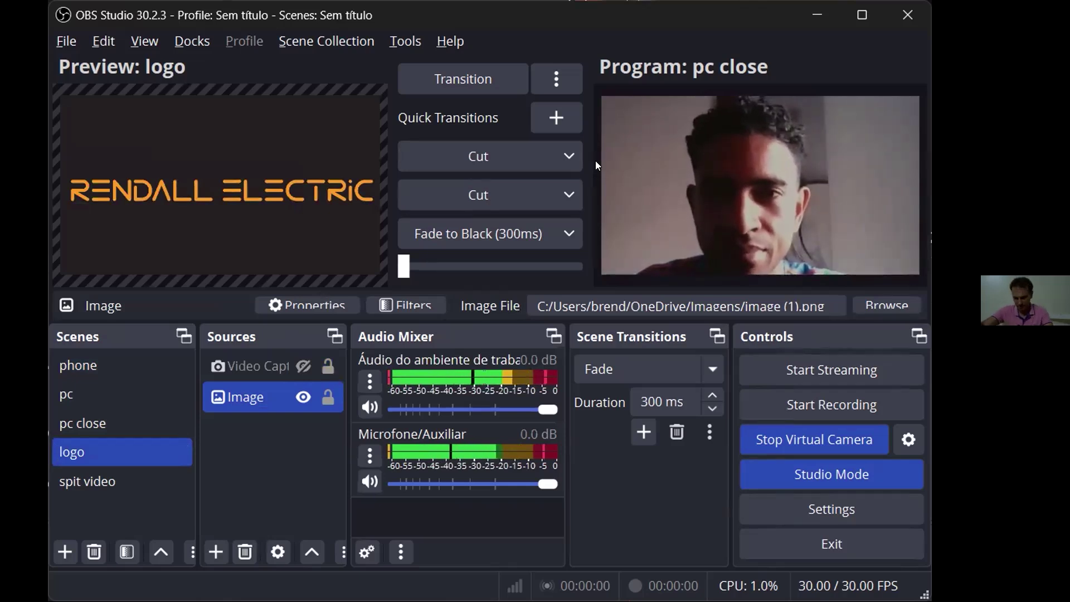
Move the logo scene to the start of the scene list
drag(134, 450, 123, 349)
drag(124, 451, 127, 360)
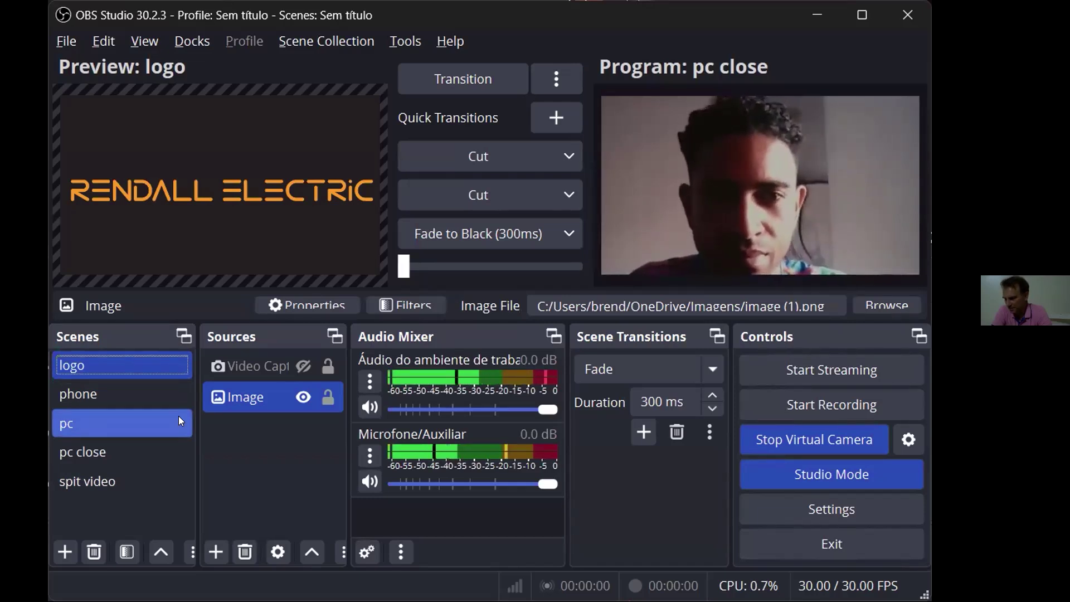
Preview the phone, pc, pc close and spit video scenes in list order to check their content
click(161, 390)
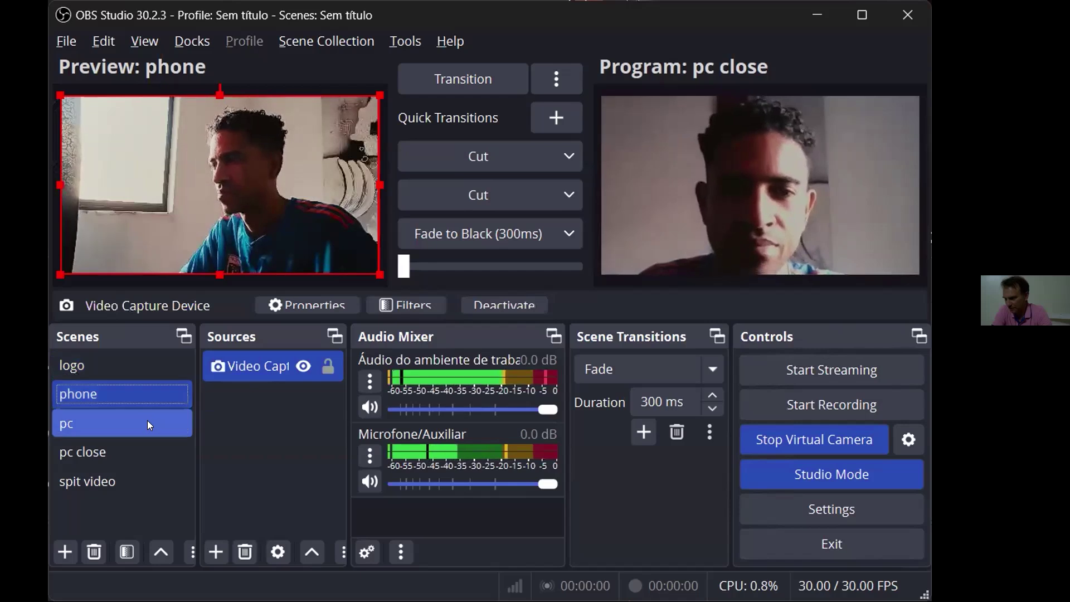
click(111, 425)
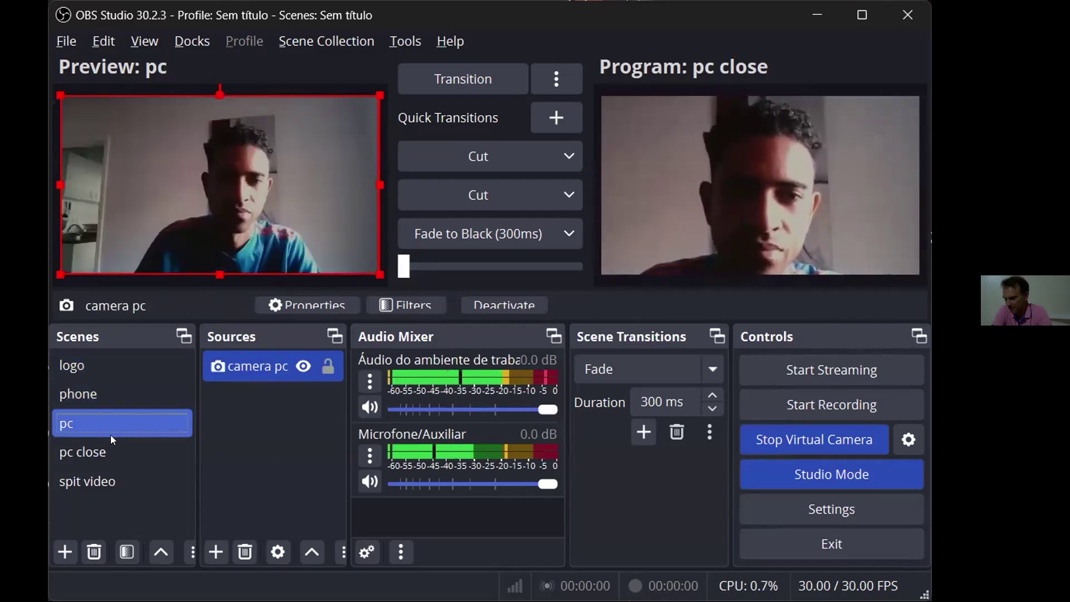
click(105, 449)
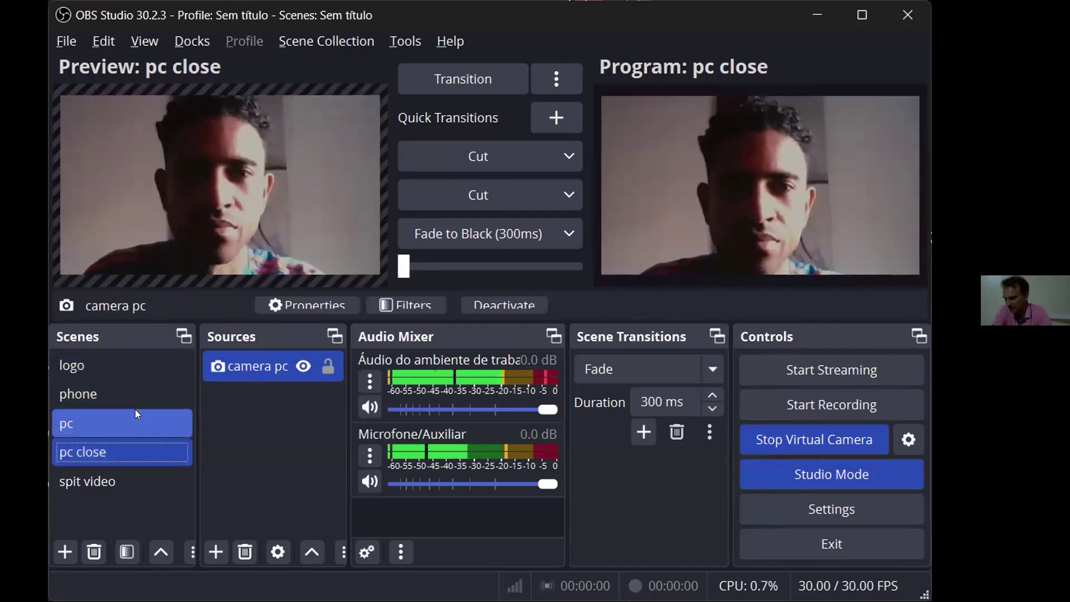
click(112, 474)
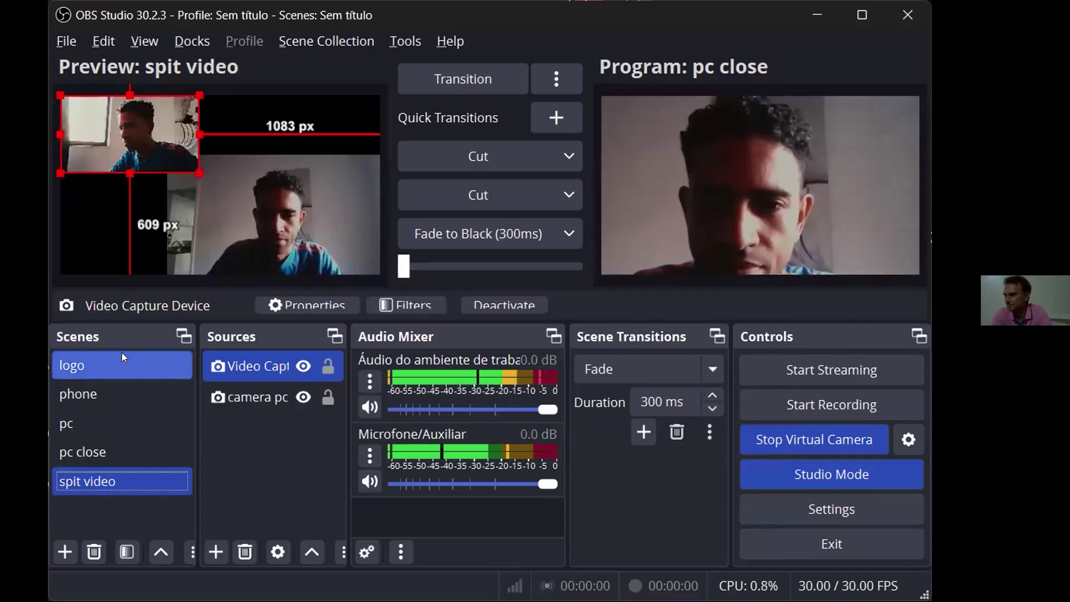
right_click(140, 481)
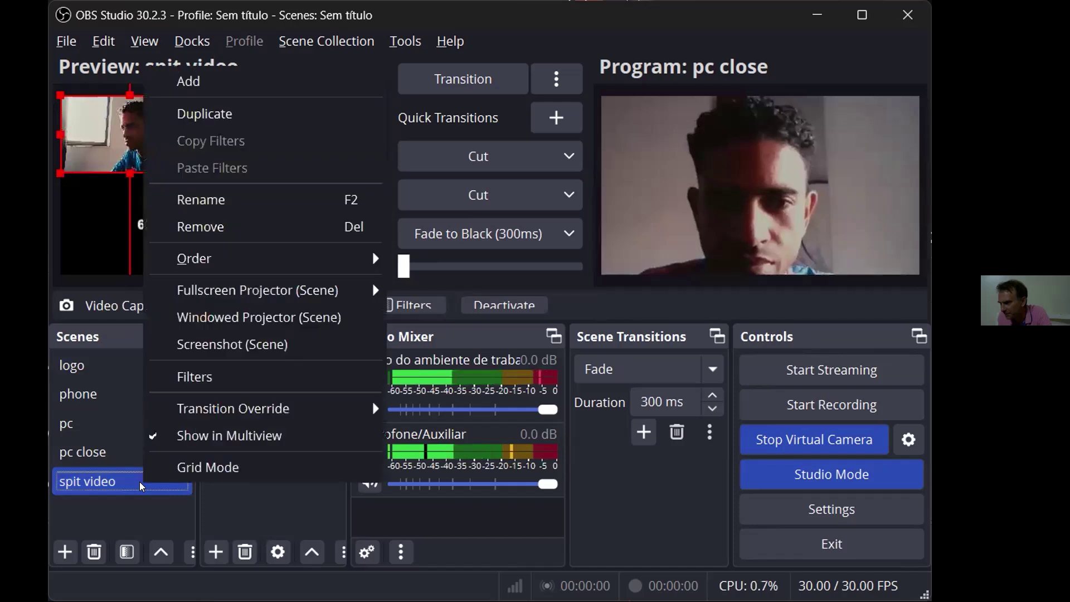
click(236, 498)
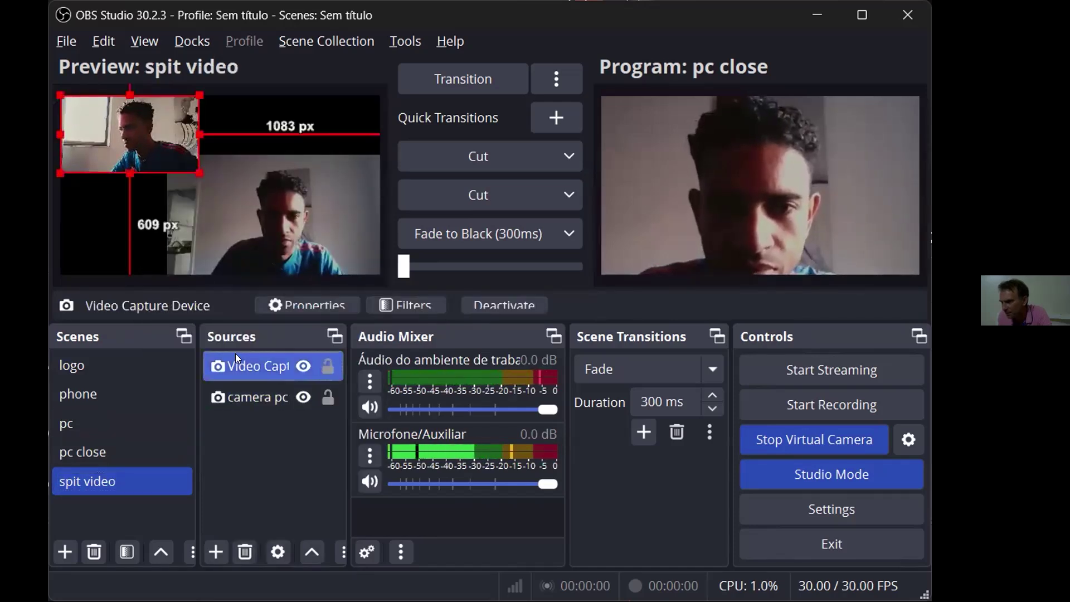
Open the filters of the Video Capture Device in the spit video scene and compare the LUT and film lut settings
right_click(237, 363)
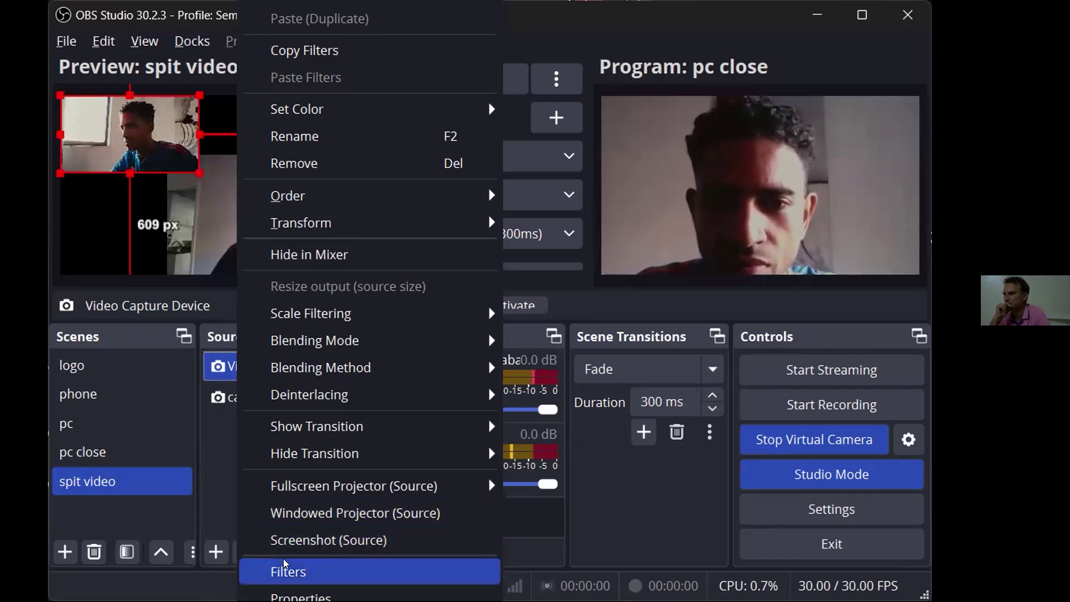
click(312, 571)
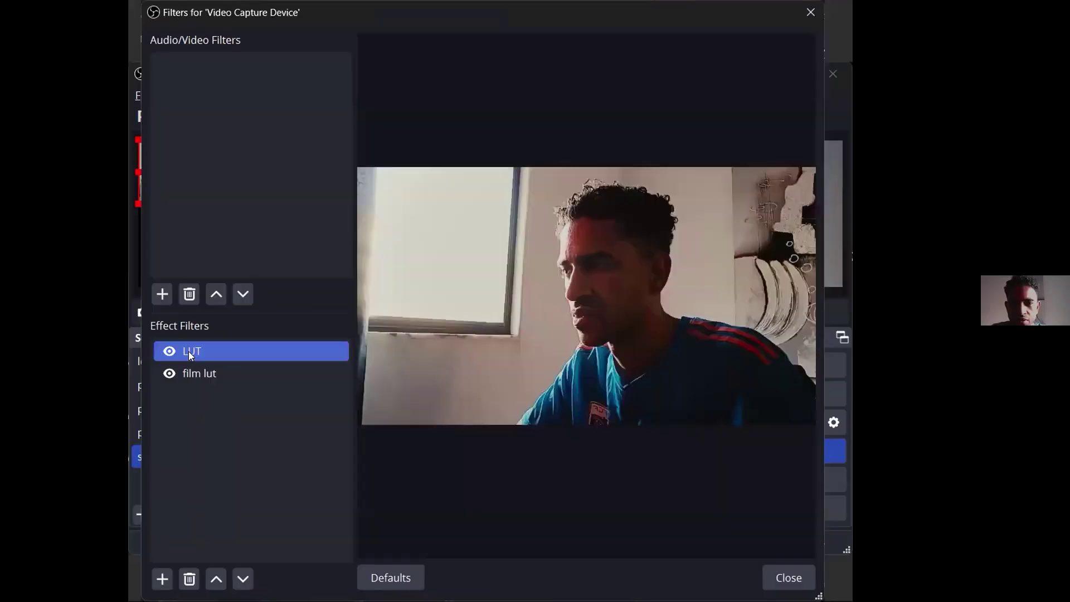
click(193, 370)
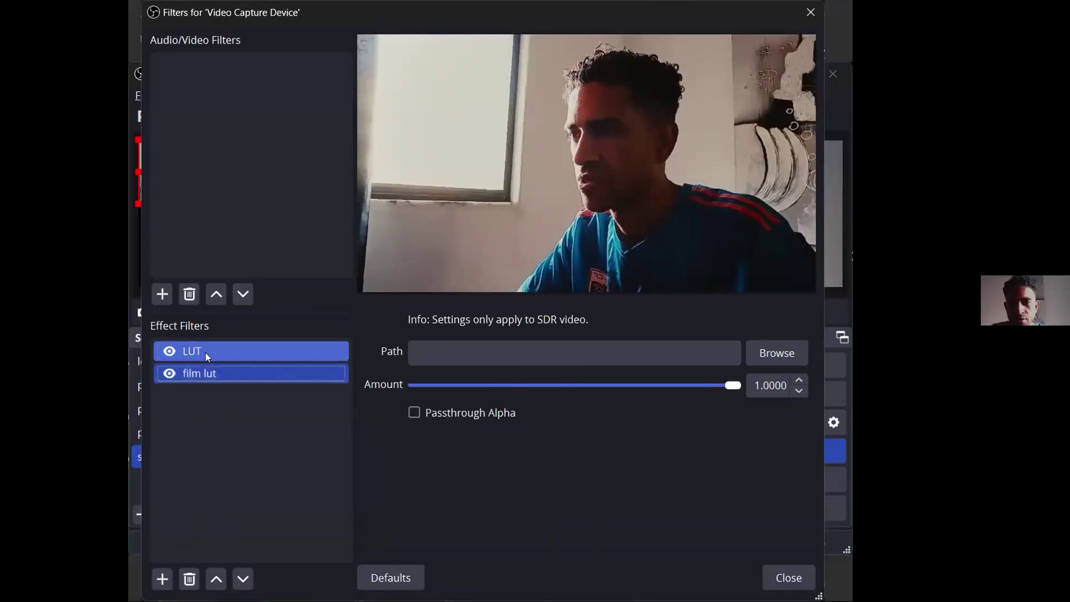
click(206, 351)
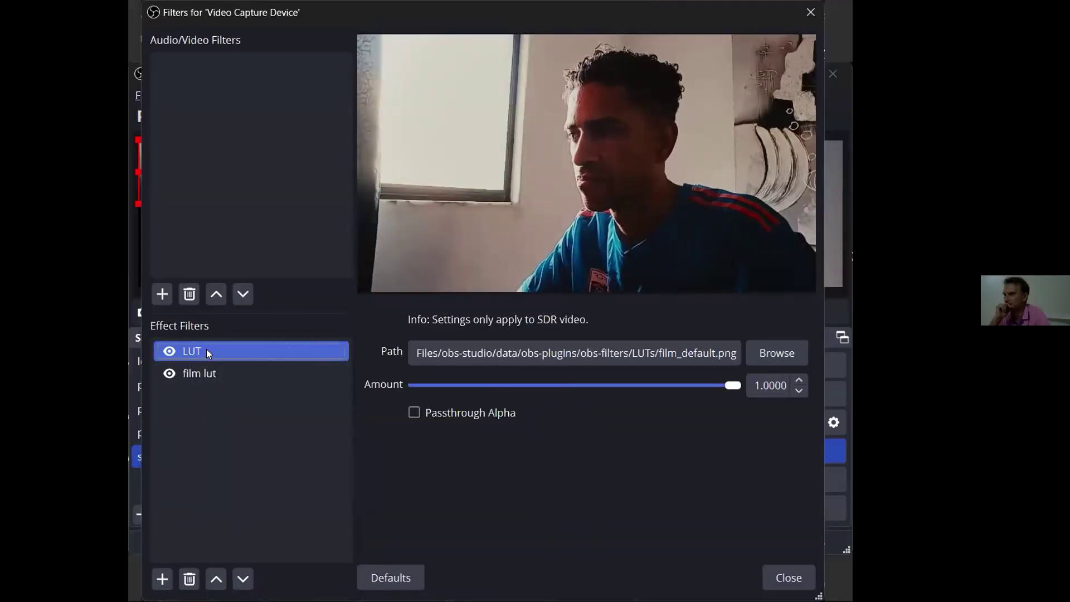
click(217, 373)
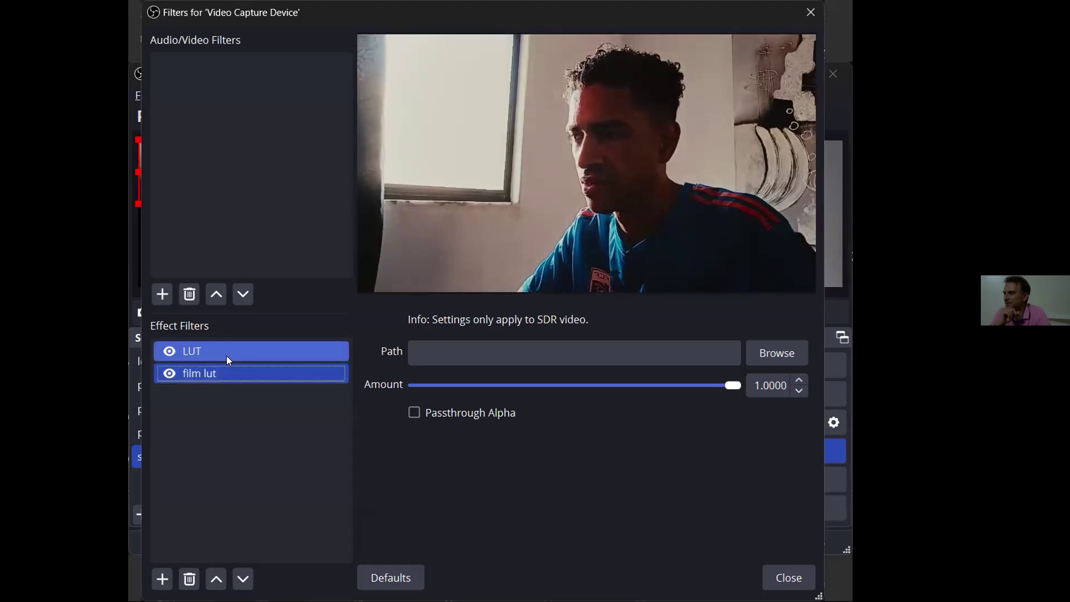
click(229, 354)
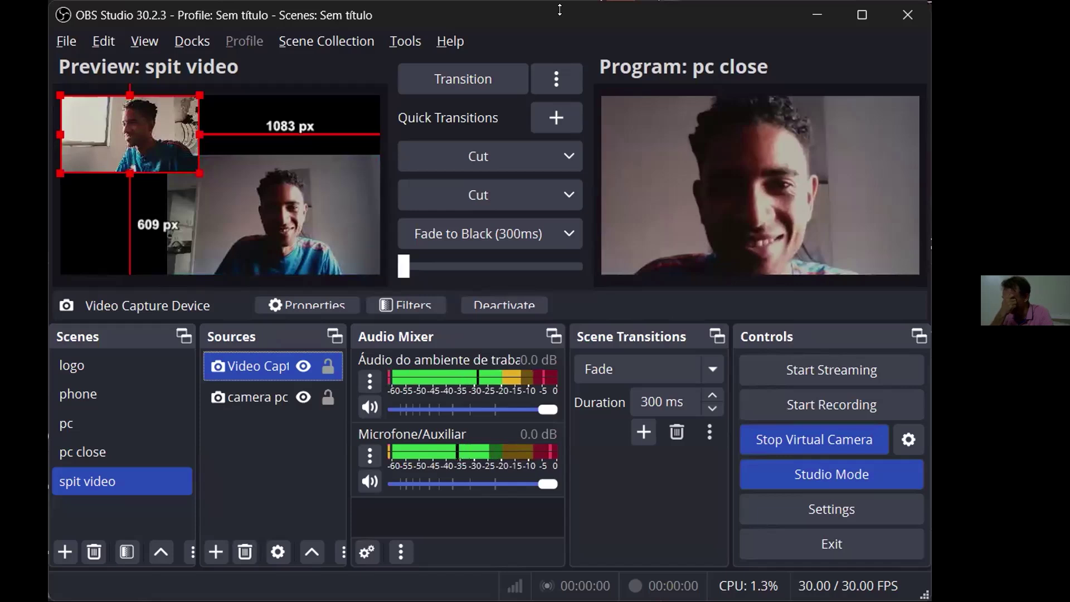
click(247, 193)
click(124, 126)
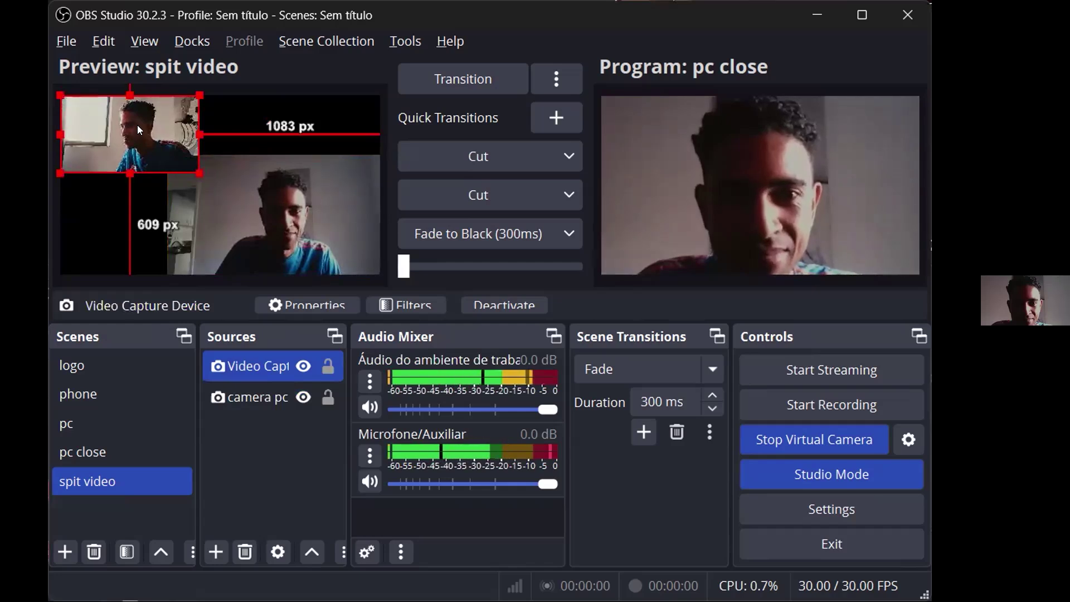
right_click(135, 127)
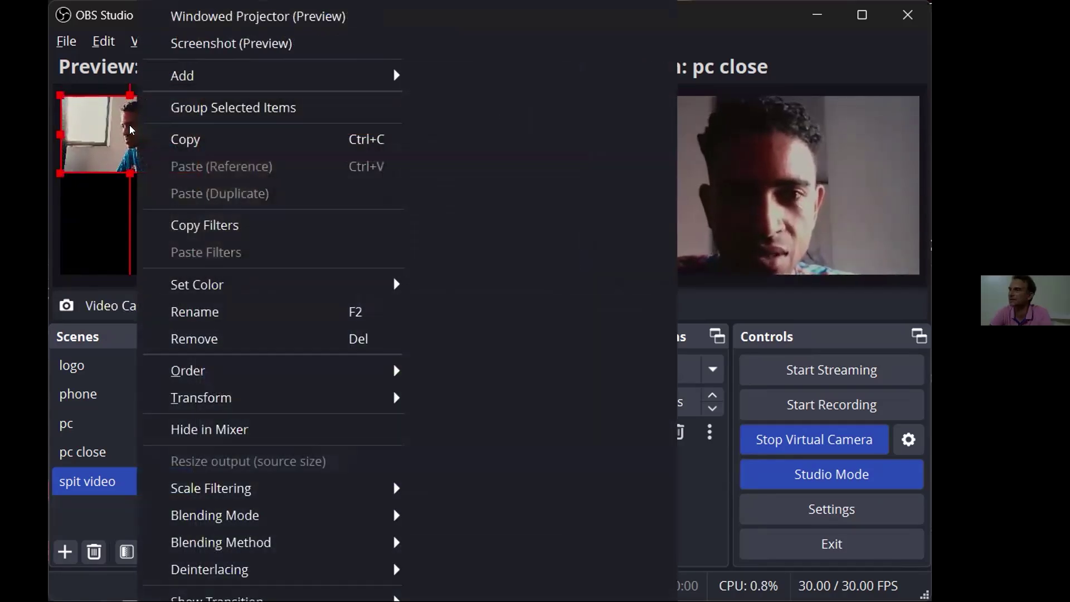
click(125, 125)
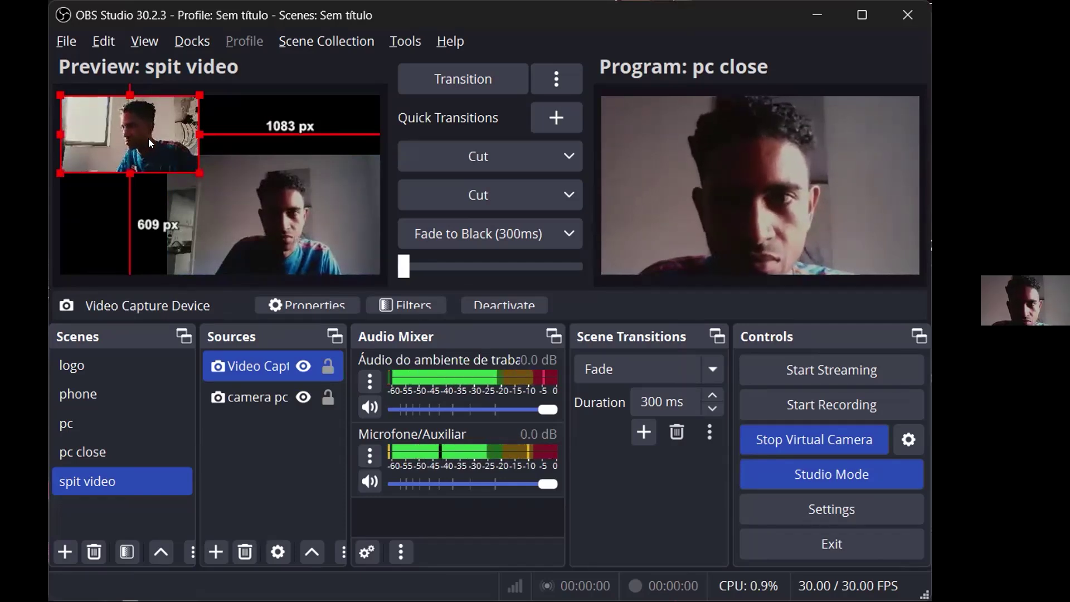
right_click(148, 144)
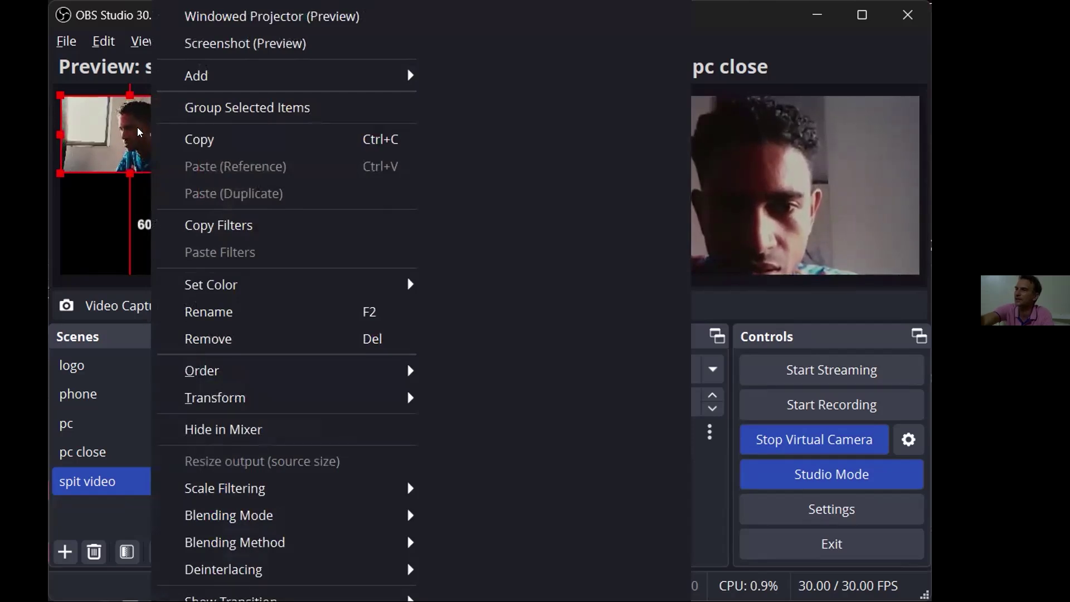
click(138, 128)
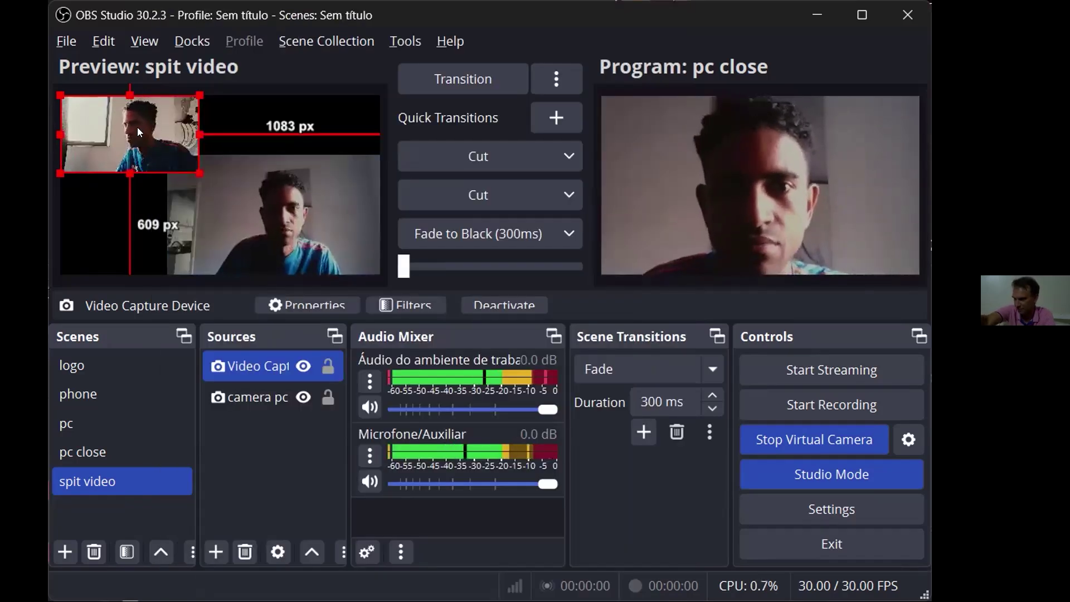
Try swapping the corners of the two cameras on the spit video canvas and move both back to their original corners
drag(162, 137, 340, 233)
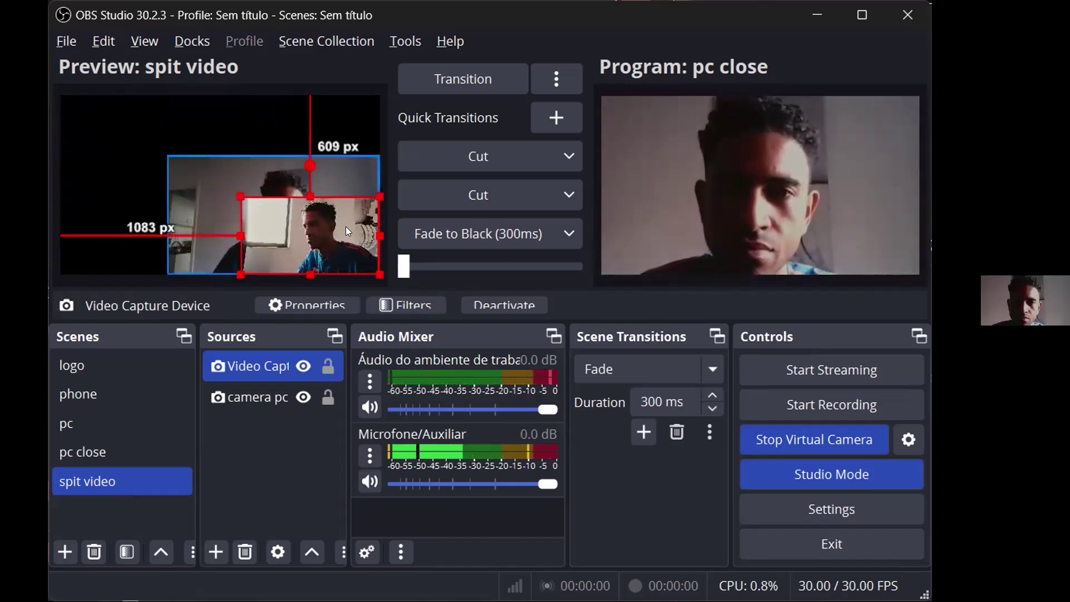
drag(248, 182, 123, 111)
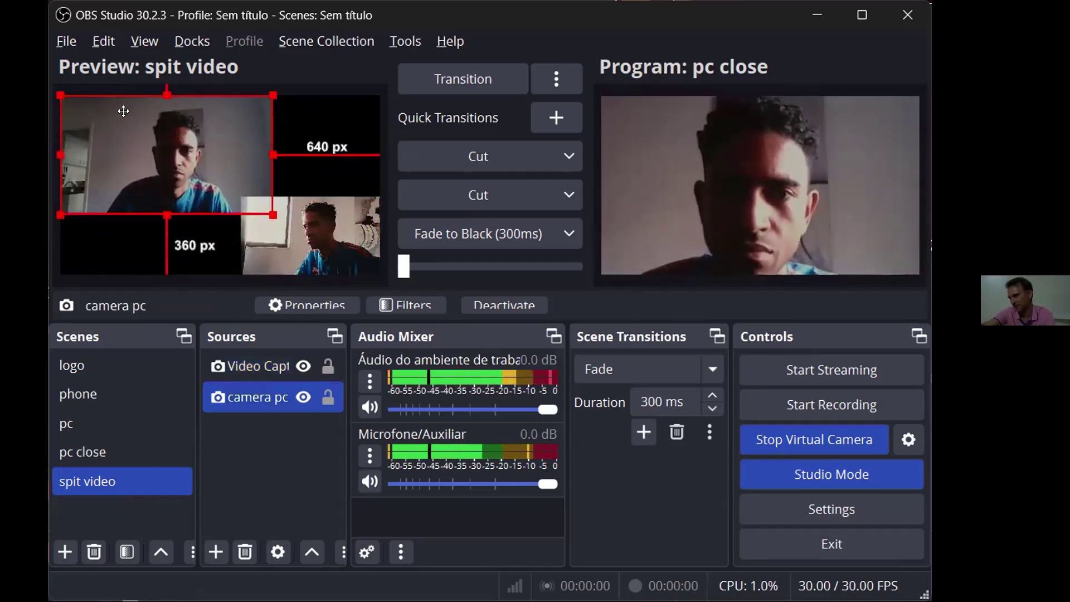
click(283, 238)
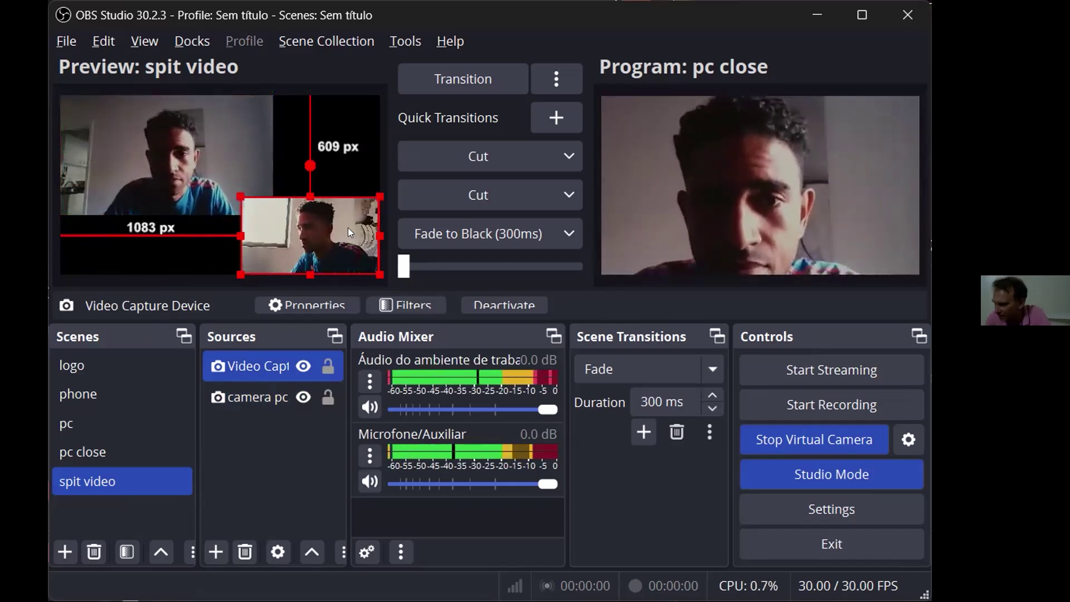
drag(334, 222, 153, 120)
drag(224, 173, 335, 234)
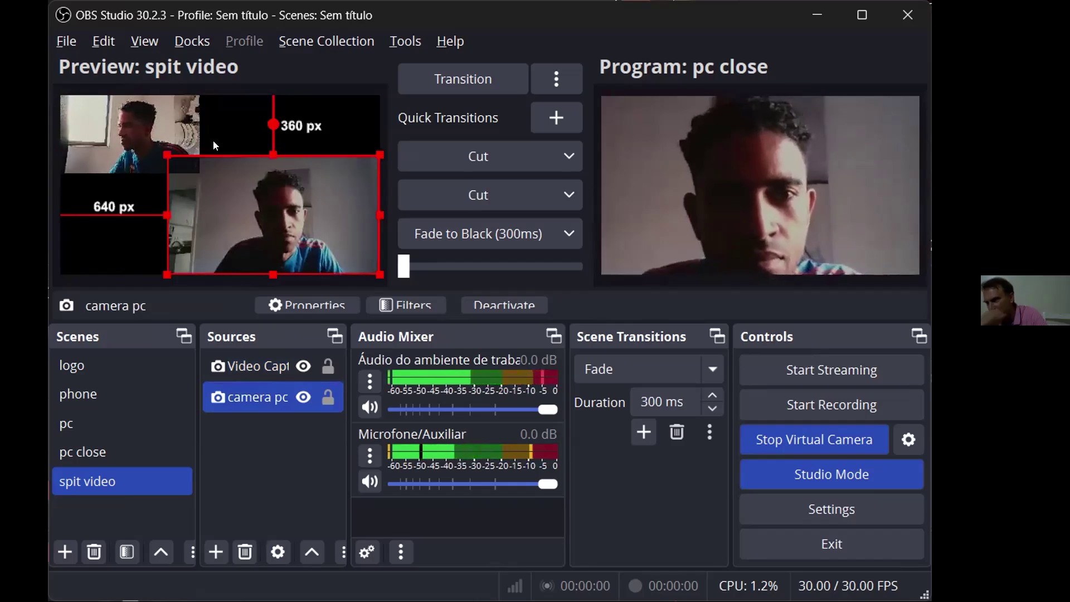
Enlarge the Video Capture Device in the spit video scene to about 1031 px from the canvas's right edge and flip it horizontally
click(160, 125)
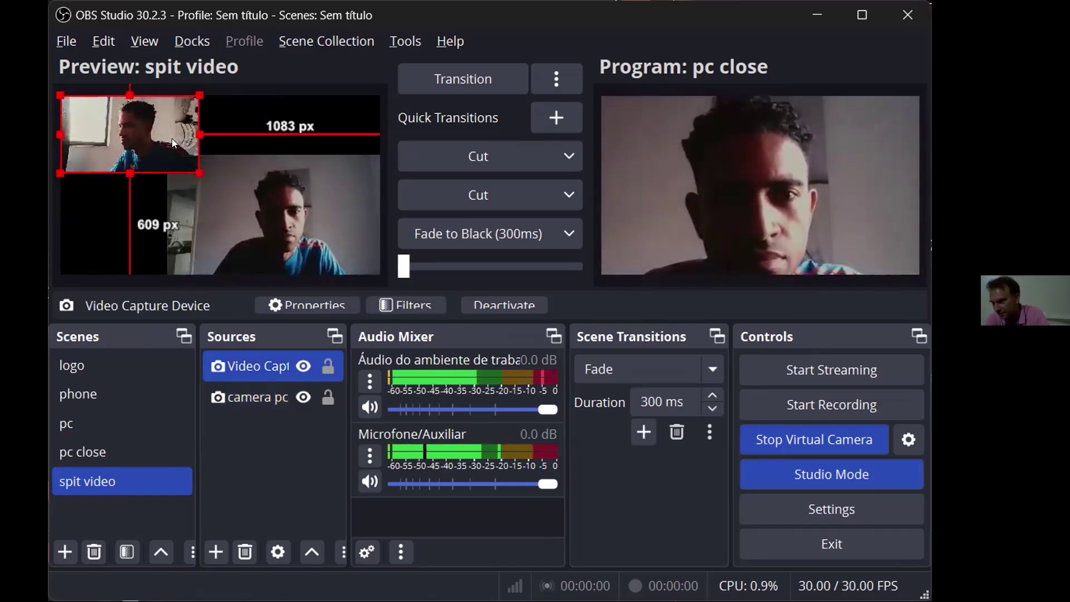
right_click(172, 138)
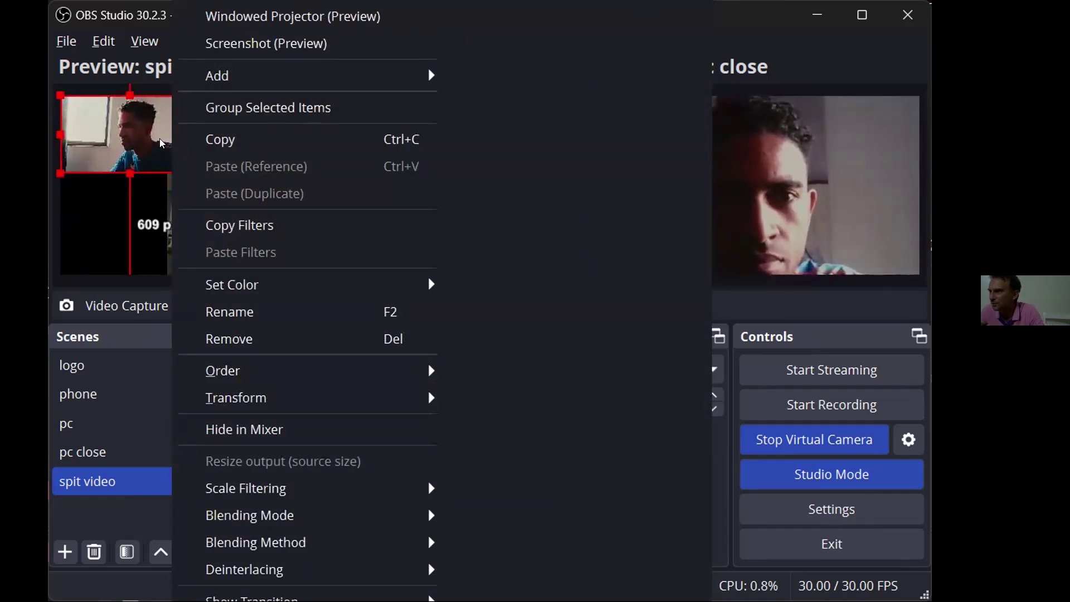
click(160, 139)
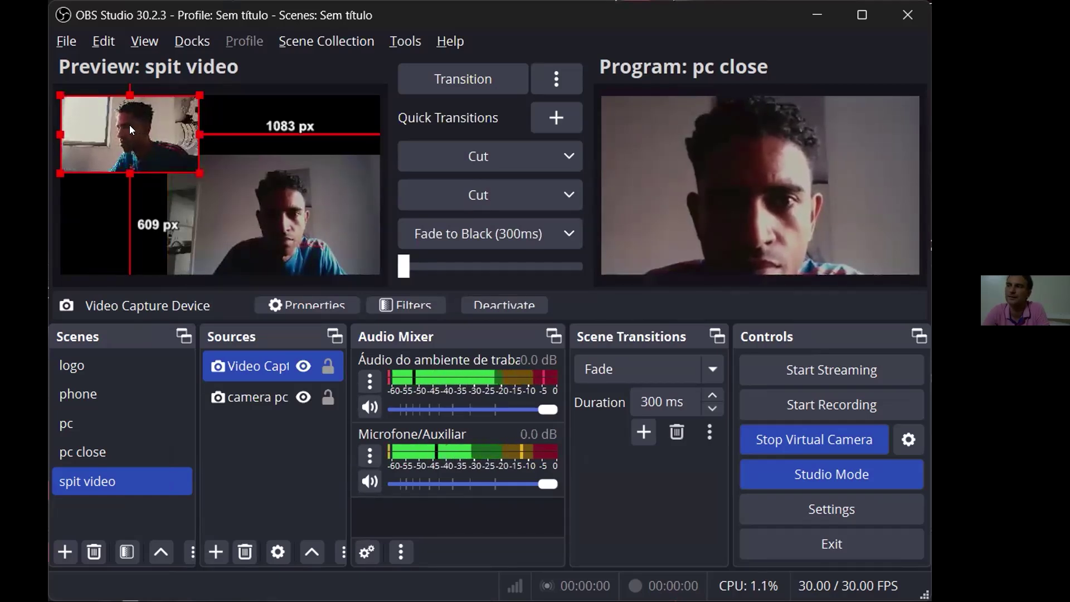
drag(199, 134, 174, 142)
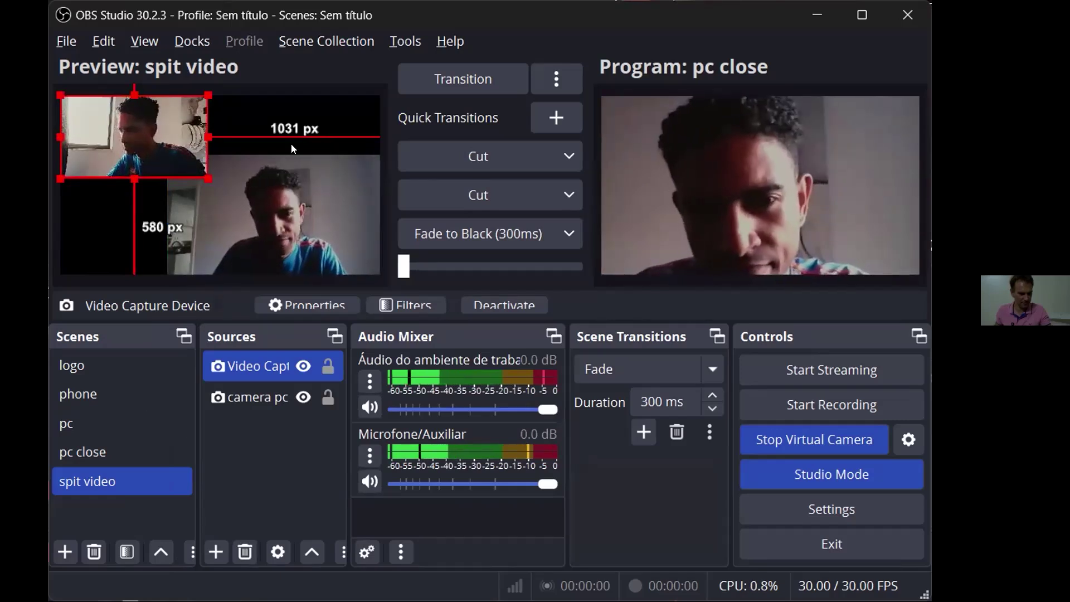
right_click(167, 135)
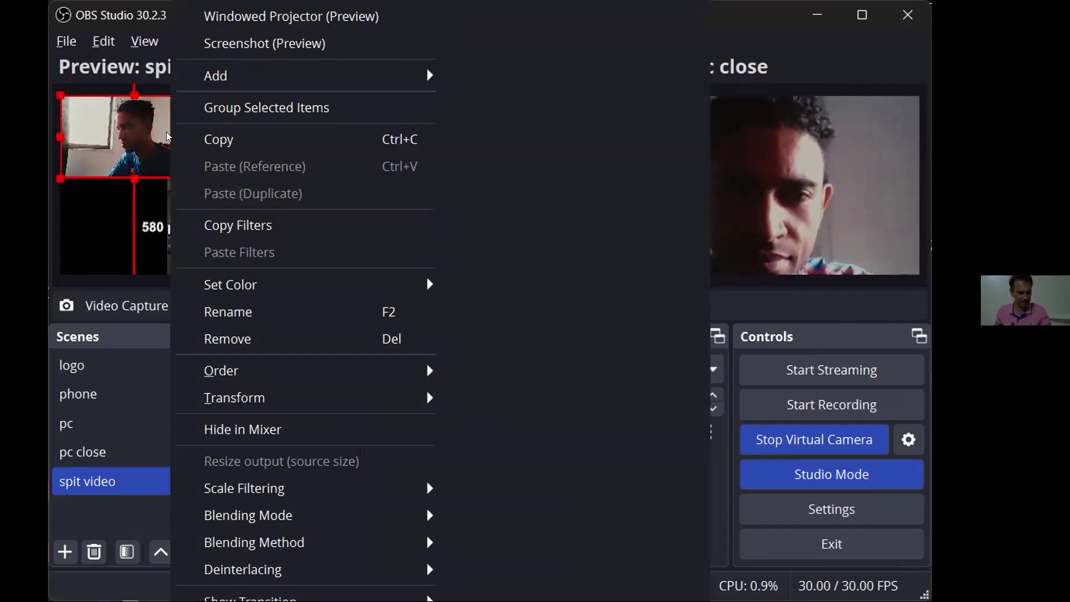
mouse_move(265, 407)
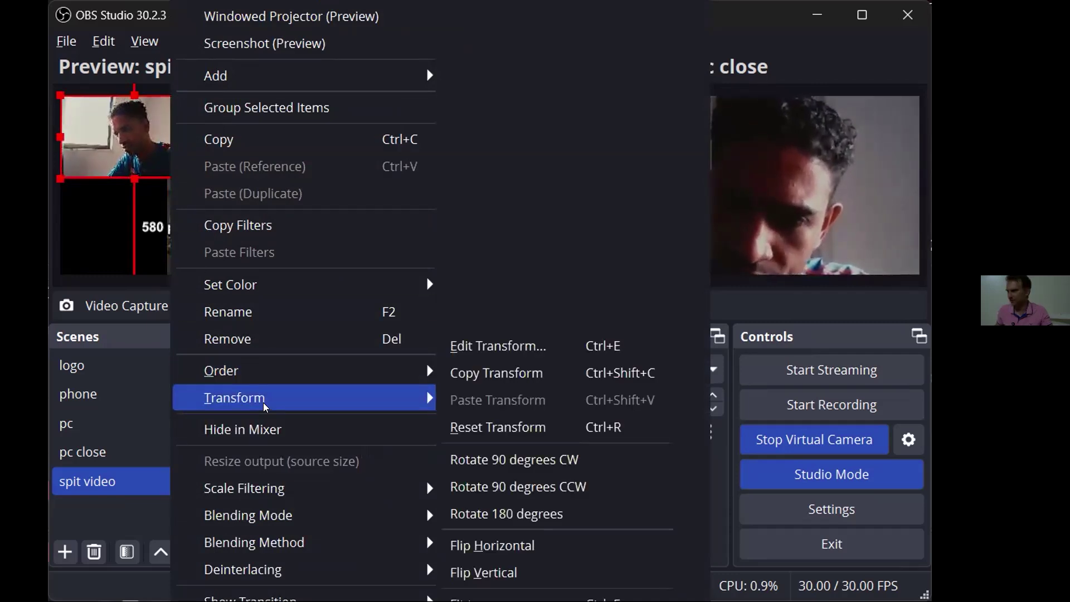
click(508, 549)
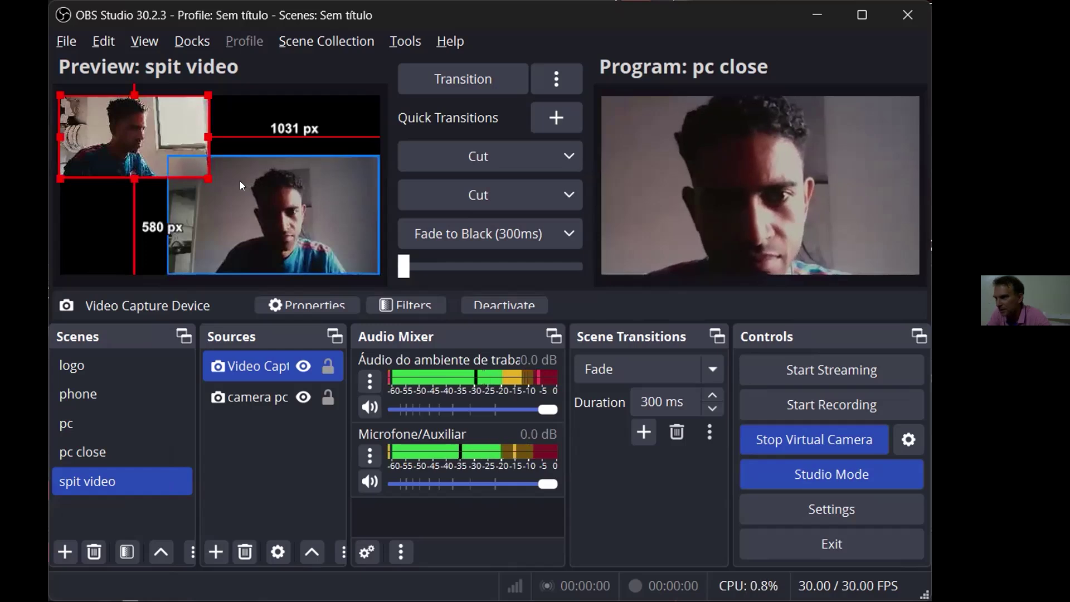
Preview the logo and phone scenes to check their content
click(99, 364)
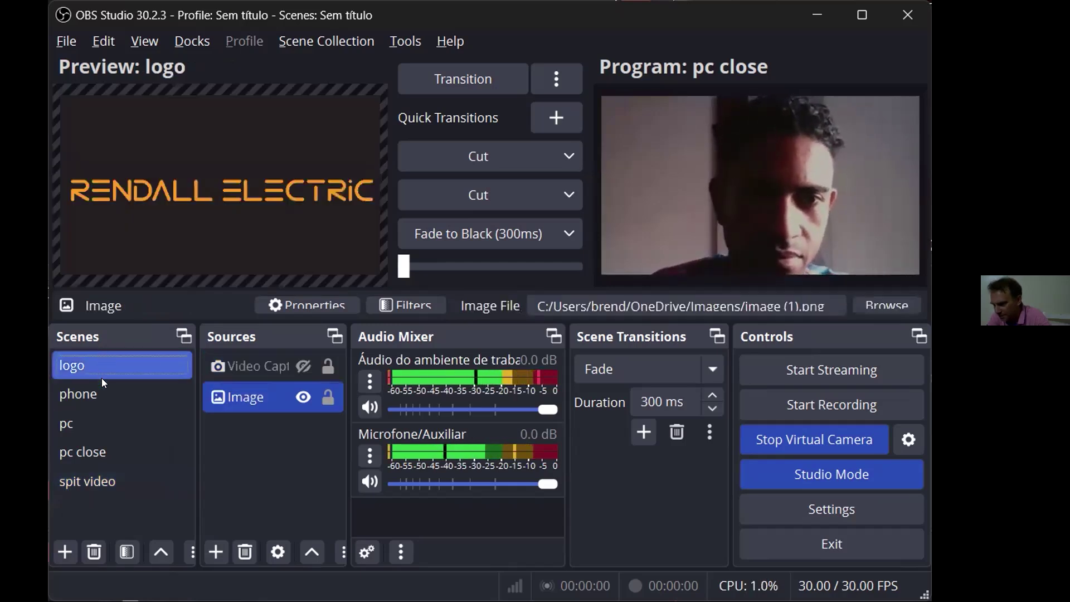
click(101, 386)
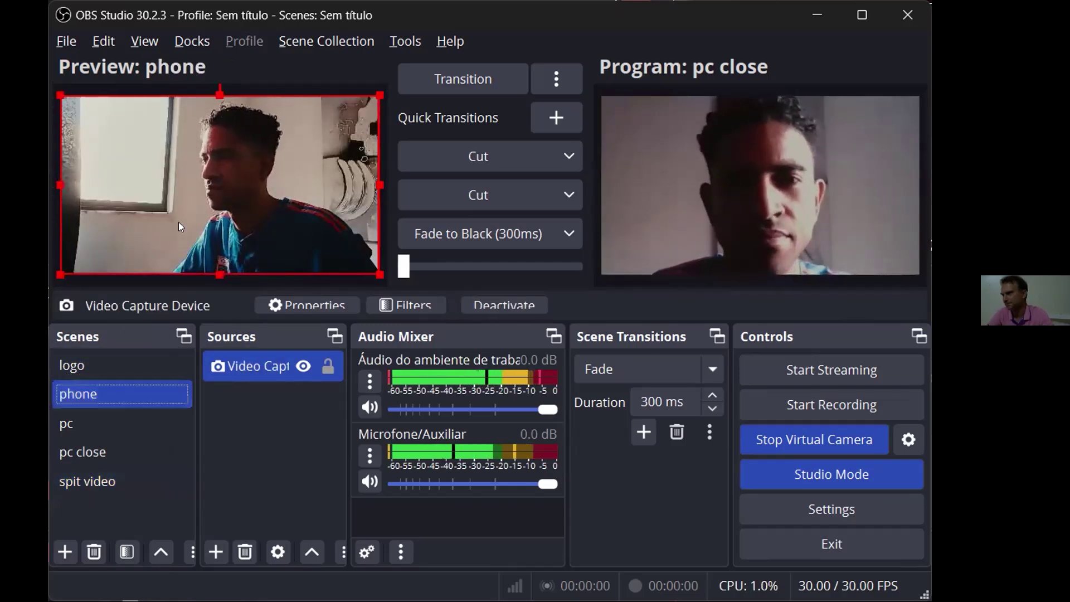
right_click(223, 168)
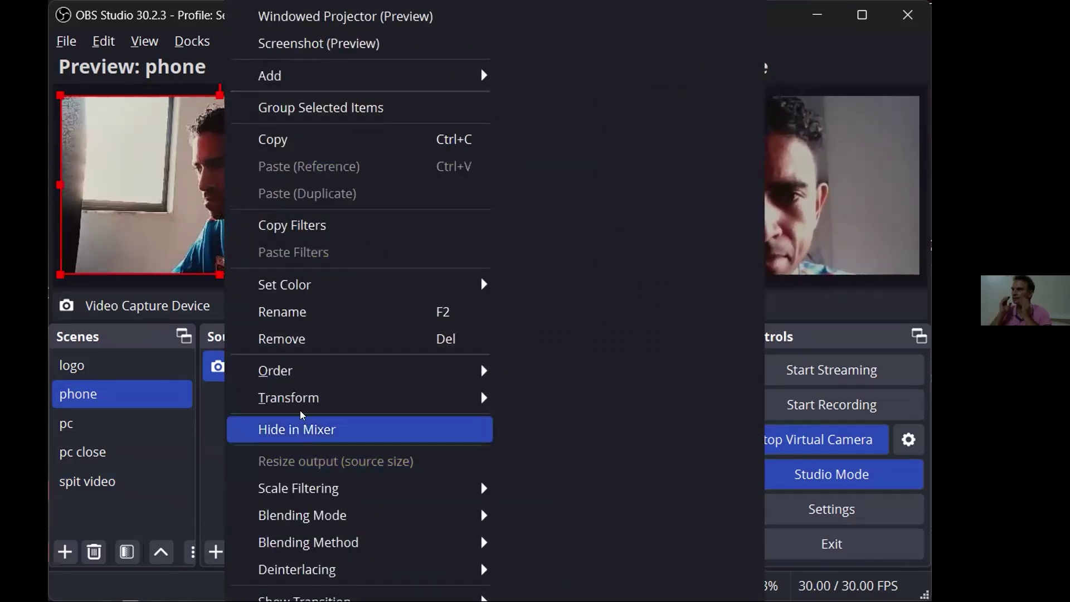
click(126, 390)
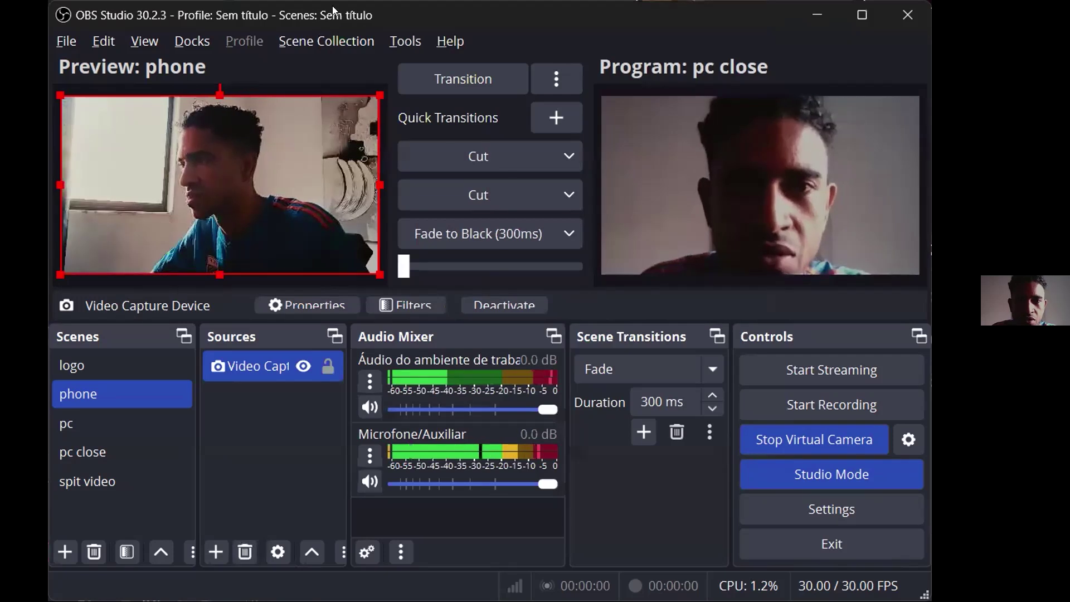
drag(165, 381, 119, 409)
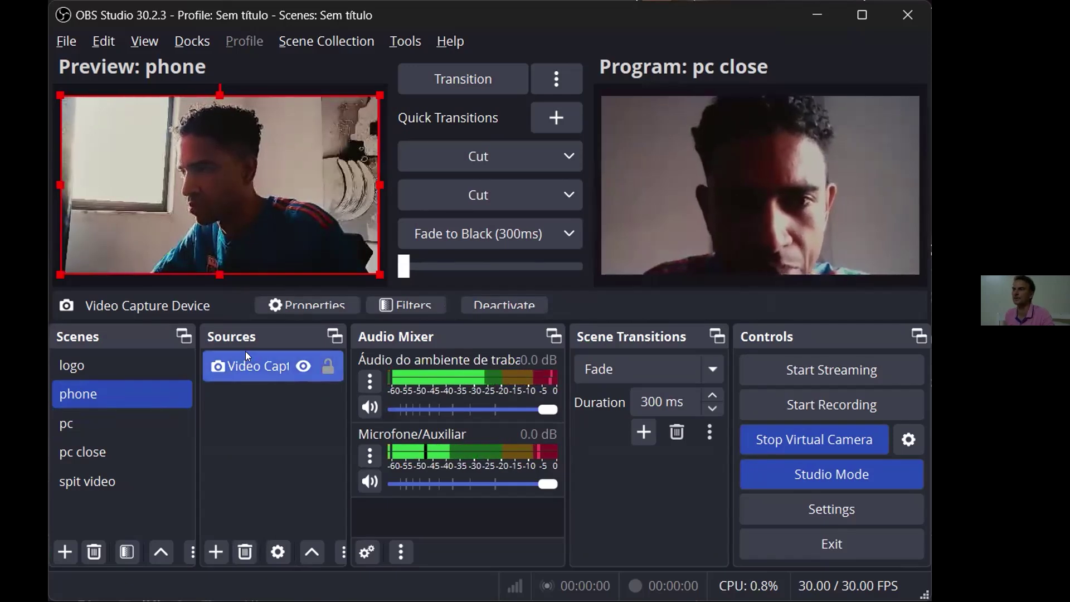
Load original.cube into the film lut filter of the phone scene's Video Capture Device
double_click(252, 366)
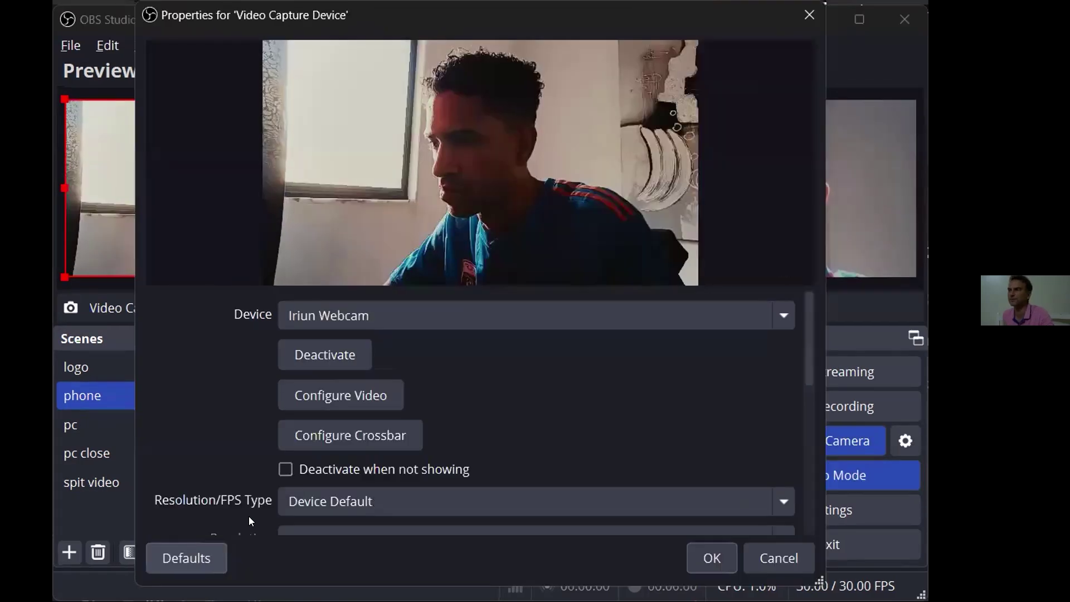
scroll(485, 400, down, 5)
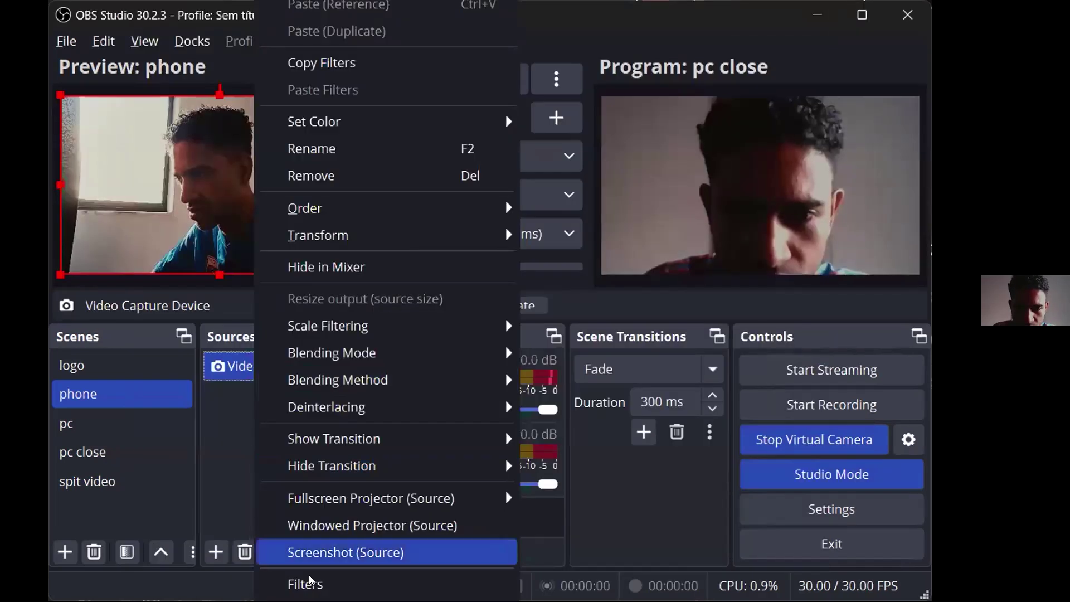
key(Return)
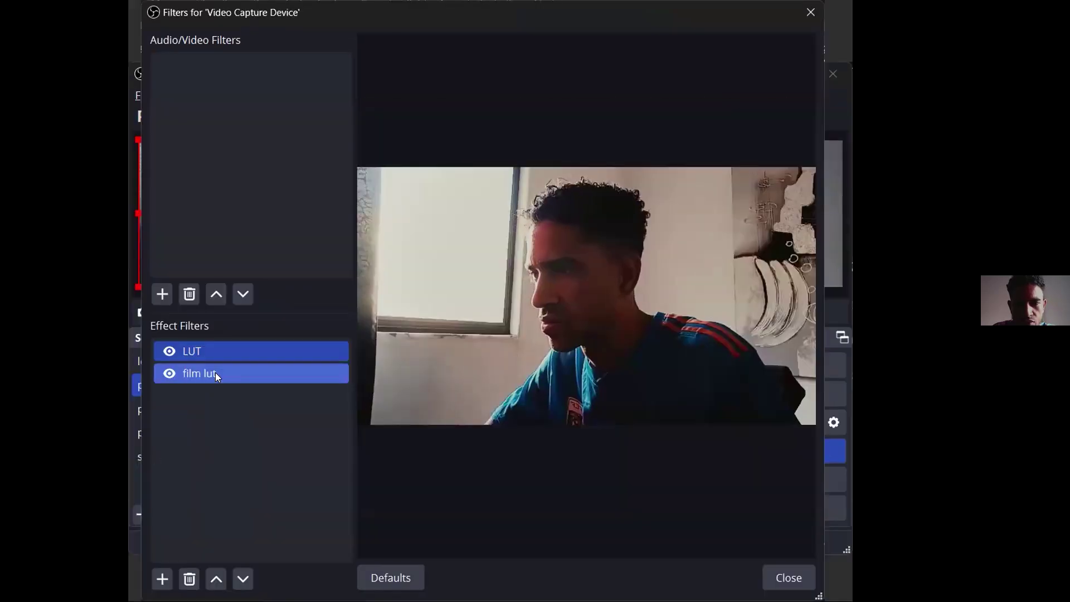
click(215, 372)
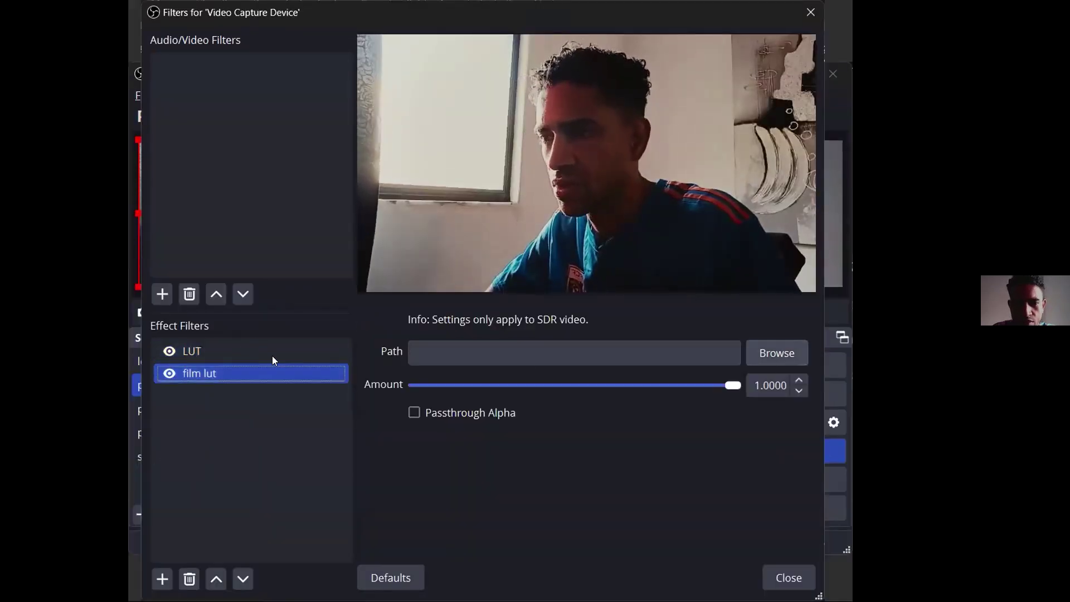
click(778, 351)
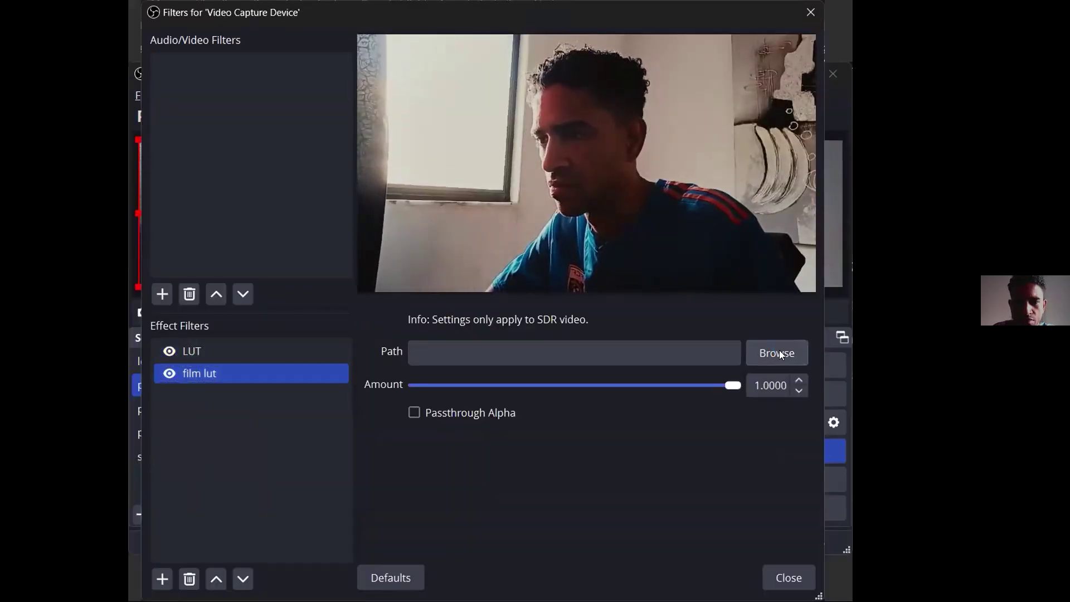
click(336, 241)
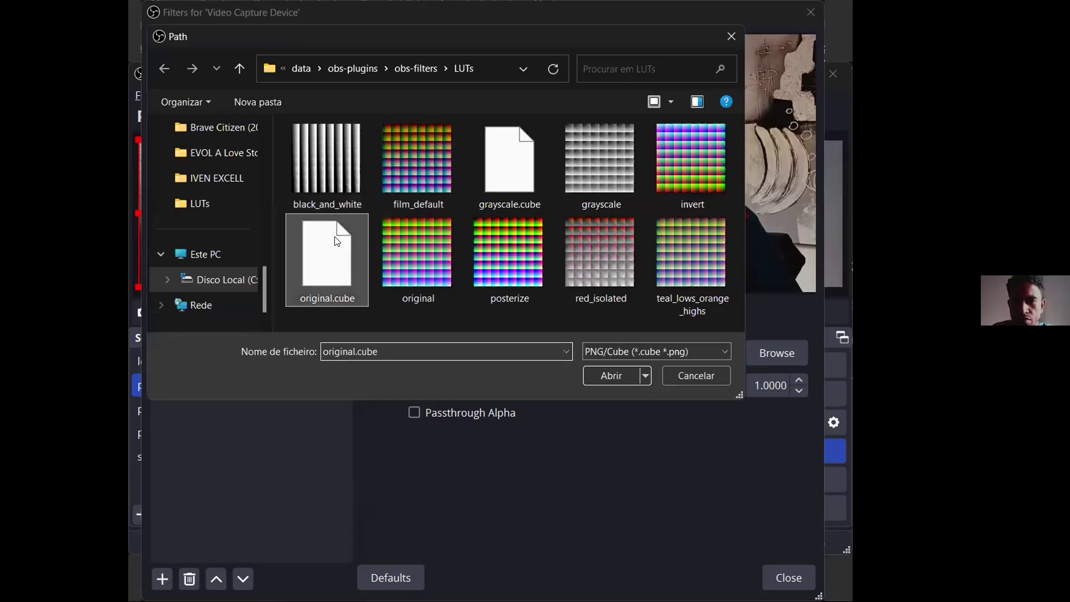
double_click(337, 241)
Select film_default as the file for the Video Capture Device's LUT filter
click(244, 351)
click(778, 349)
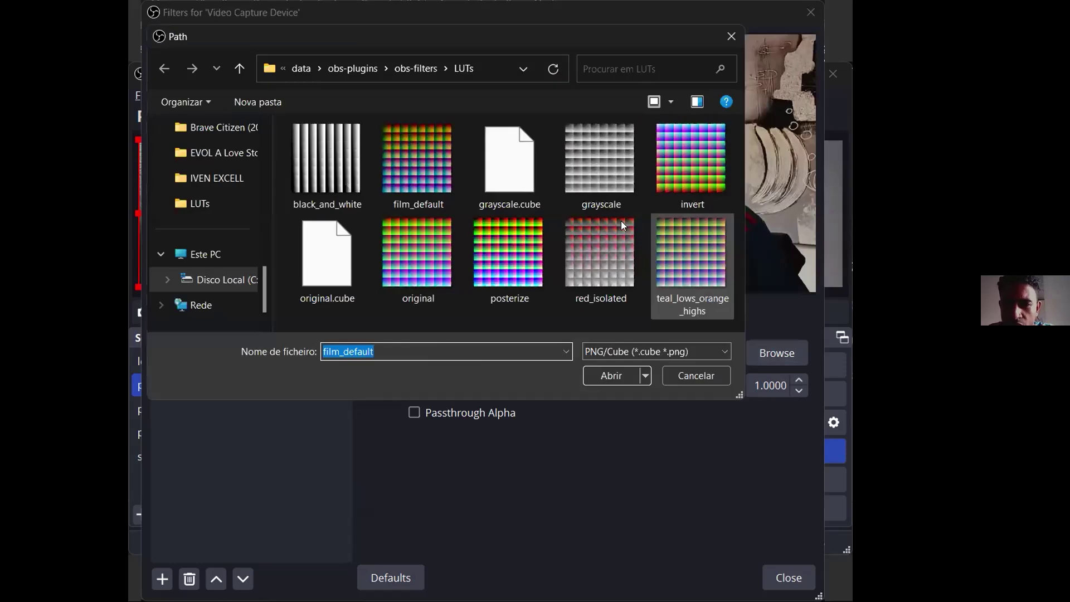
click(423, 158)
double_click(424, 159)
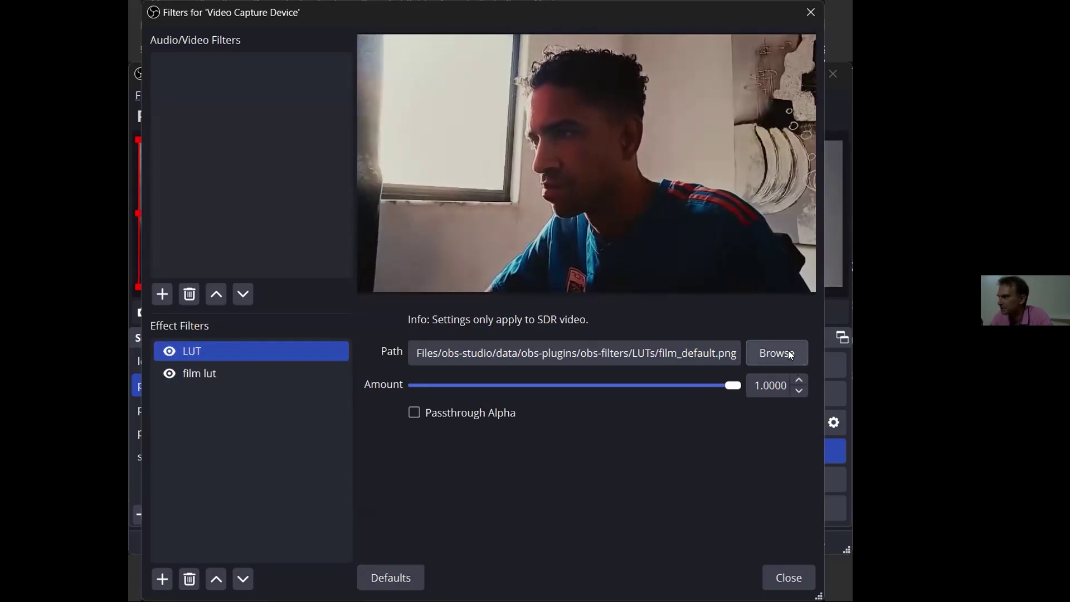
Compare the settings of the LUT and film lut filters on the phone scene's Video Capture Device
click(242, 371)
click(254, 349)
click(245, 372)
click(254, 350)
click(250, 367)
click(259, 349)
click(253, 369)
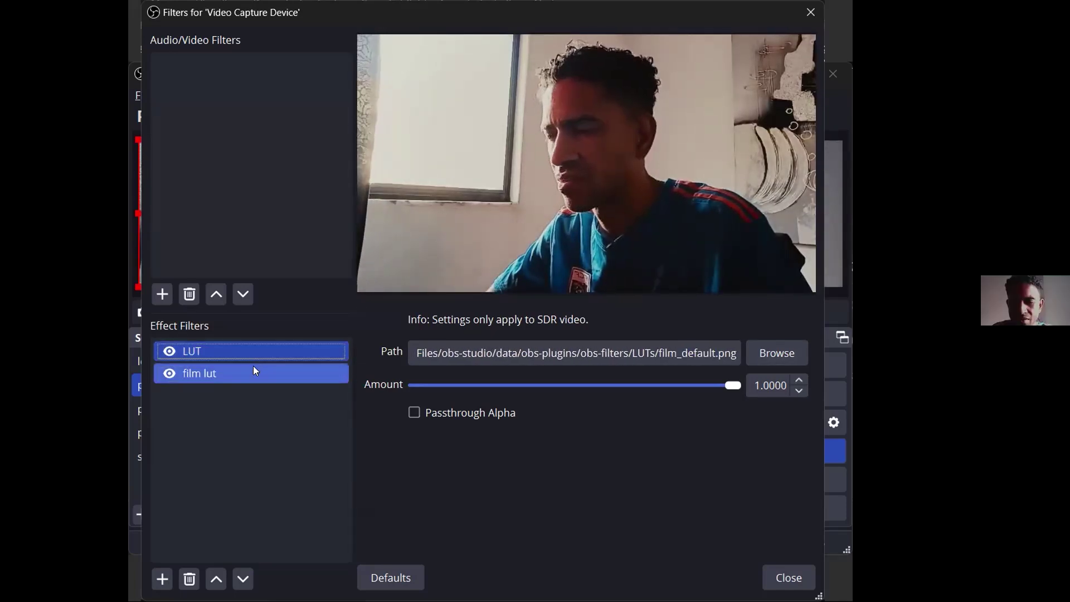
click(262, 354)
Switch the LUT and film lut filters off in turn and LUT back on to compare their effect on the image
click(170, 351)
click(169, 372)
click(170, 371)
click(215, 373)
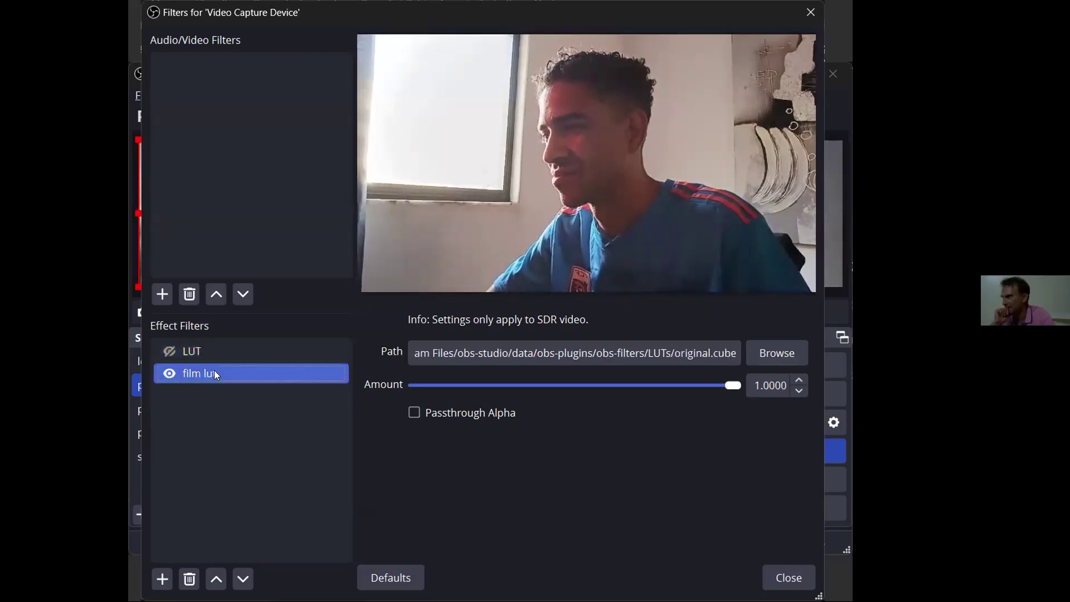
click(172, 372)
click(192, 351)
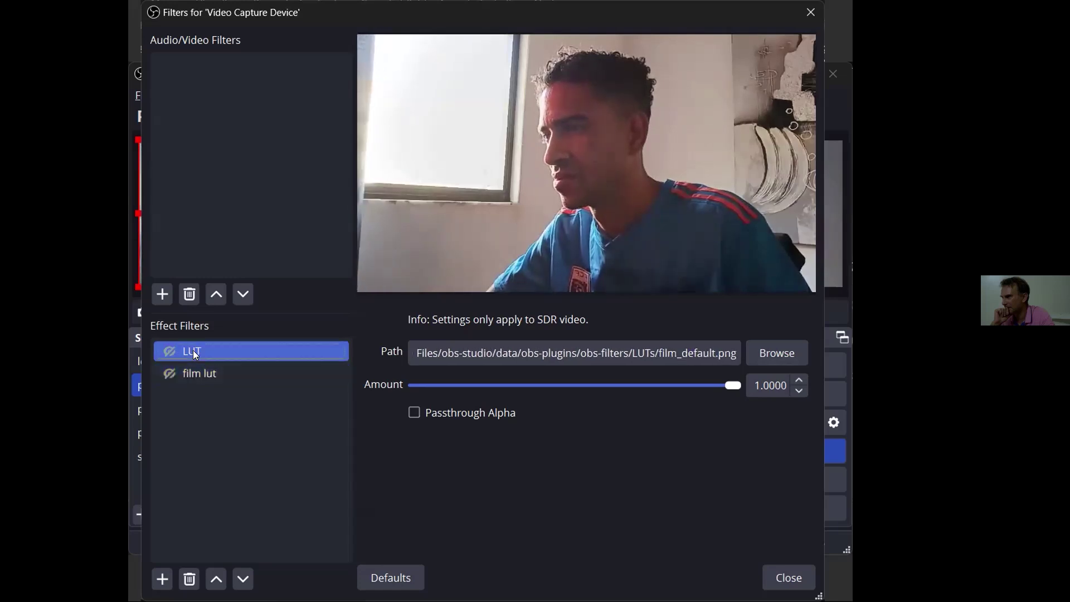
click(170, 350)
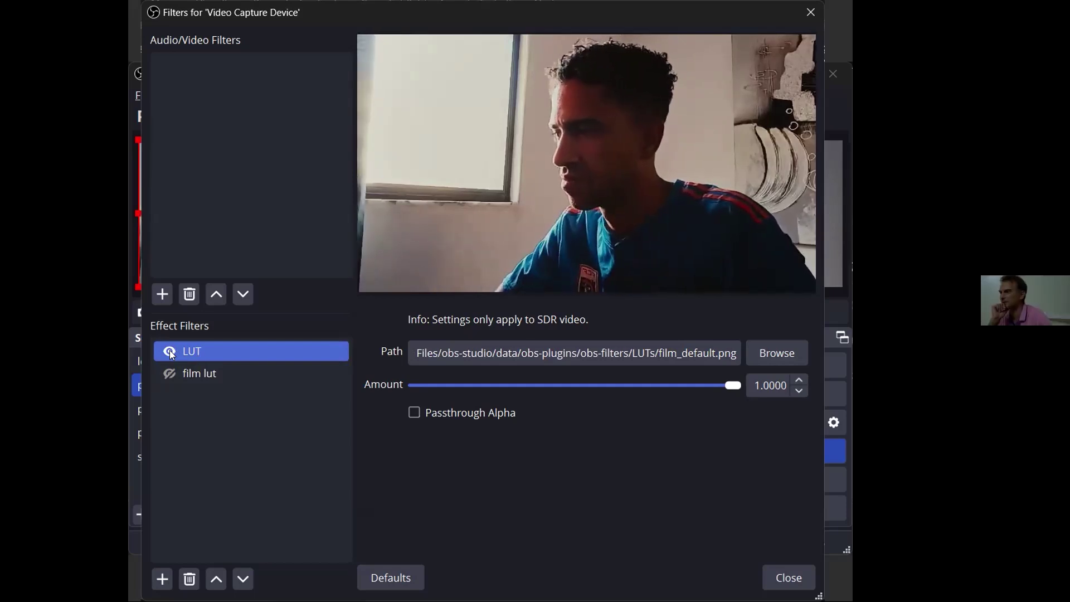
Remove the film lut filter from the Video Capture Device
click(193, 373)
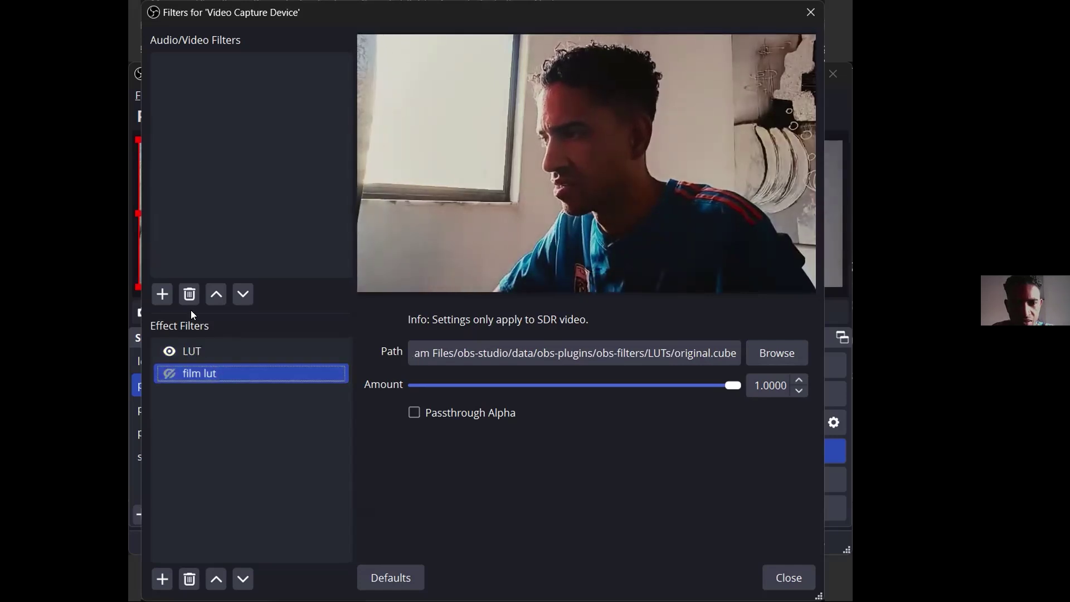
click(218, 356)
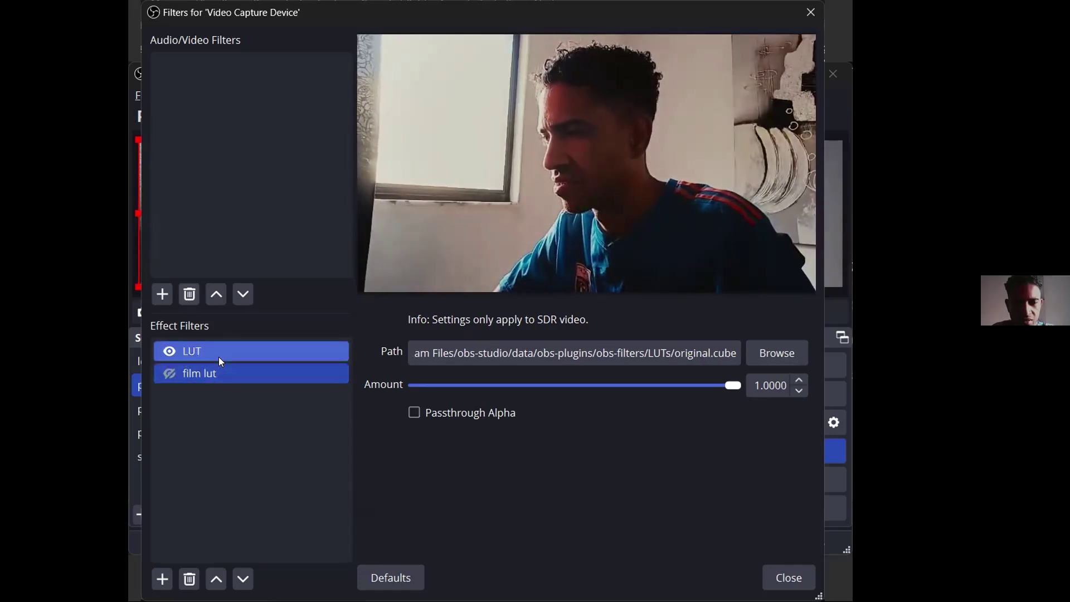
click(221, 368)
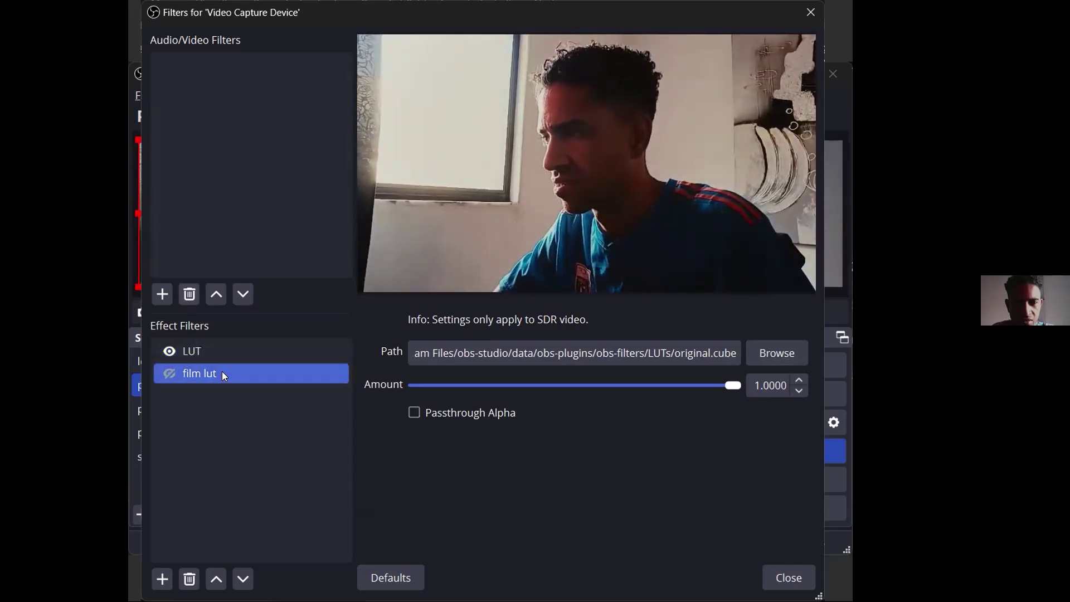
click(189, 579)
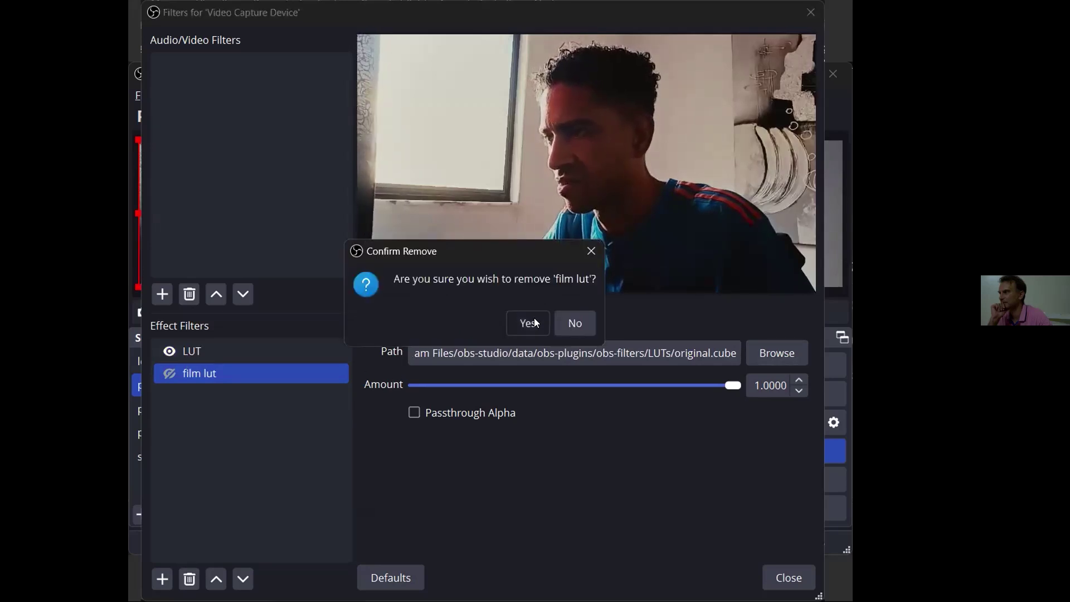
key(Return)
Compare the phone camera image with the LUT filter off and on, and close the filter settings
click(169, 351)
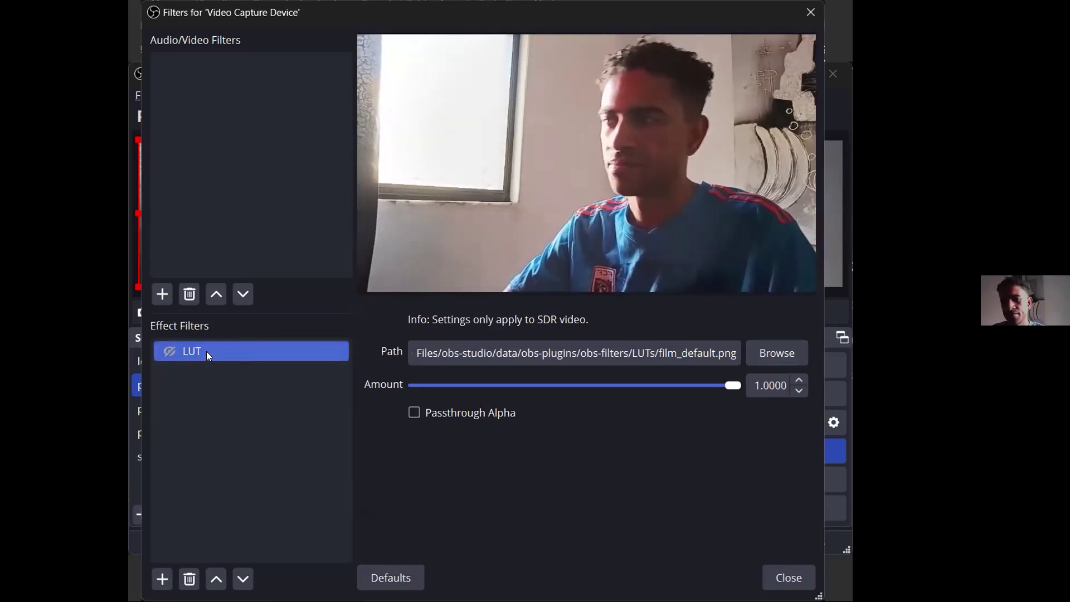
click(170, 351)
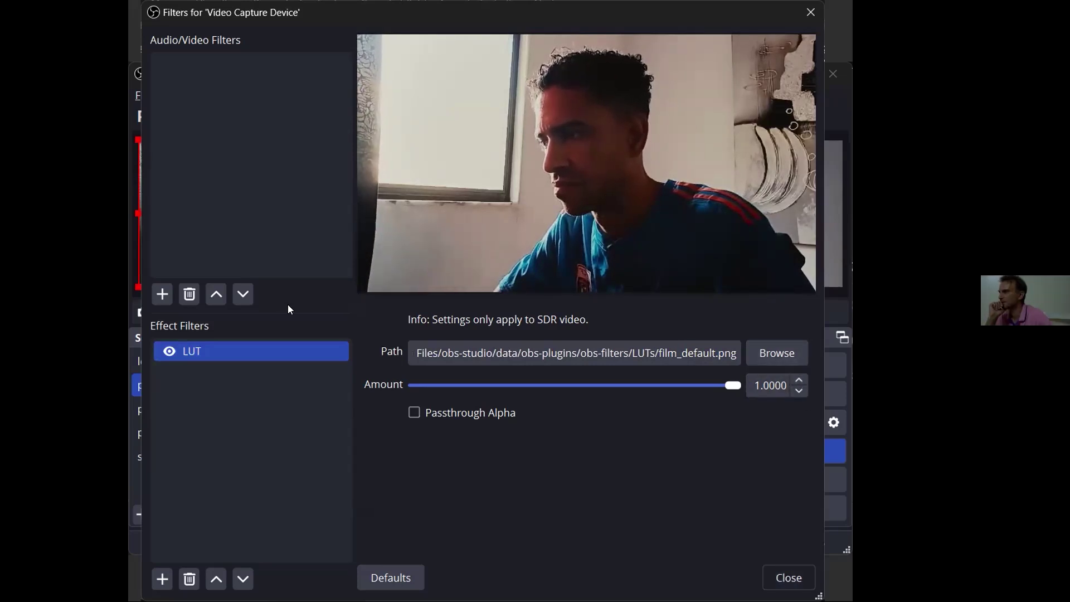
key(Escape)
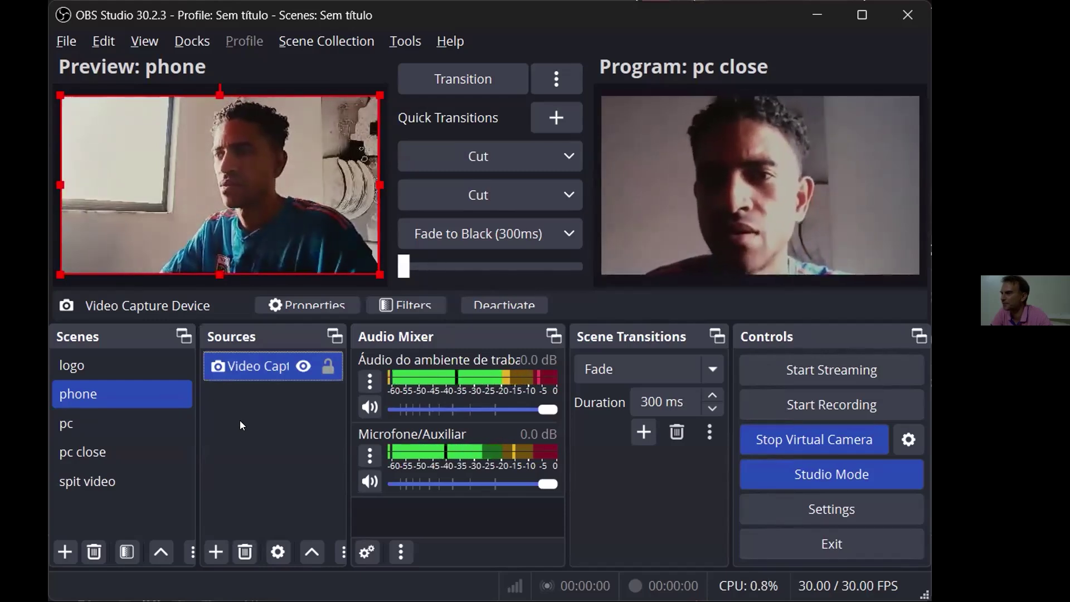
Check the blue filter of the pc scene's camera pc source, comparing it off and on and reviewing its film_default file
click(98, 421)
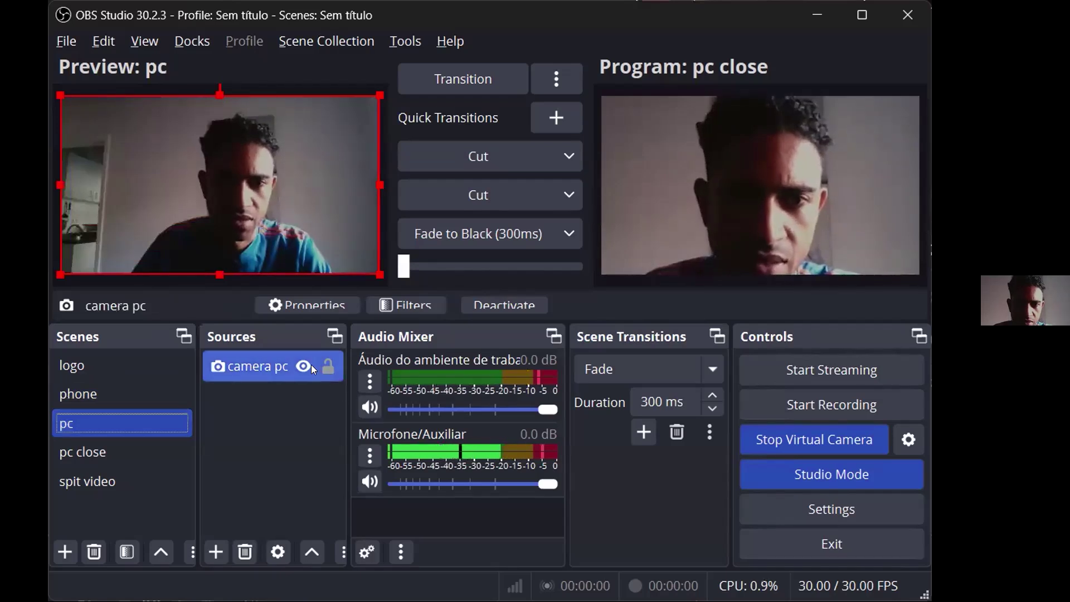
right_click(284, 362)
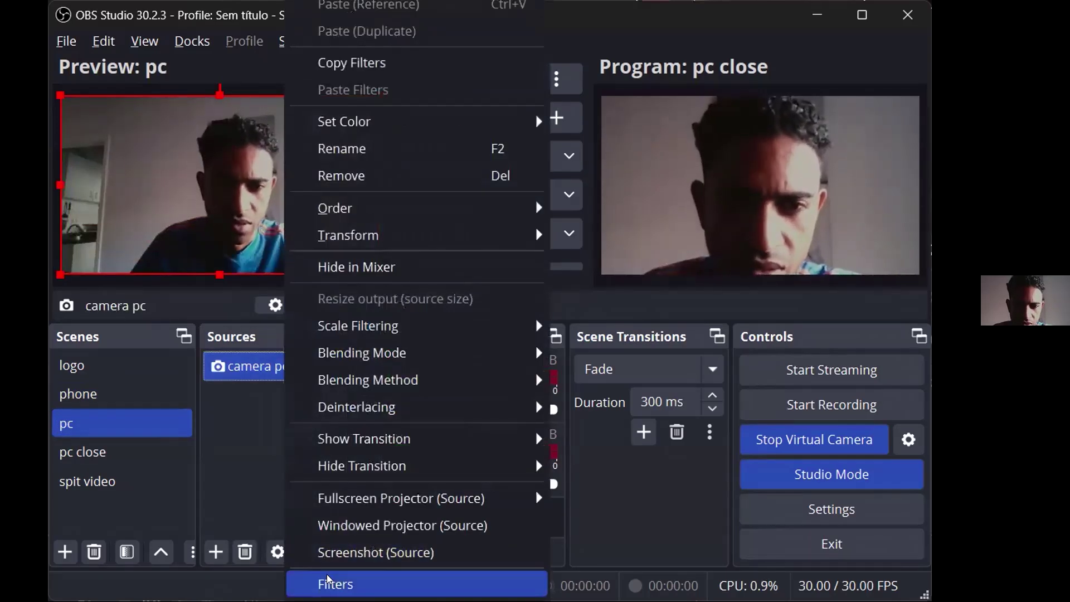
key(Return)
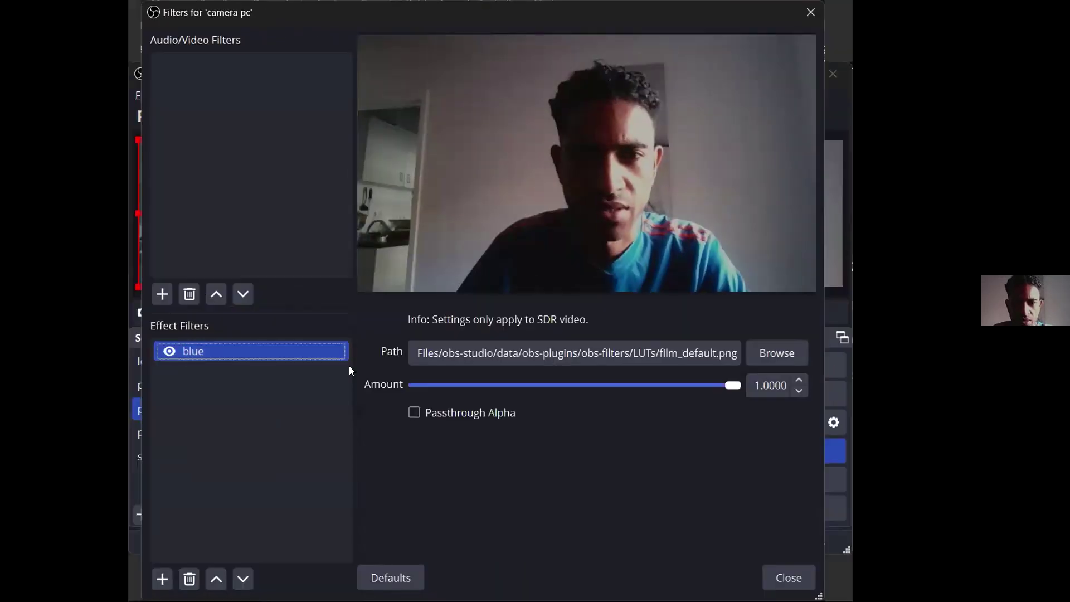
click(169, 351)
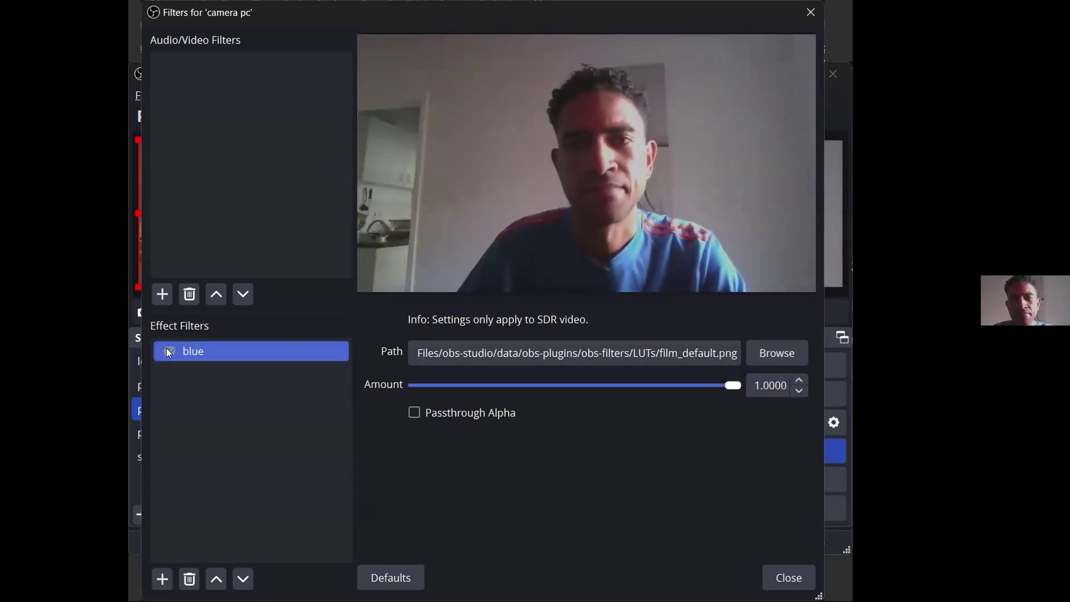
click(167, 350)
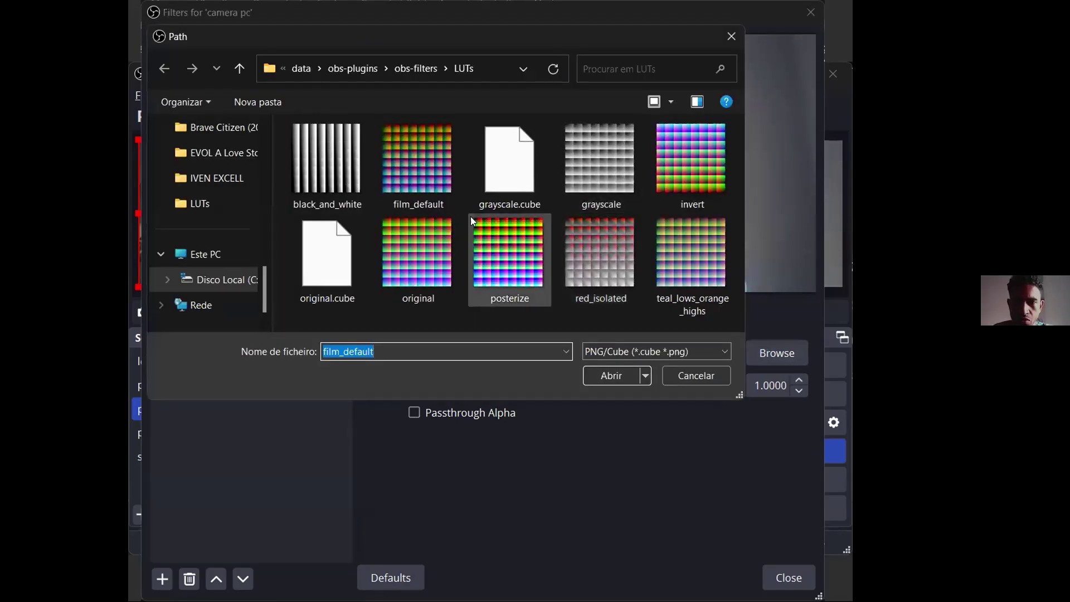
click(423, 166)
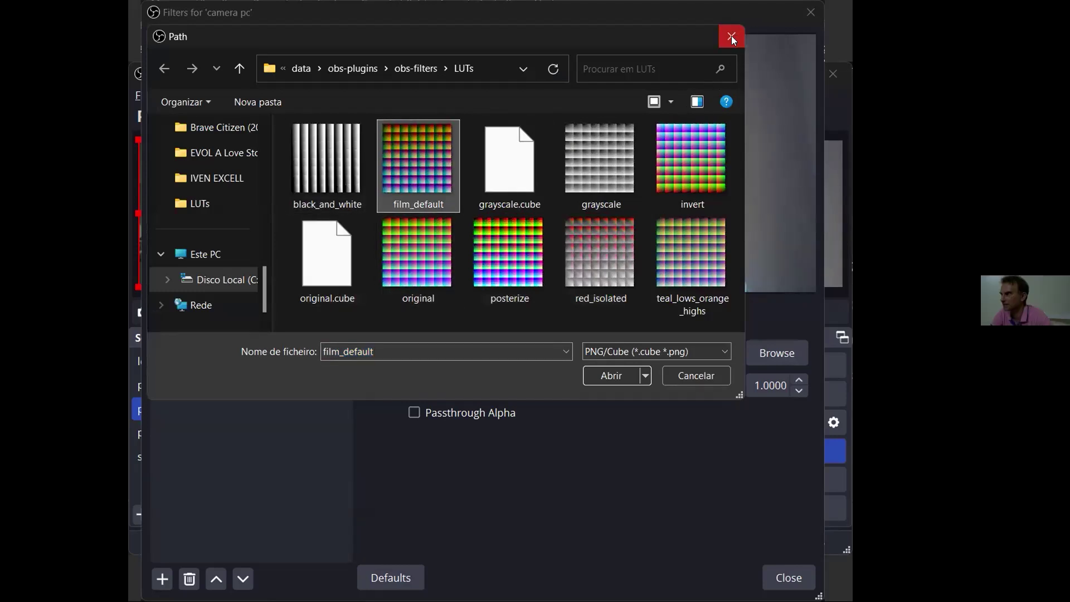
key(Return)
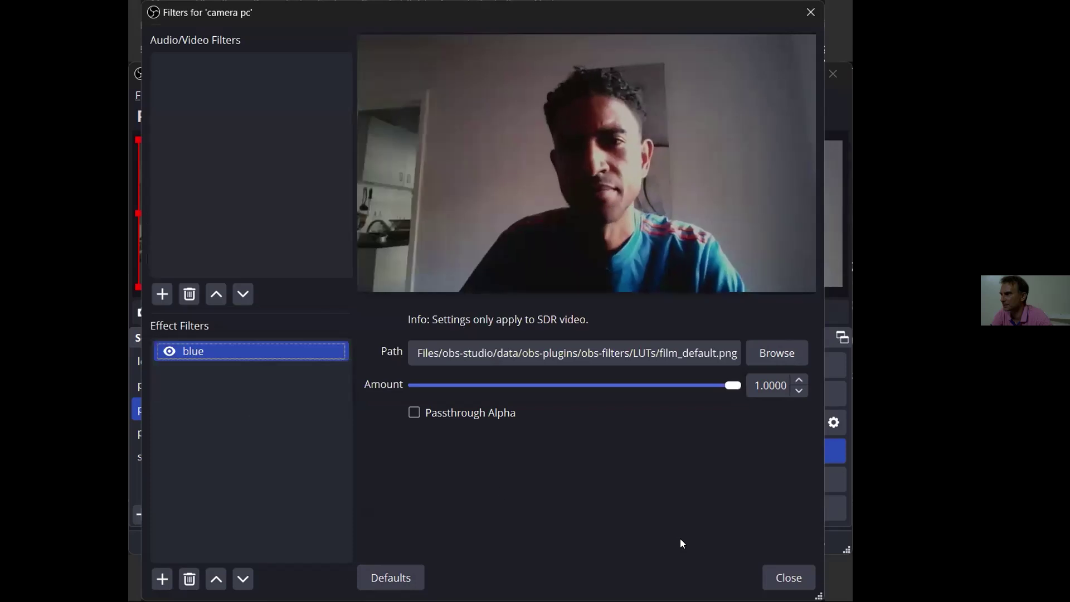
click(782, 579)
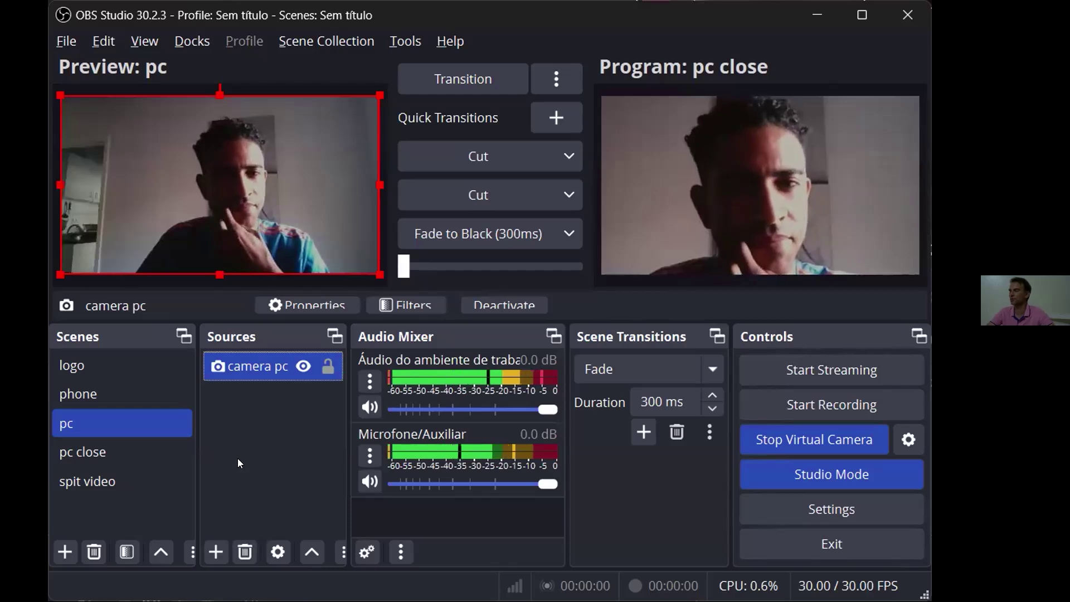
Send the logo scene to the program with Fade to Black, and change the second Cut quick transition to Fade
click(154, 366)
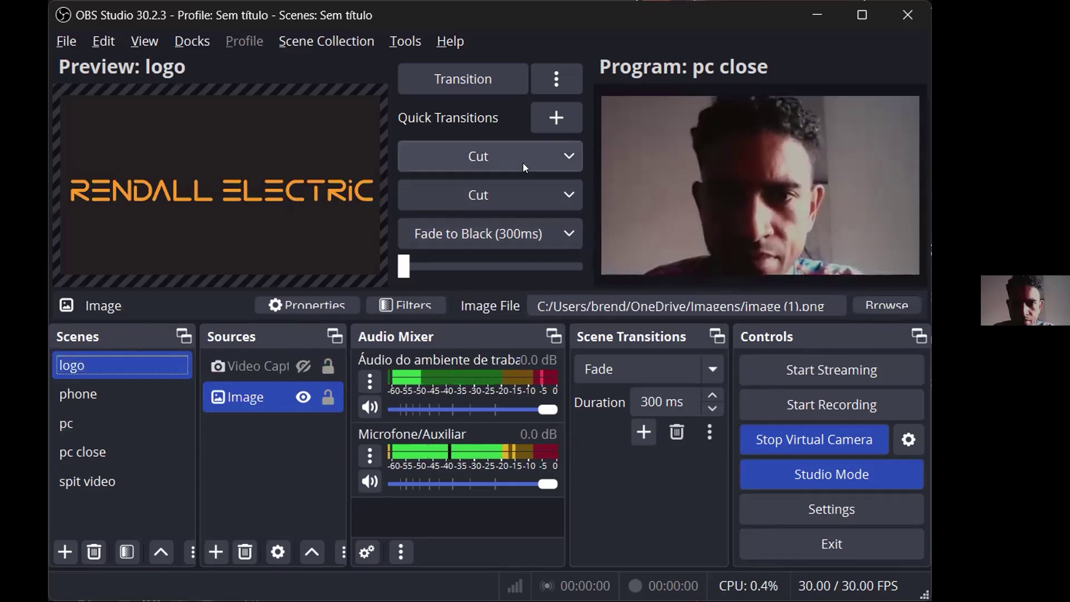
click(520, 228)
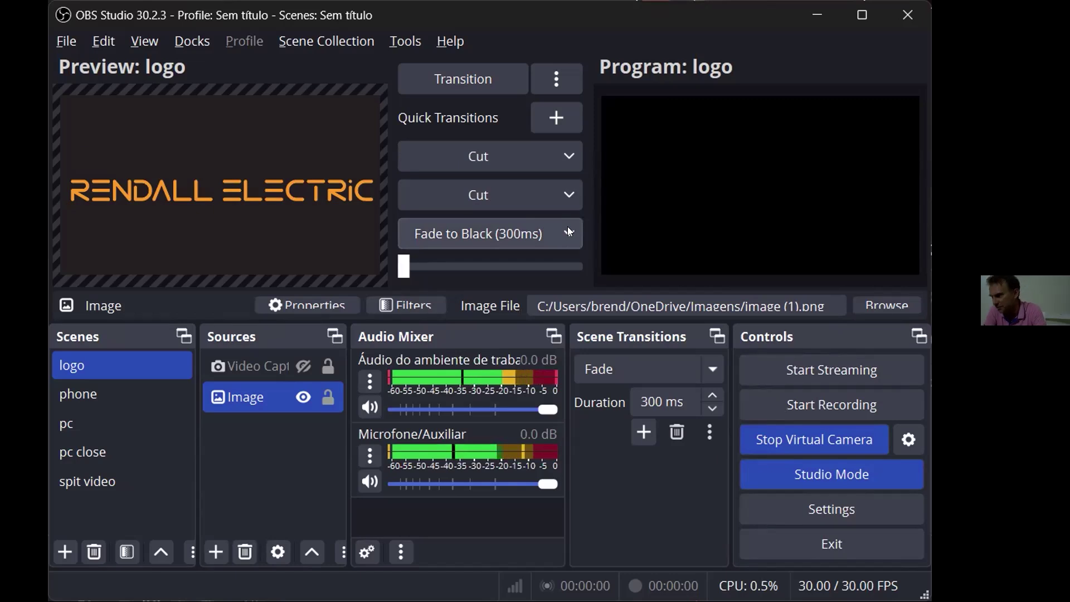
click(563, 190)
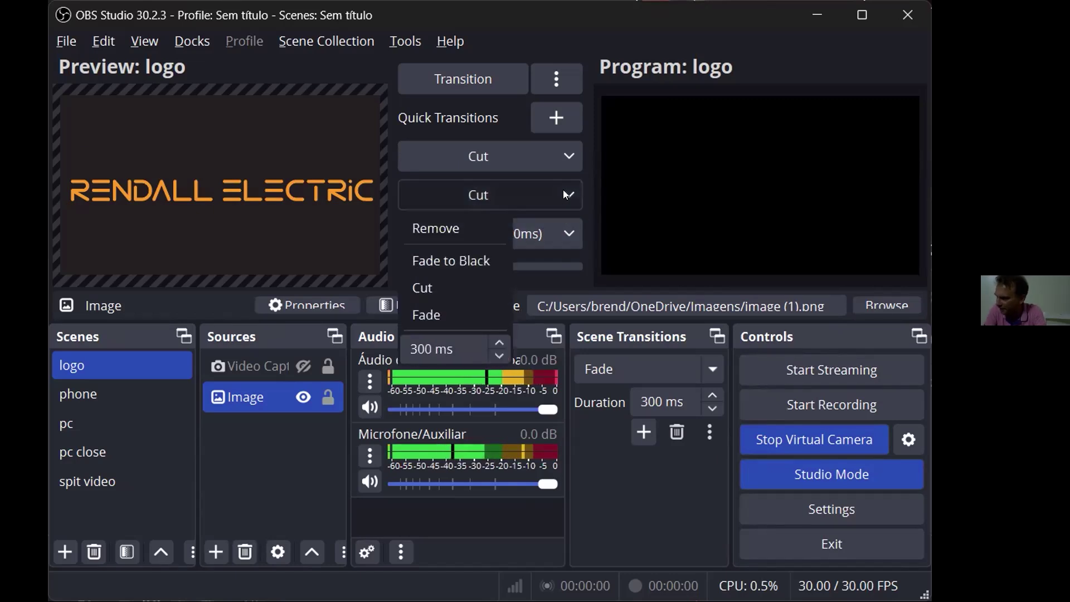
click(459, 315)
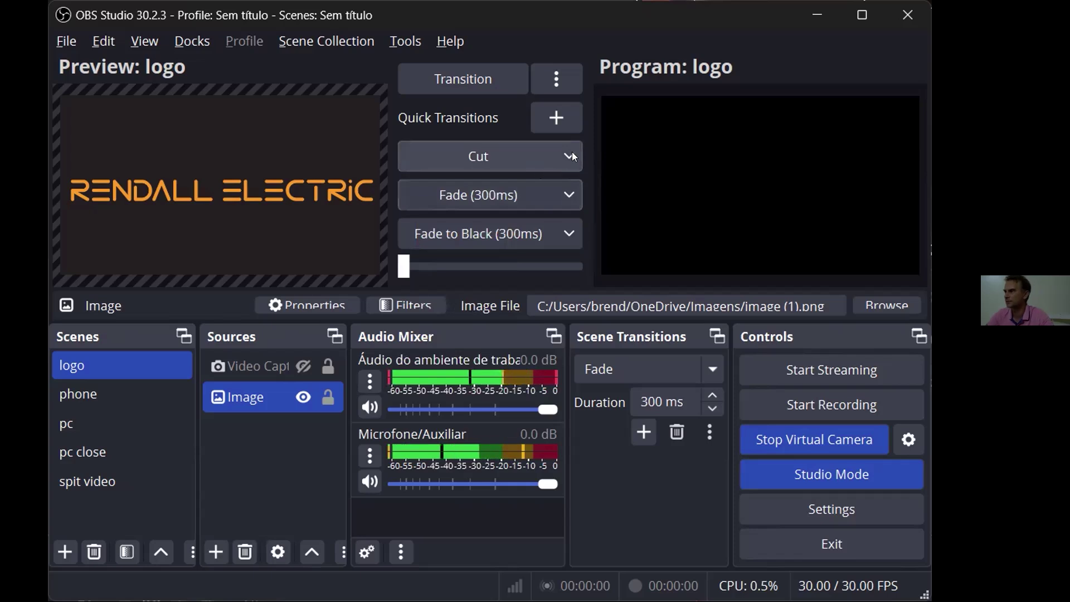
Set the duration of the Fade to Black quick transition to 5000 ms
click(562, 226)
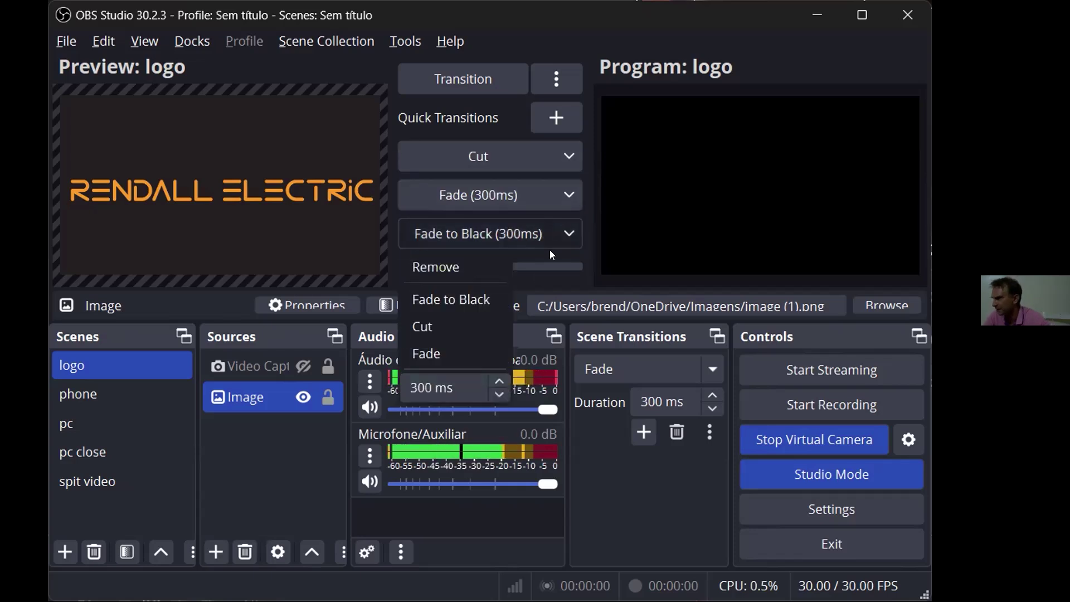
click(418, 383)
key(BackSpace)
text(2)
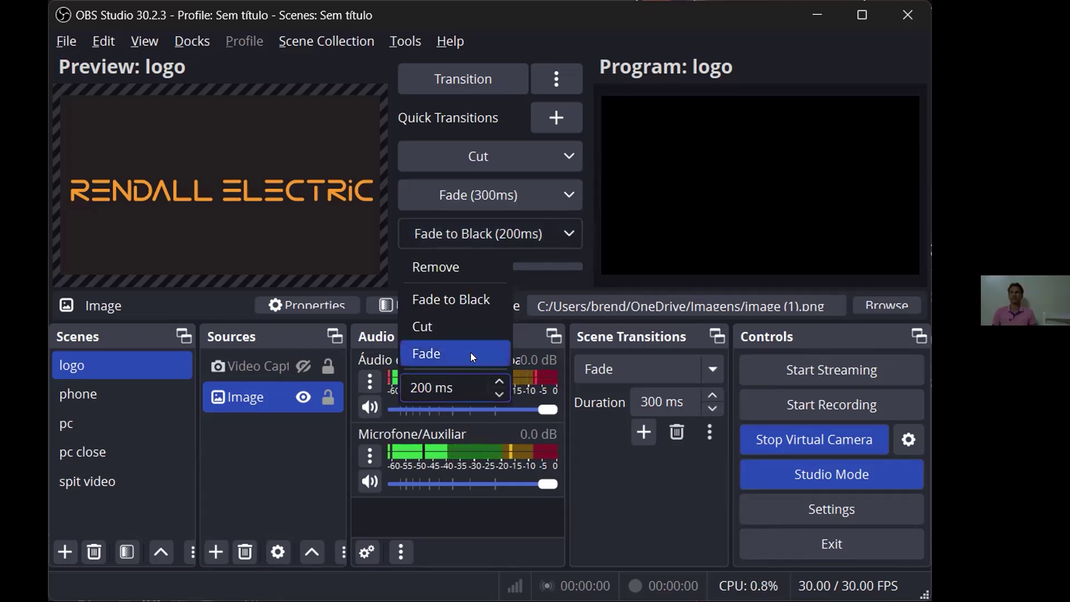
text(0)
key(BackSpace)
key(BackSpace)
key(BackSpace)
key(BackSpace)
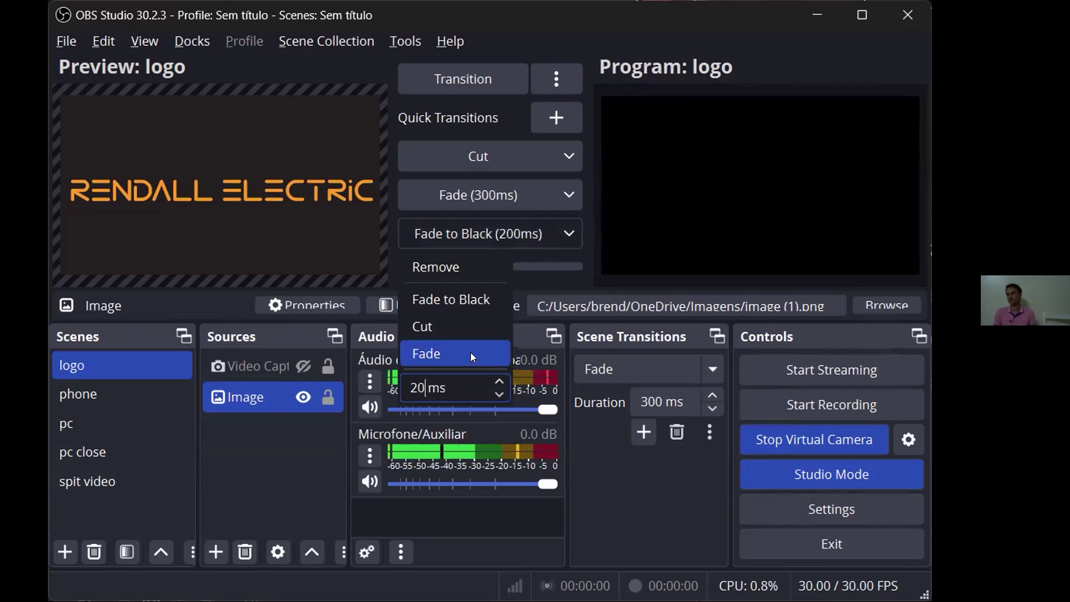
text(5000)
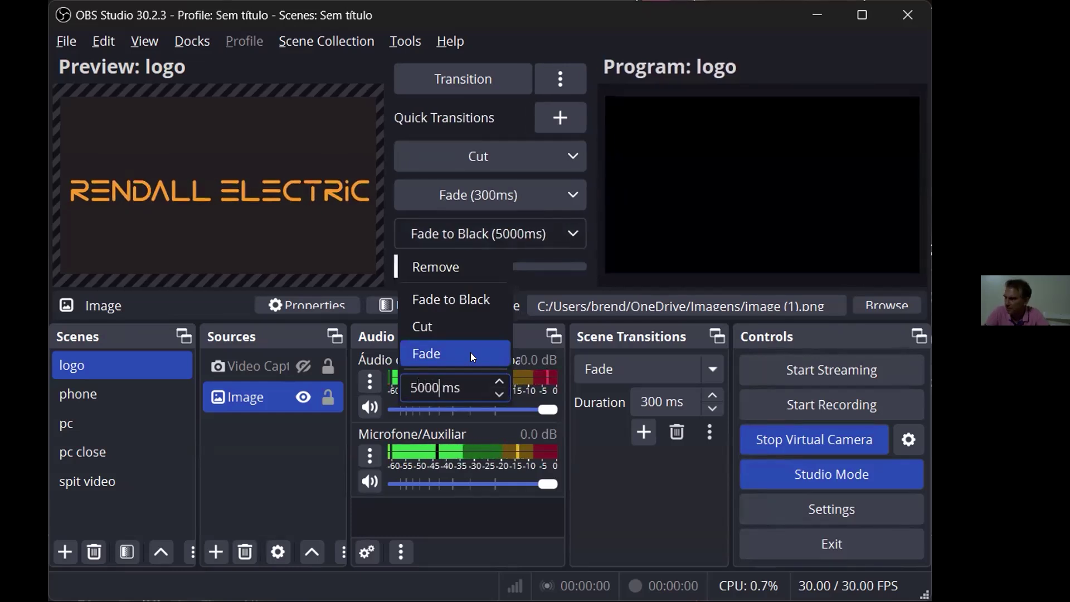
click(596, 249)
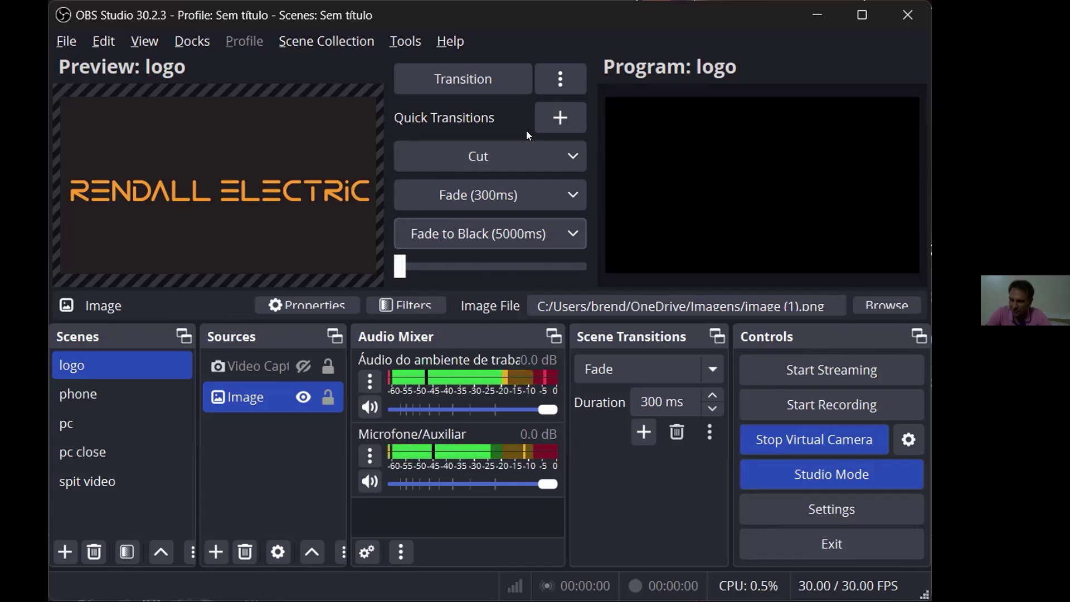
Bring the logo scene back on the program with a Cut, and cut from it to the phone scene
click(477, 159)
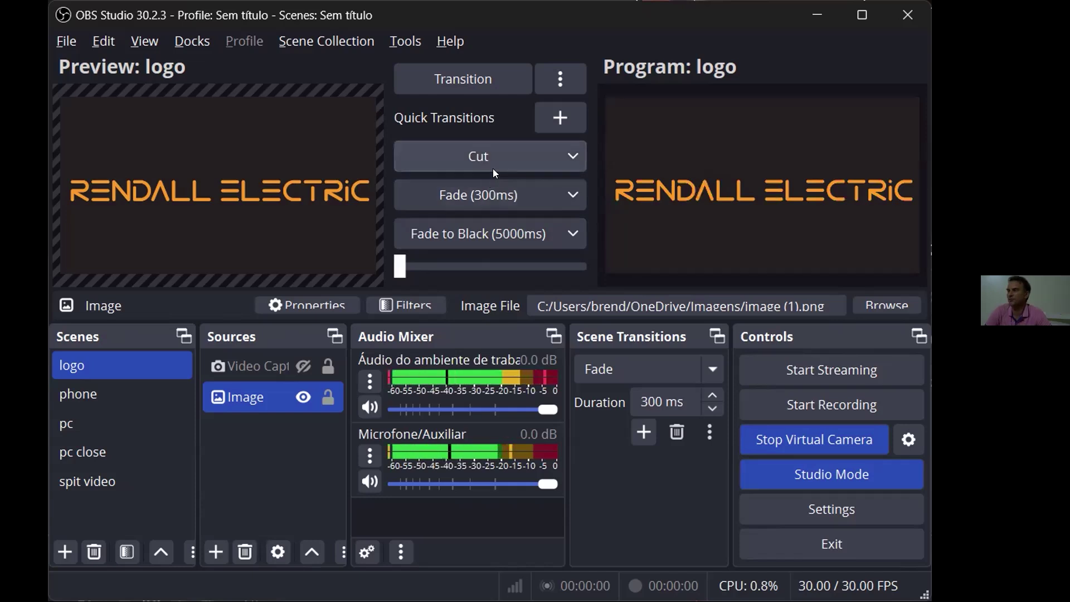
click(156, 366)
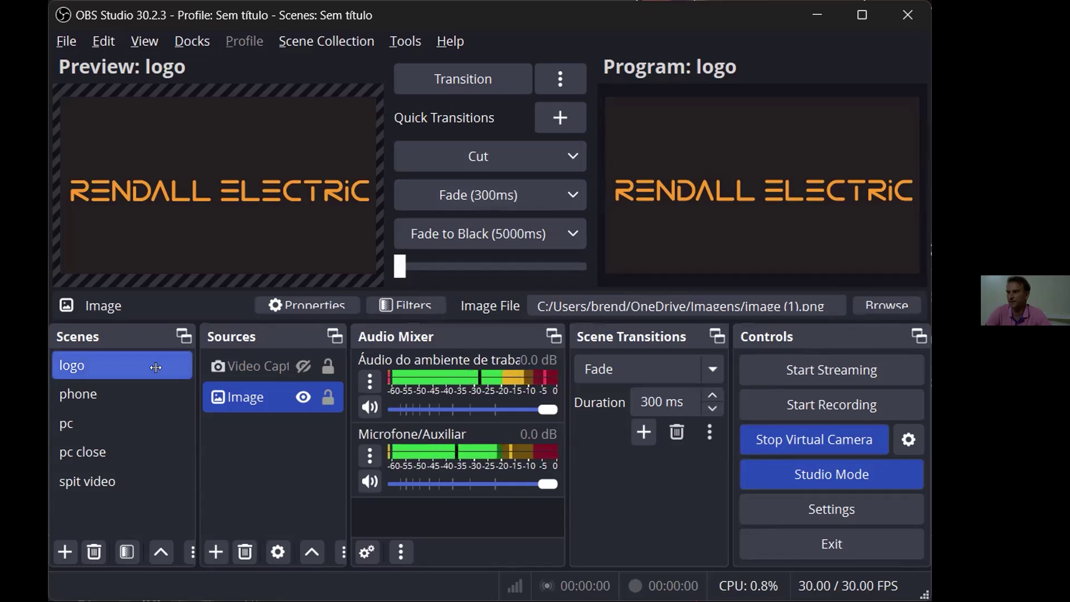
key(Down)
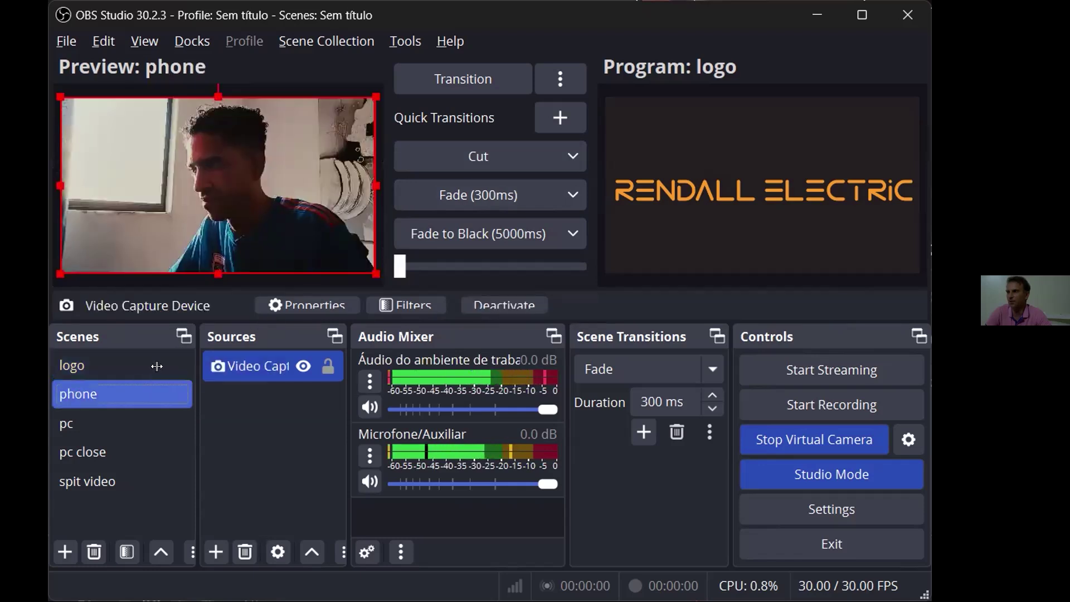
click(488, 152)
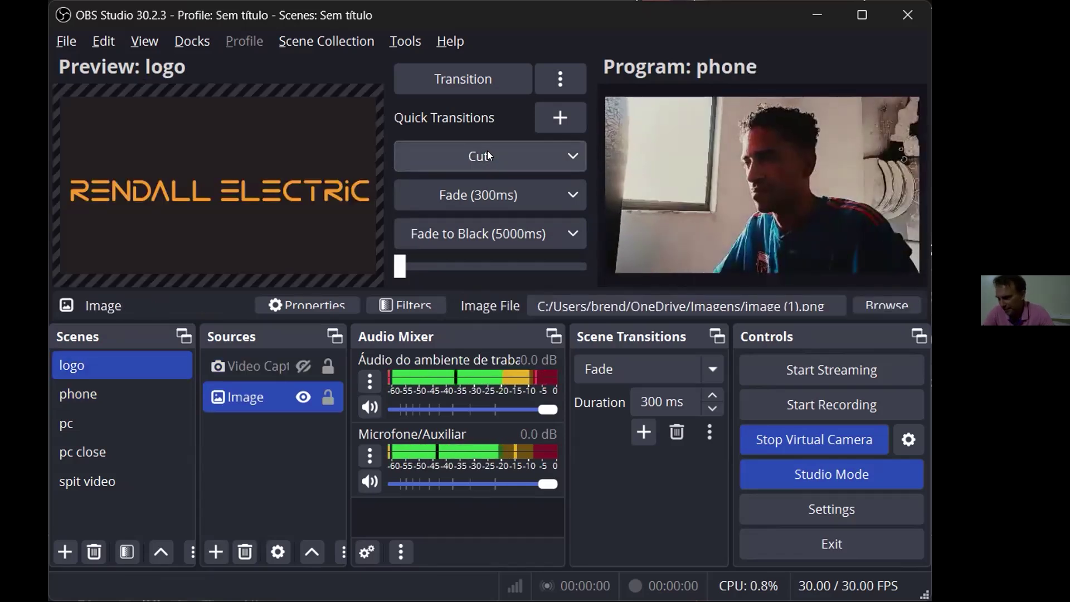
Cut the program from the phone scene to the pc scene
click(135, 421)
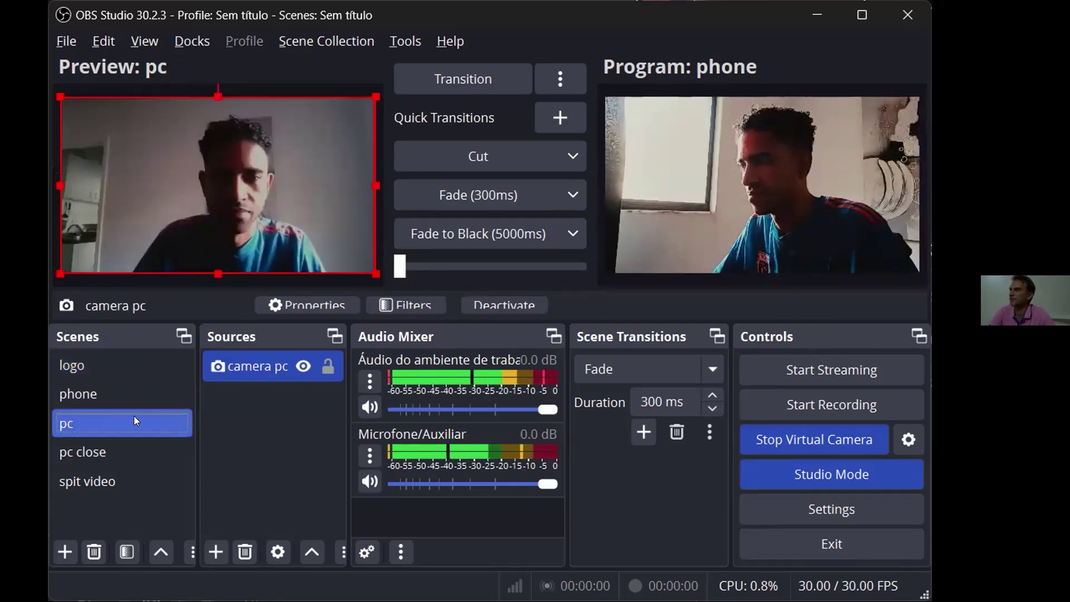
click(485, 154)
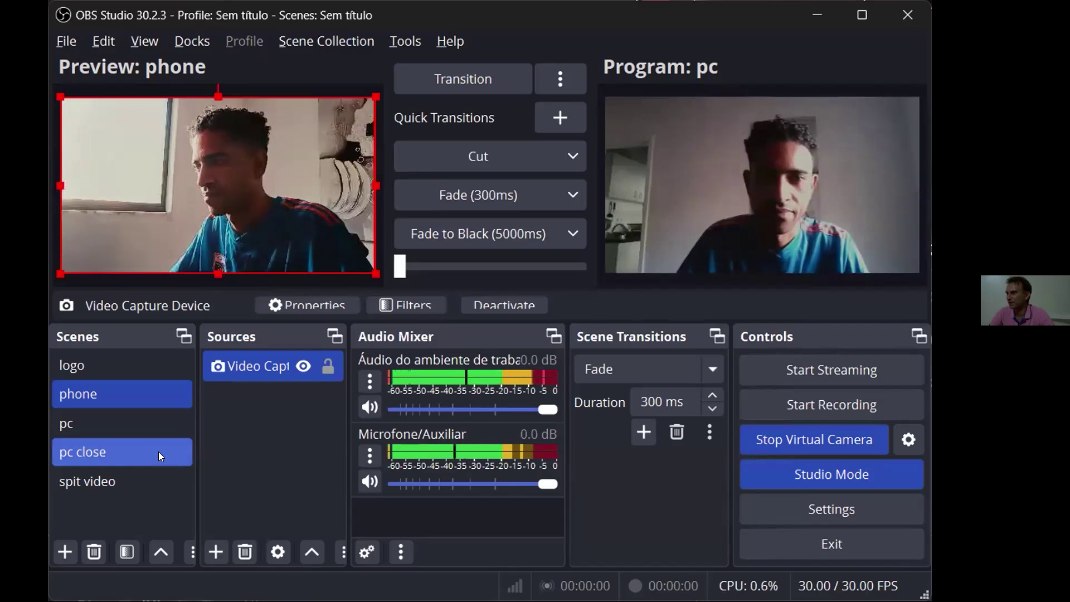
key(Down)
click(460, 160)
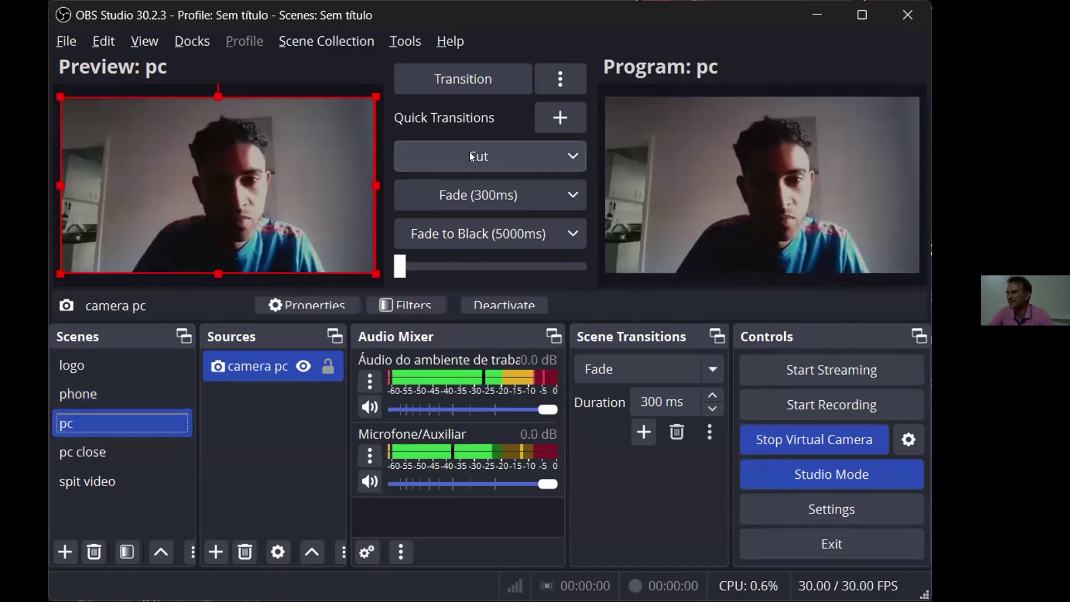
Cut the program from the pc scene to pc close, and from there to the spit video scene
click(89, 451)
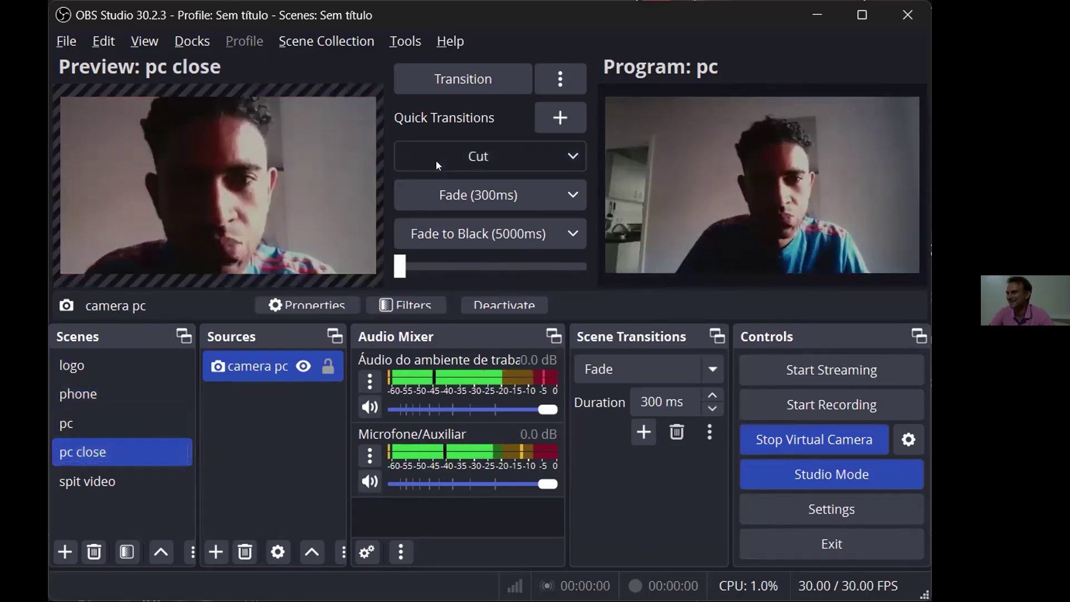
click(439, 152)
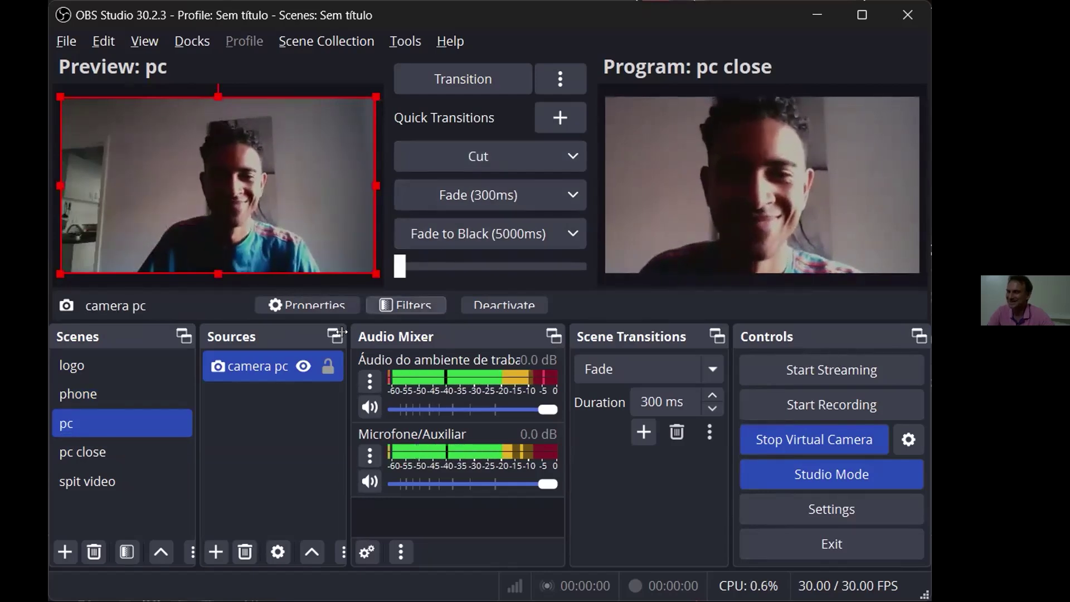
click(152, 473)
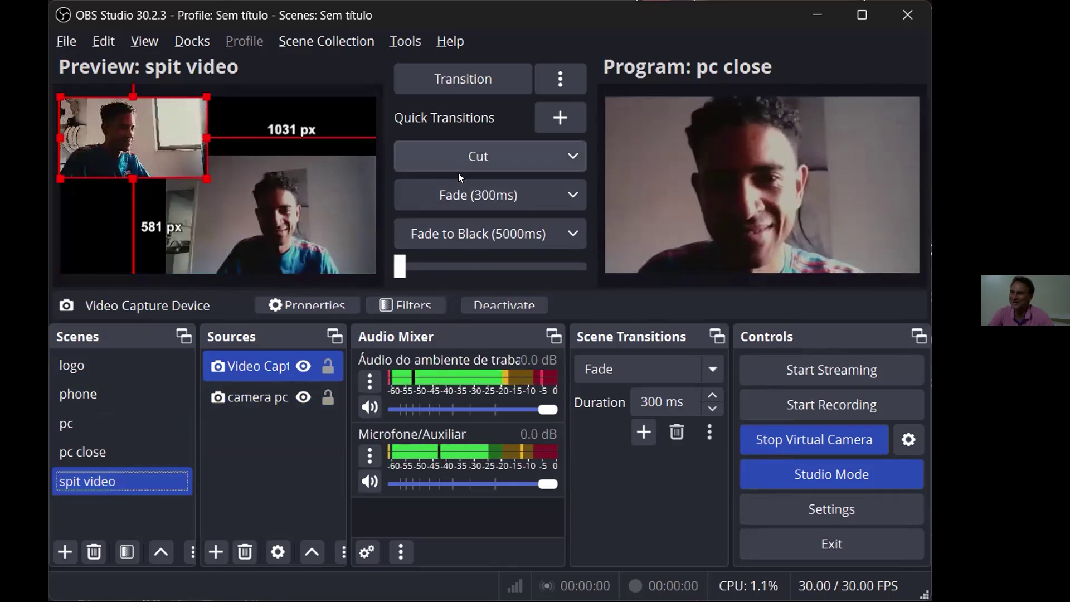
click(483, 154)
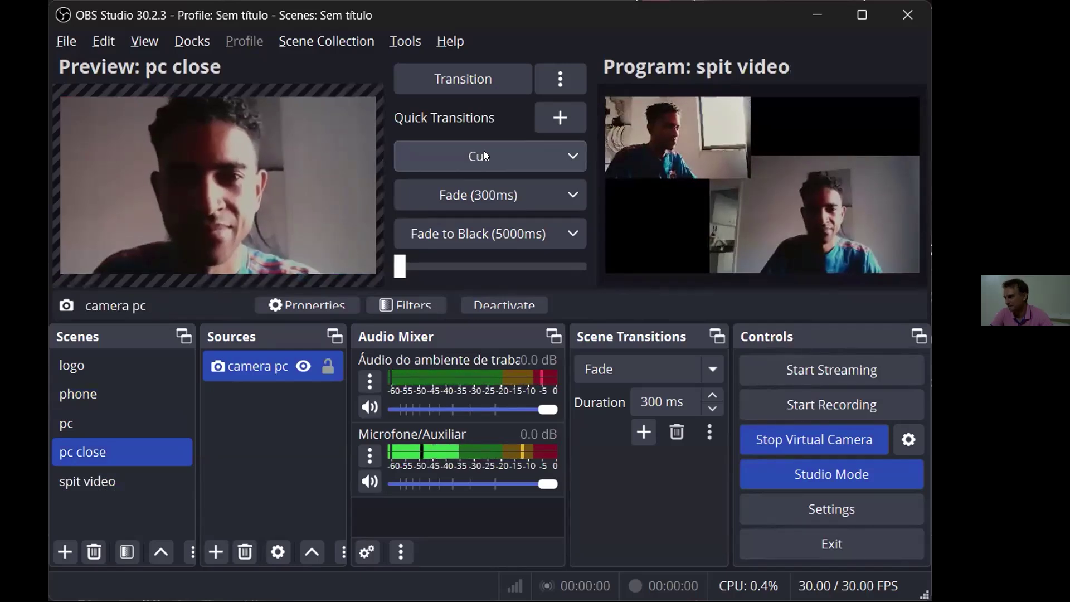
Preview the phone scene and cut the program to it from the spit video scene
drag(119, 450, 105, 471)
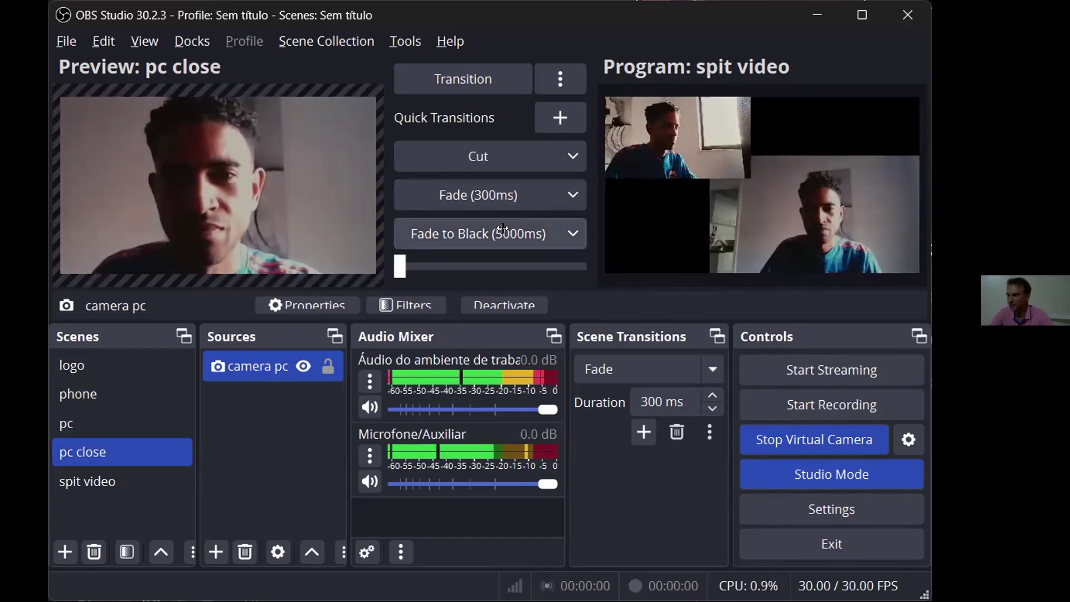
click(99, 392)
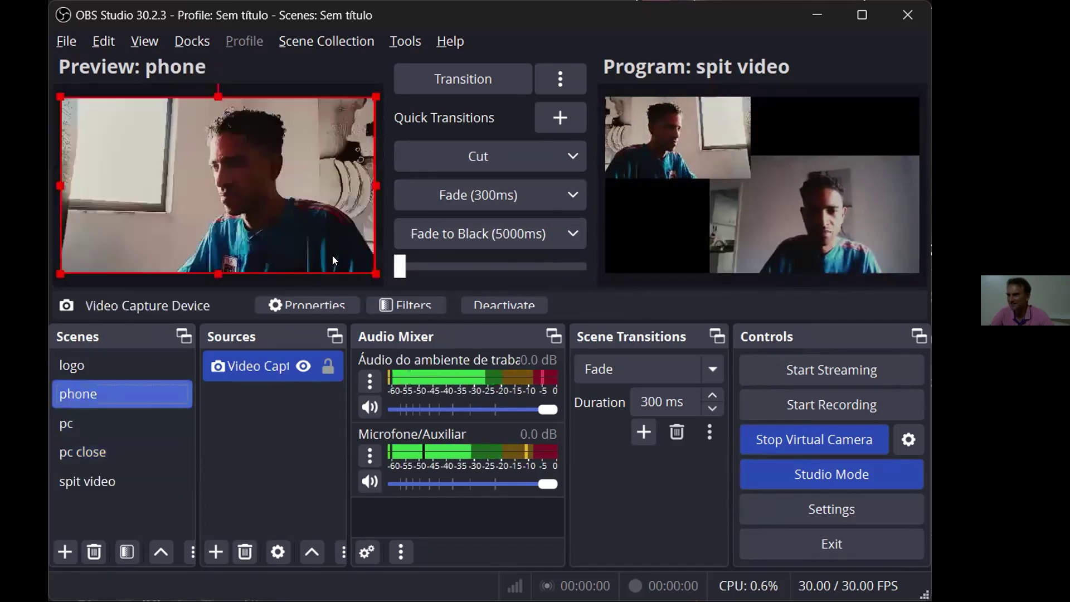
click(500, 156)
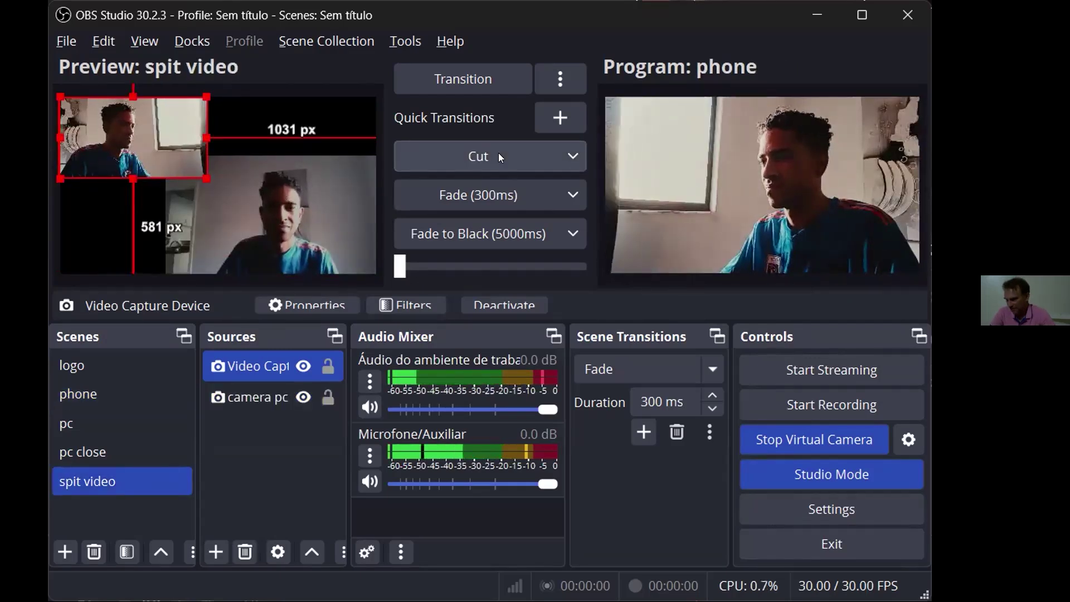
Send the spit video scene to the program with Fade to Black, and cut back to the phone scene
click(497, 233)
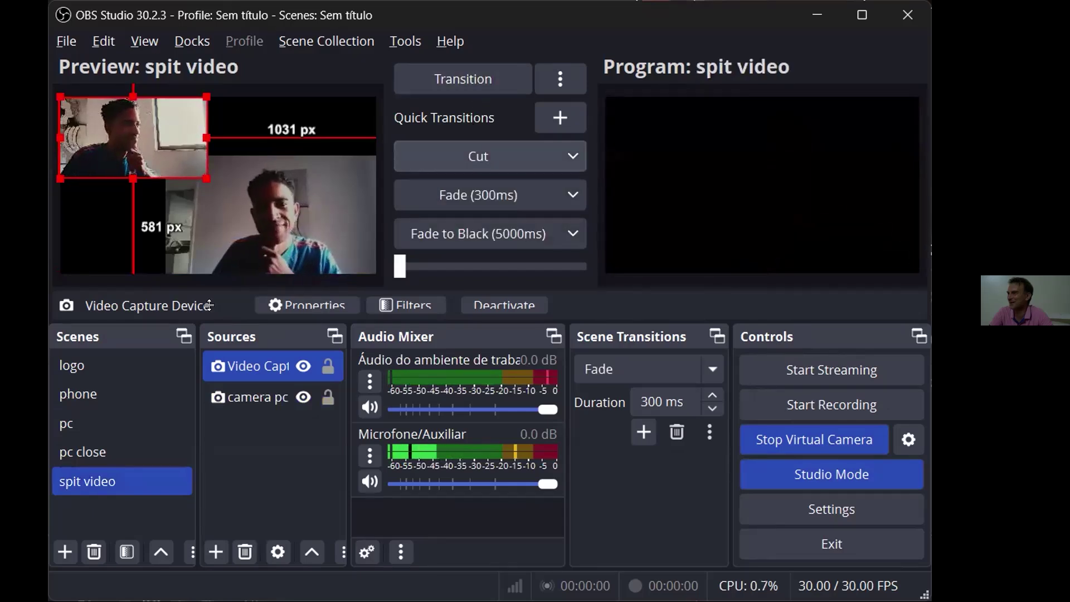
click(123, 394)
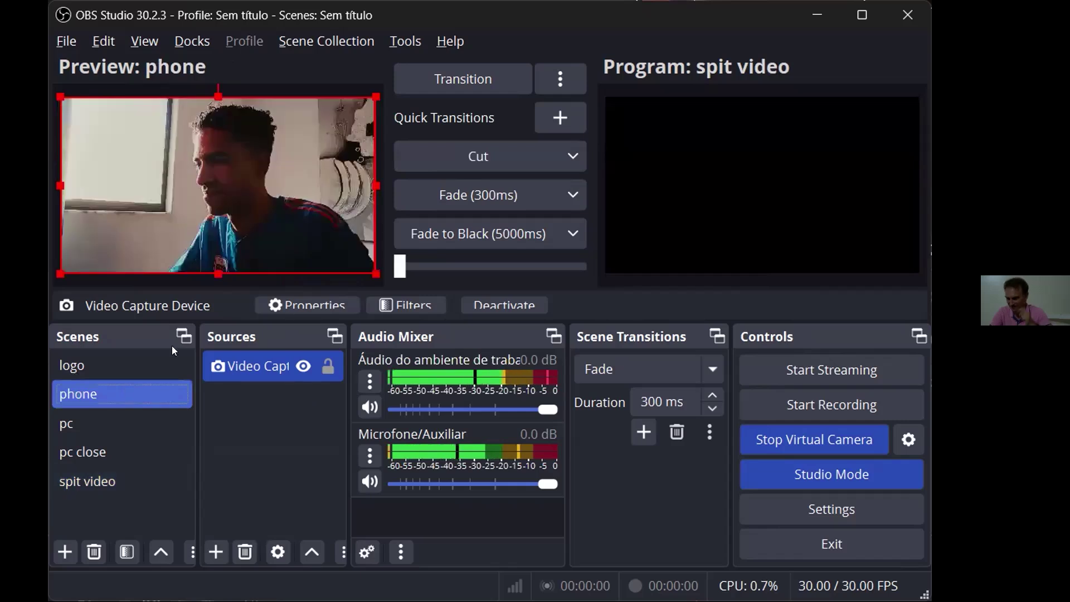
click(457, 160)
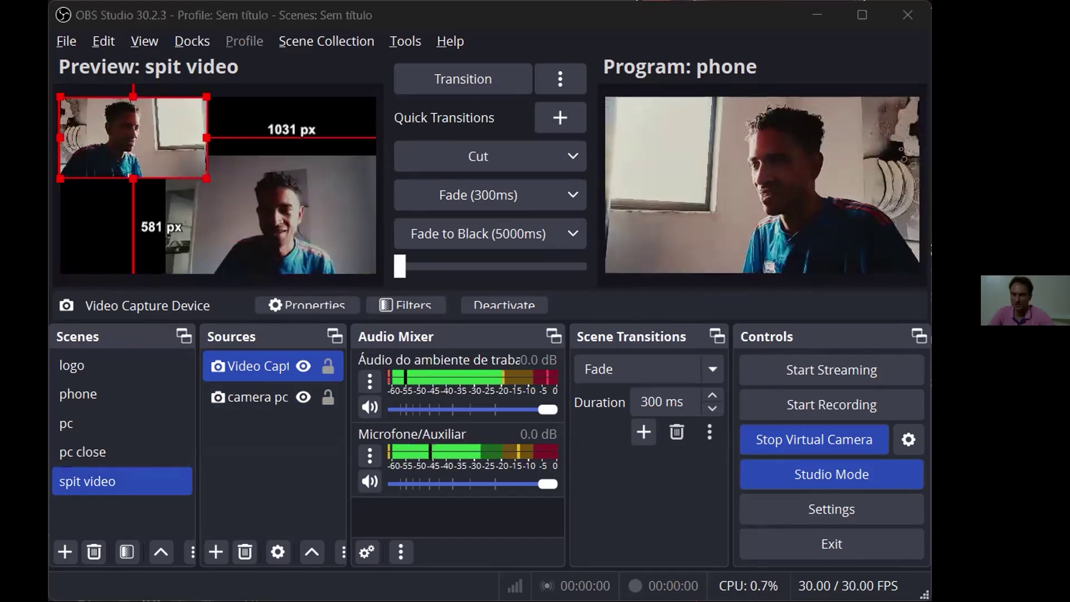
Exit the program and agree to shut down its active outputs
click(908, 15)
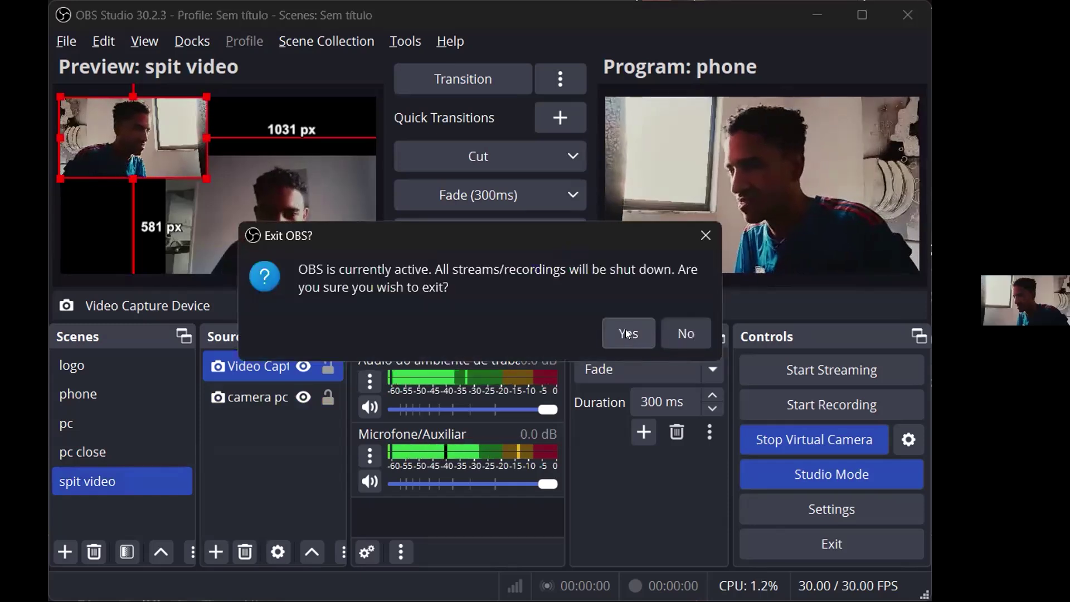
click(628, 334)
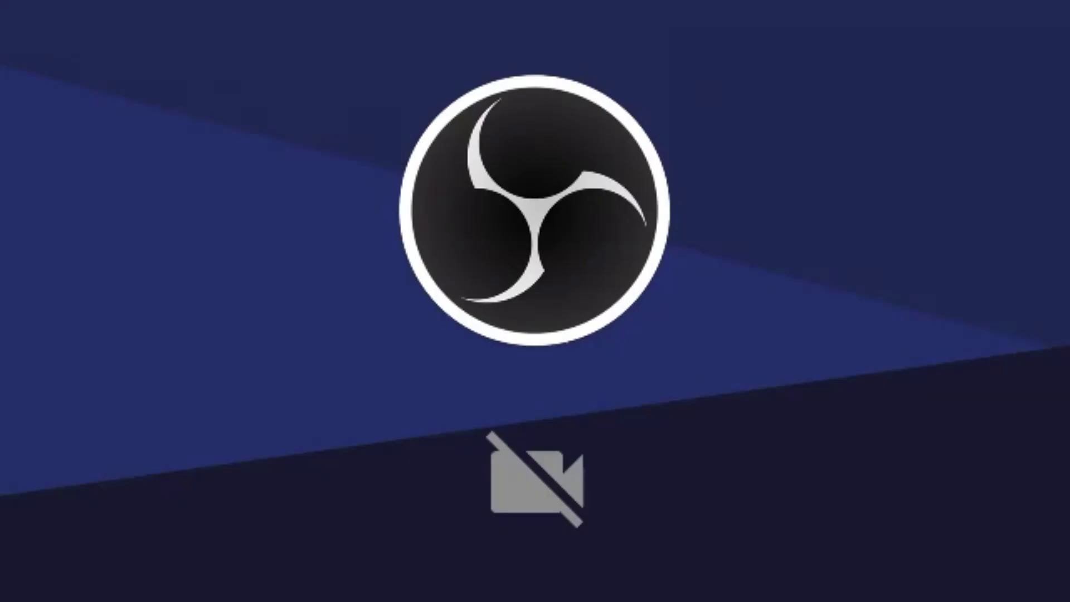
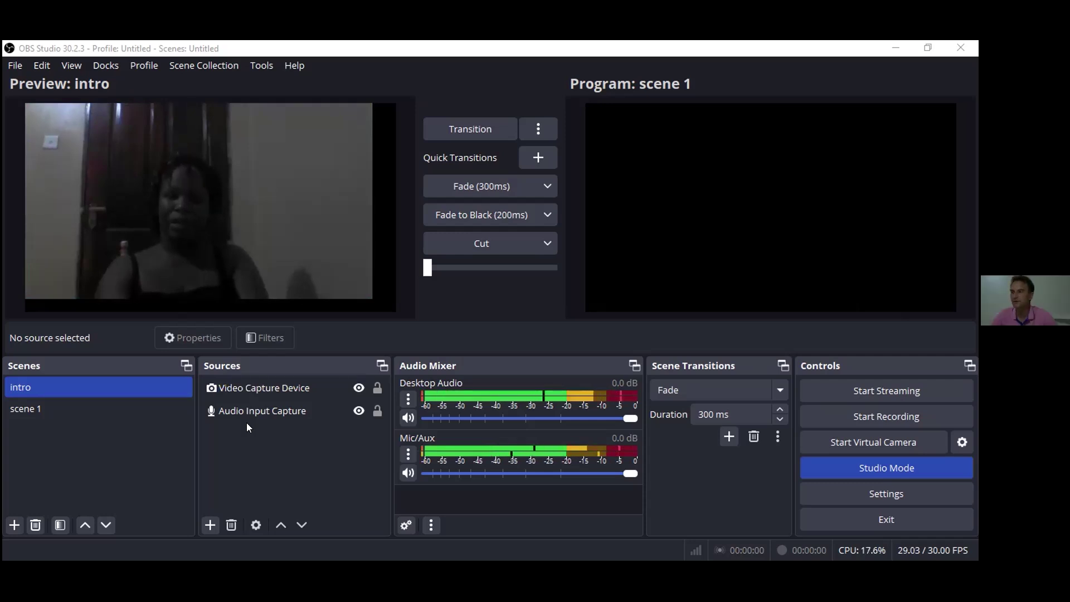
Float the Scenes dock, select the intro scene for preview, and cut the program to it
double_click(106, 365)
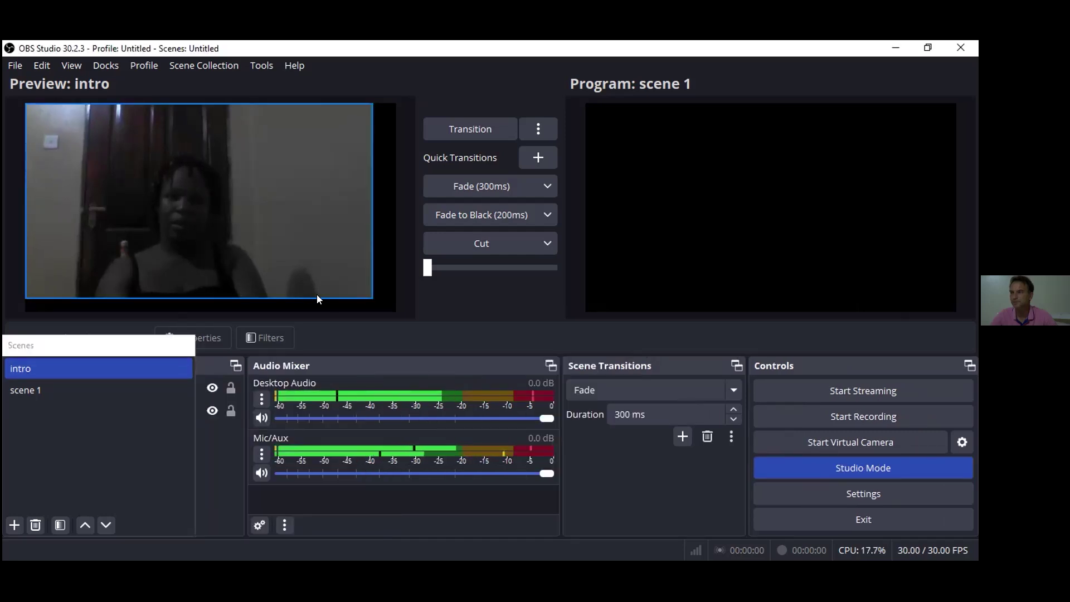
click(200, 401)
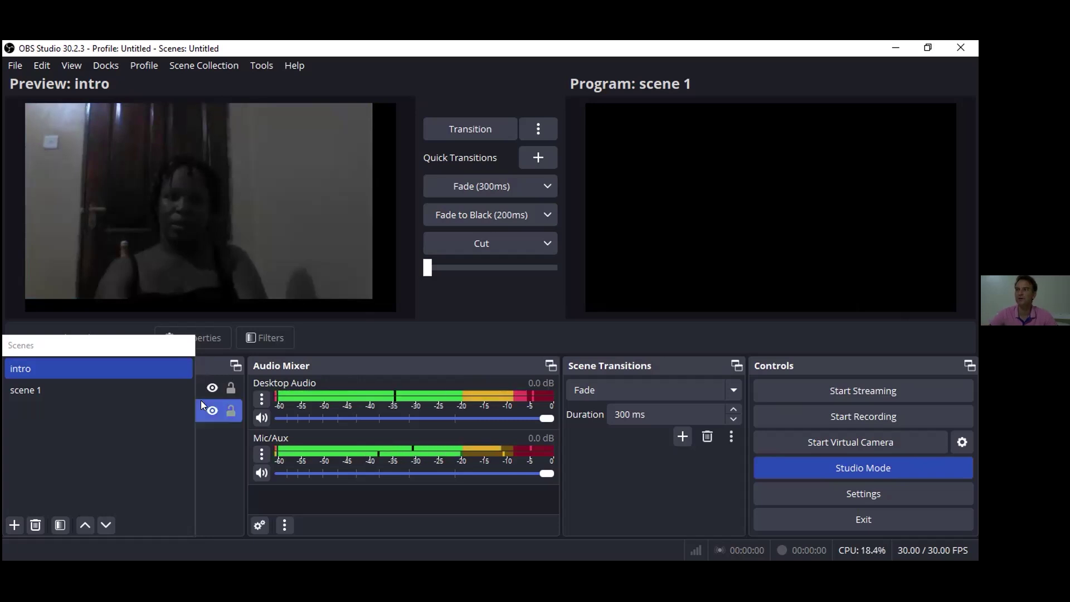
click(31, 390)
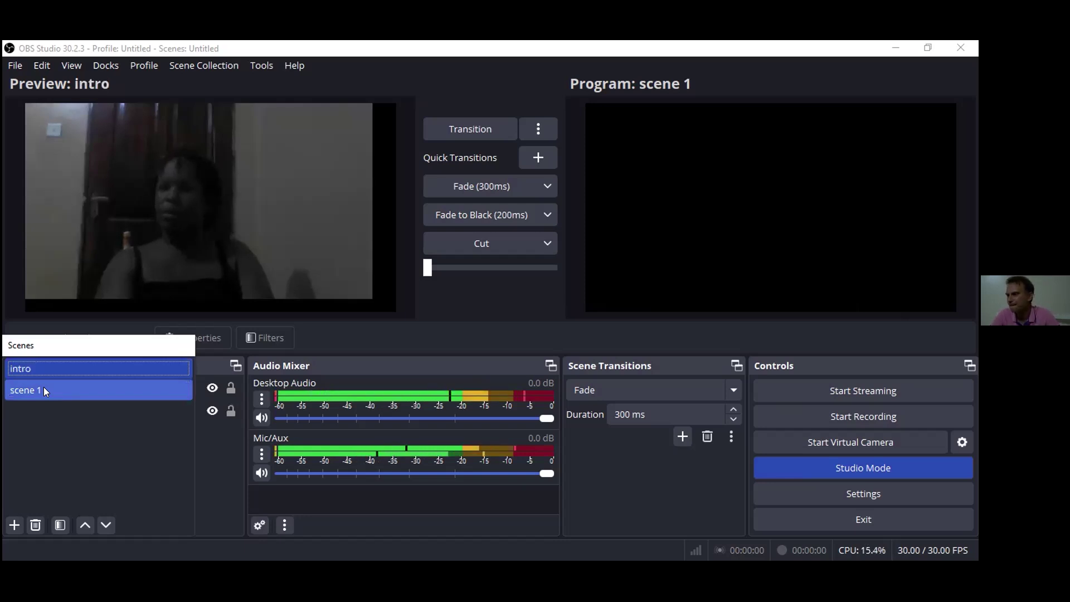
click(67, 367)
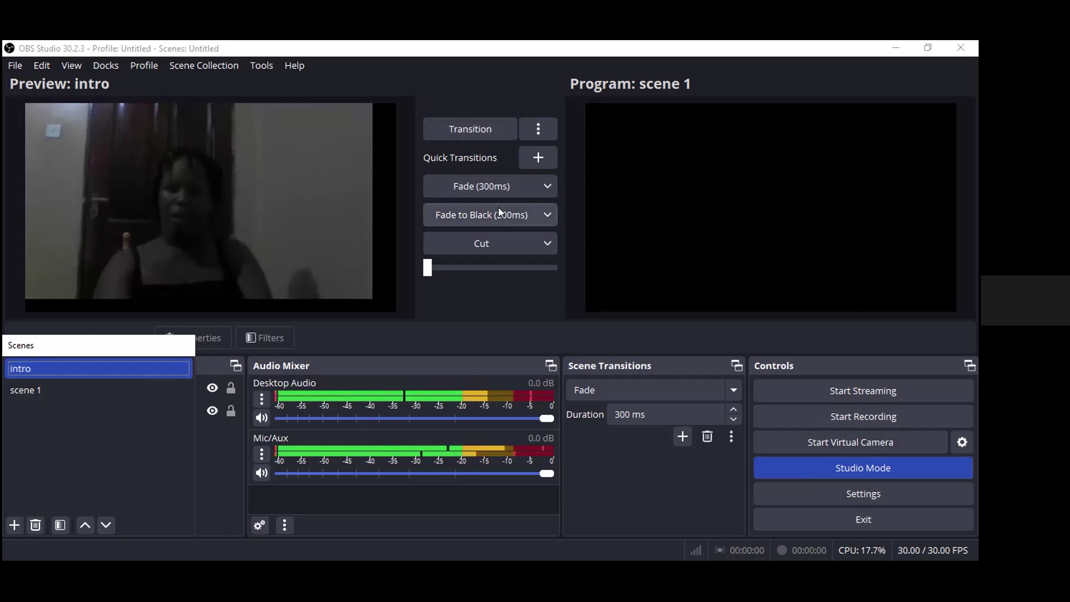
click(496, 245)
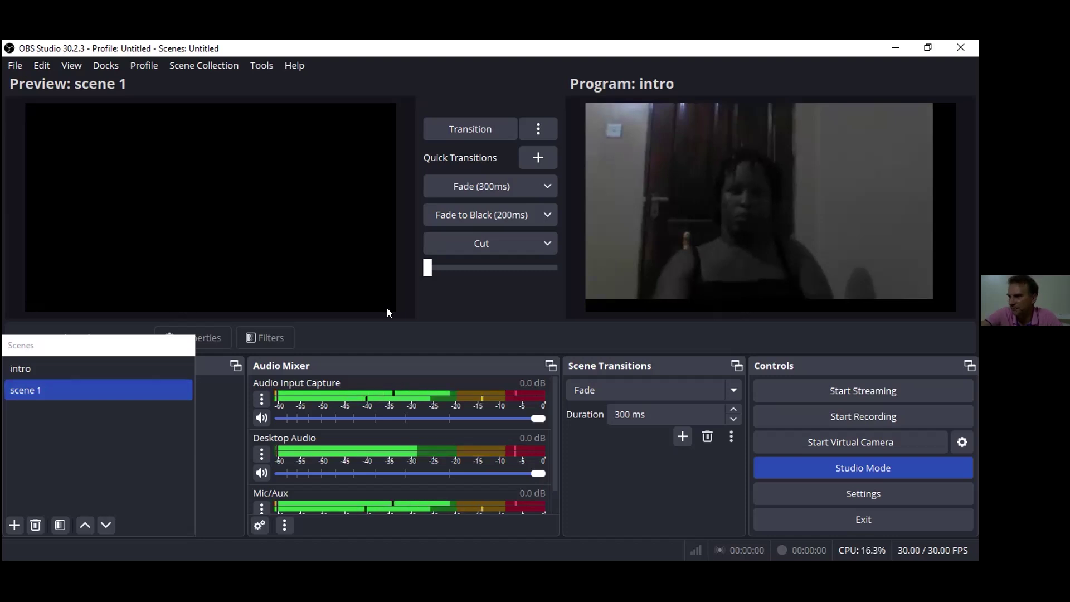
Reset the interface layout to return the Scenes list to its docked place
click(72, 65)
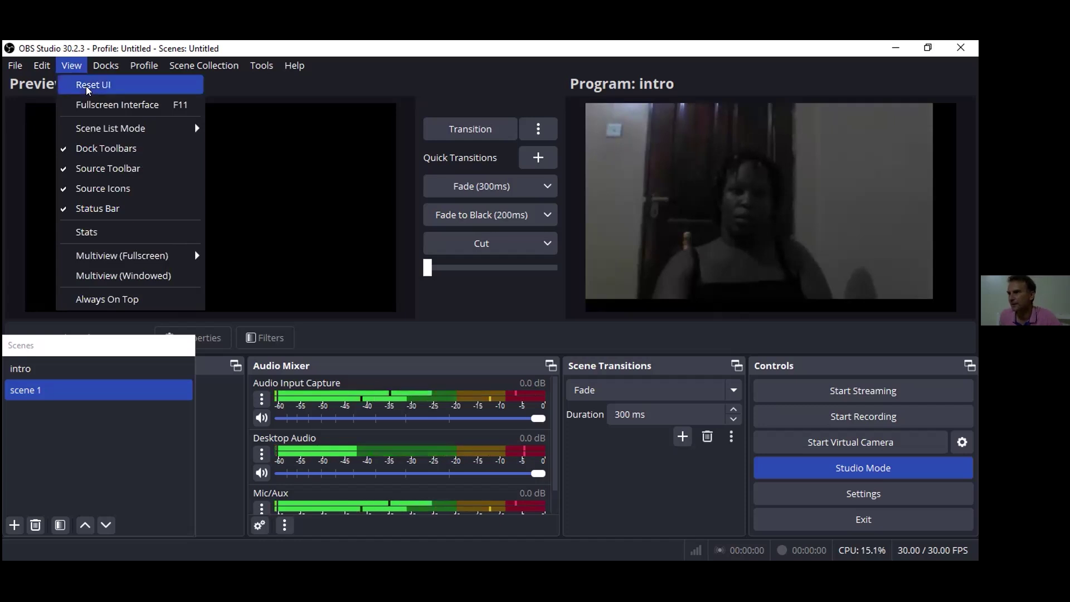
key(Return)
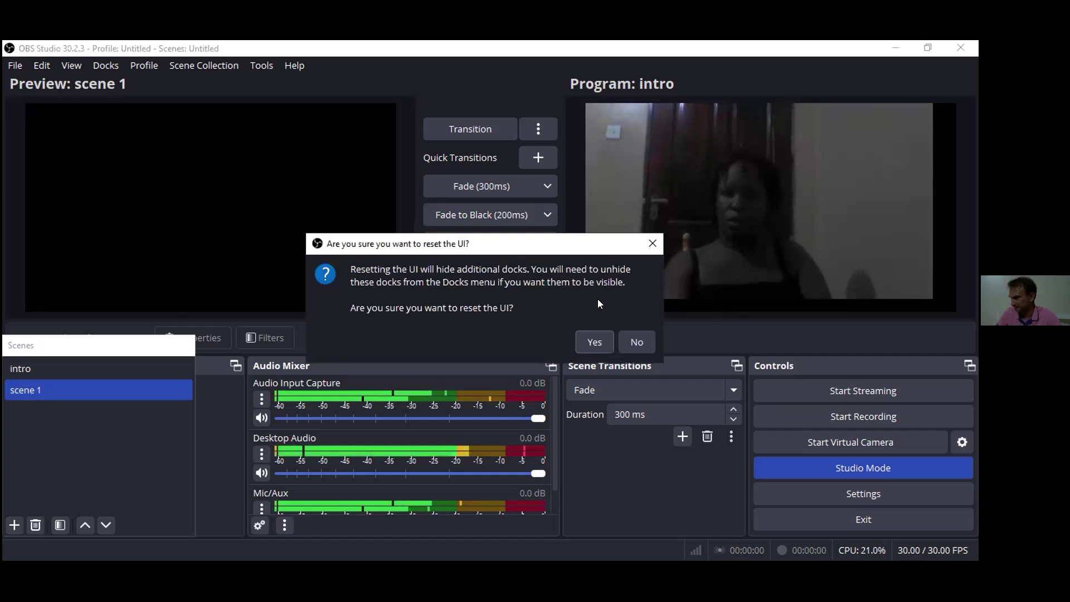
click(594, 342)
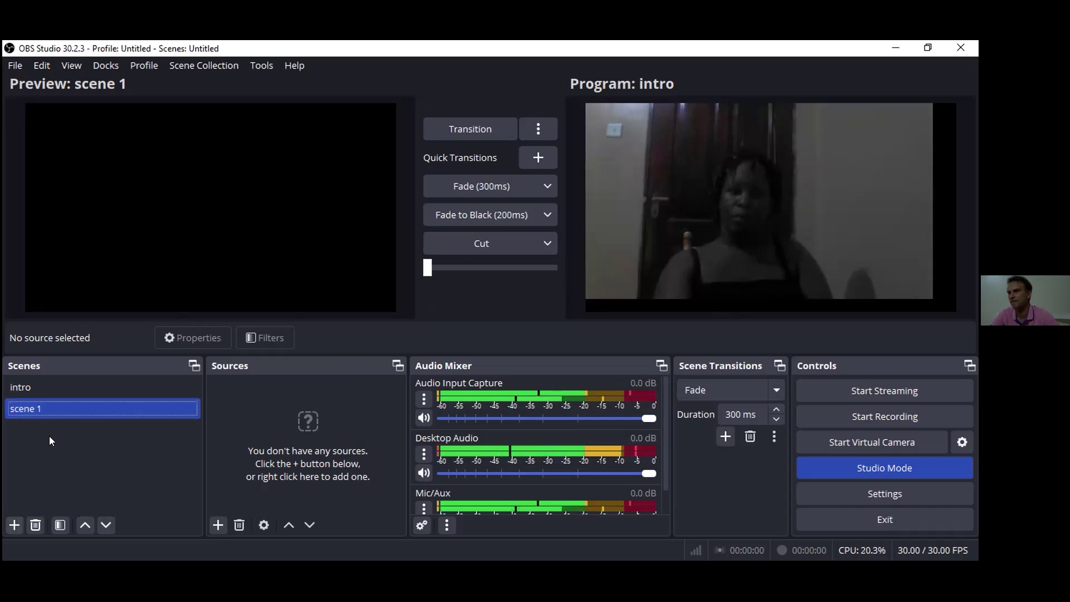
Add the existing intro scene as a visible Scene source in scene 1
click(14, 525)
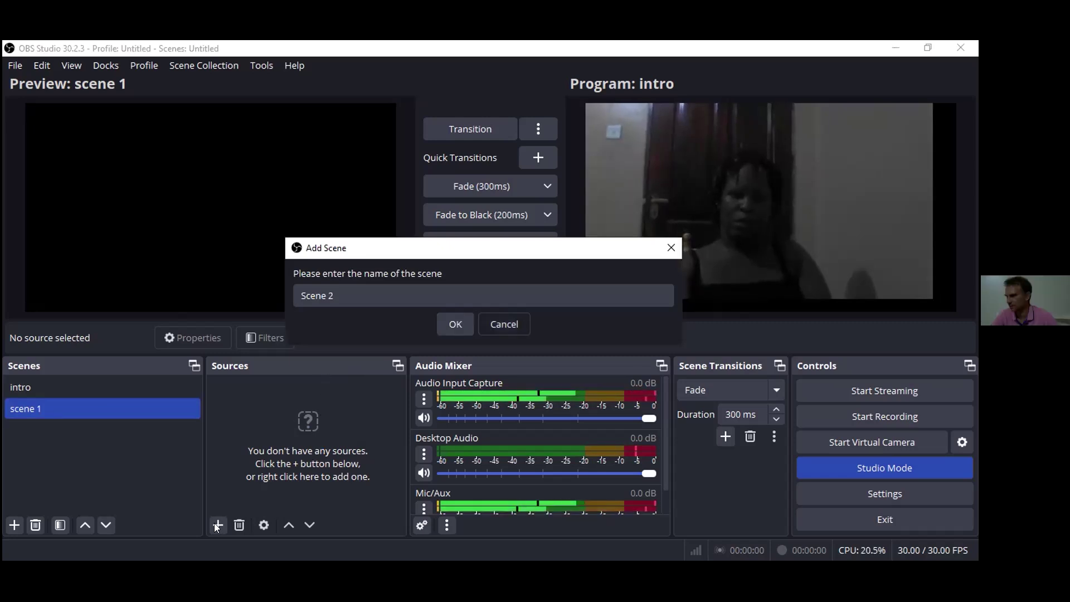
key(Escape)
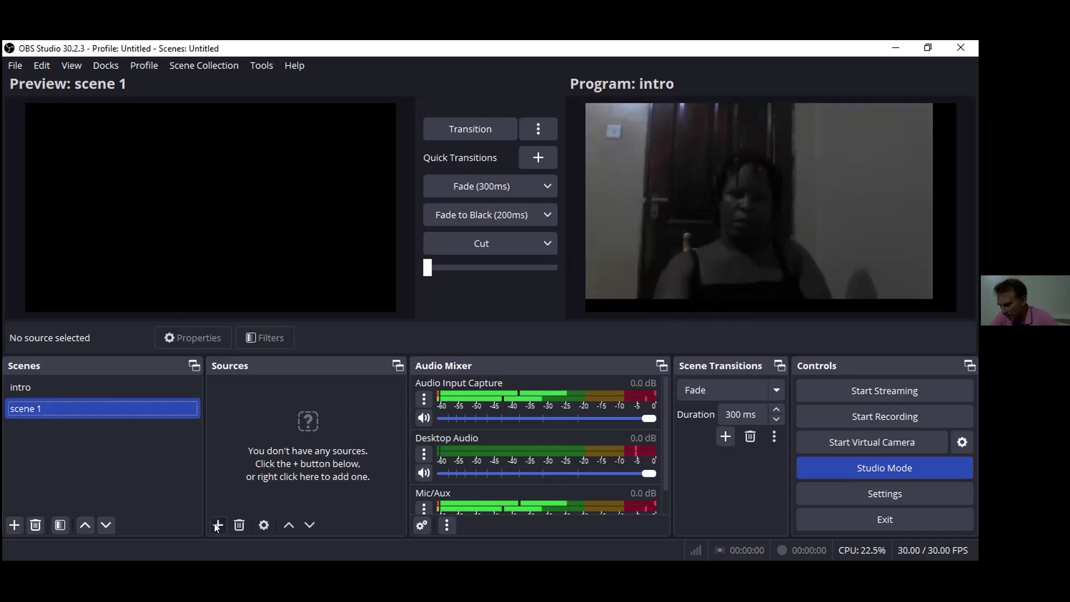
click(216, 524)
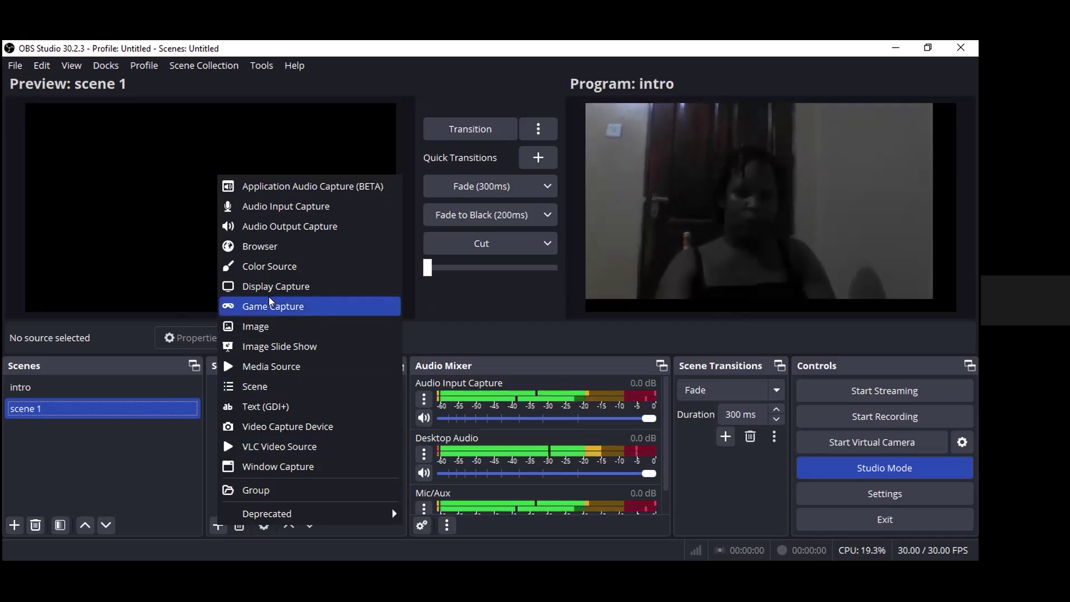
click(273, 388)
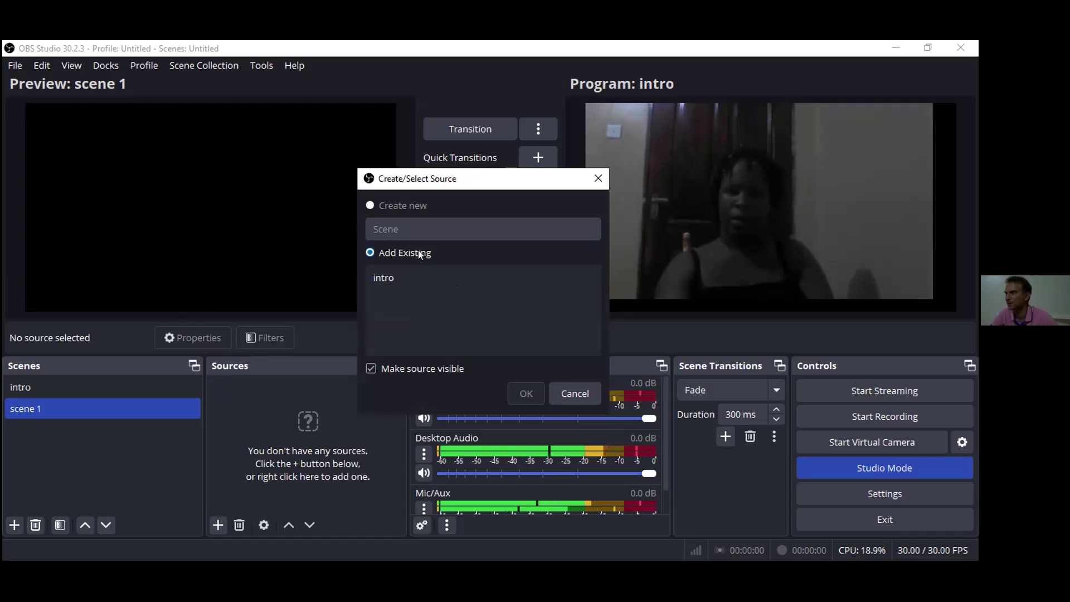
click(386, 279)
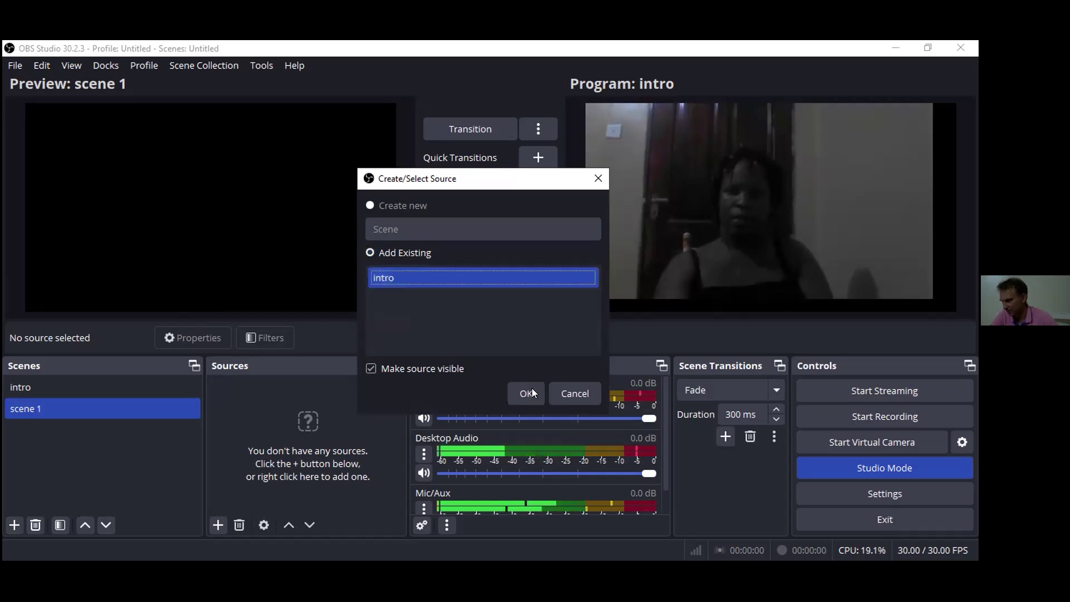
click(531, 393)
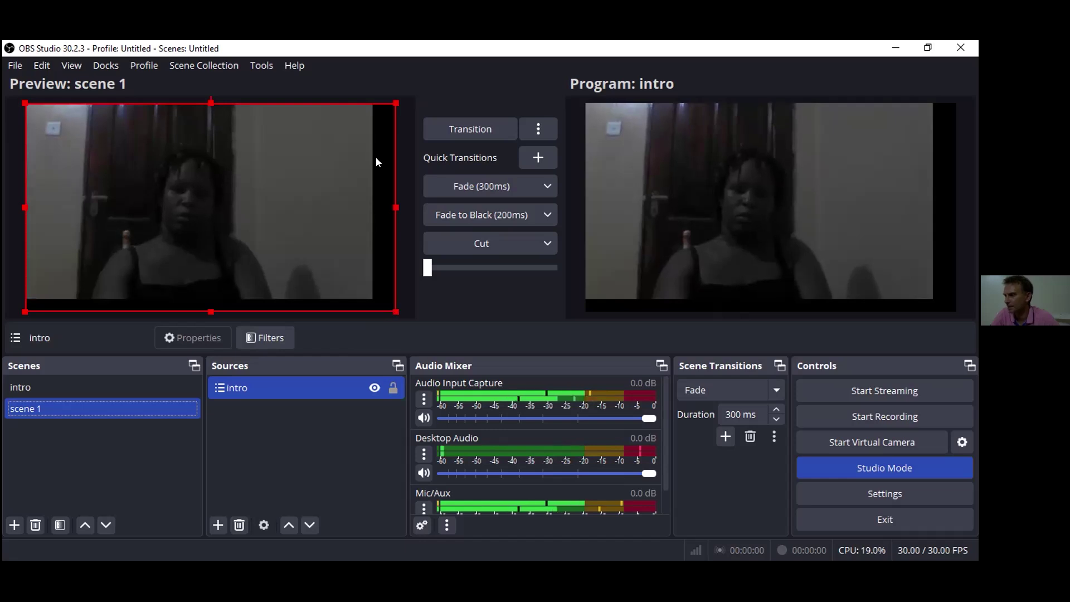
Enlarge the intro source in scene 1's preview beyond the canvas's upper-right corner to crop out the black border
click(405, 98)
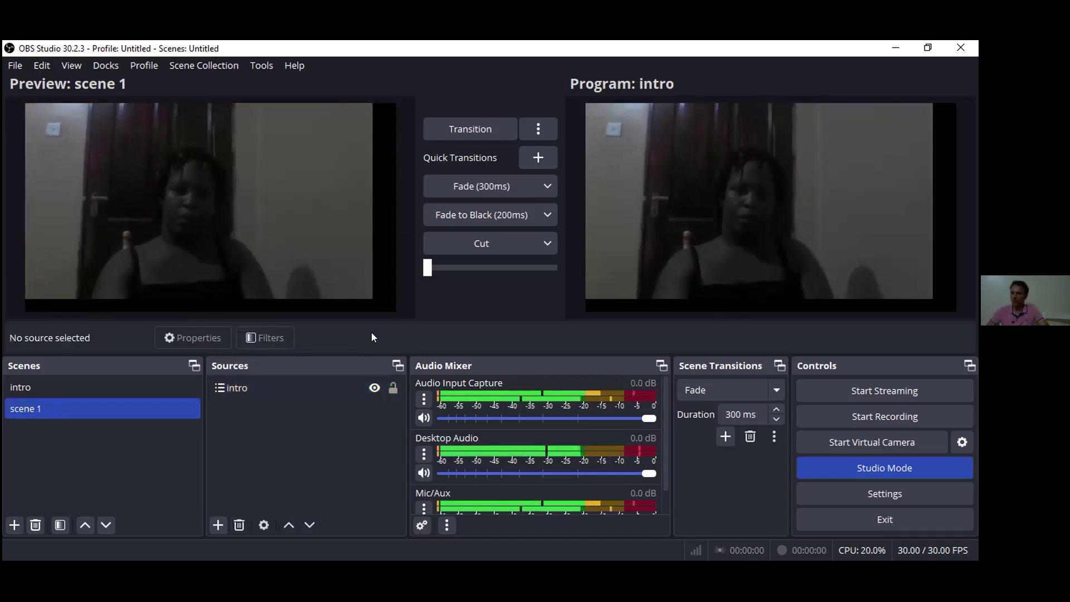
click(391, 101)
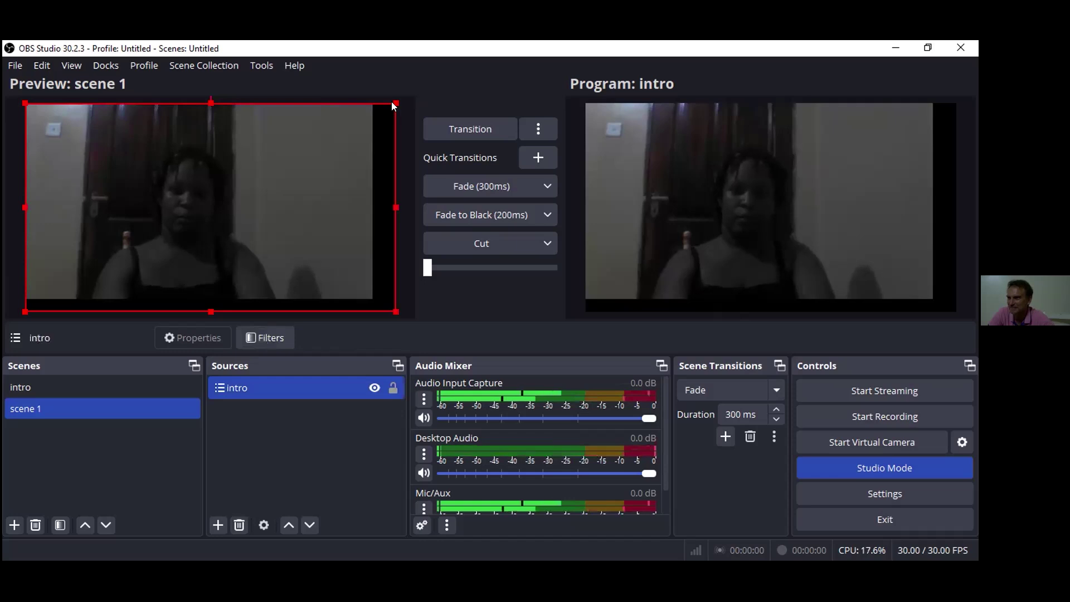
drag(389, 101, 428, 88)
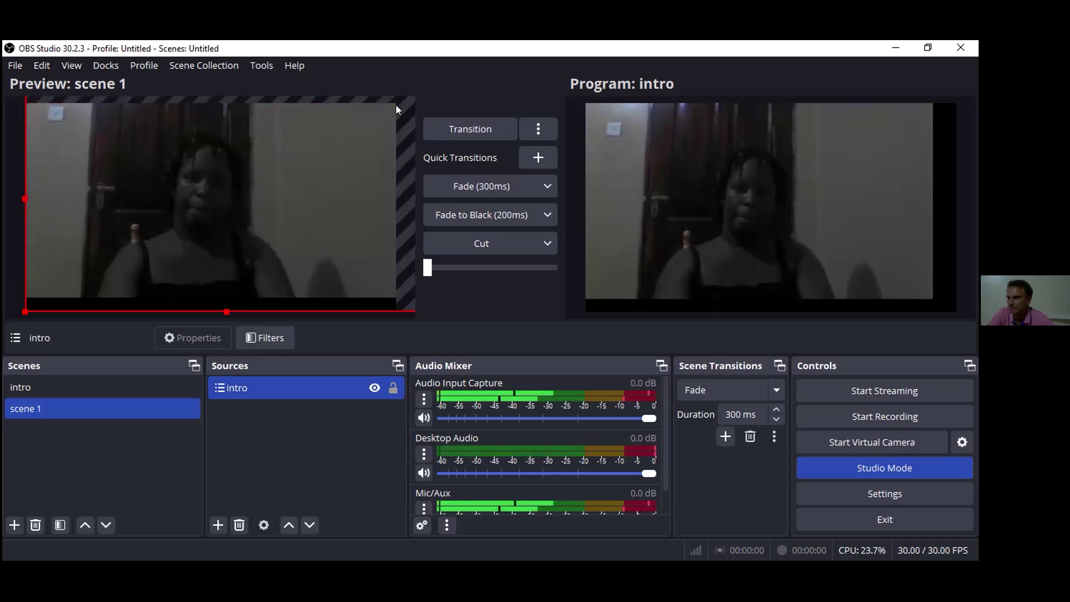
Move the intro source up and right, about 421 px from the canvas's left edge and 114 px from its bottom
drag(392, 102, 426, 91)
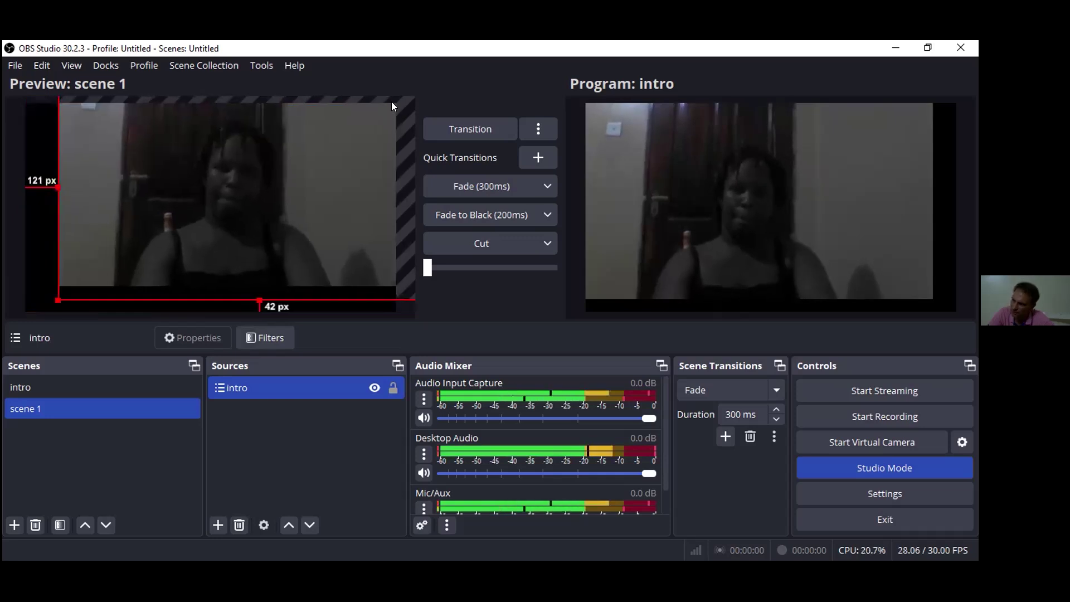
drag(414, 96, 380, 112)
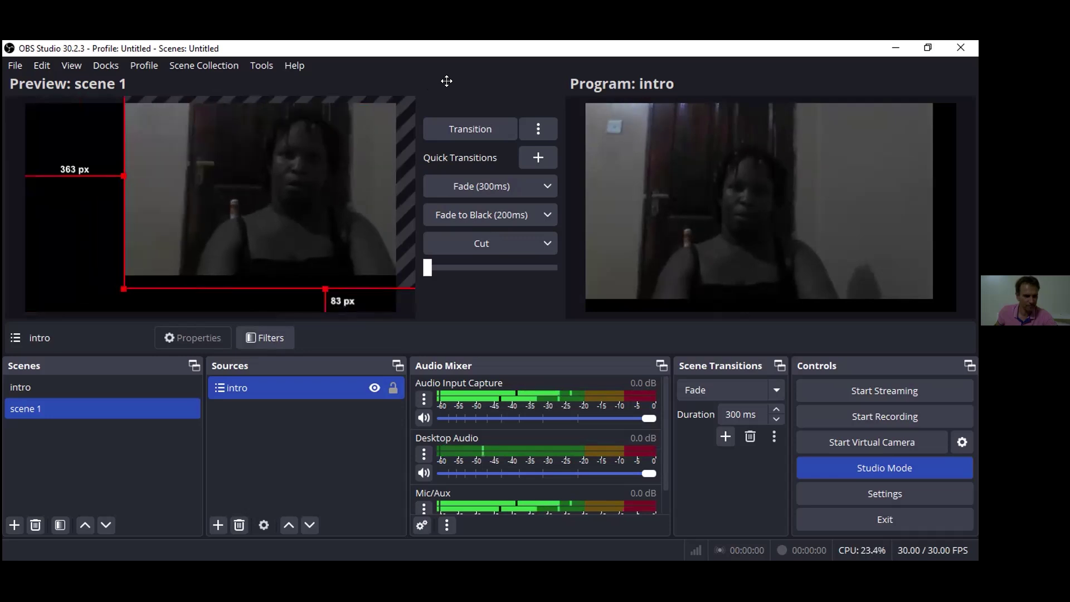
drag(451, 85, 288, 165)
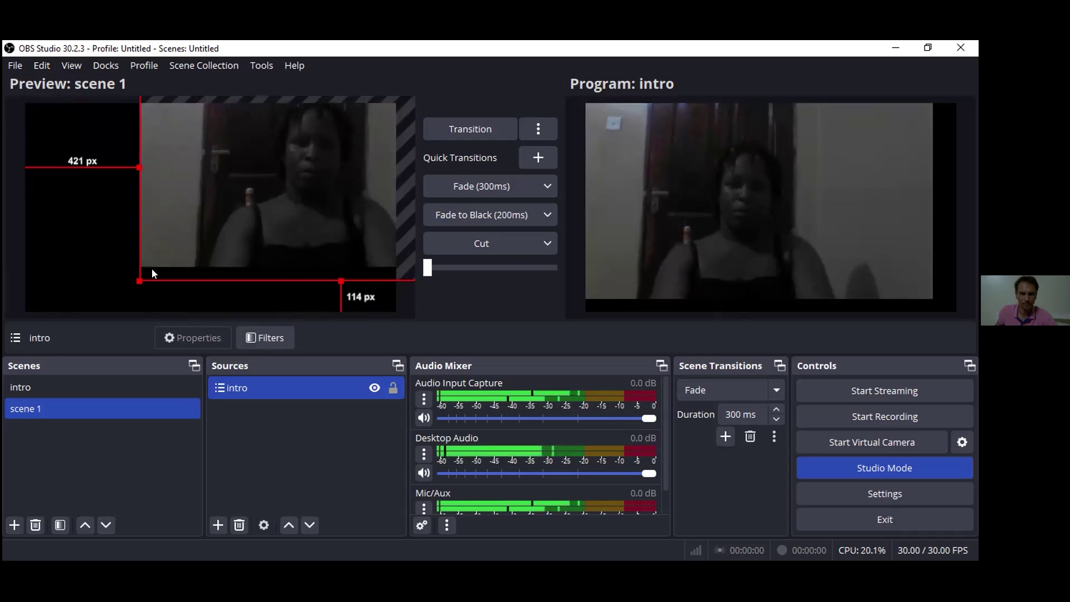
Enlarge the intro source to span scene 1's full canvas width, place its upper edge about 70 px below the canvas's upper edge, and deselect it
drag(128, 291, 32, 364)
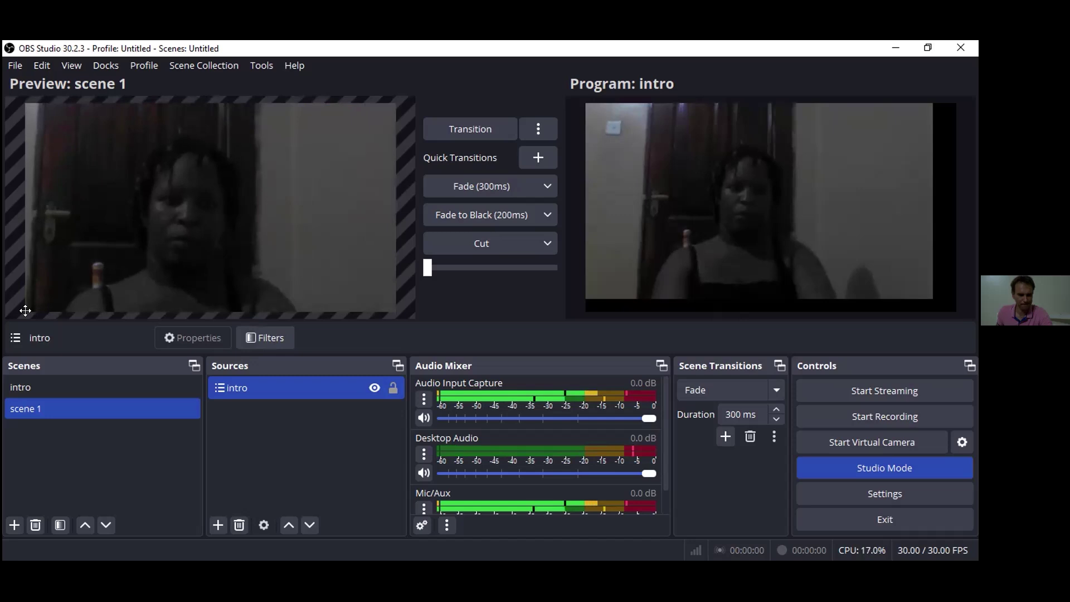
drag(27, 285, 27, 305)
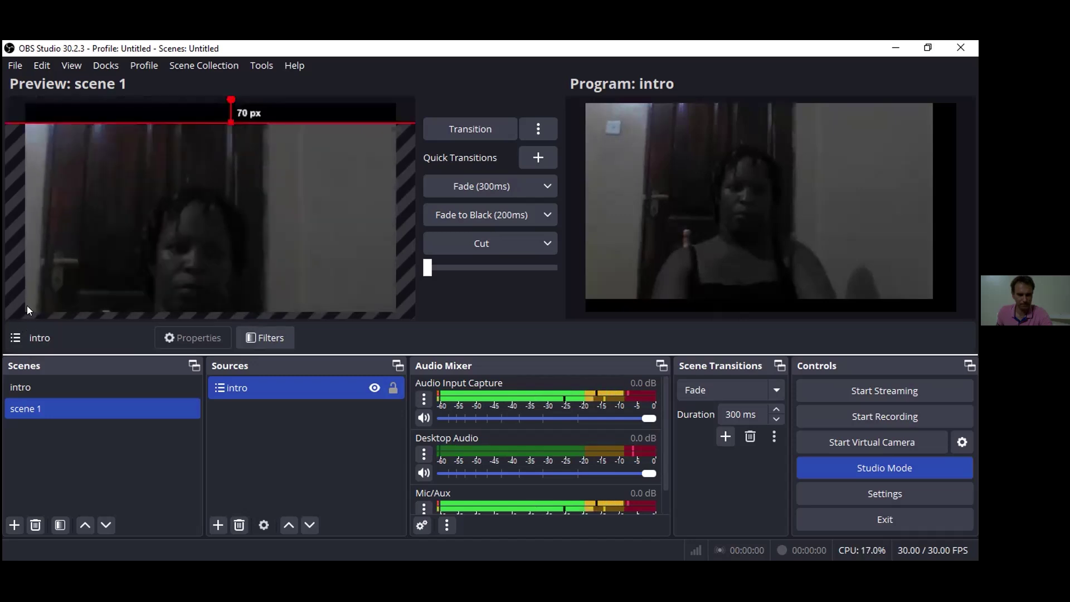
click(23, 110)
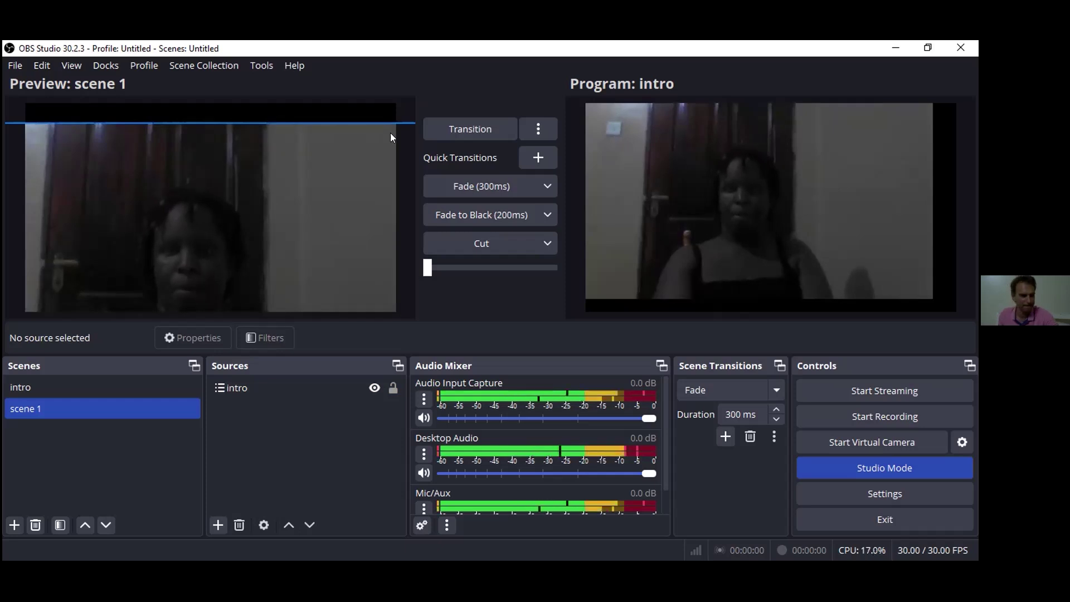
Add a Scroll effect filter to scene 1, keeping the filter name Scroll
click(20, 409)
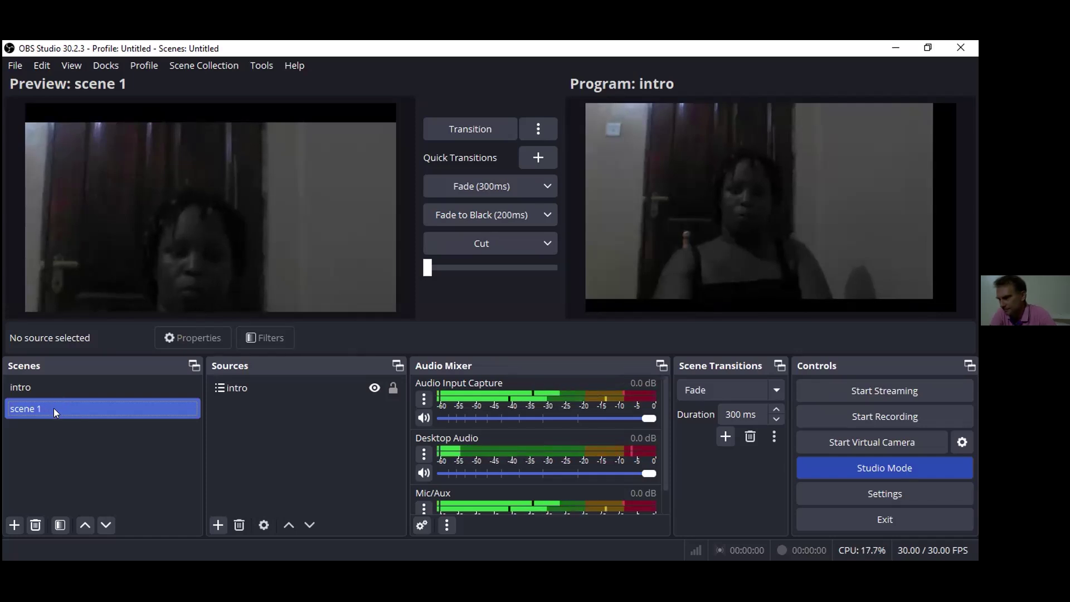
key(Return)
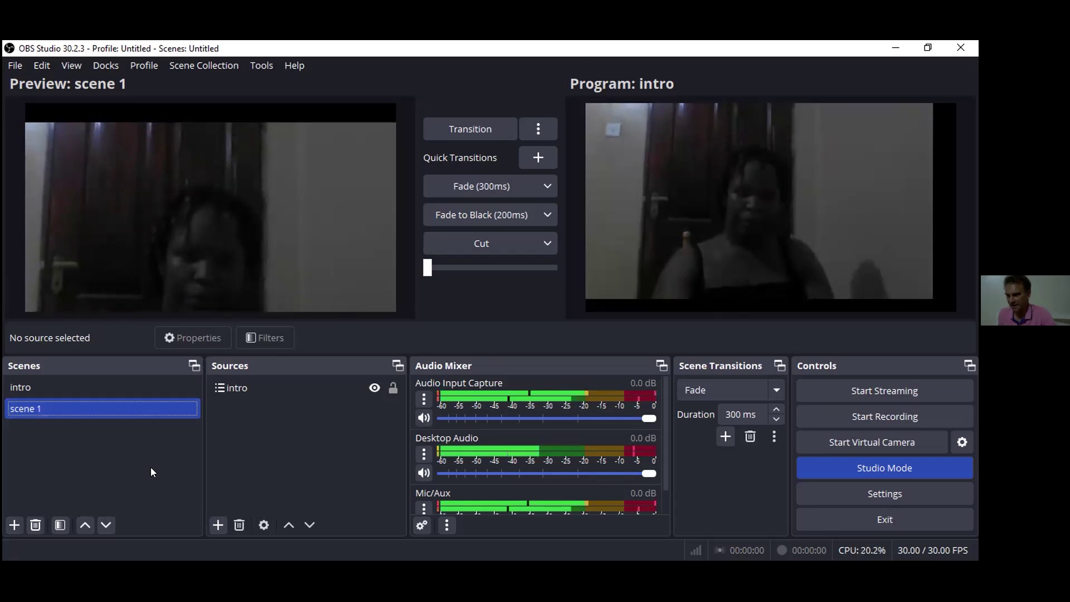
right_click(99, 399)
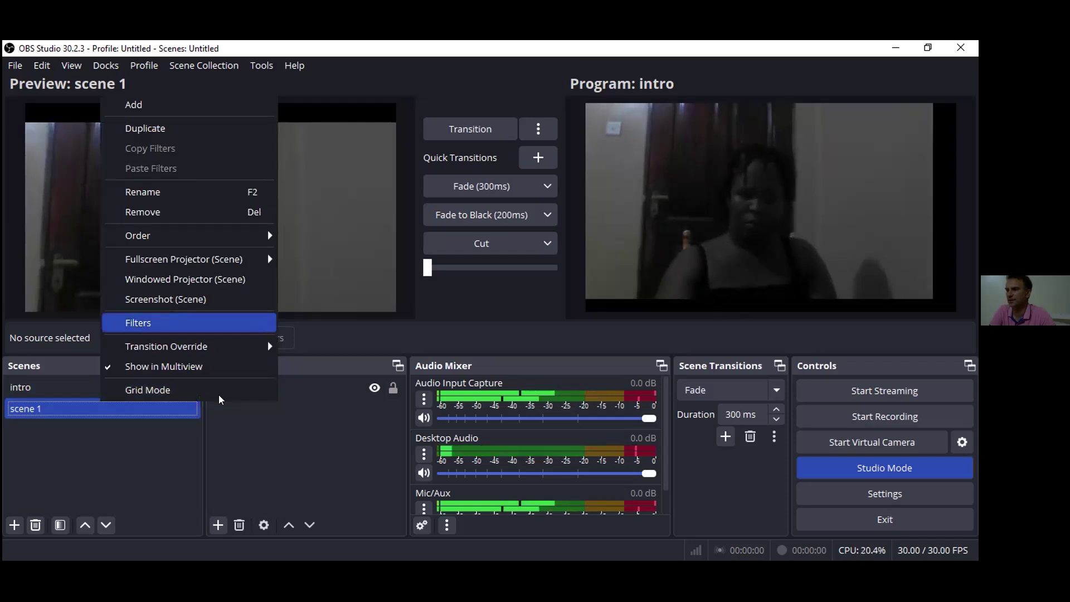
click(145, 325)
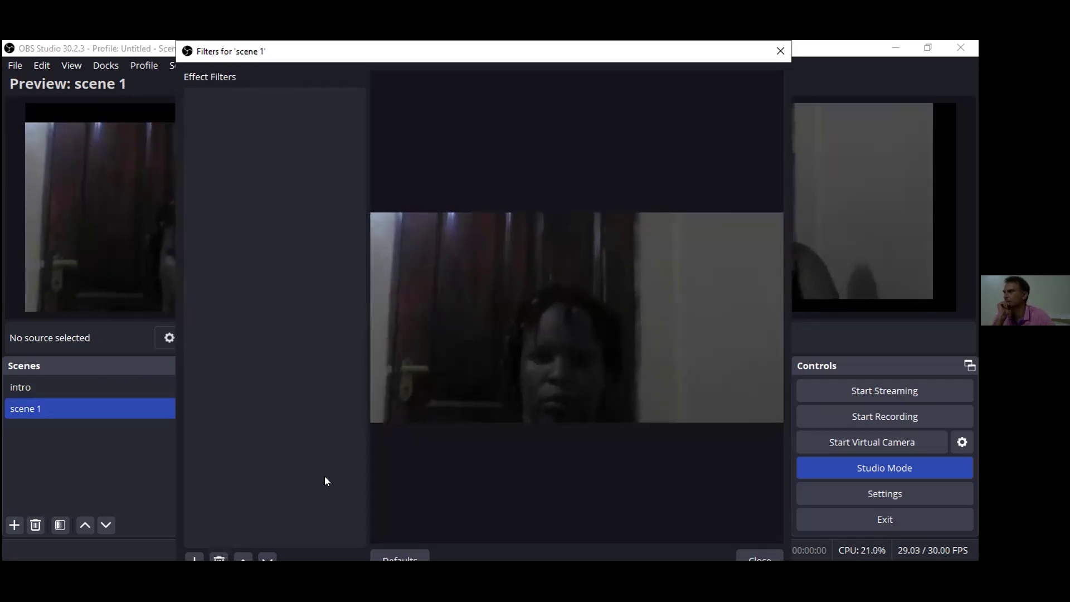
click(195, 557)
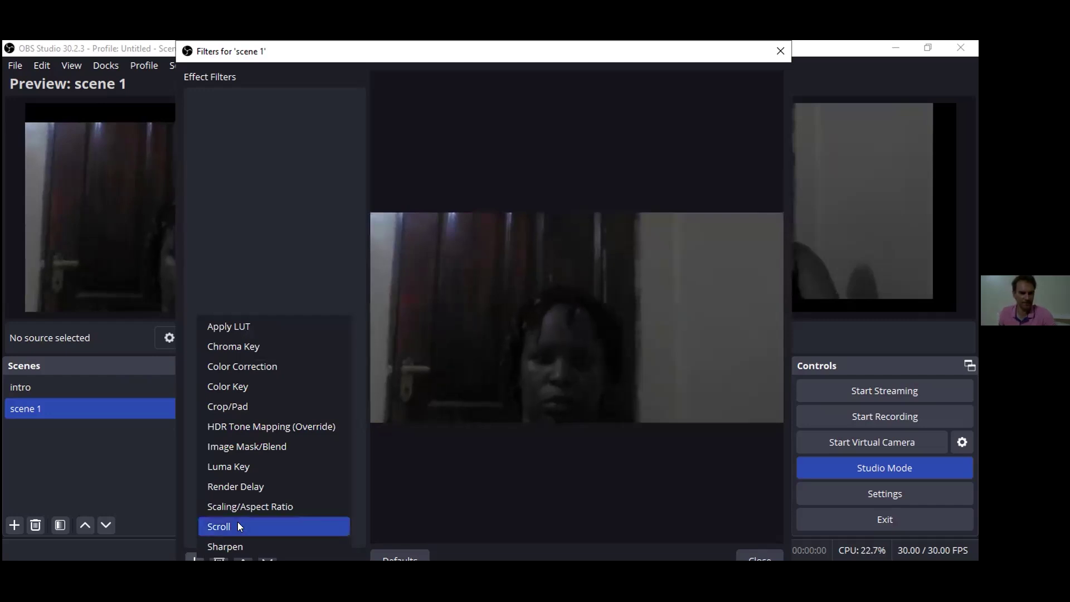
key(Return)
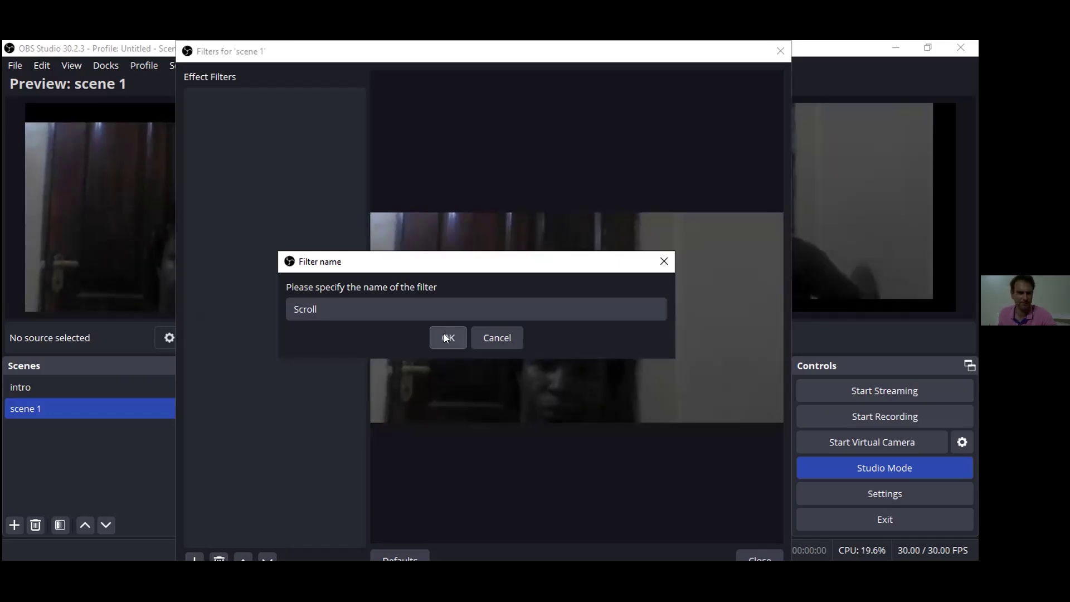
click(445, 335)
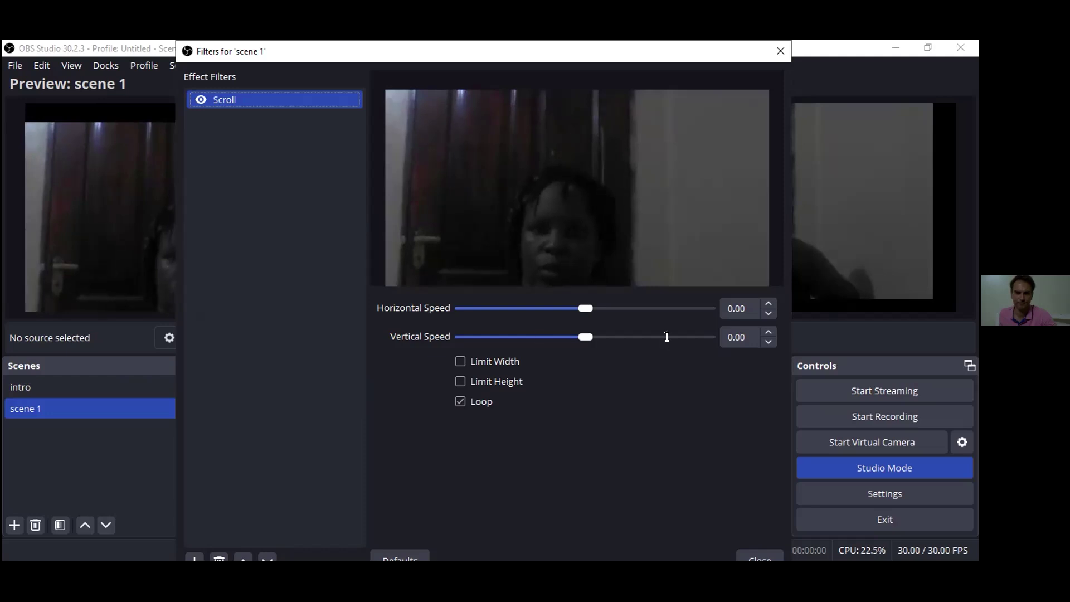
Set the Scroll filter's vertical speed to -50.00 and close scene 1's filter settings
click(769, 342)
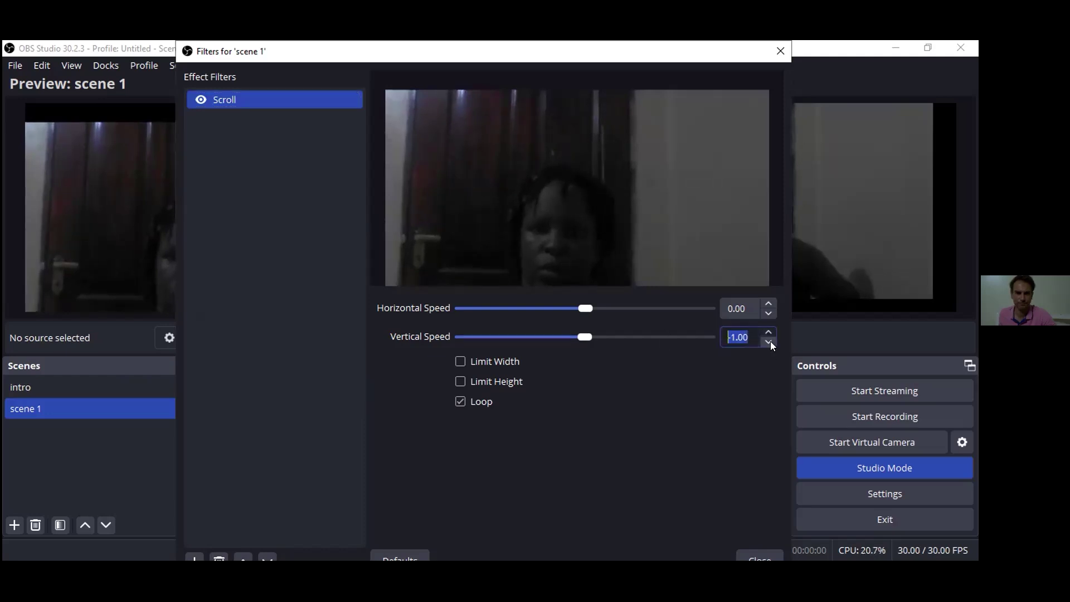
click(769, 341)
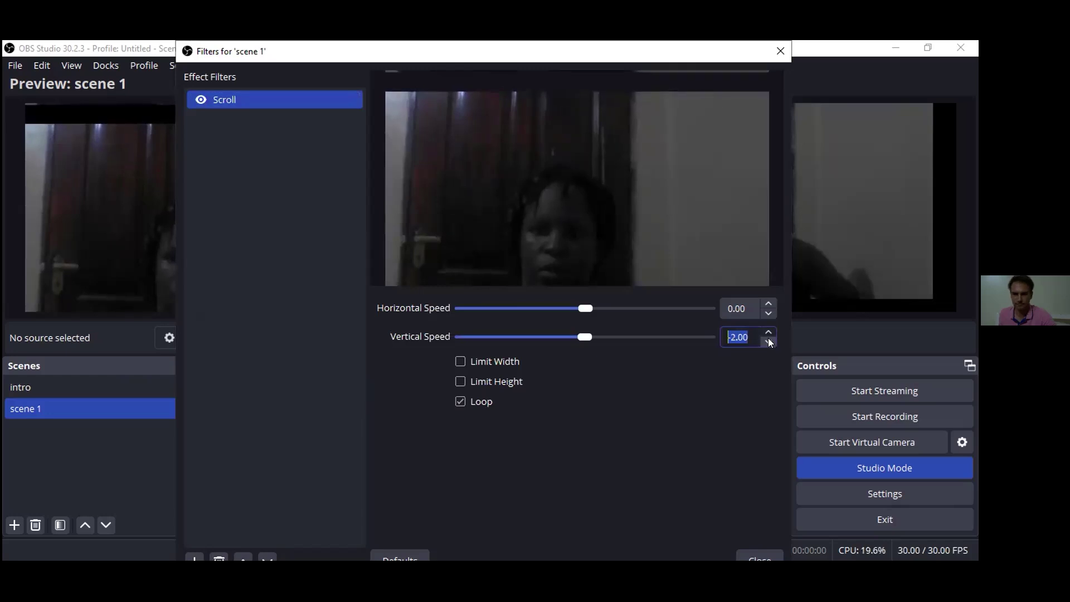
click(768, 342)
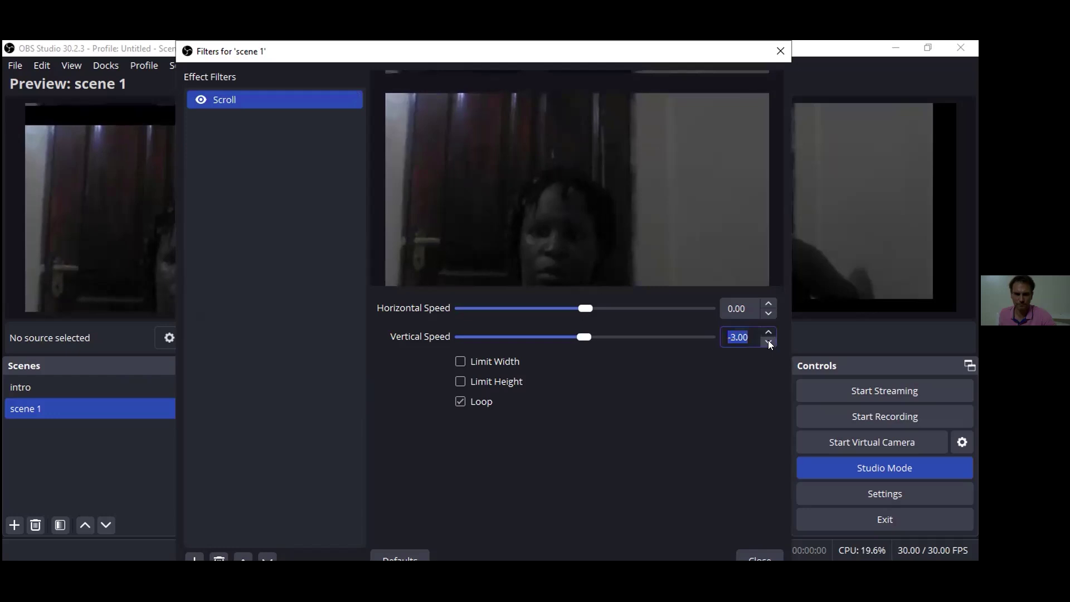
click(769, 342)
click(770, 341)
click(770, 342)
click(769, 341)
click(769, 342)
click(769, 341)
click(769, 342)
click(769, 341)
click(769, 342)
click(769, 342)
click(769, 342)
click(770, 341)
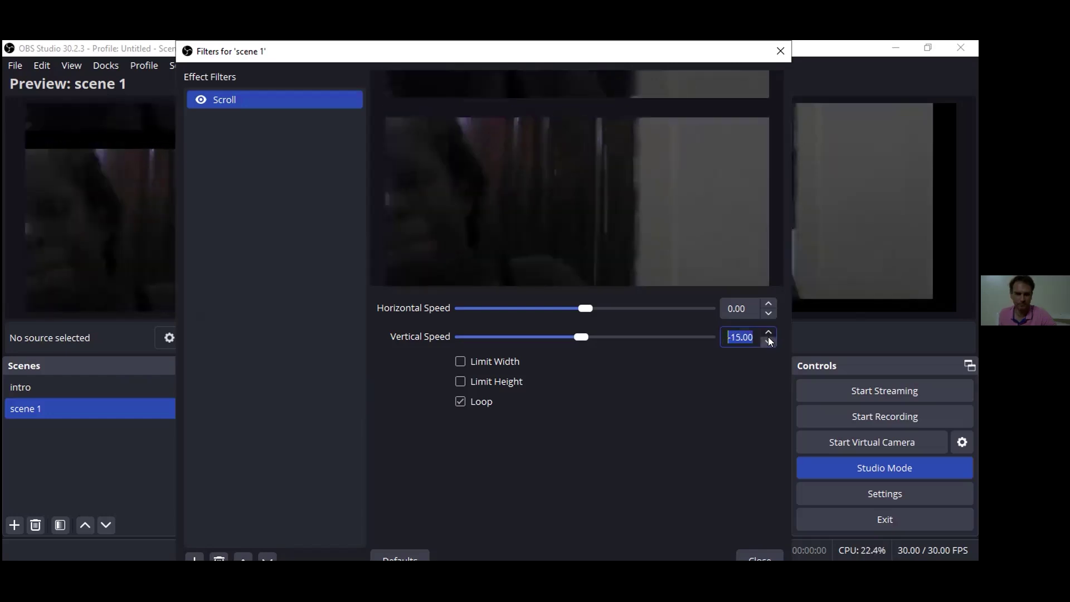
click(769, 341)
click(770, 341)
click(770, 342)
click(769, 342)
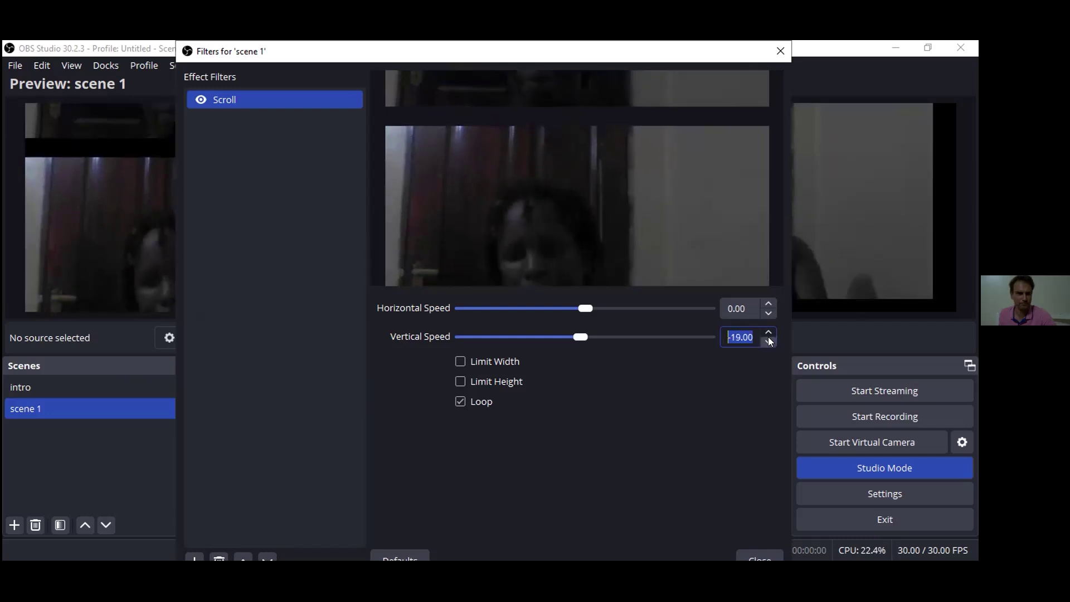
click(770, 342)
click(771, 343)
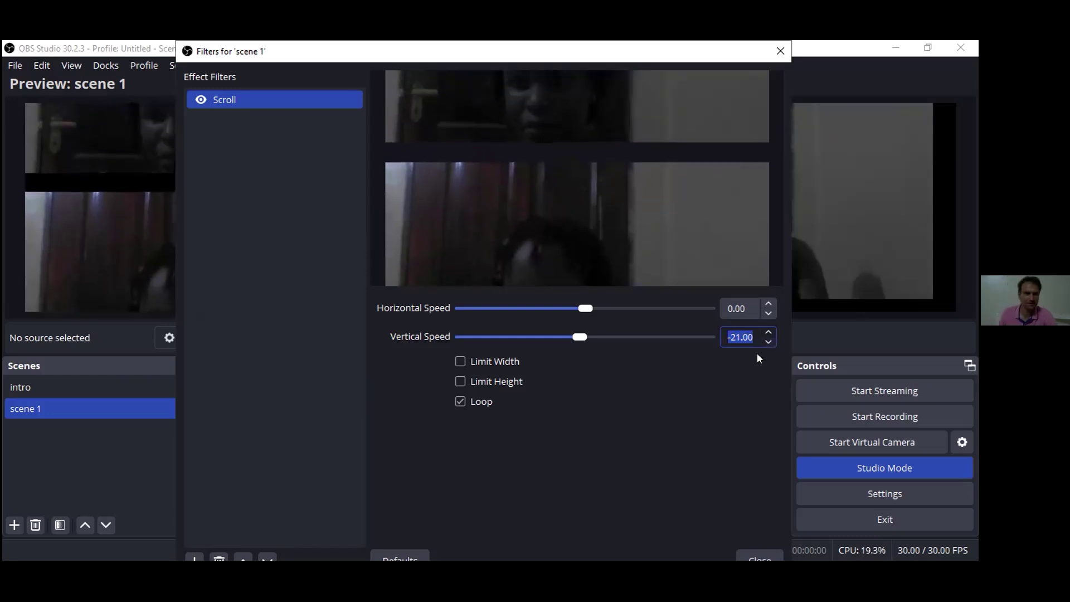
click(769, 341)
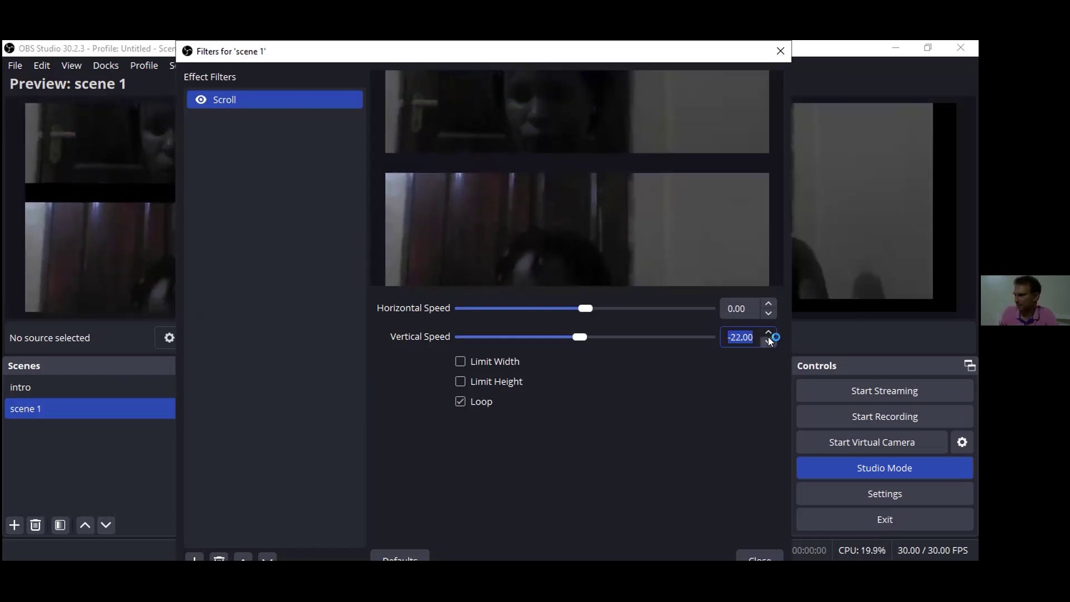
click(769, 341)
click(769, 341)
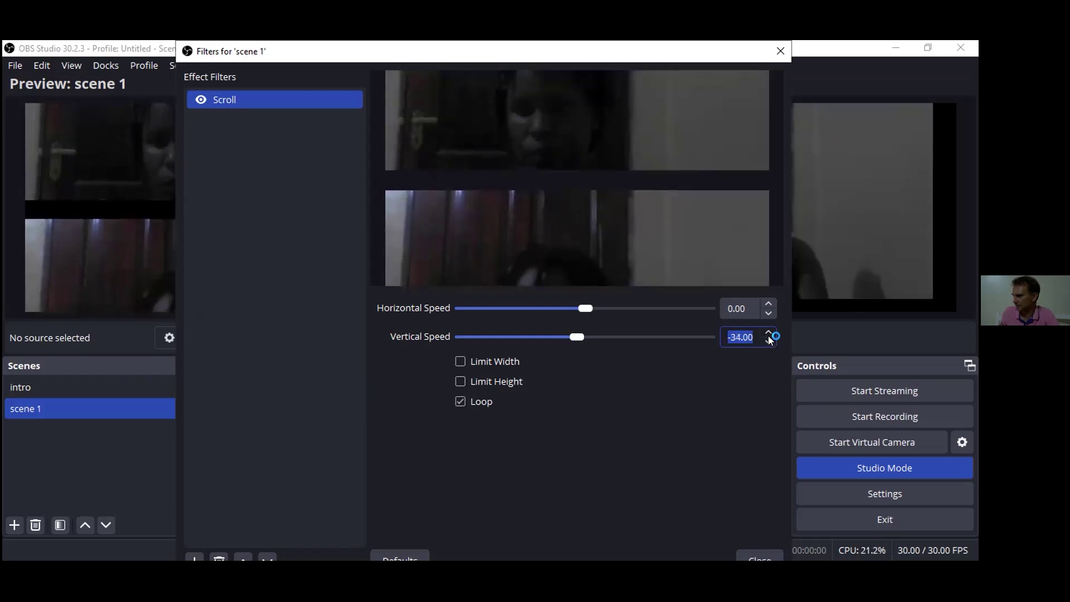
click(770, 340)
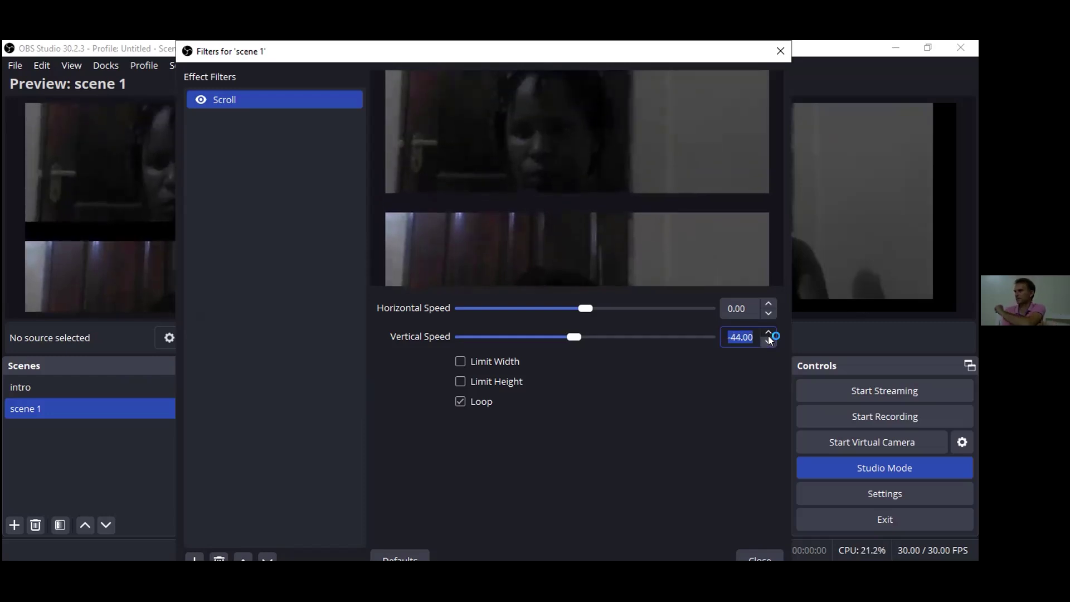
click(770, 341)
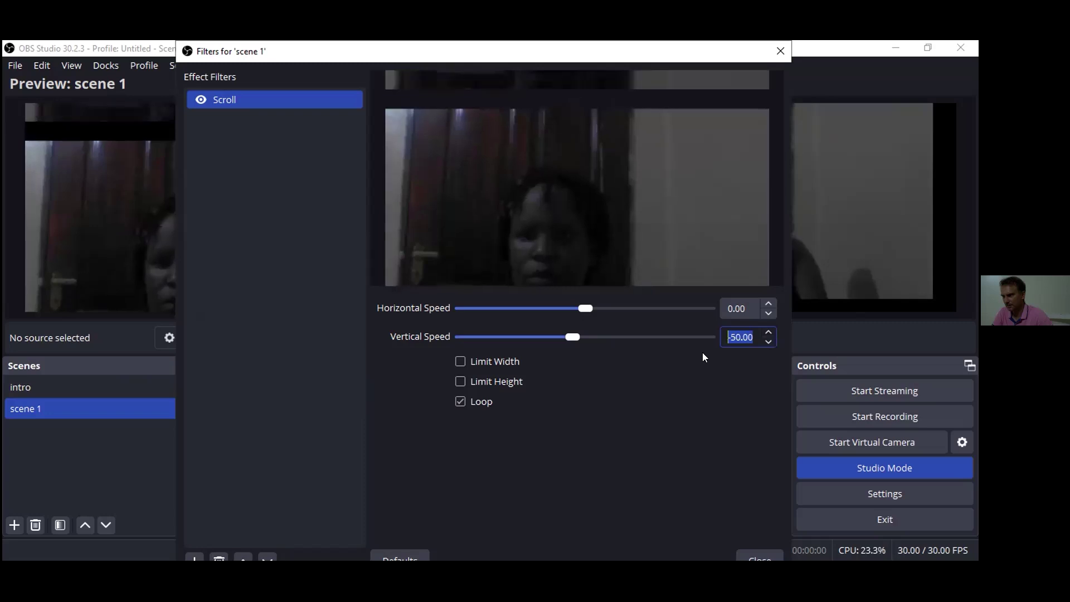
click(752, 555)
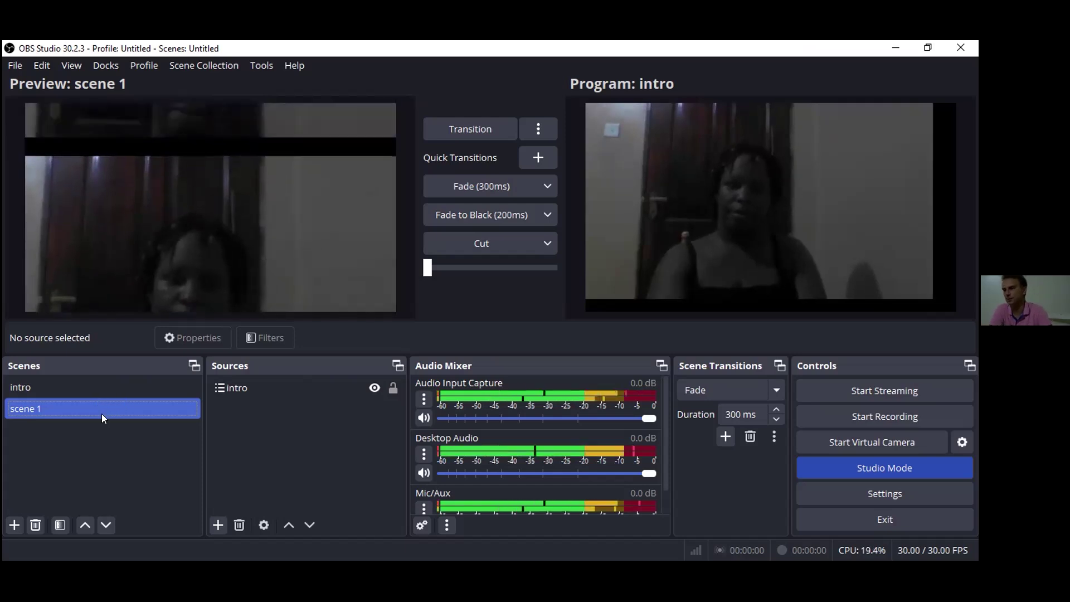
Rename the intro scene as camera1
click(87, 390)
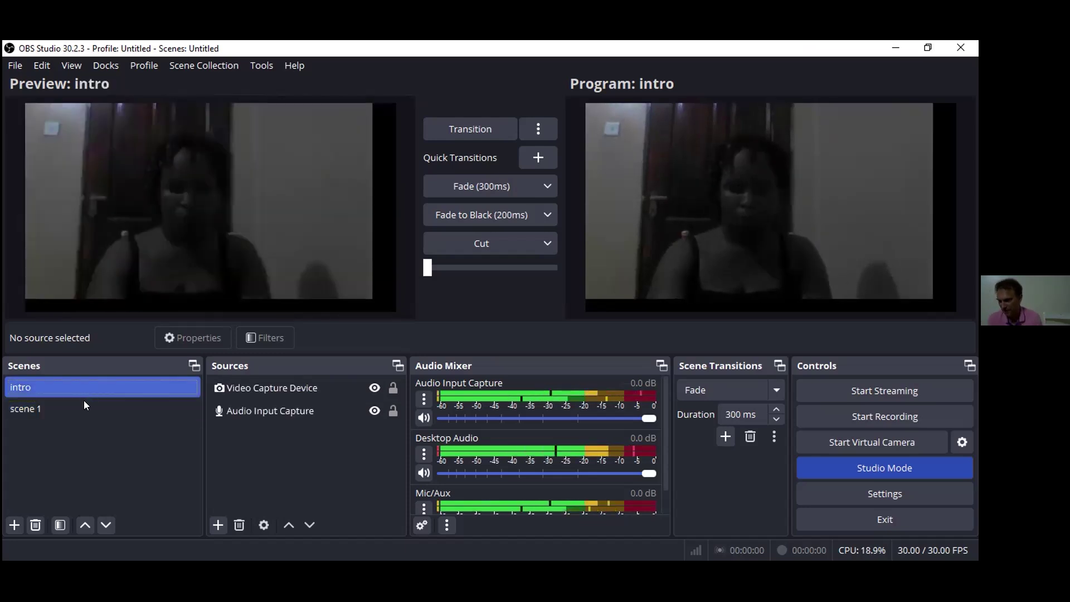
click(83, 402)
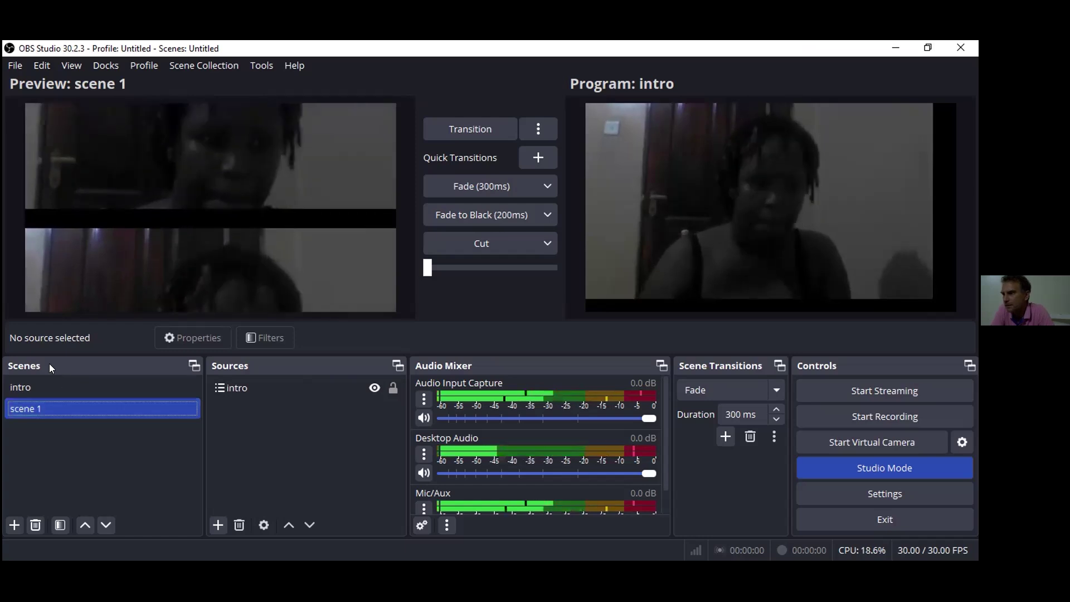
click(71, 387)
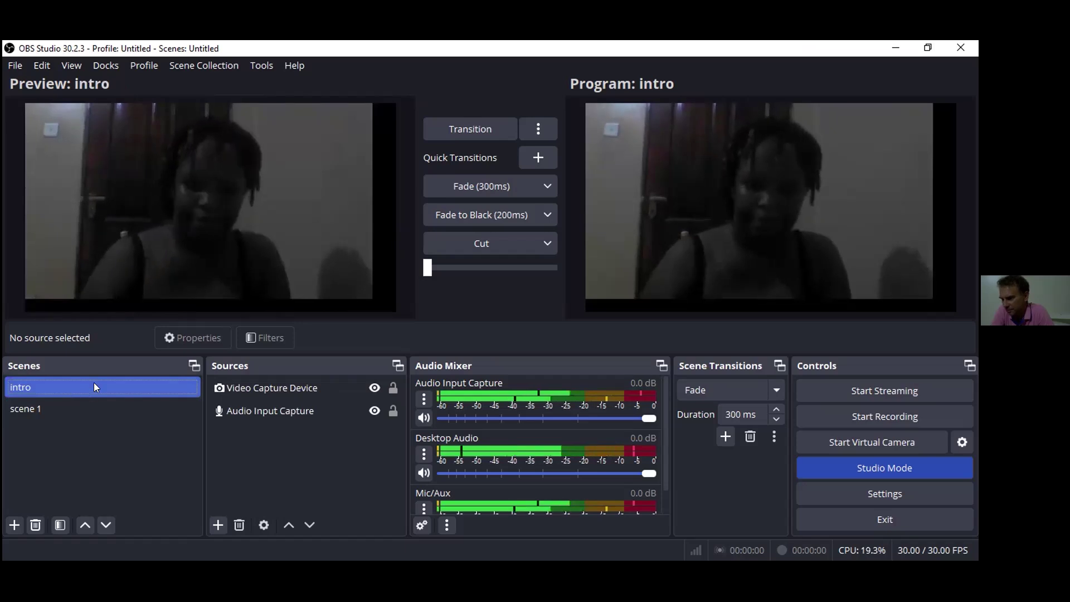
right_click(93, 386)
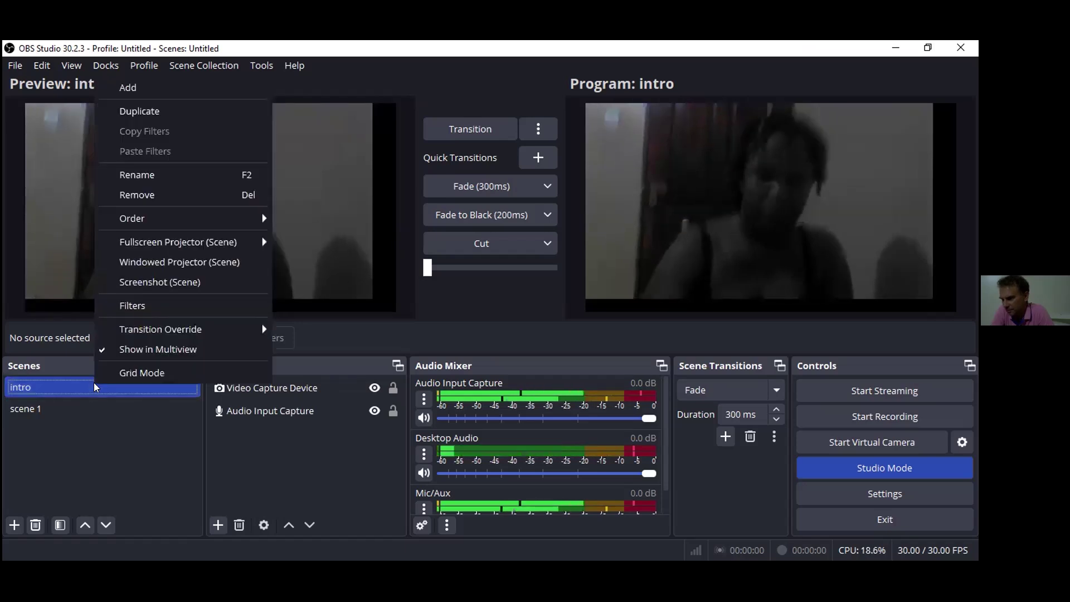
click(152, 175)
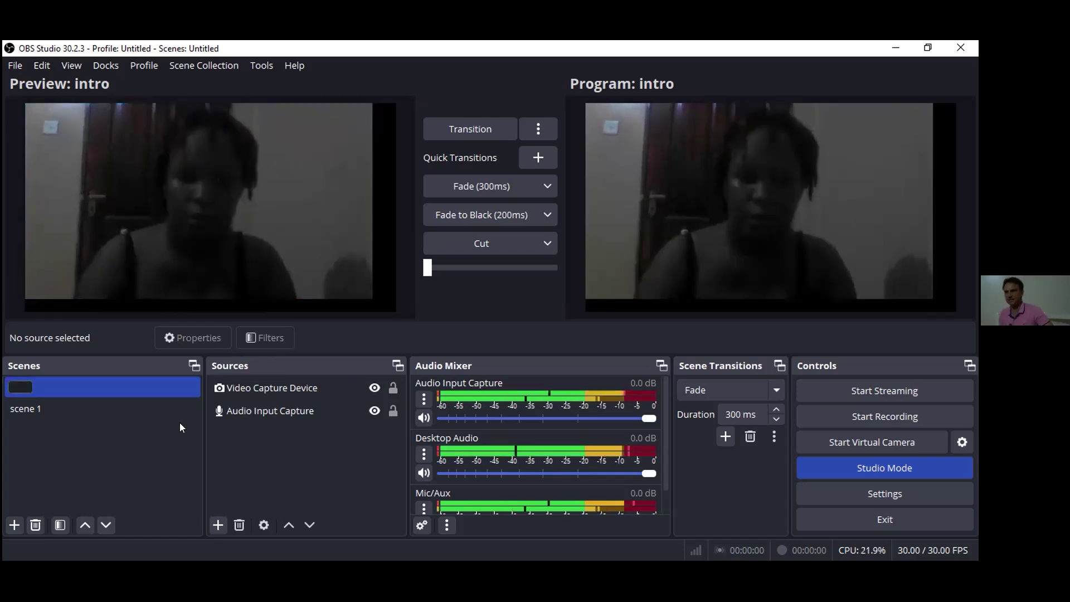
text(sce)
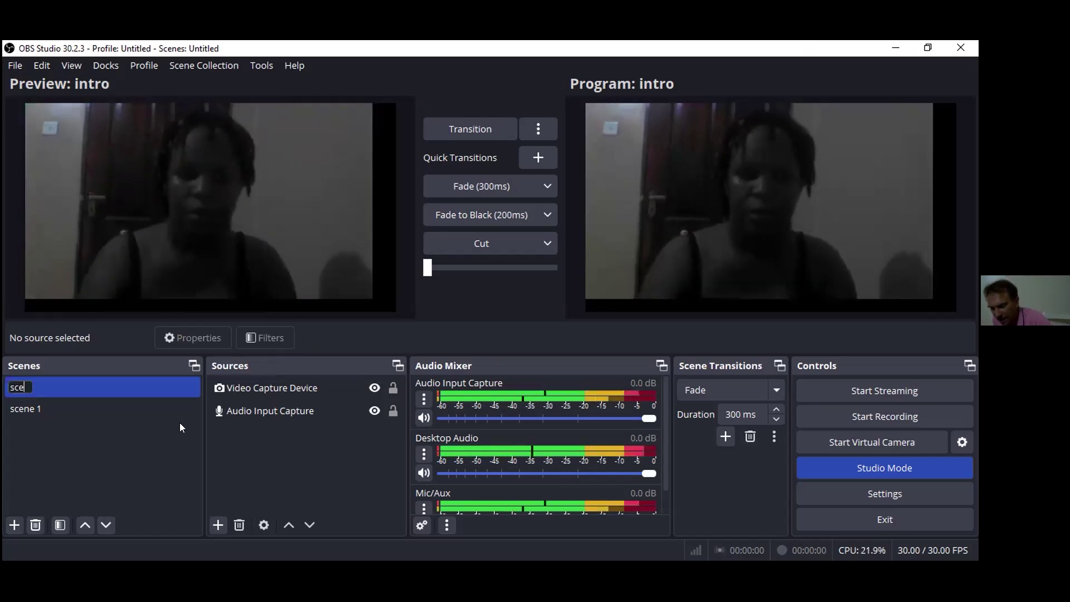
key(BackSpace)
key(BackSpace)
key(BackSpace)
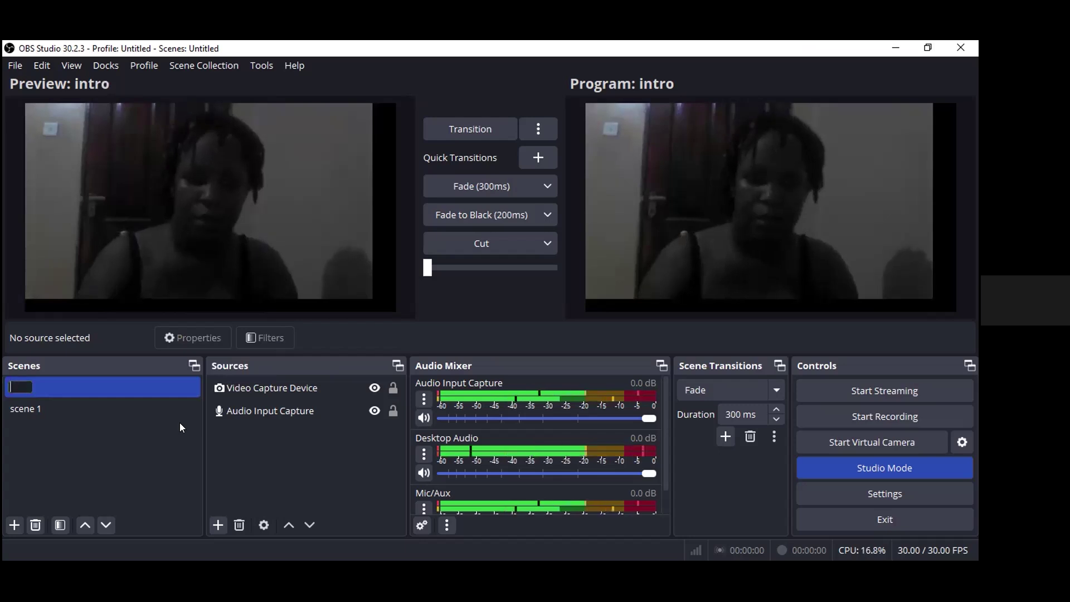
text(camelra)
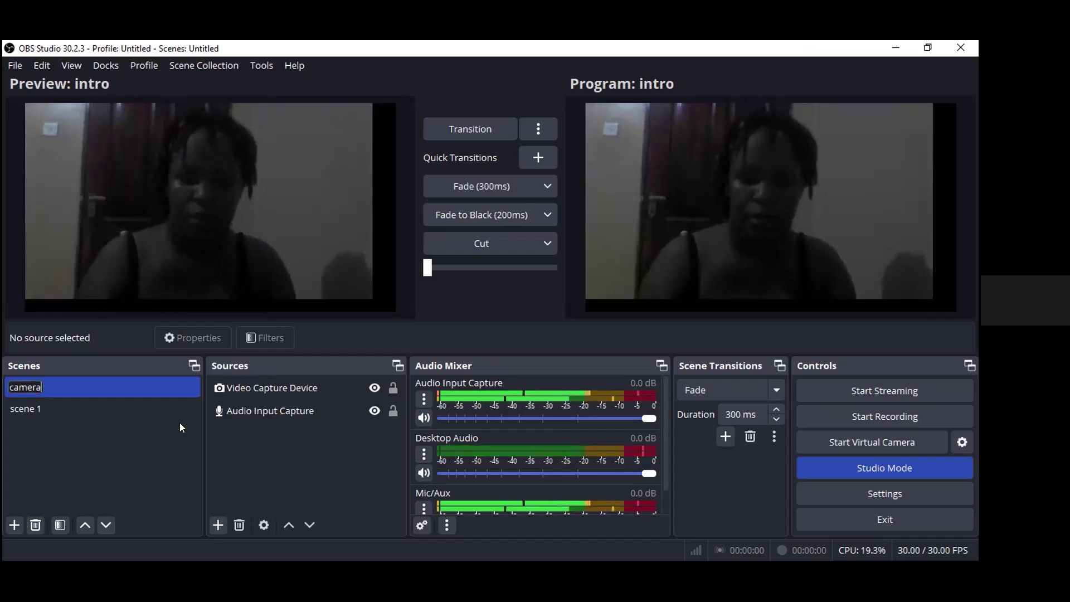
text(1)
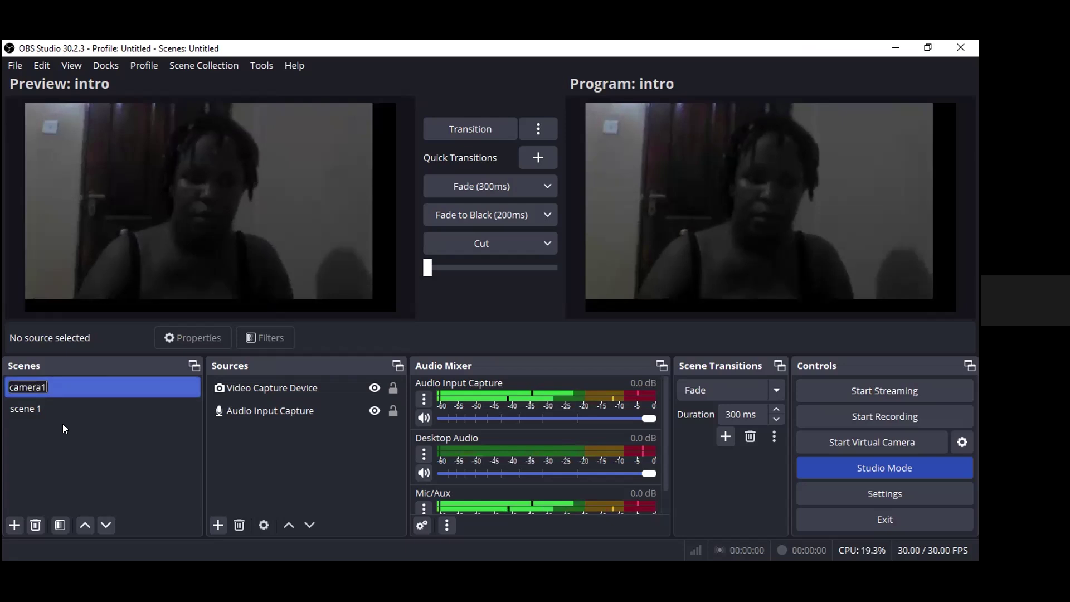
key(Return)
Rename scene 1 as intro
click(52, 408)
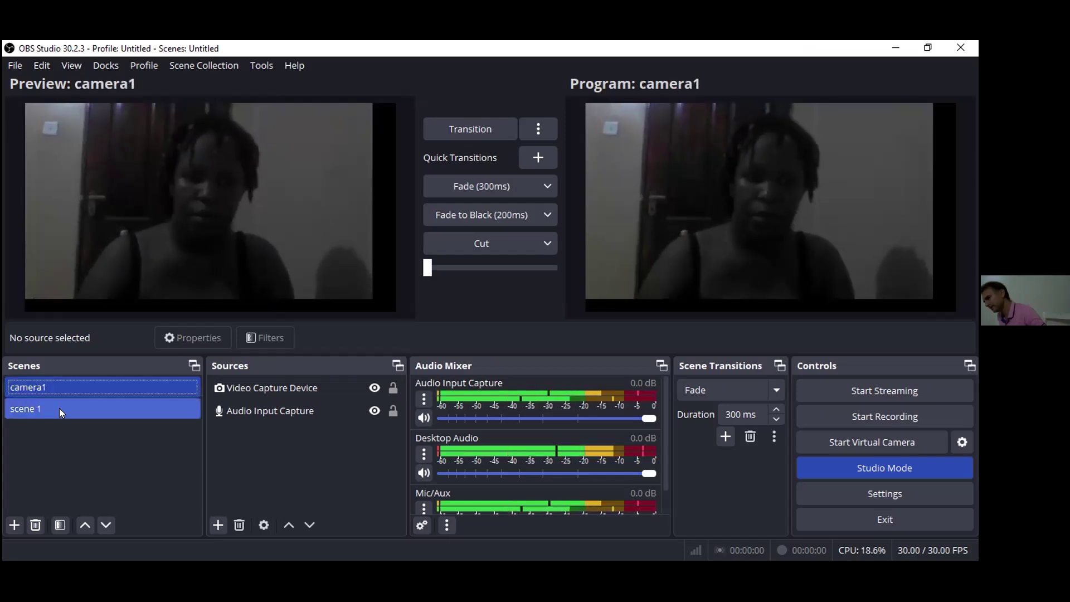
click(59, 408)
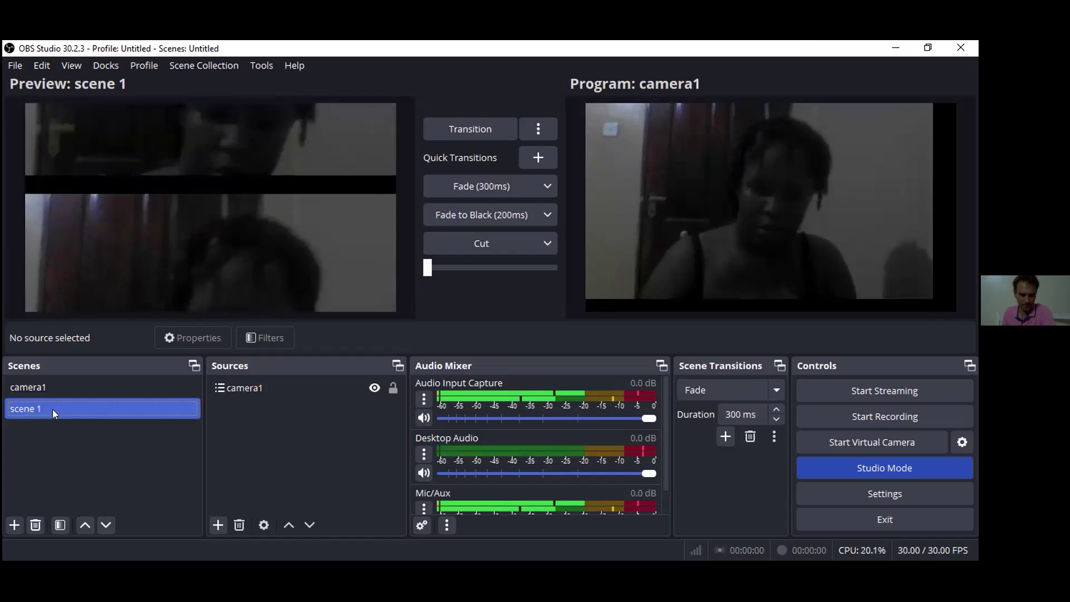
right_click(52, 409)
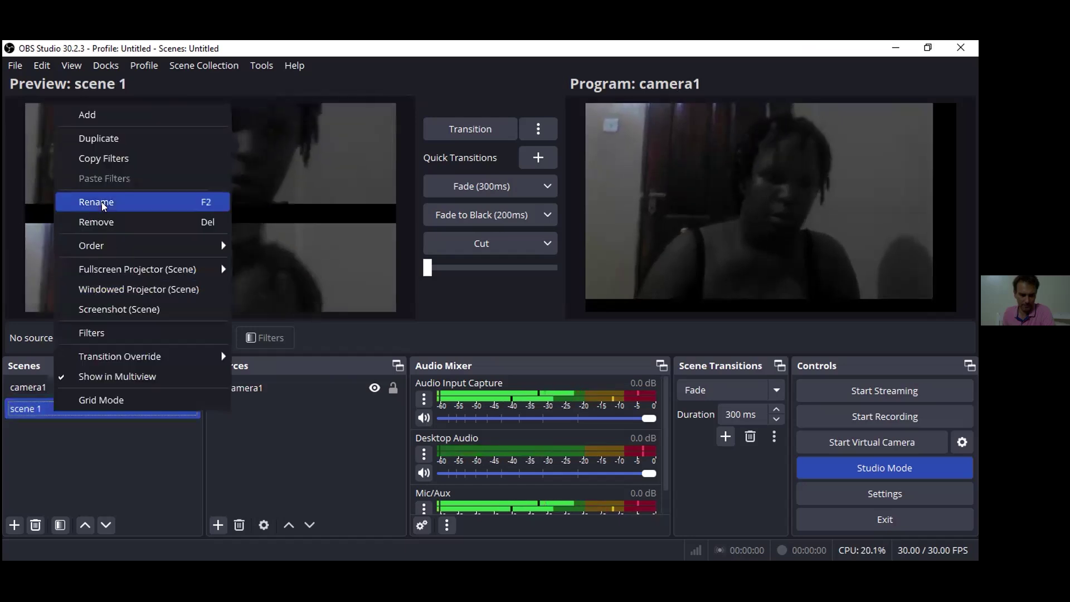
click(102, 202)
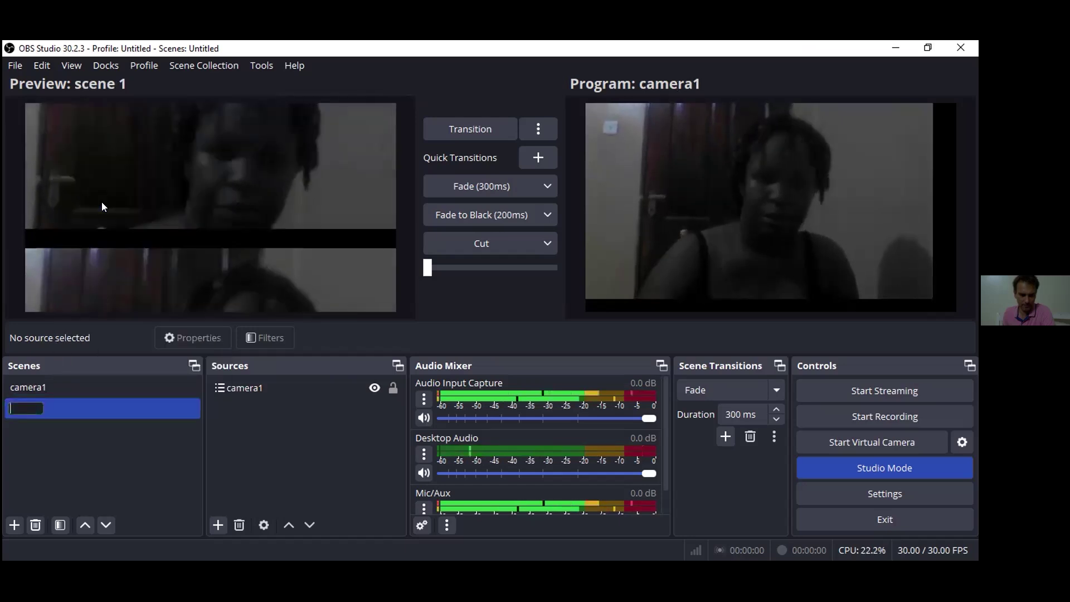
text(intro)
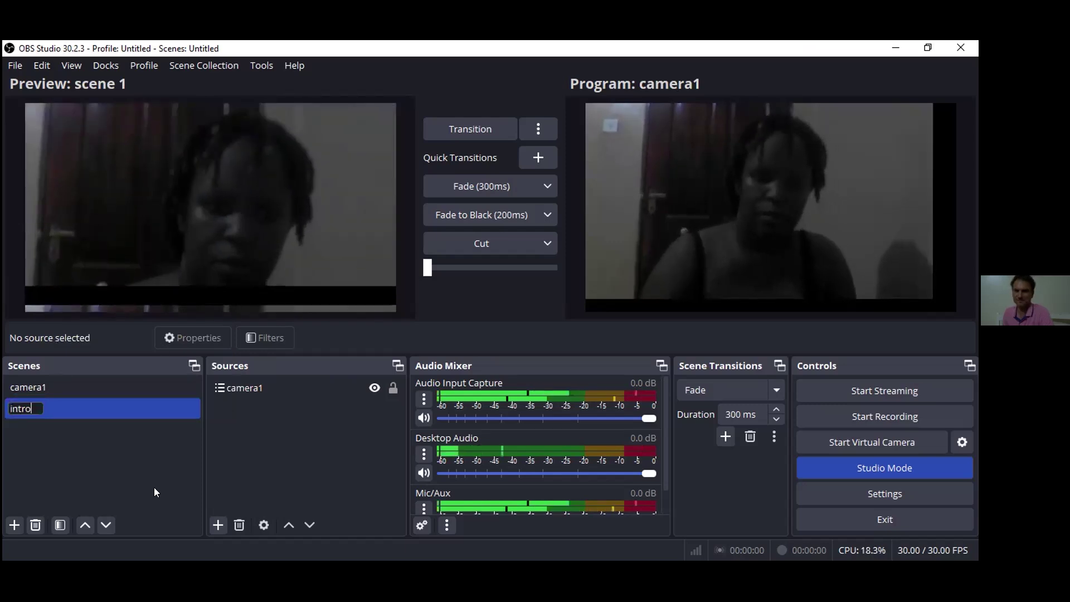
key(Return)
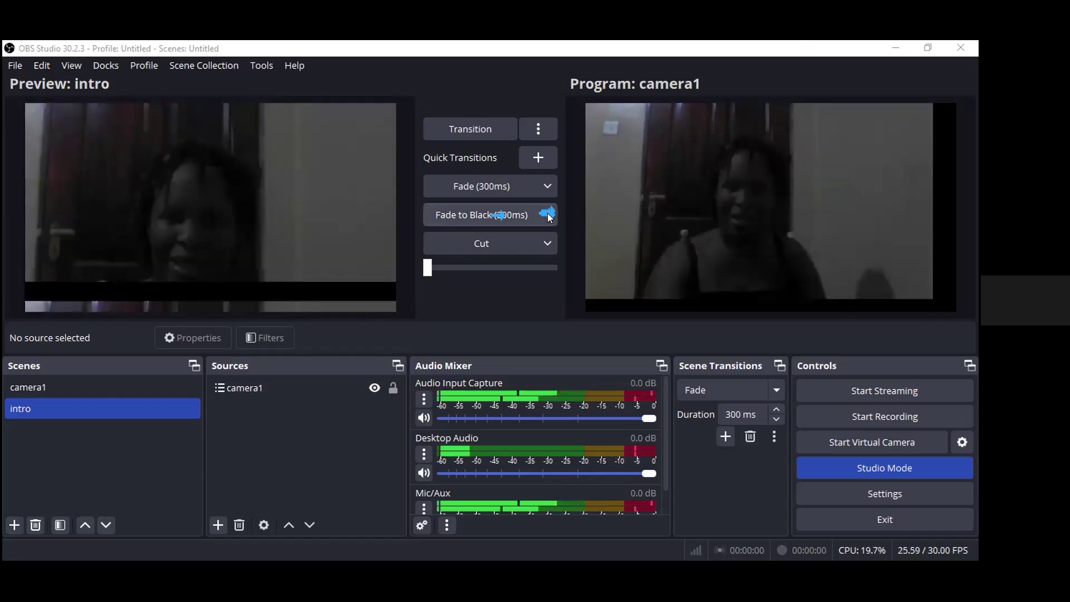
Set the Fade to Black quick transition's duration to 5000 ms
click(544, 213)
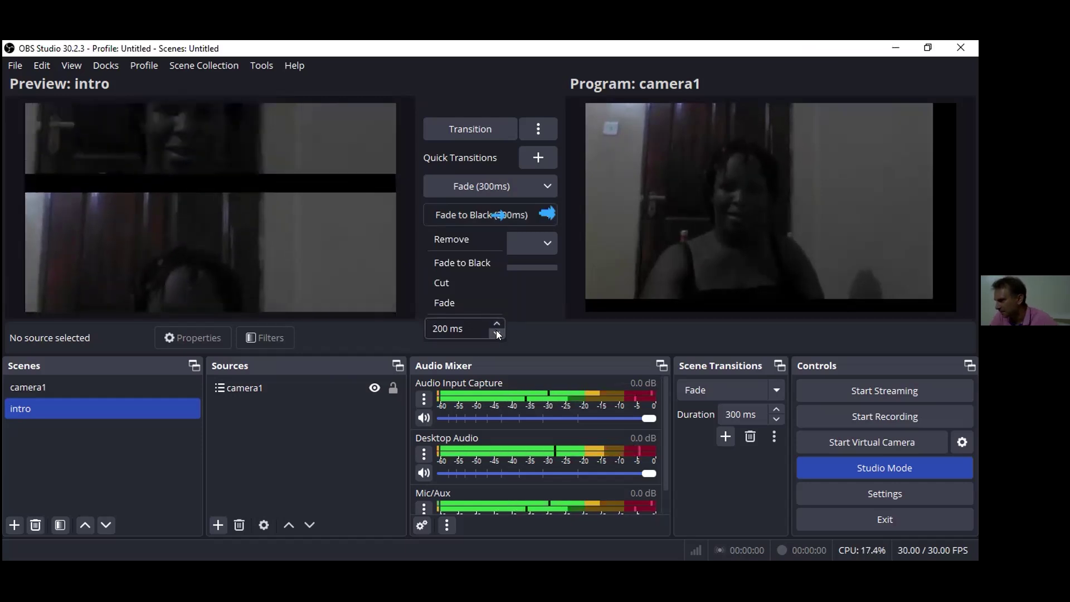
click(497, 333)
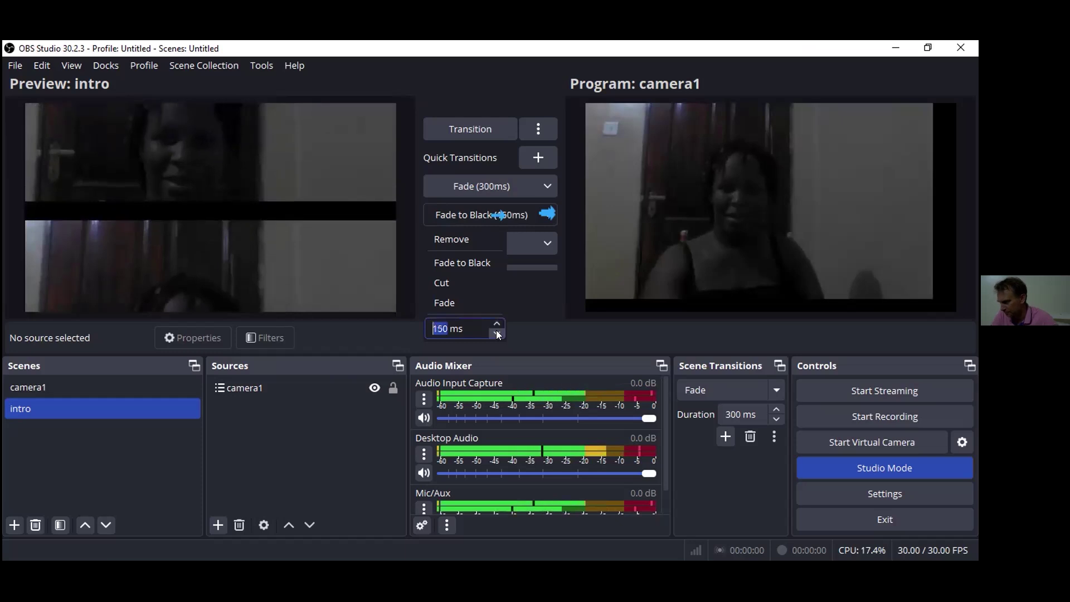
key(BackSpace)
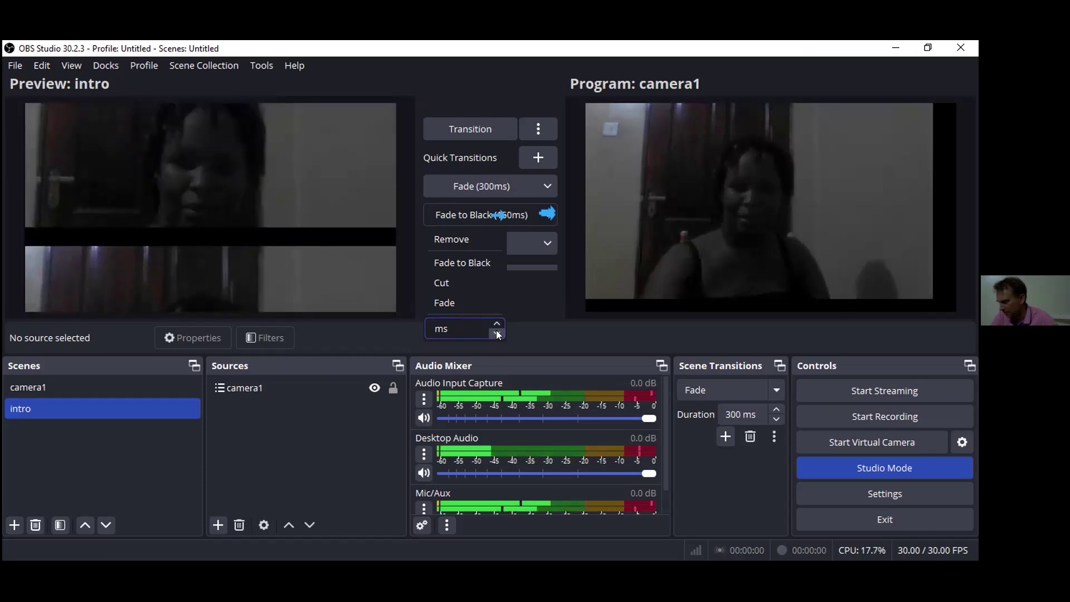
text(5000)
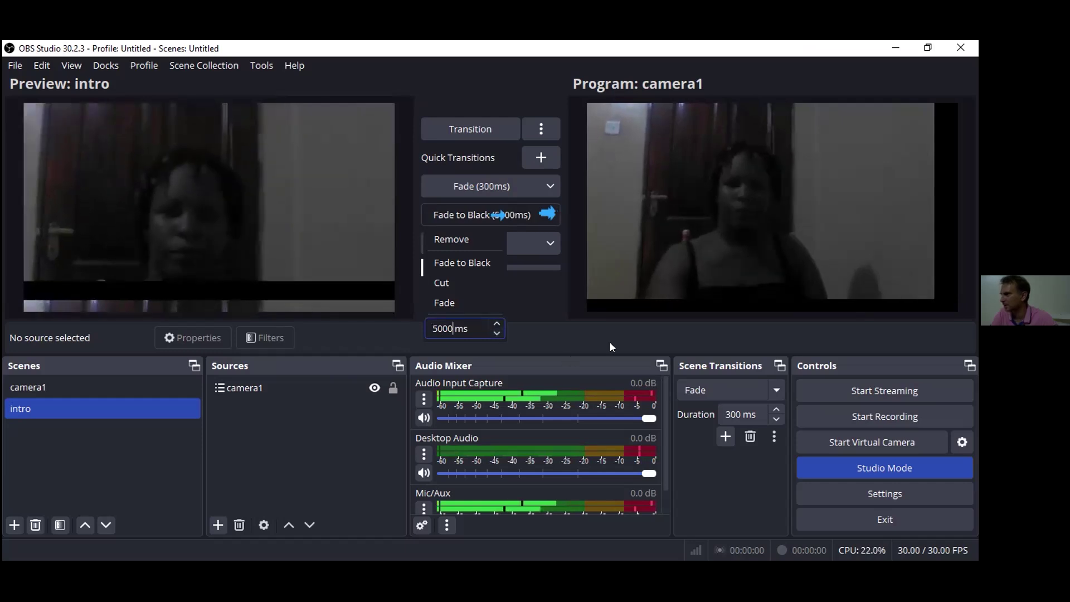
click(507, 345)
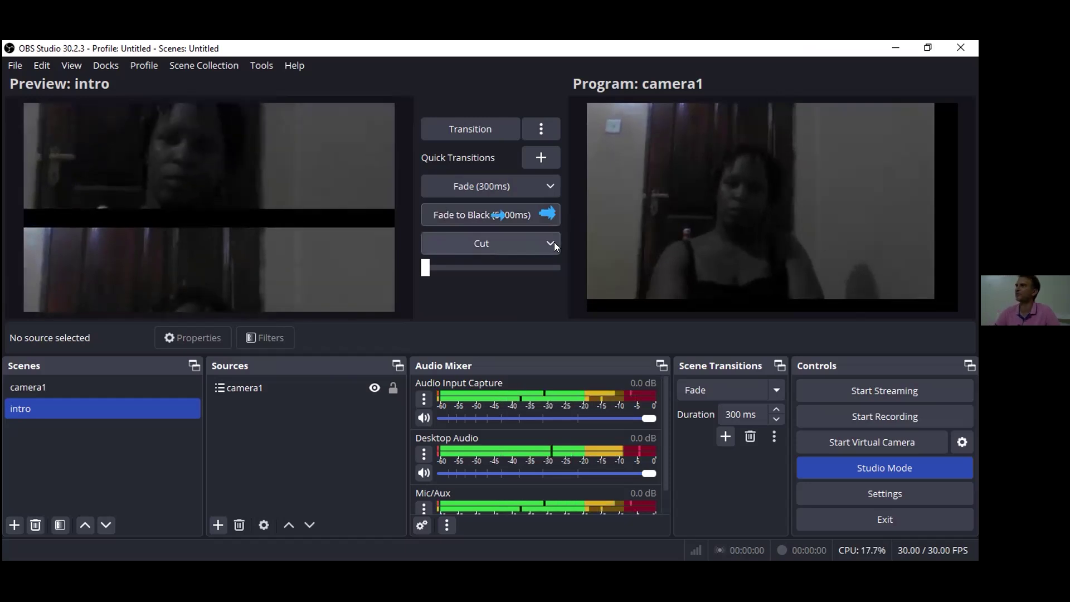
Run the Fade to Black quick transition with intro in the preview, and move the intro scene above camera1 in the scene order
click(498, 209)
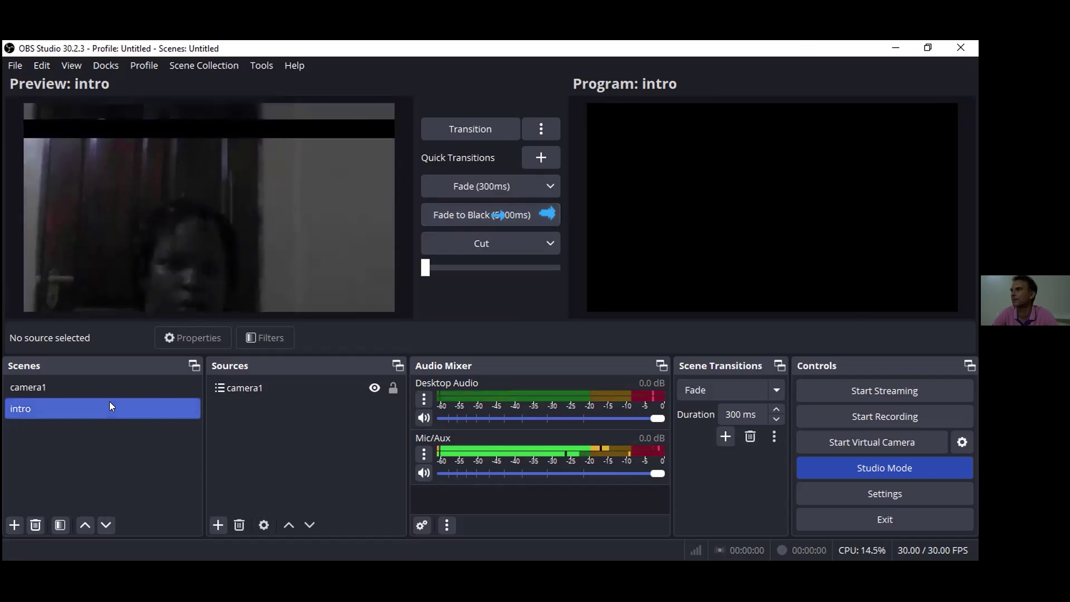
drag(109, 410, 86, 373)
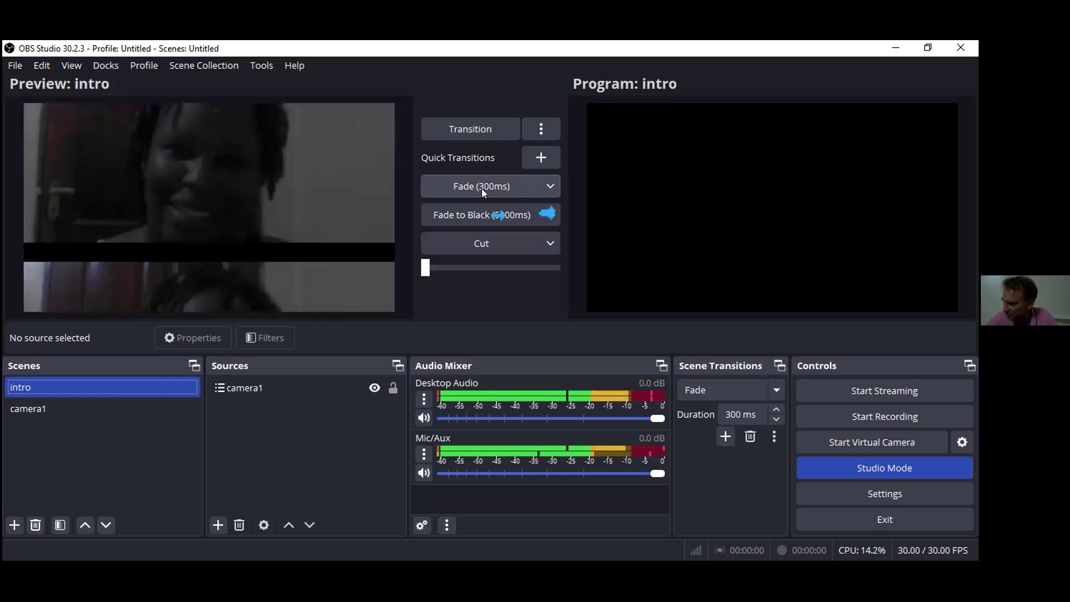
Set the Fade quick transition's duration to 20000 ms and use it to bring the intro scene into the program
click(550, 186)
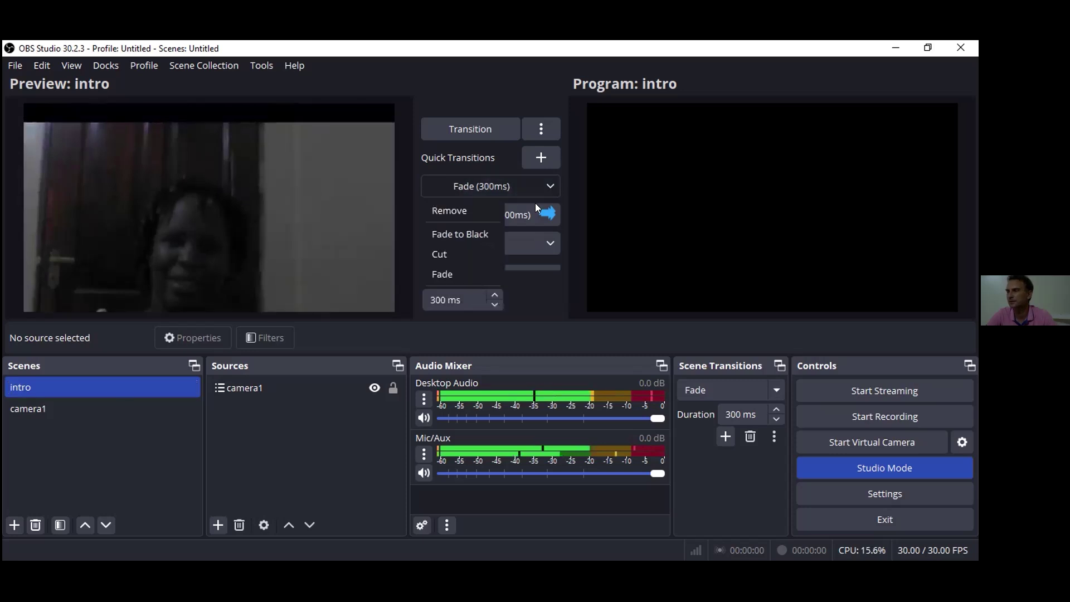
double_click(442, 299)
key(BackSpace)
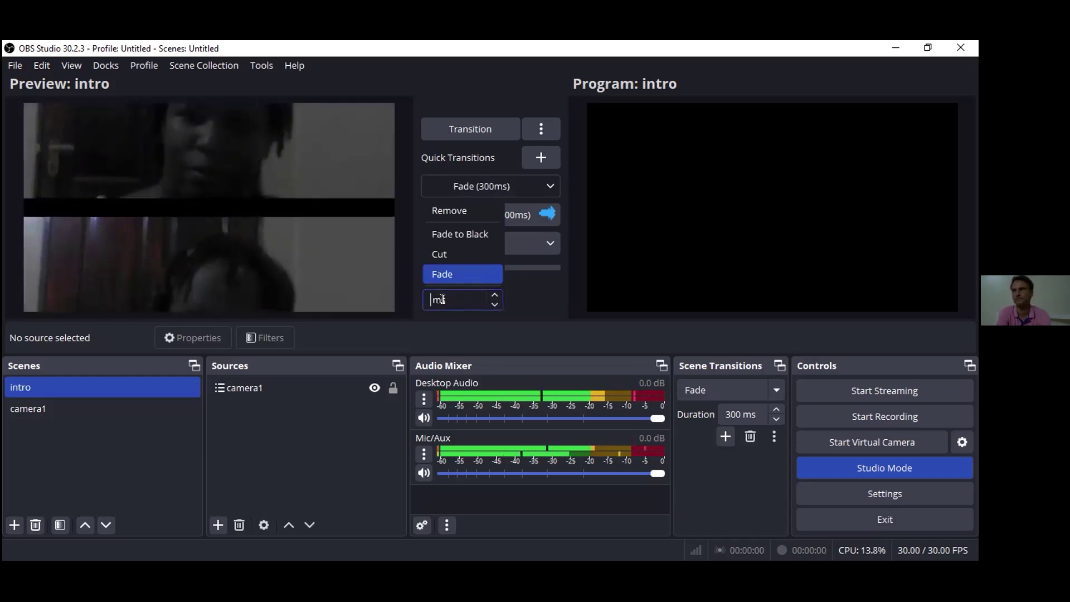
text(200)
click(468, 194)
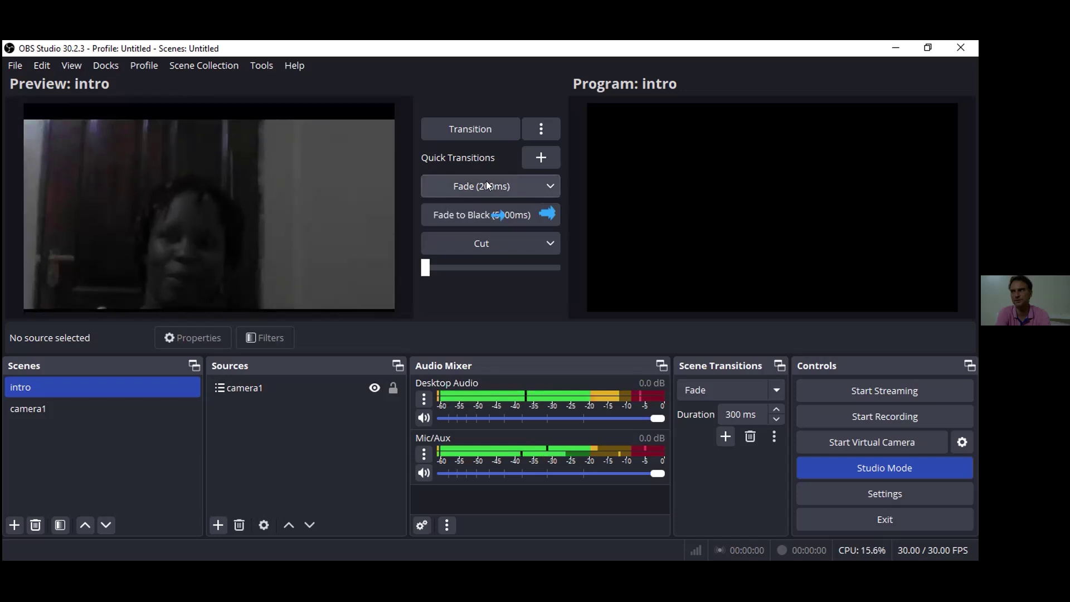
click(548, 186)
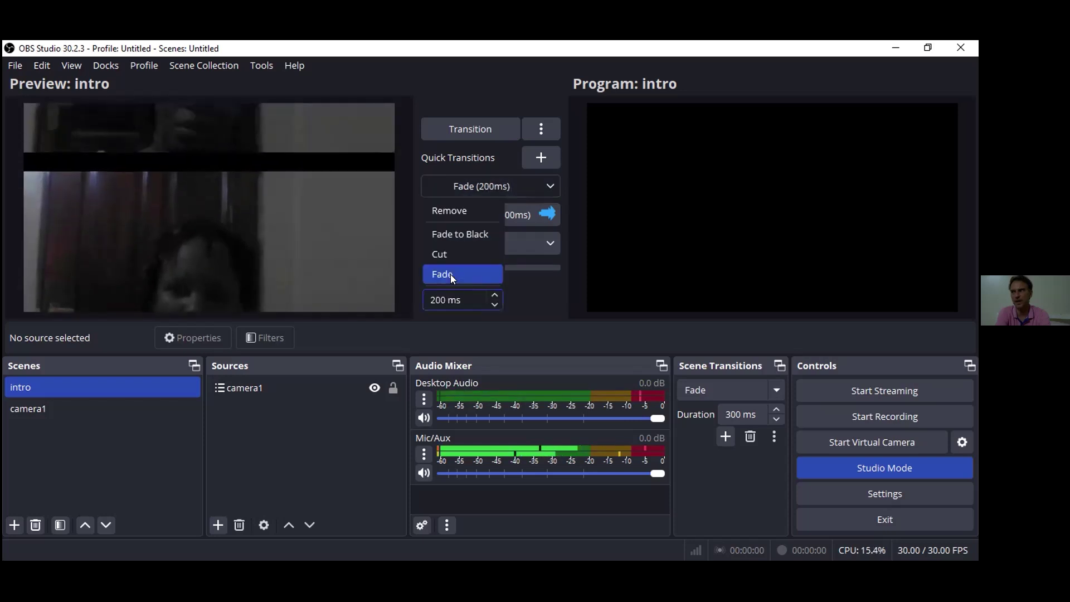
text(0)
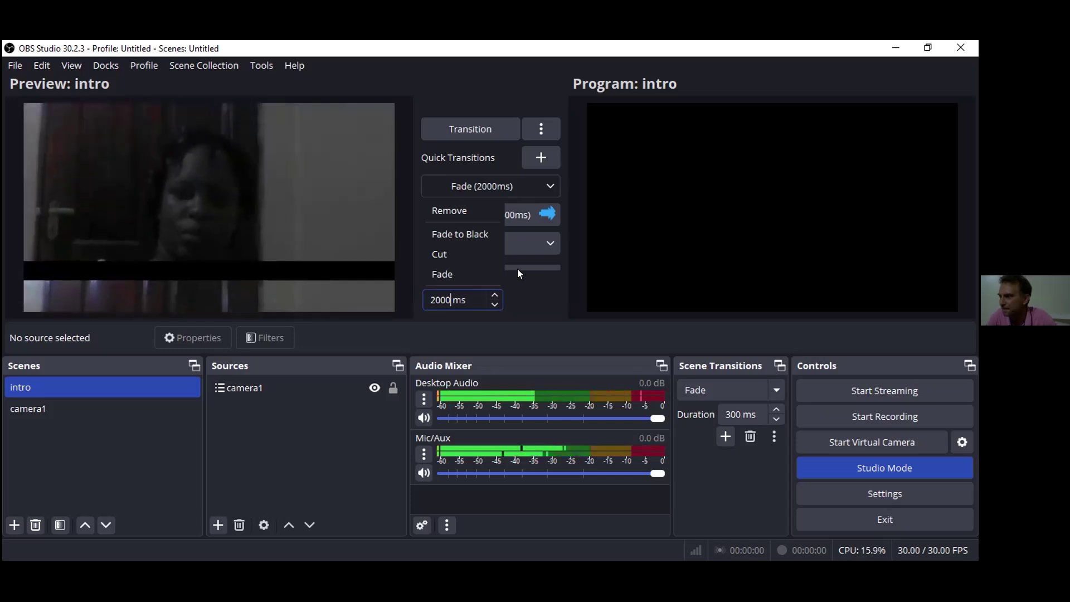
text(0)
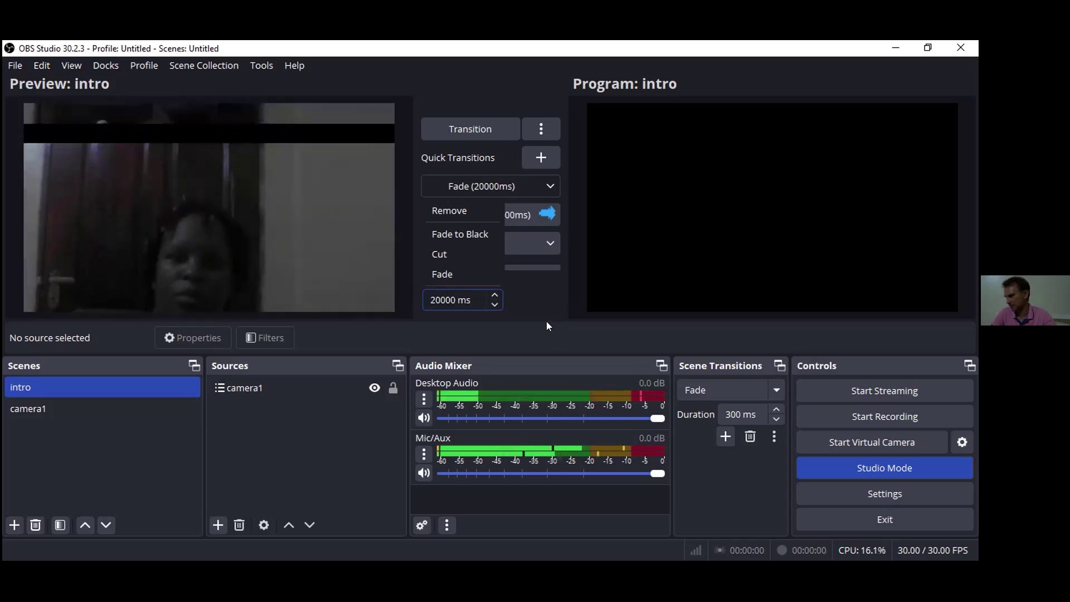
click(497, 199)
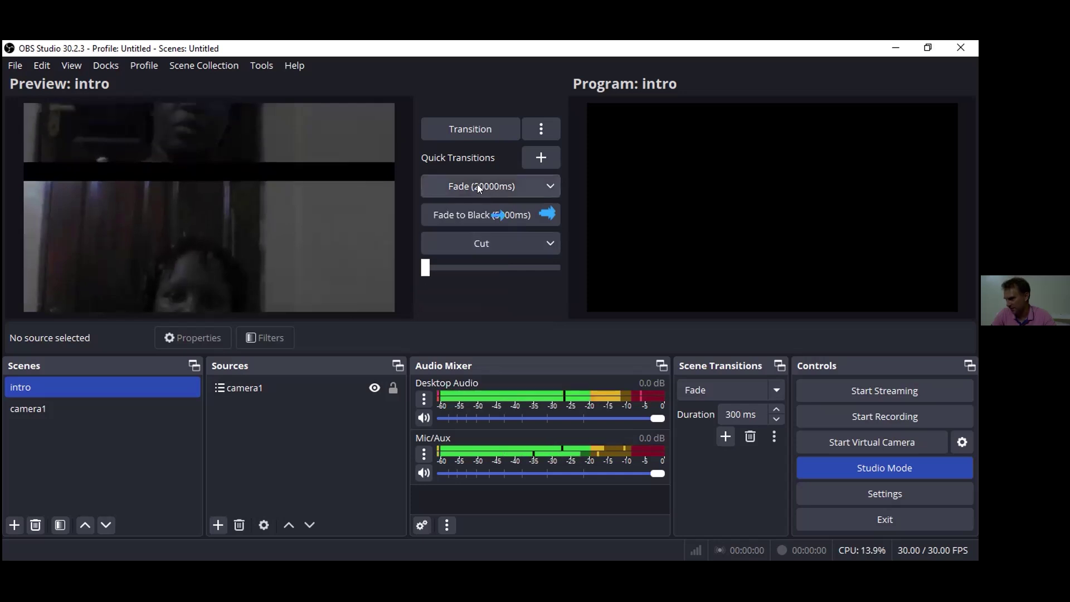
click(506, 189)
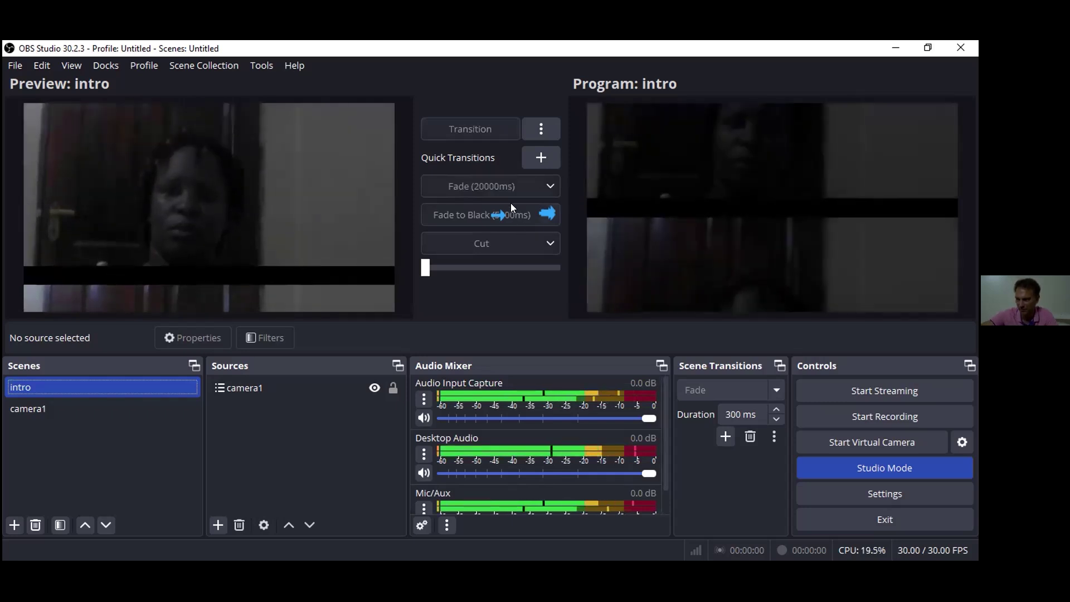
Cut the program to the camera1 scene, and run Fade to Black with intro in the preview
click(56, 409)
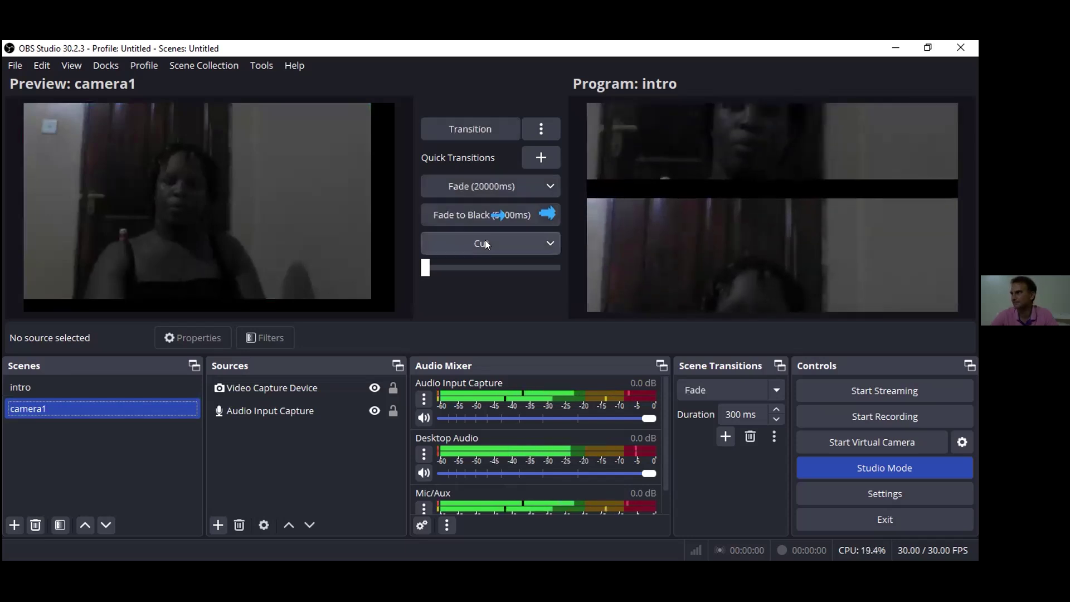
click(485, 241)
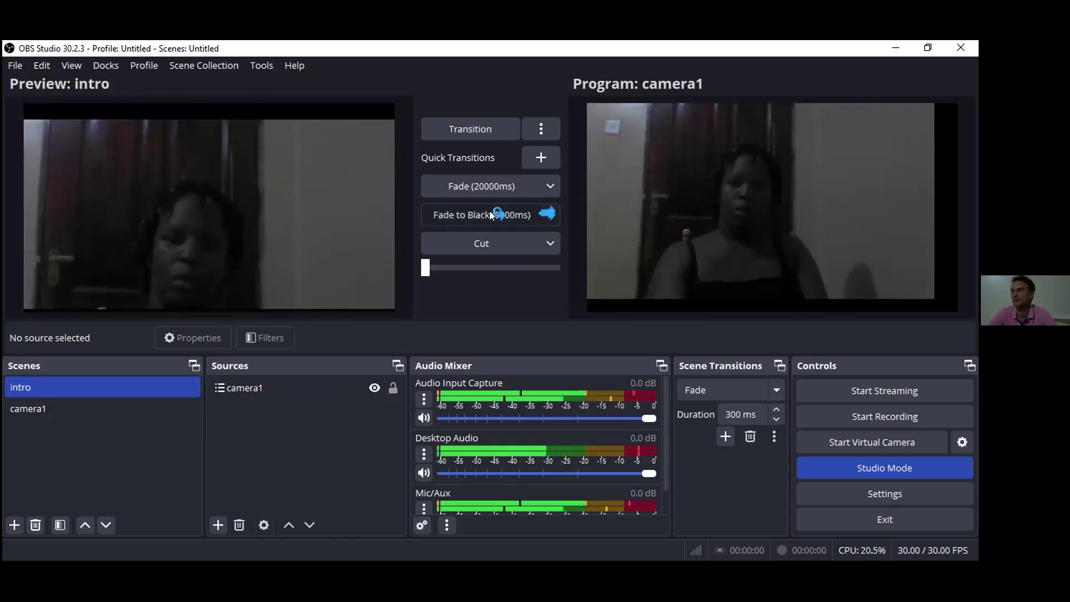
click(490, 215)
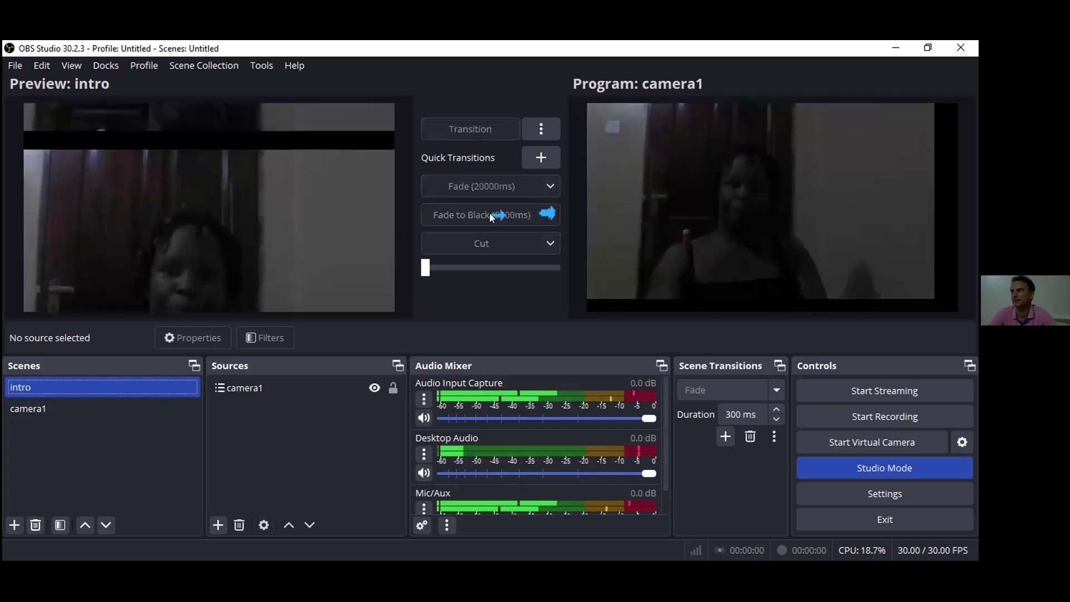